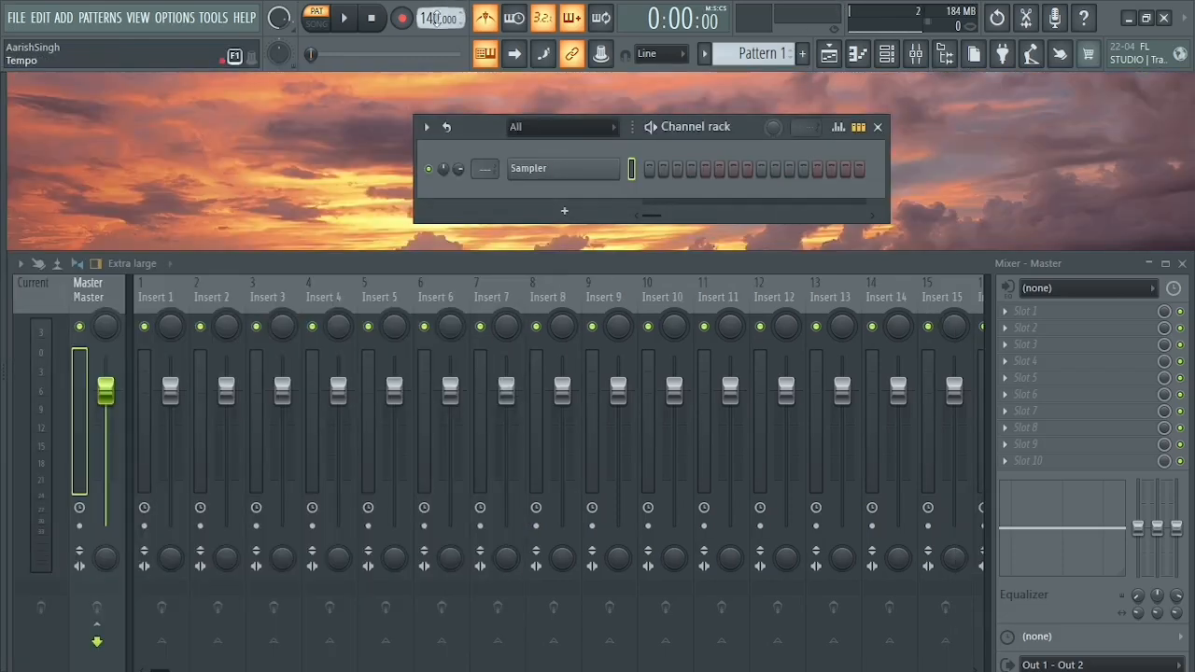
Step: Set the project tempo to 98 BPM by tapping the beat in the Tempo tapper, then close it
scroll(437, 19, "up", 1)
scroll(437, 19, "down", 1)
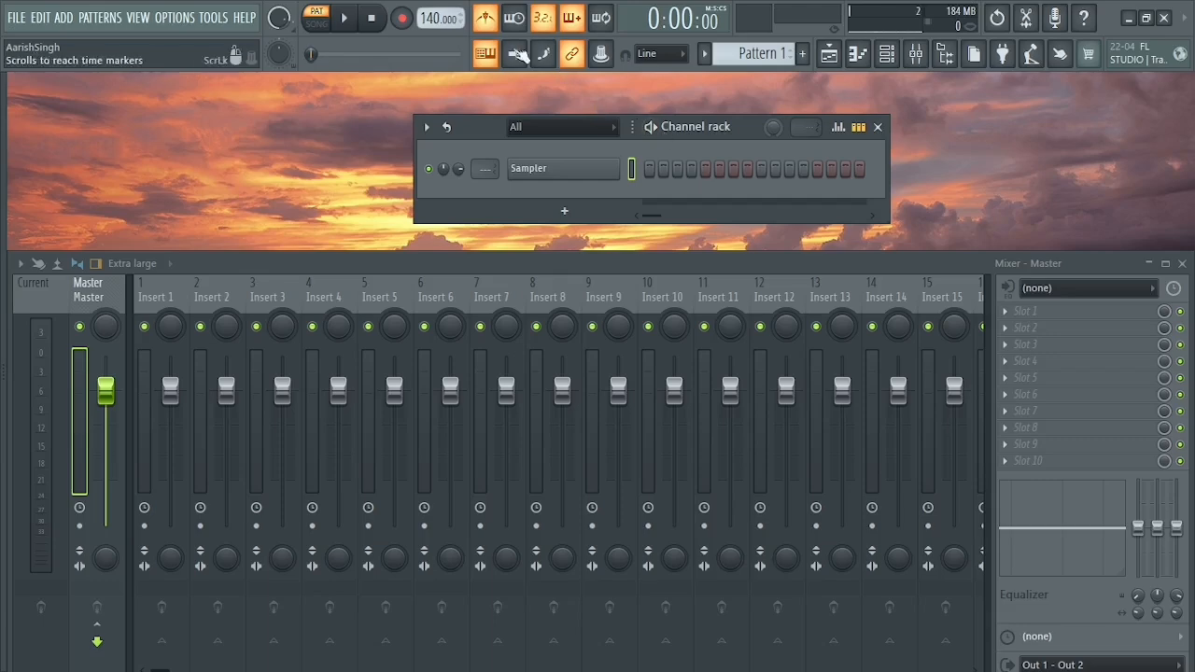
right_click(427, 17)
left_click(614, 199)
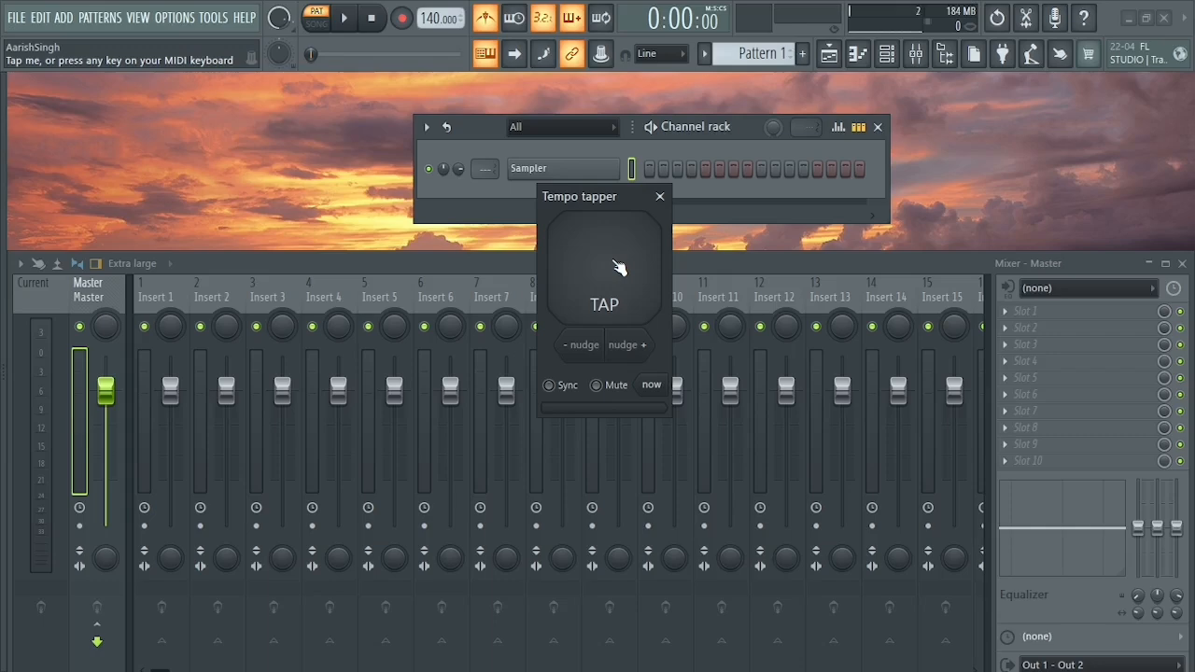
key("b")
key("b")
key("b")
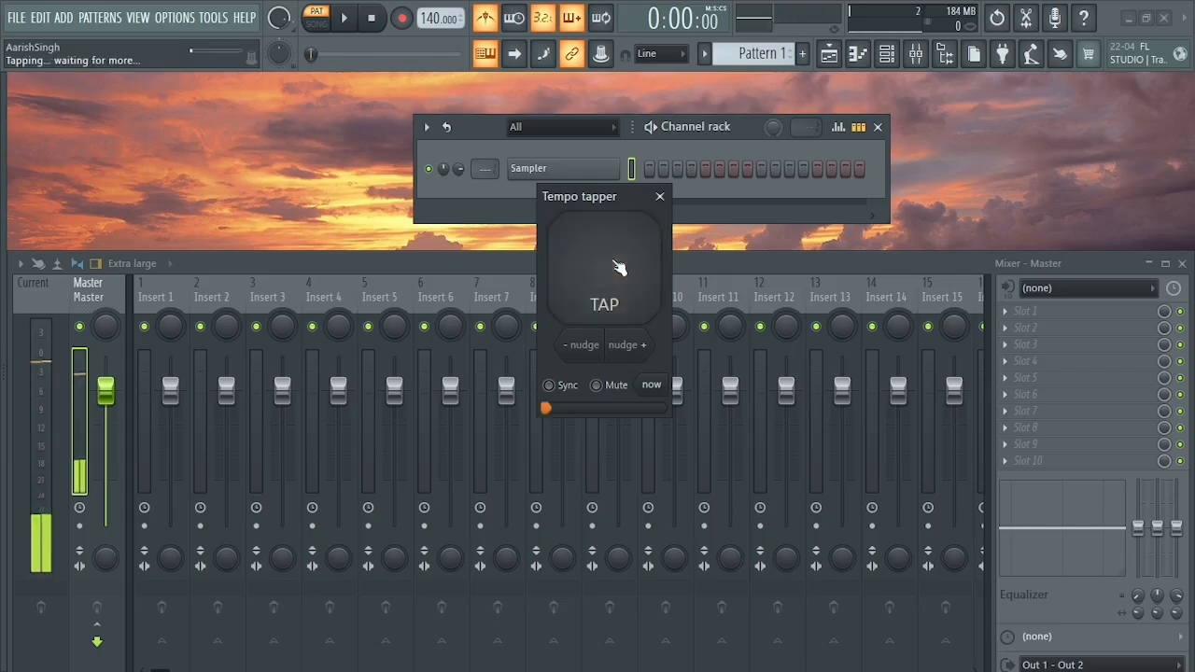
key("b")
key("b")
key("b")
key("b")
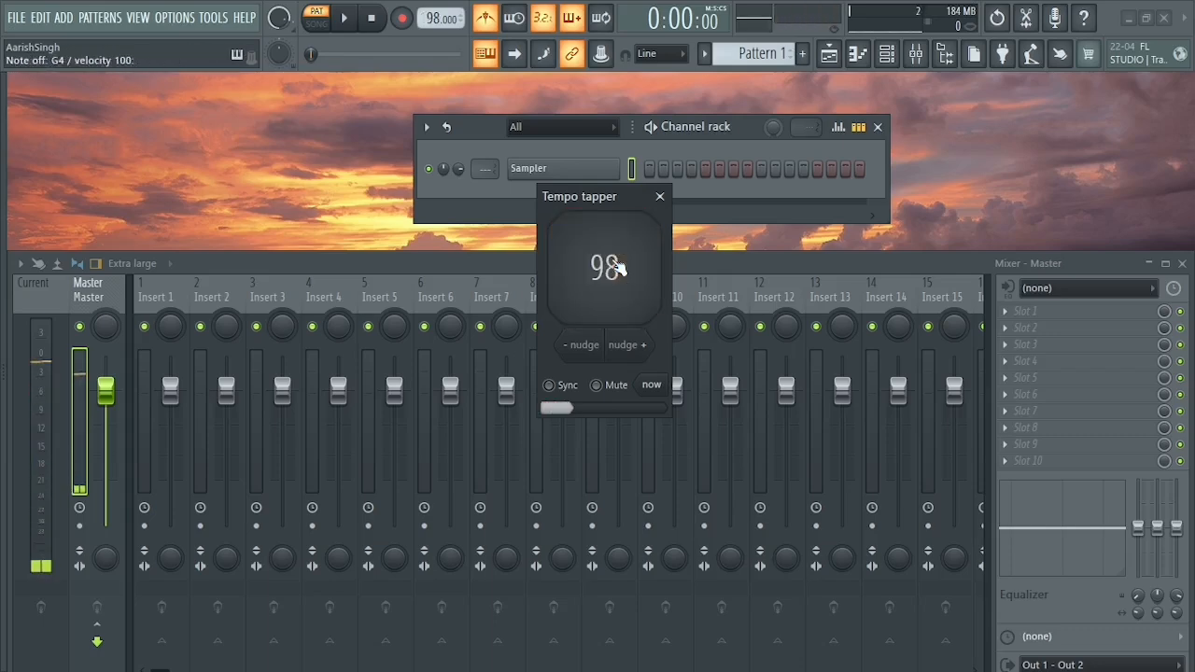
key("b")
key("b")
key("b")
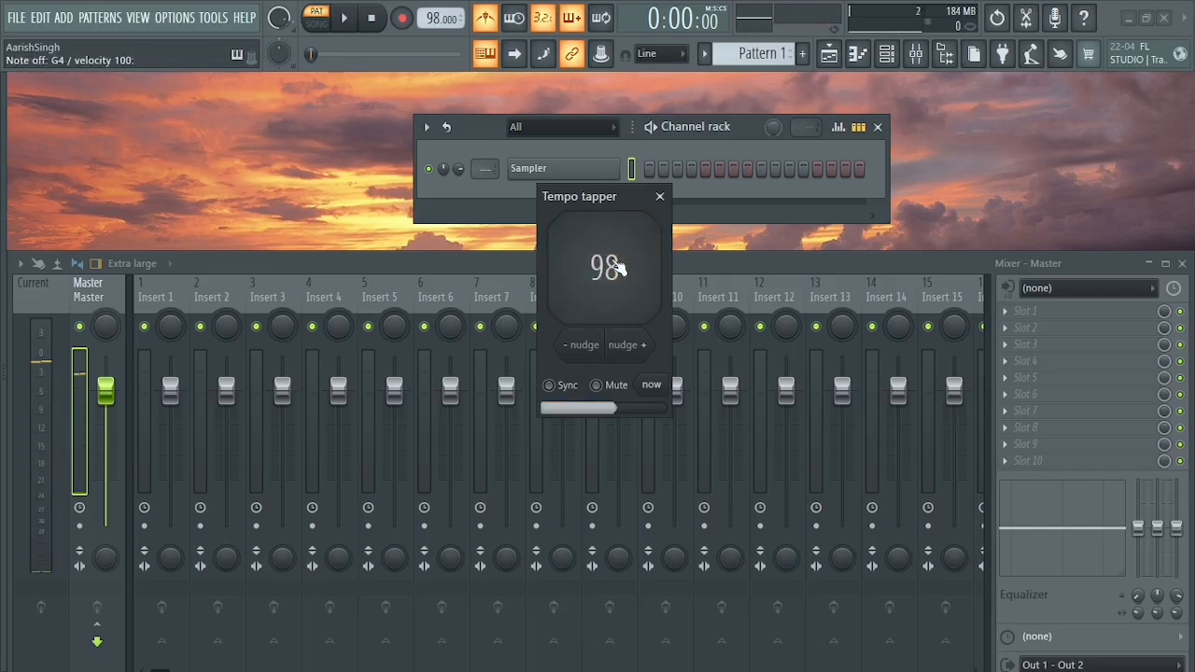
left_click(660, 197)
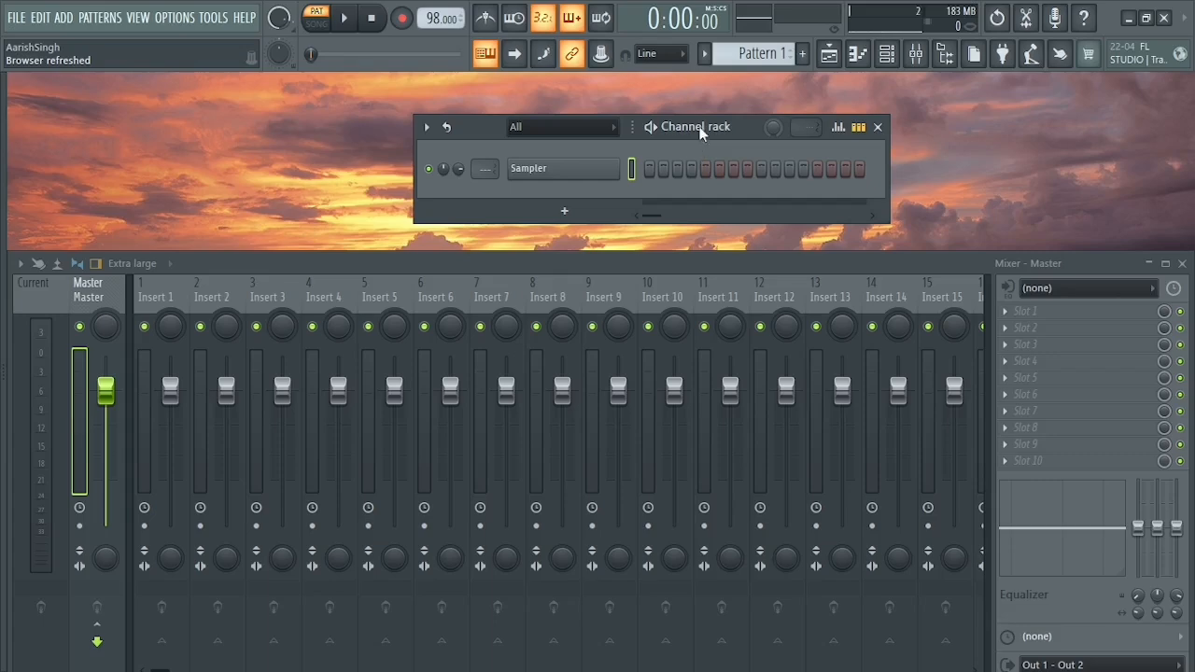
Step: Add an FL Keys instrument channel to the channel rack and reposition its plugin window near the middle of the workspace
left_click_drag(701, 134, 698, 134)
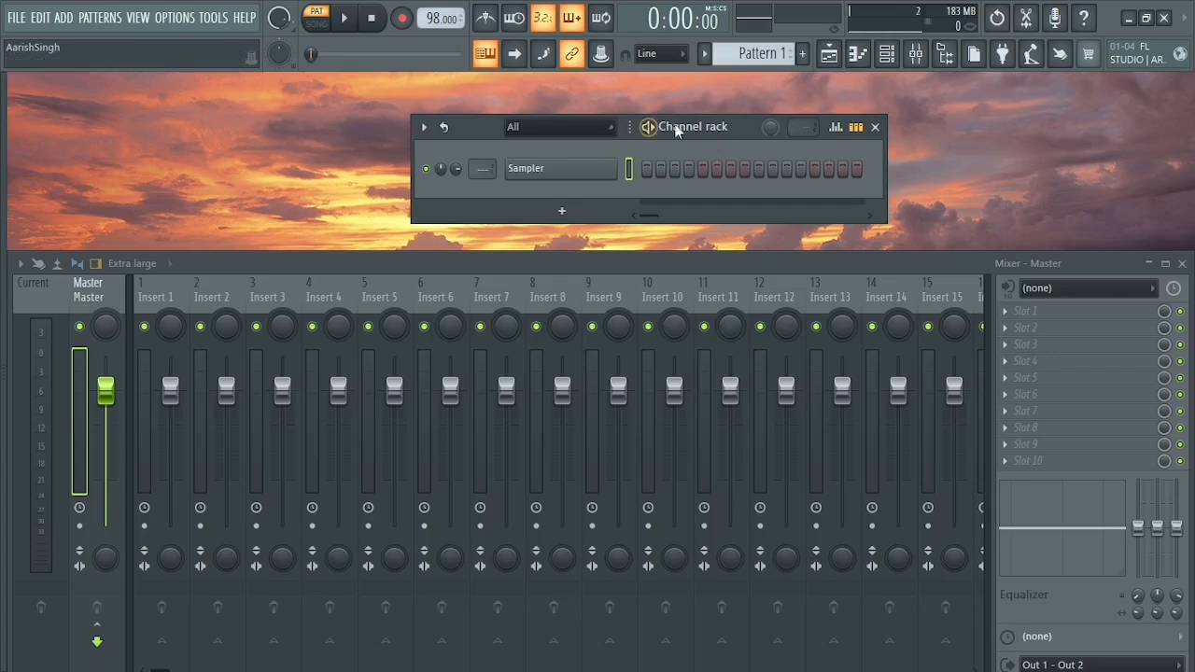
left_click(577, 213)
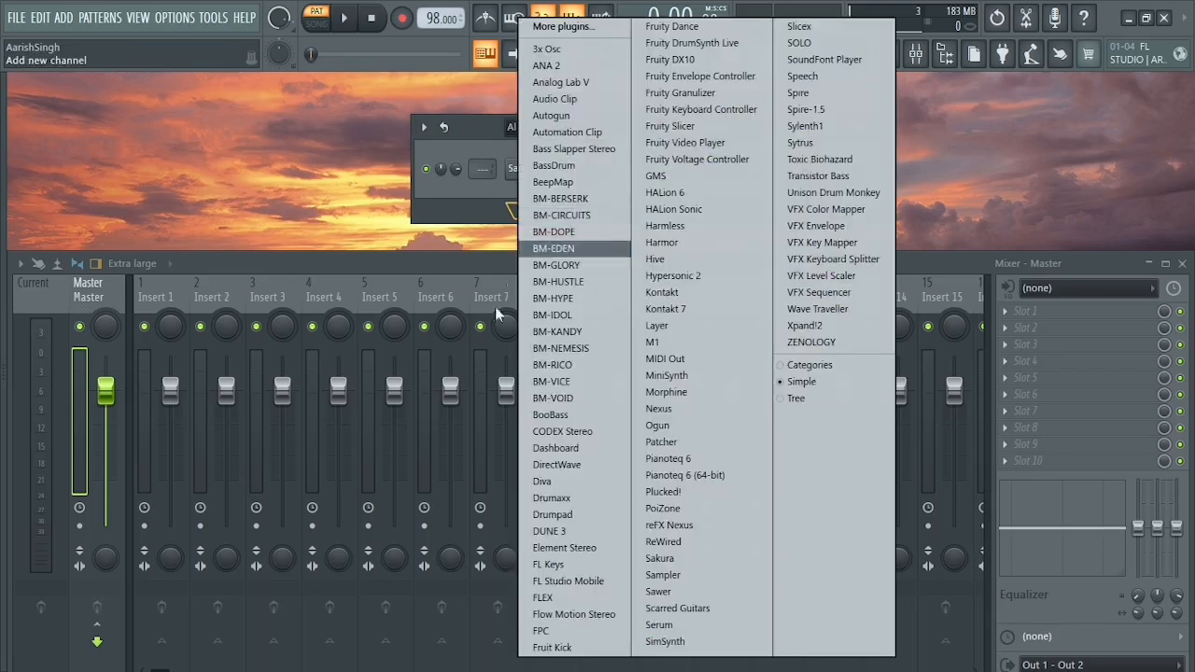
left_click(579, 562)
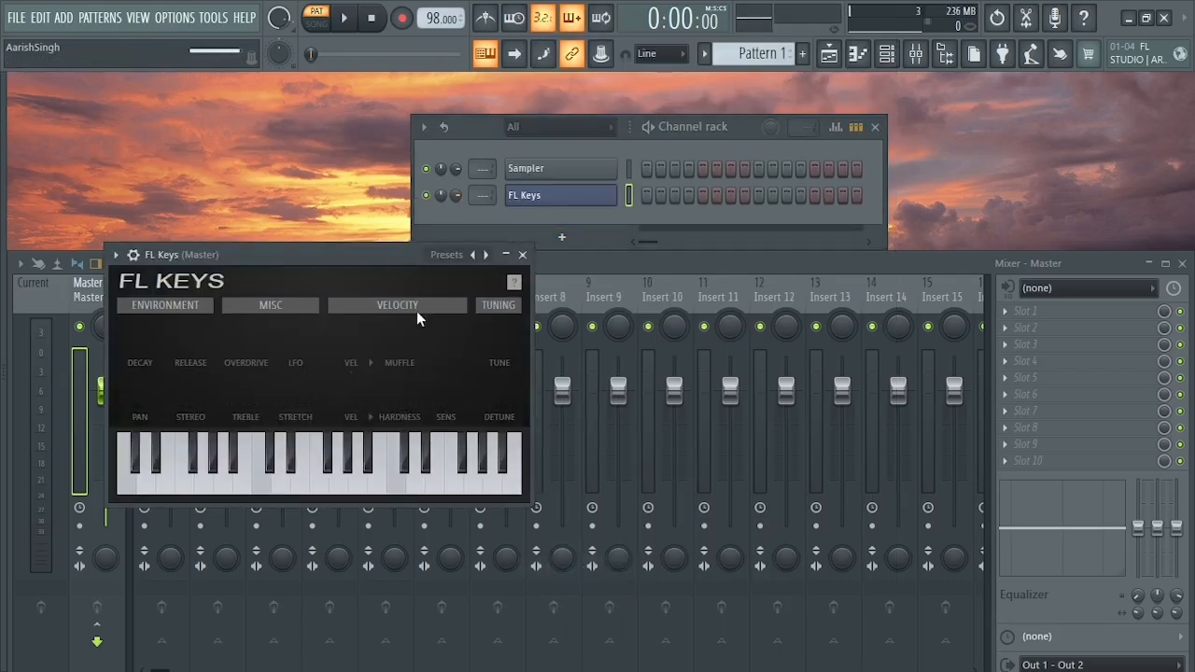
left_click_drag(363, 253, 577, 244)
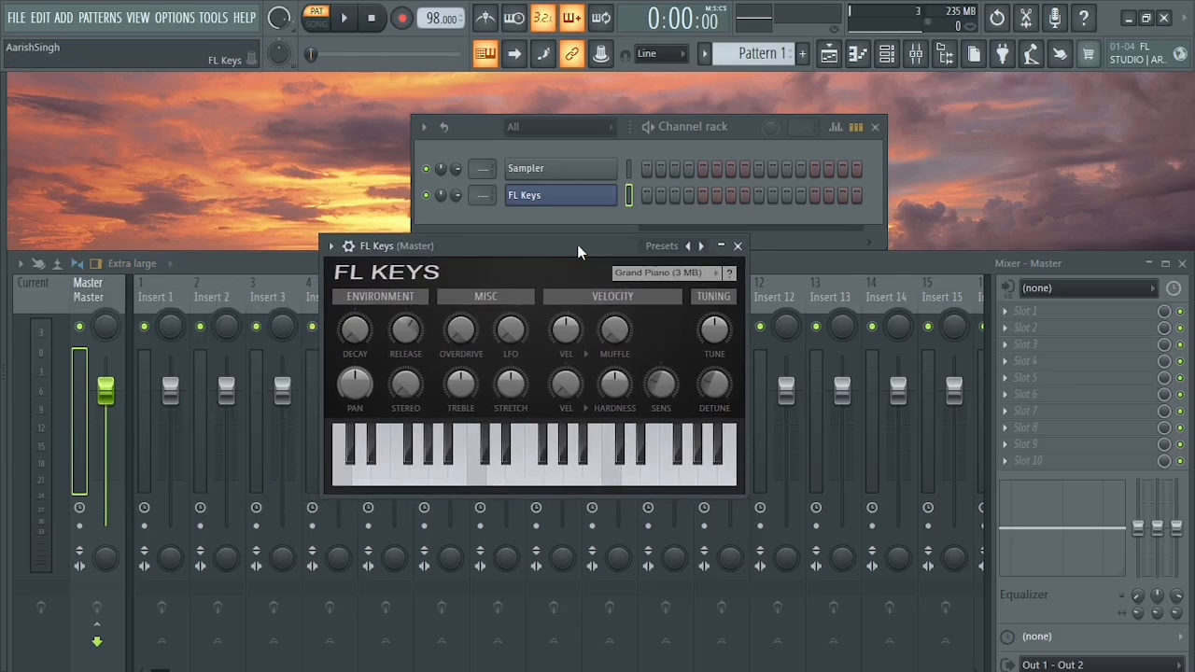
left_click_drag(579, 246, 569, 252)
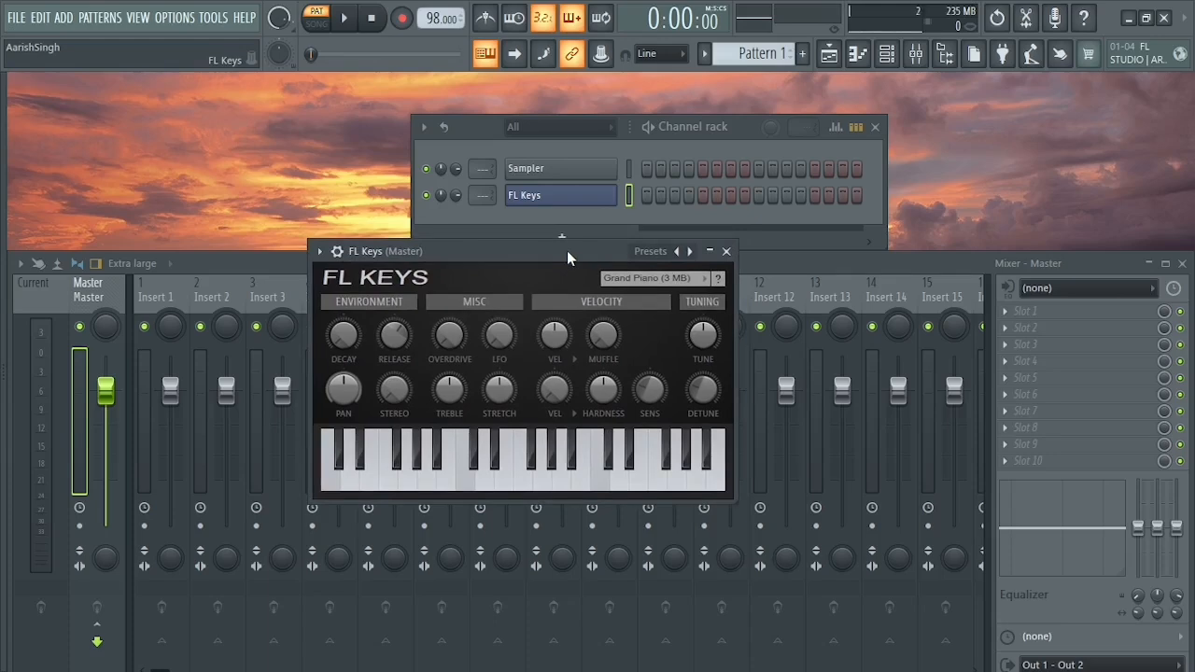
Step: Audition a three-note chord on FL Keys and close the plugin window
key("b")
key("j")
key("w")
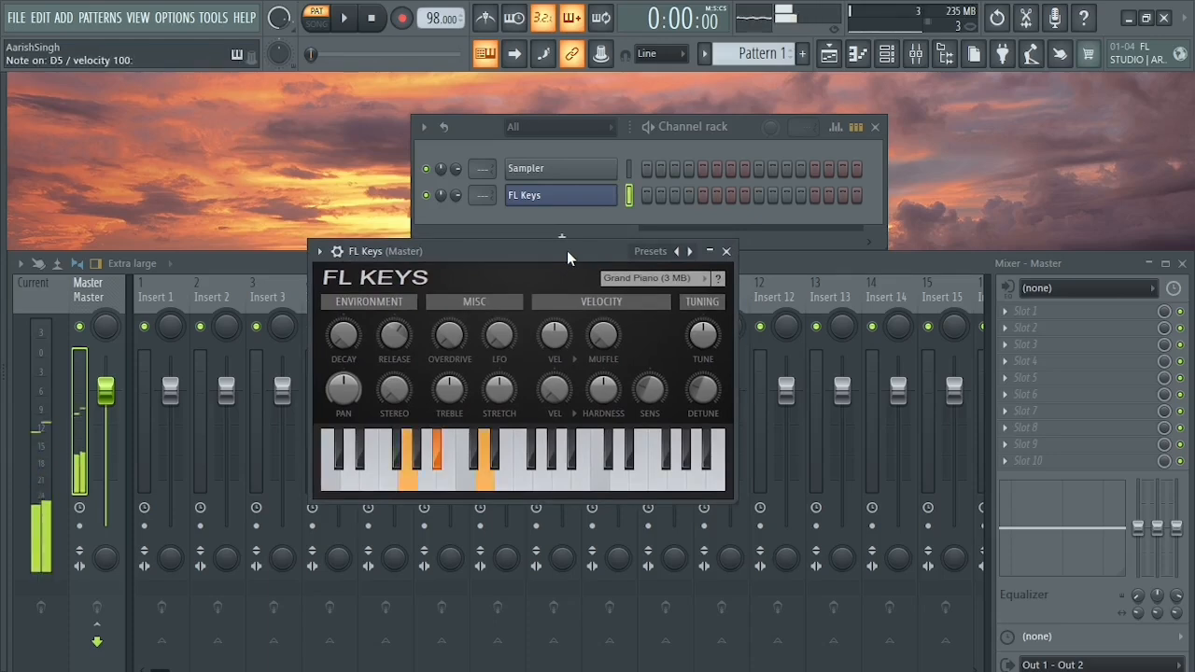
left_click(727, 251)
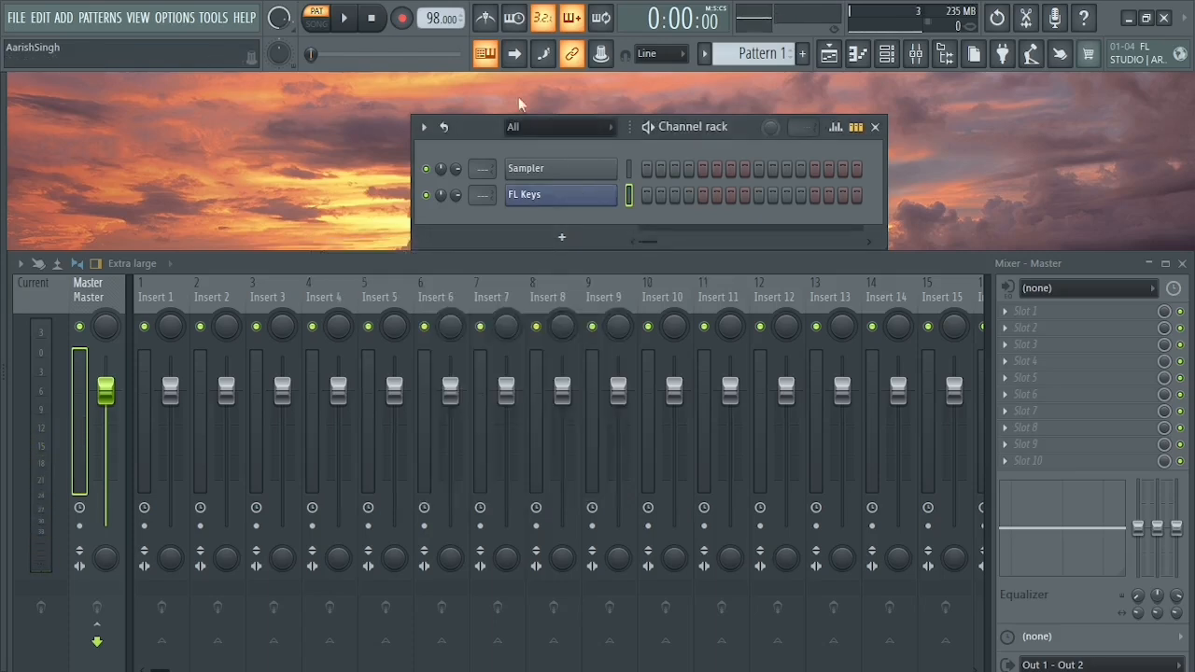
right_click(565, 198)
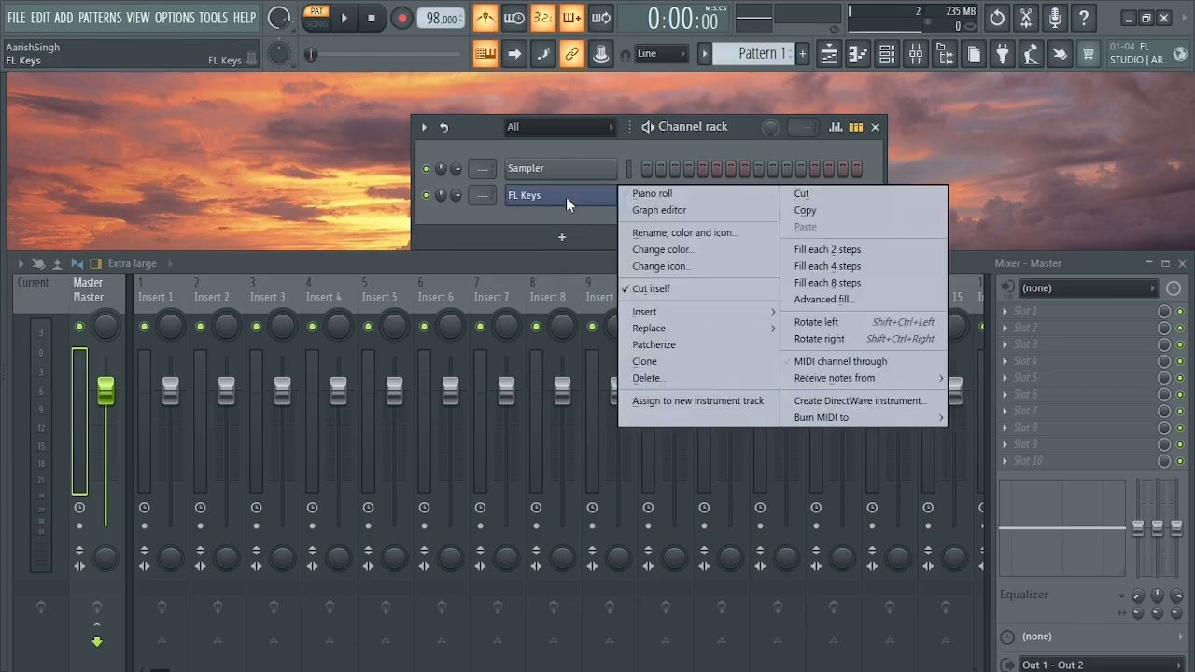
left_click(566, 198)
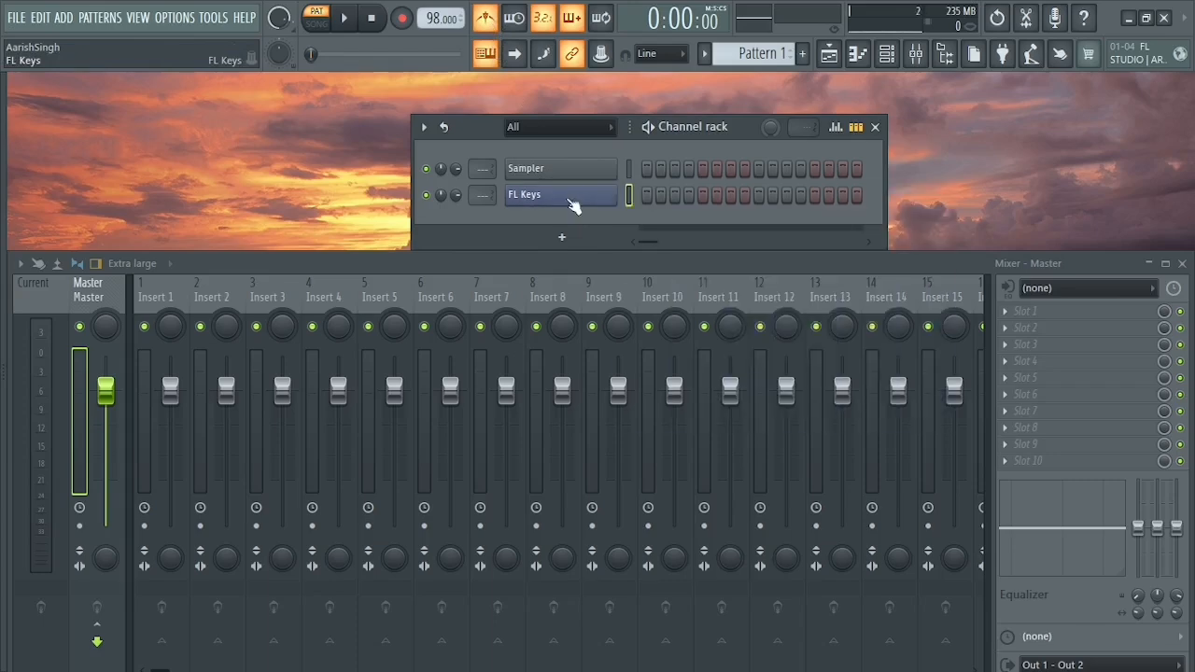
right_click(570, 199)
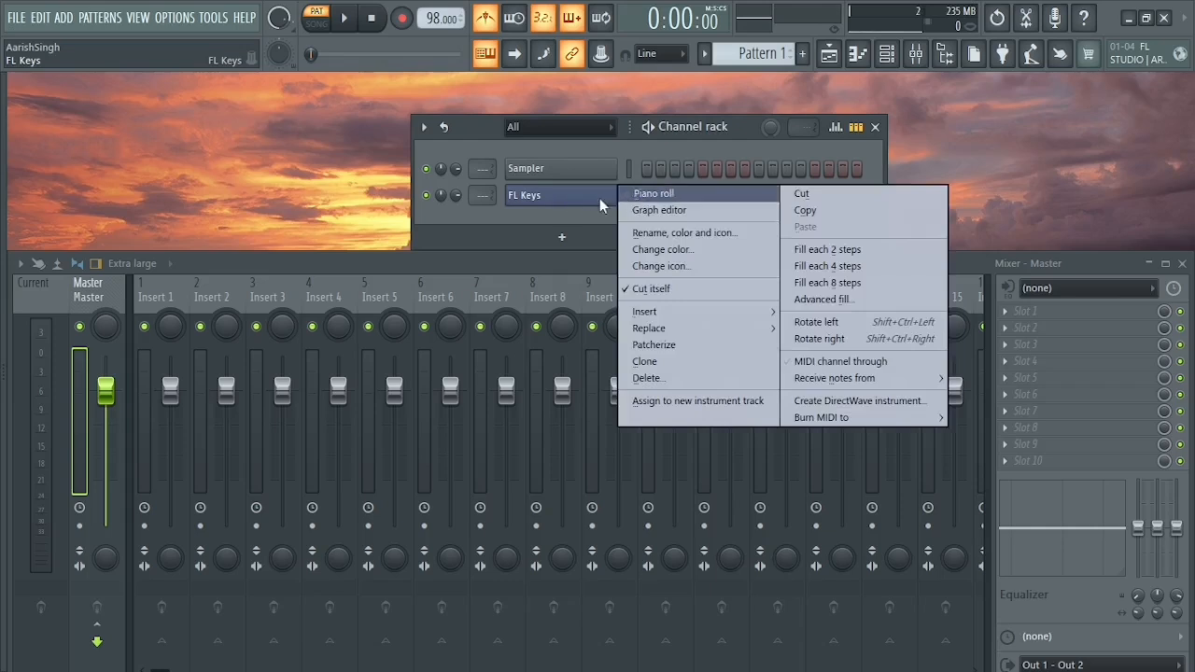
left_click(602, 206)
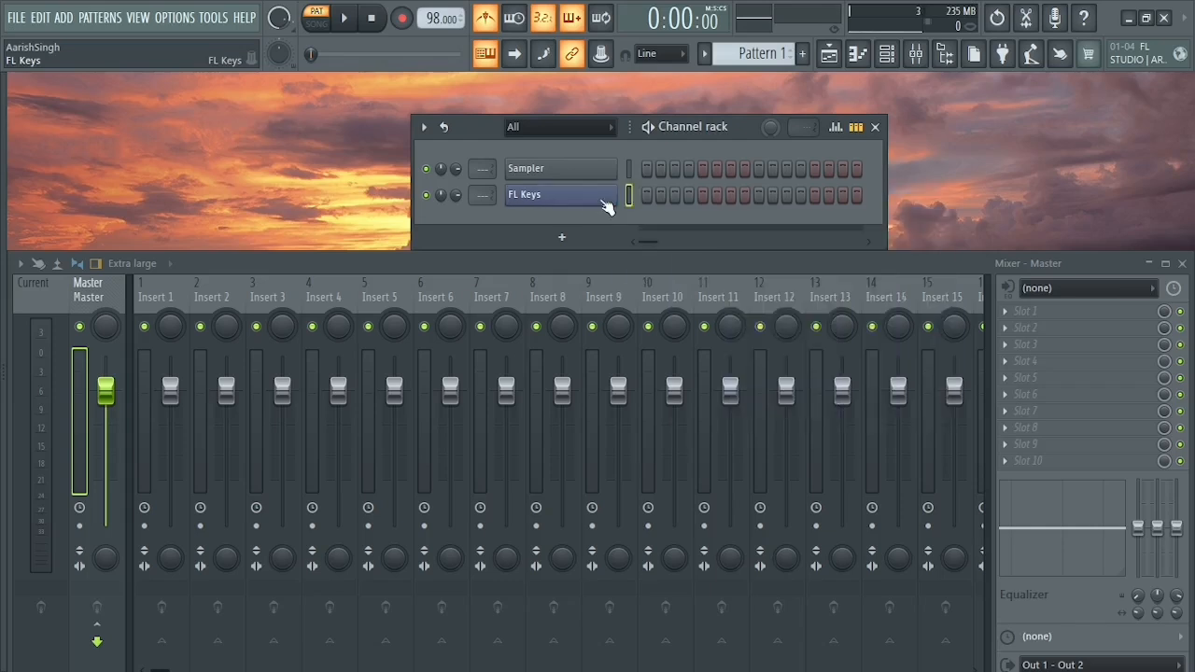
Step: Play the empty pattern with the metronome on, try playing FL Keys along to it, and stop playback
left_click(342, 18)
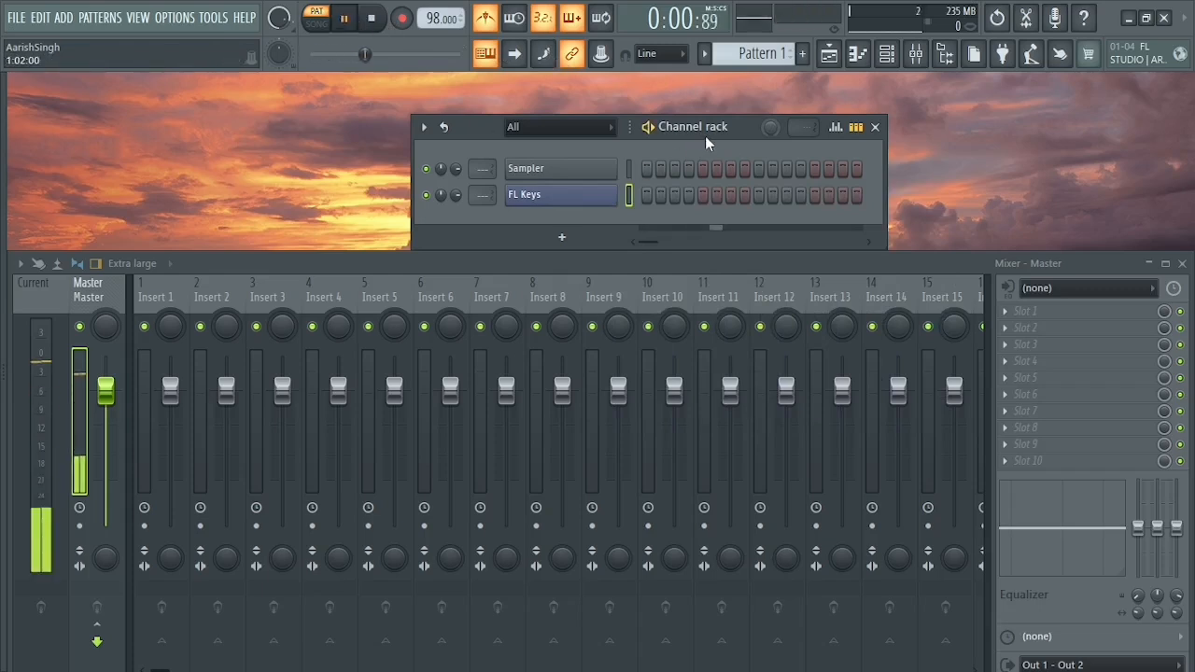
key("space")
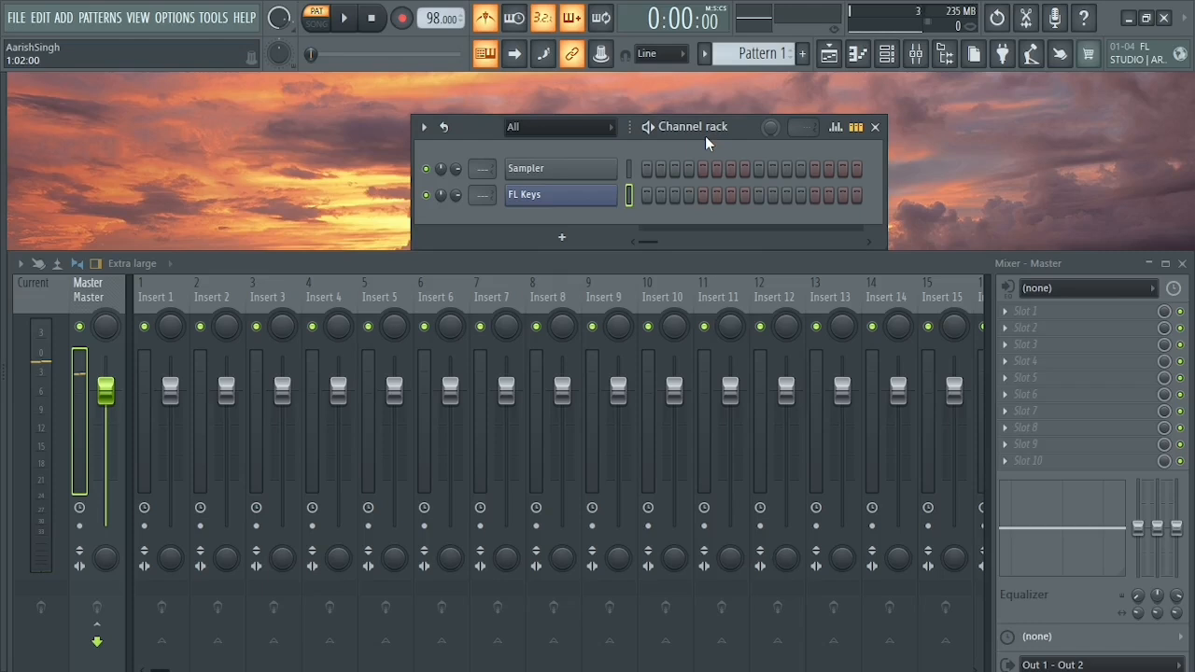
left_click(349, 25)
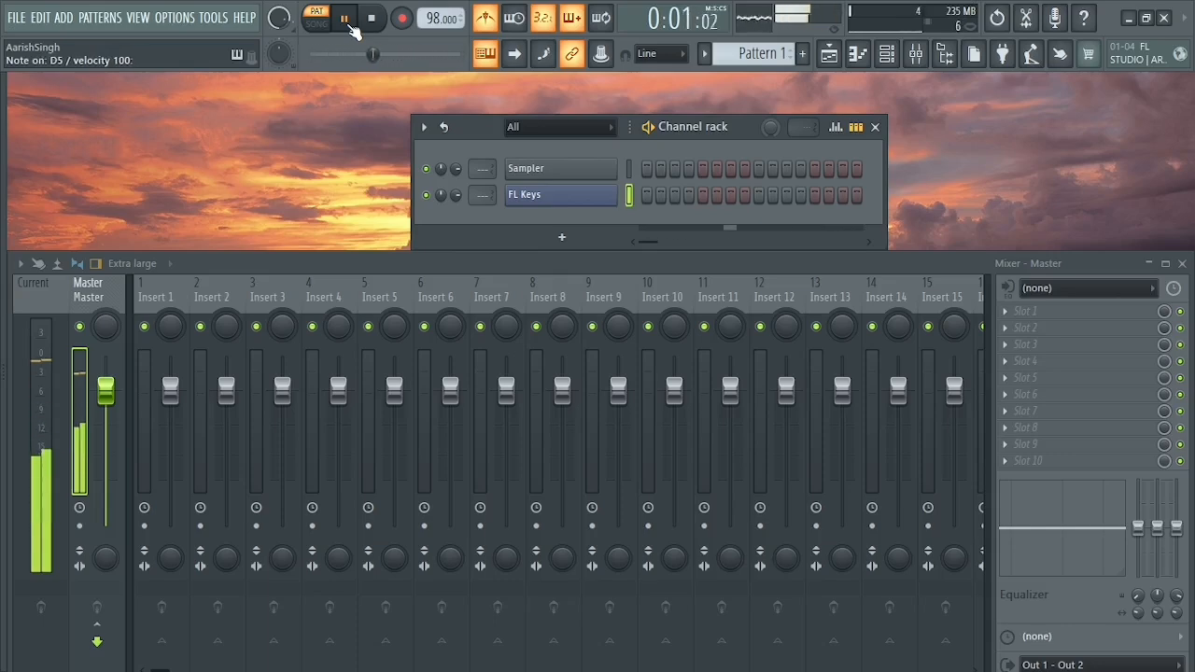
left_click(352, 27)
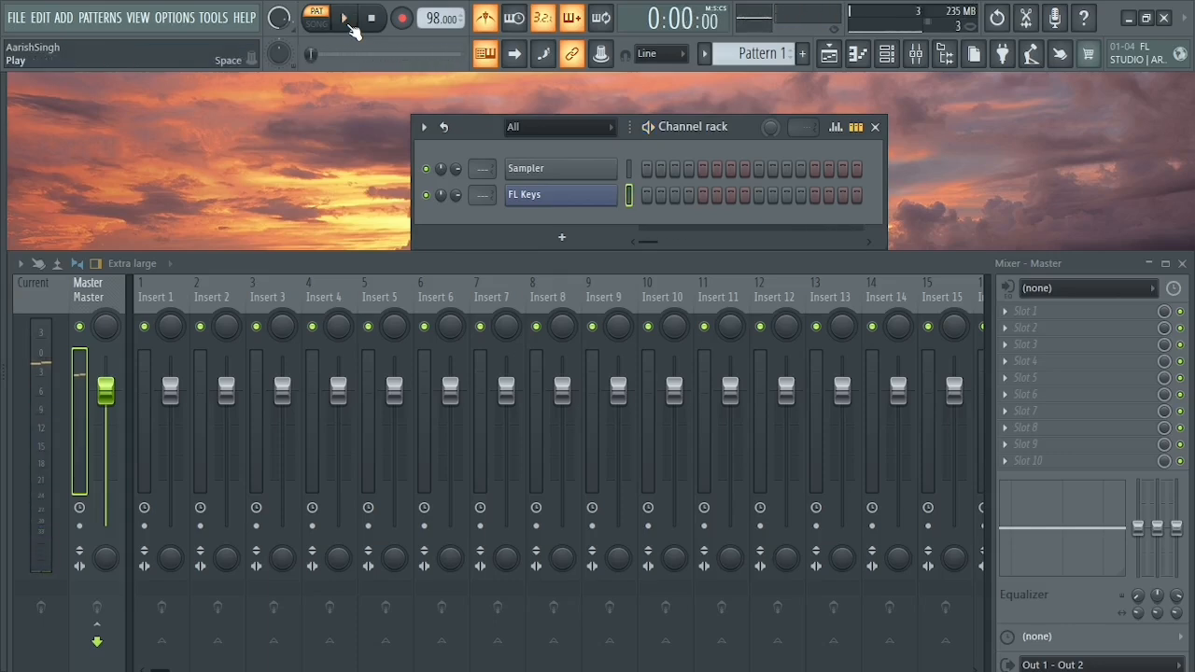
Step: Open the FL Keys channel's piano roll and set its scale highlighting to G Minor Natural (Aeolian)
right_click(616, 190)
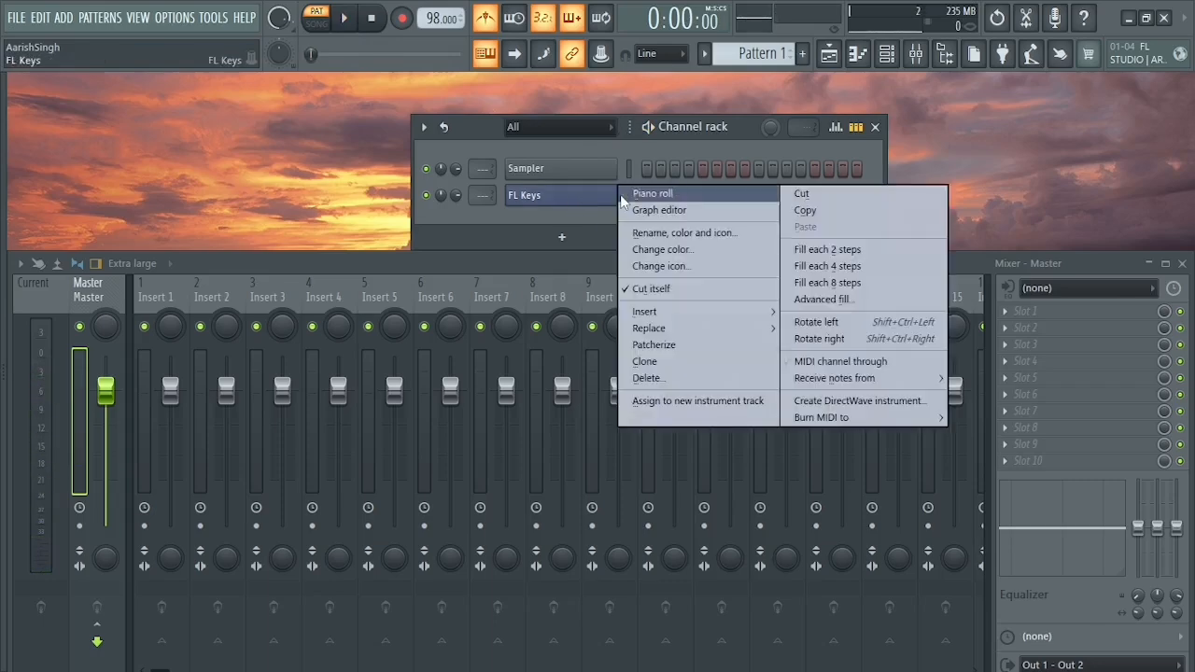
left_click(624, 194)
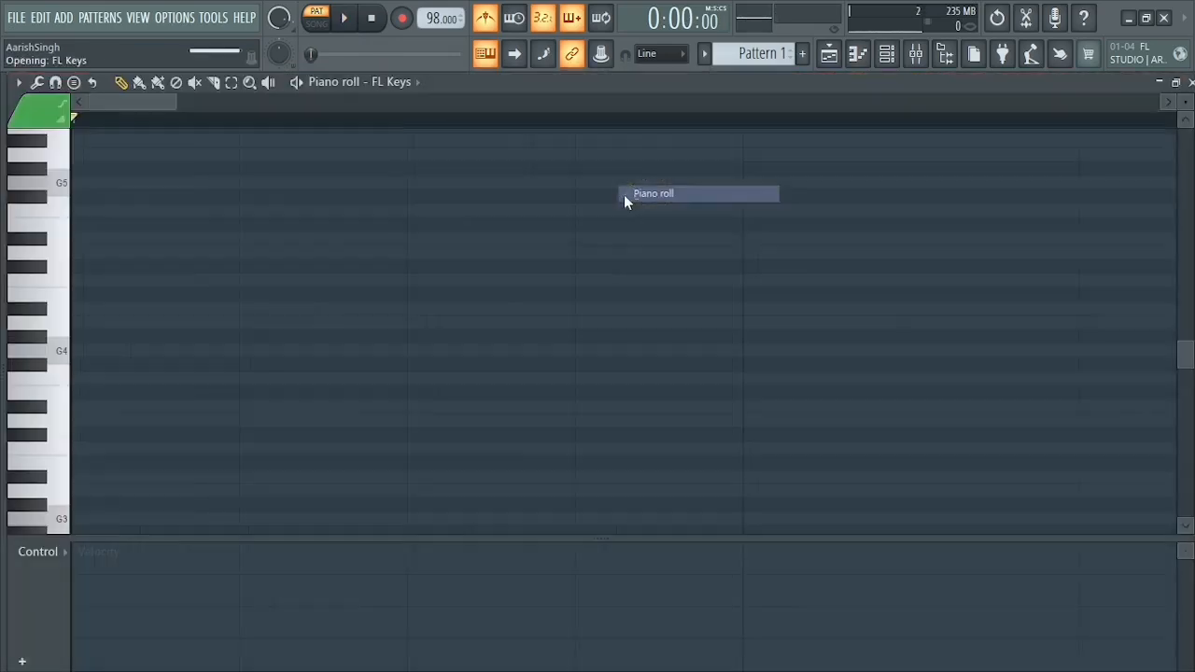
left_click(17, 82)
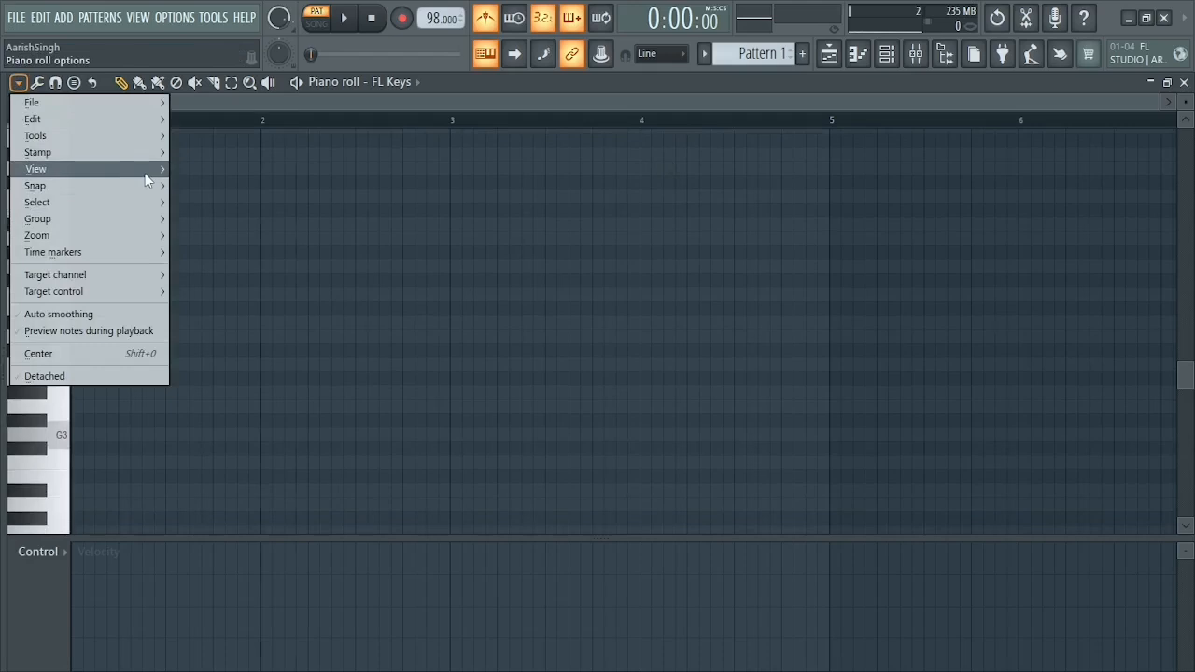
mouse_move(147, 171)
mouse_move(301, 451)
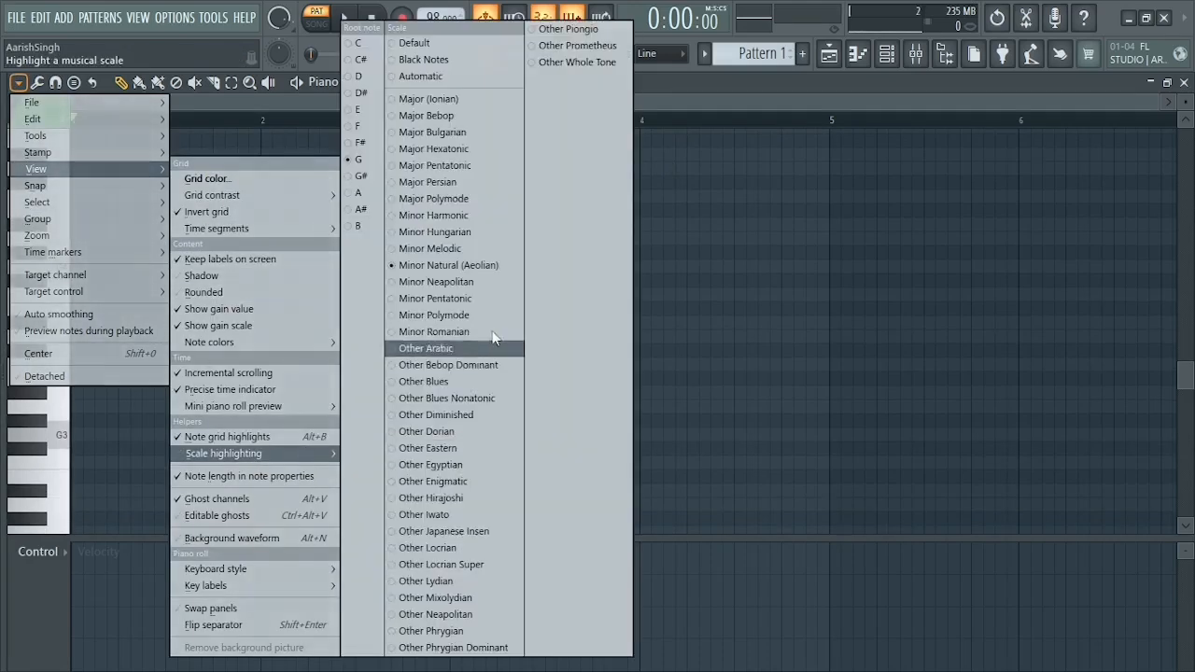
left_click(470, 268)
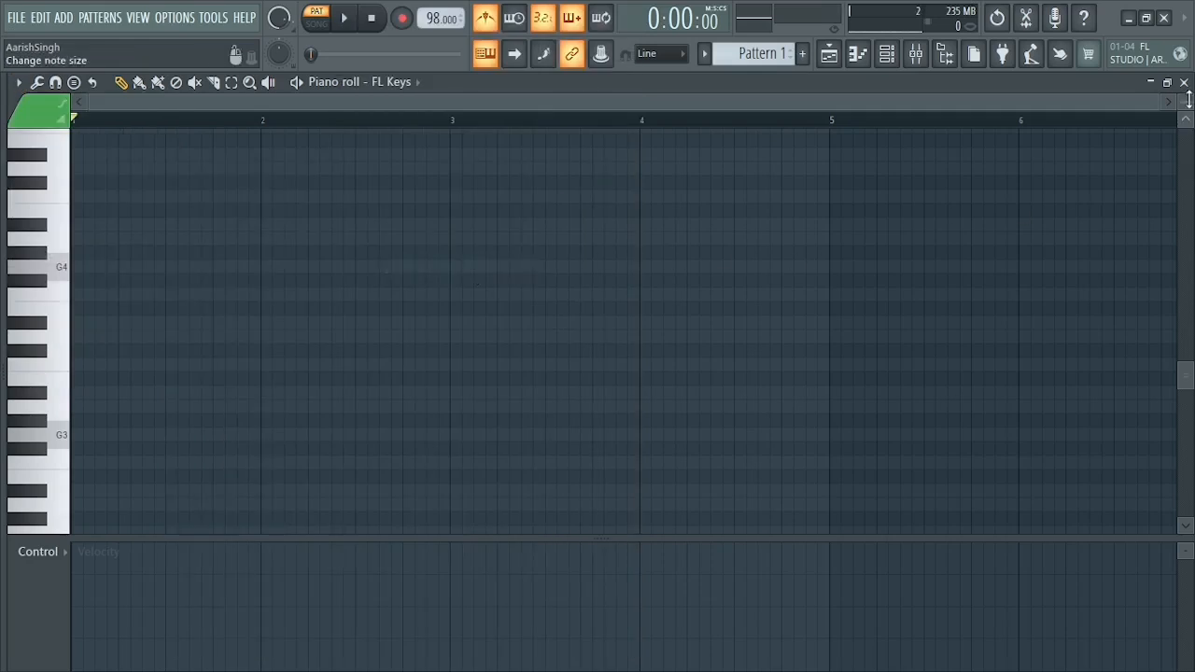
Step: Set the main snap to Bar
left_click(665, 53)
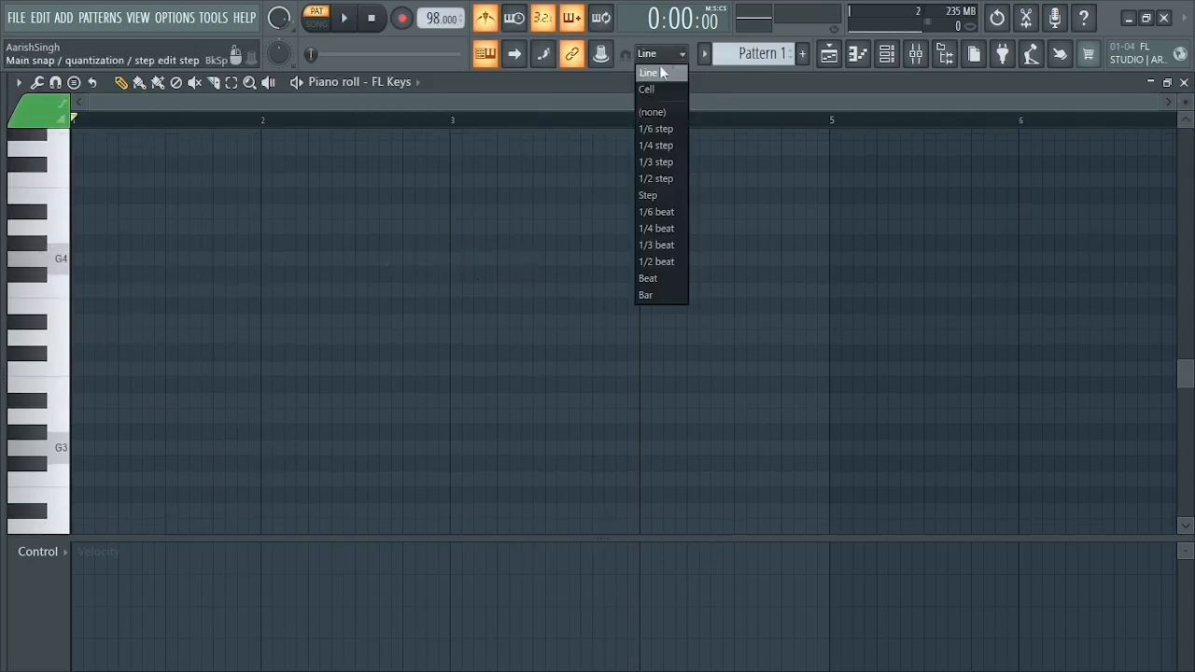
left_click(651, 296)
scroll(798, 165, "down", 1)
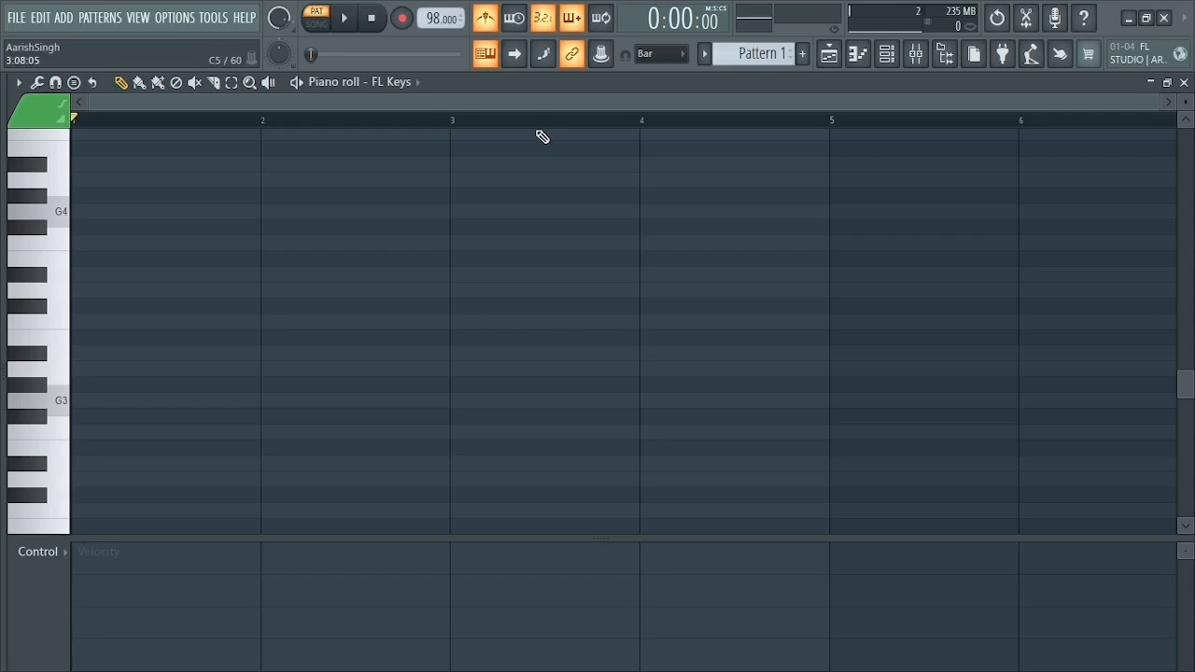
Step: Draw a G3 note at the start of bar 1 and extend it to one full bar
scroll(720, 246, "down", 1)
scroll(374, 326, "up", 1)
scroll(373, 326, "down", 1)
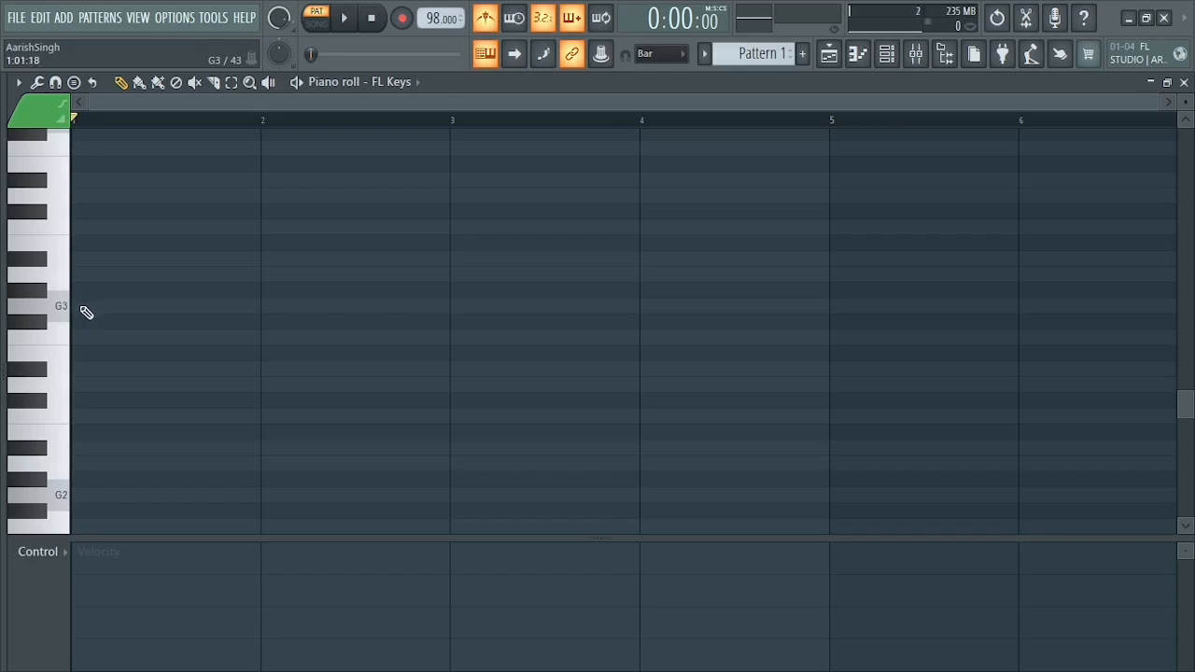
left_click(86, 312)
key("space")
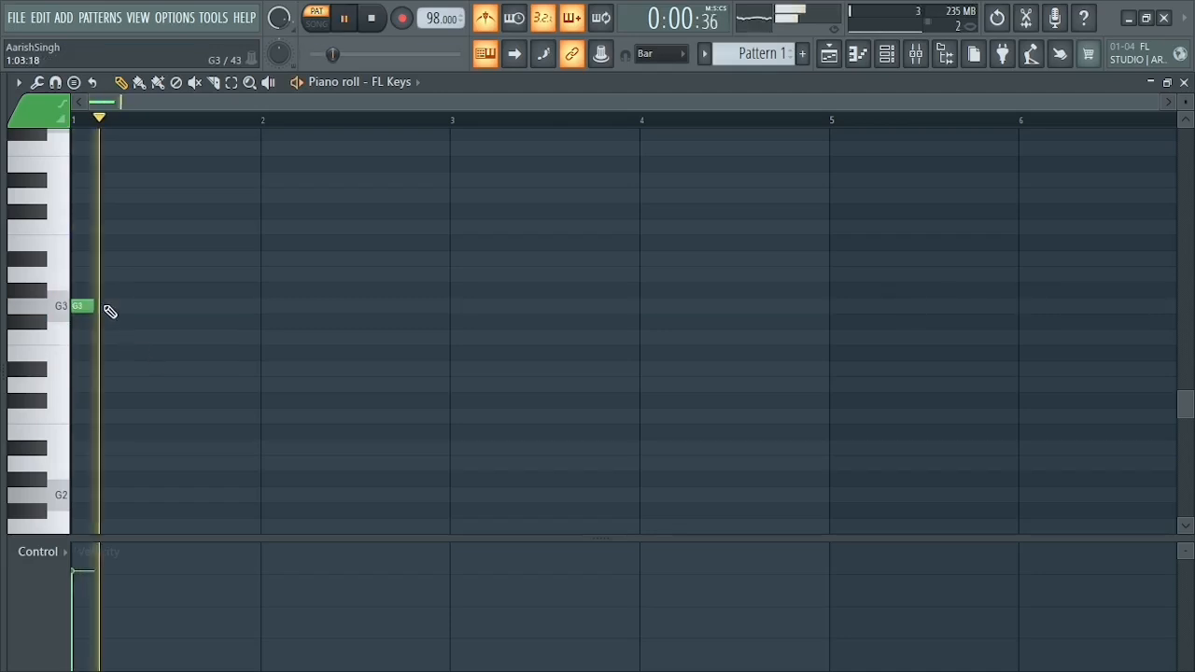
left_click_drag(107, 308, 253, 339)
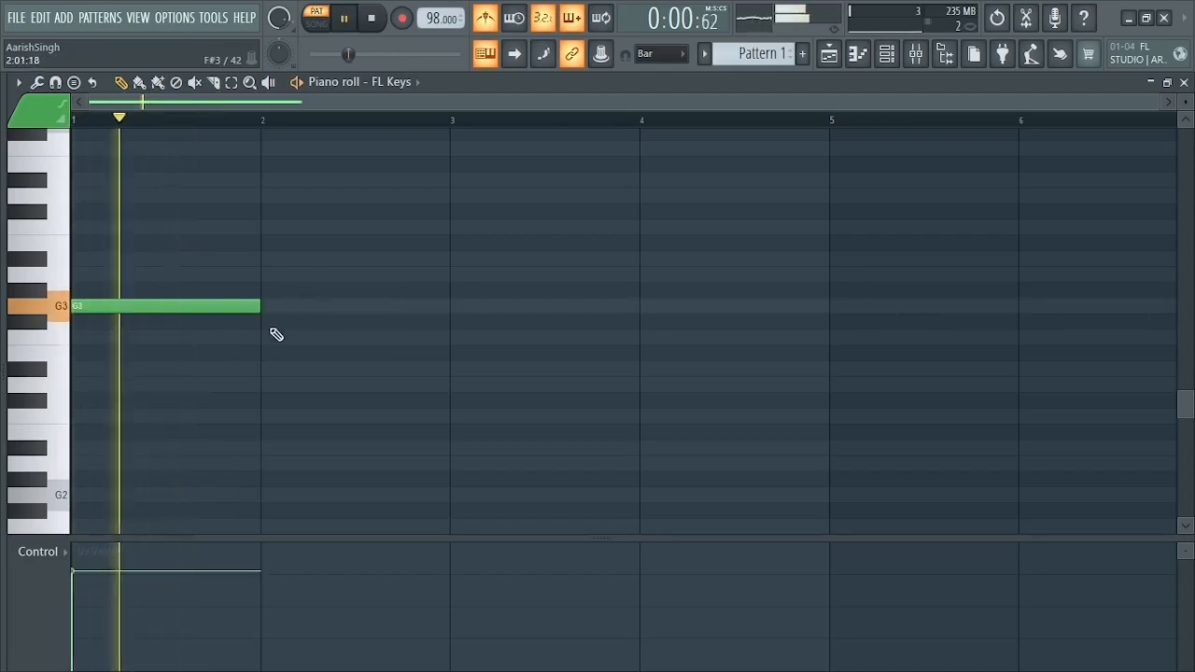
Step: Draw an F3 note at the start of bar 2, extend it to one full bar and stop playback
left_click(265, 338)
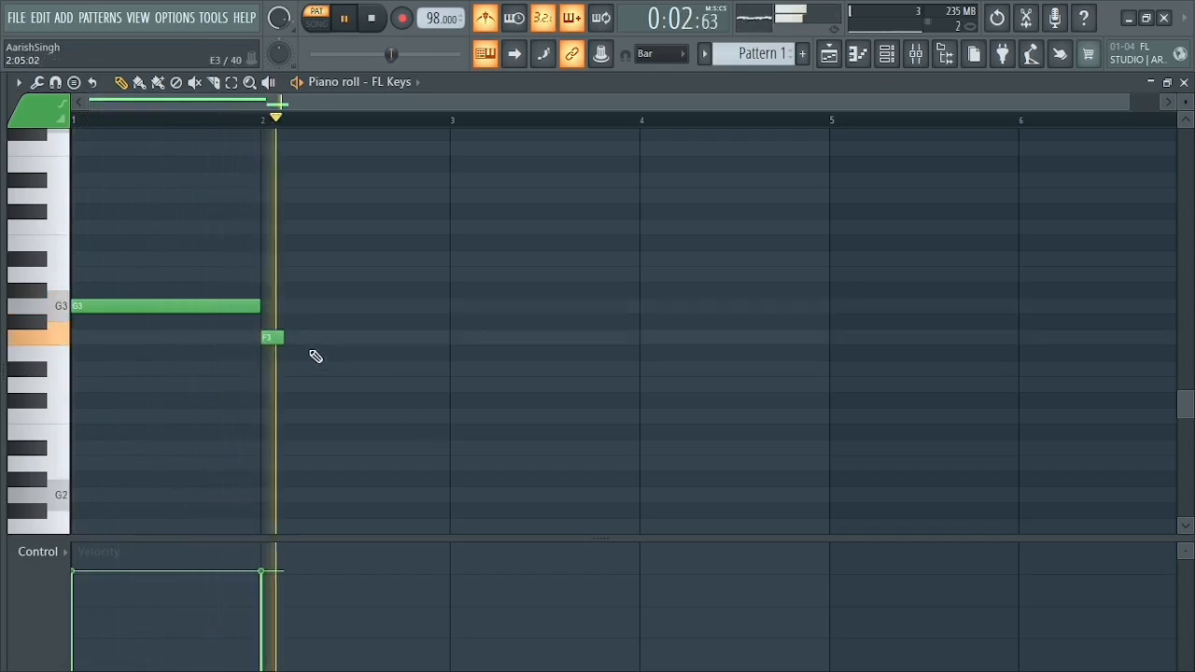
left_click_drag(286, 338, 320, 342)
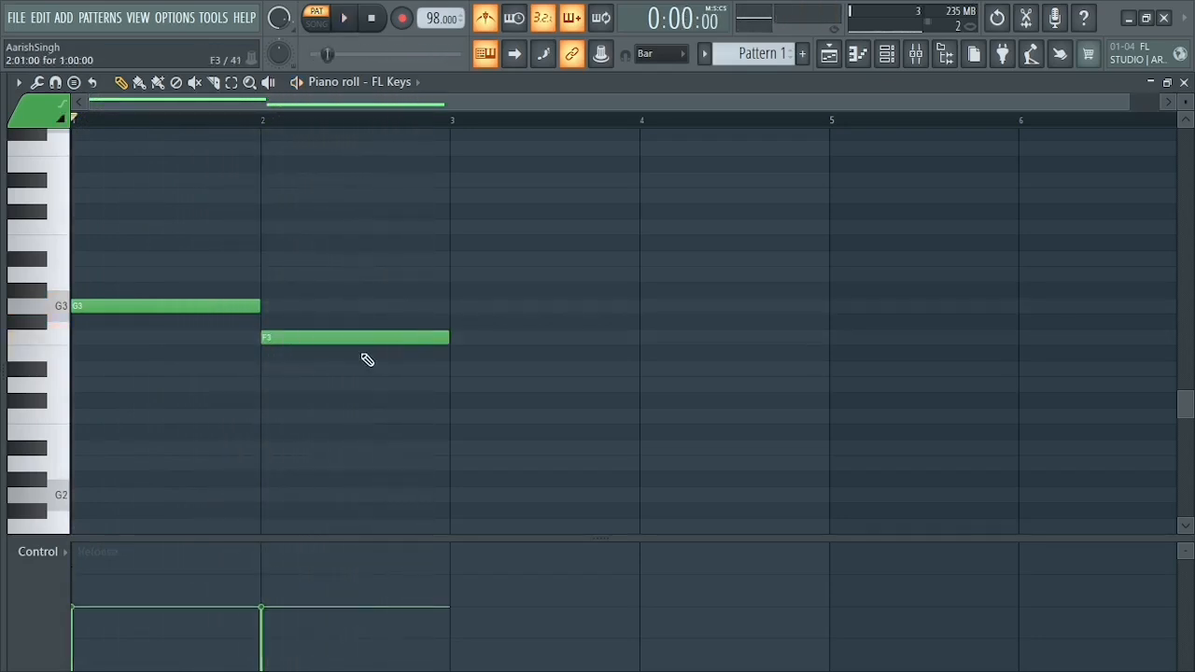
key("space")
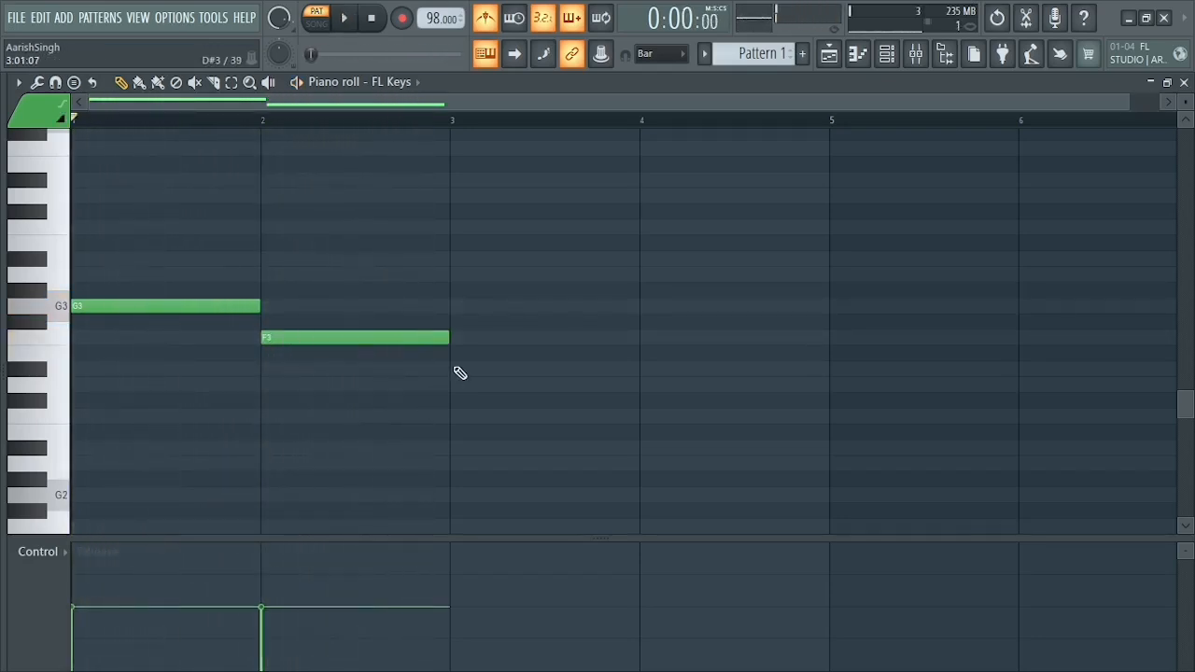
Step: Draw one-bar bass notes D3 in bar 3 and D#3 in bar 4, removing the short trial note first
left_click(458, 385)
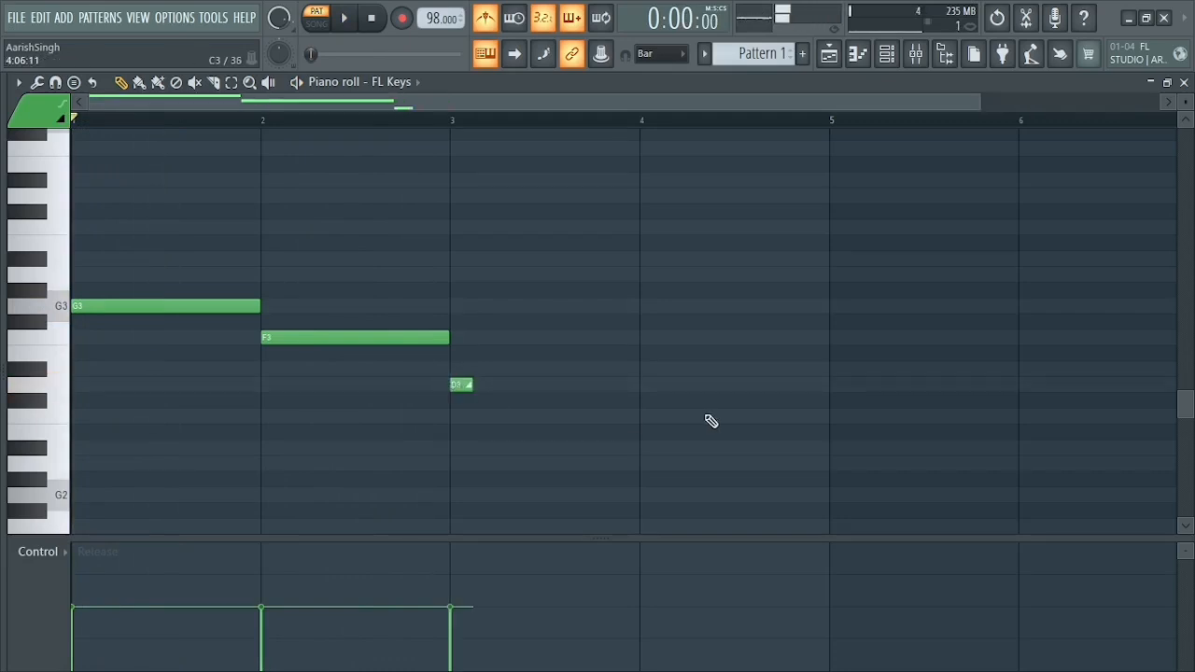
left_click_drag(472, 384, 637, 384)
right_click(480, 383)
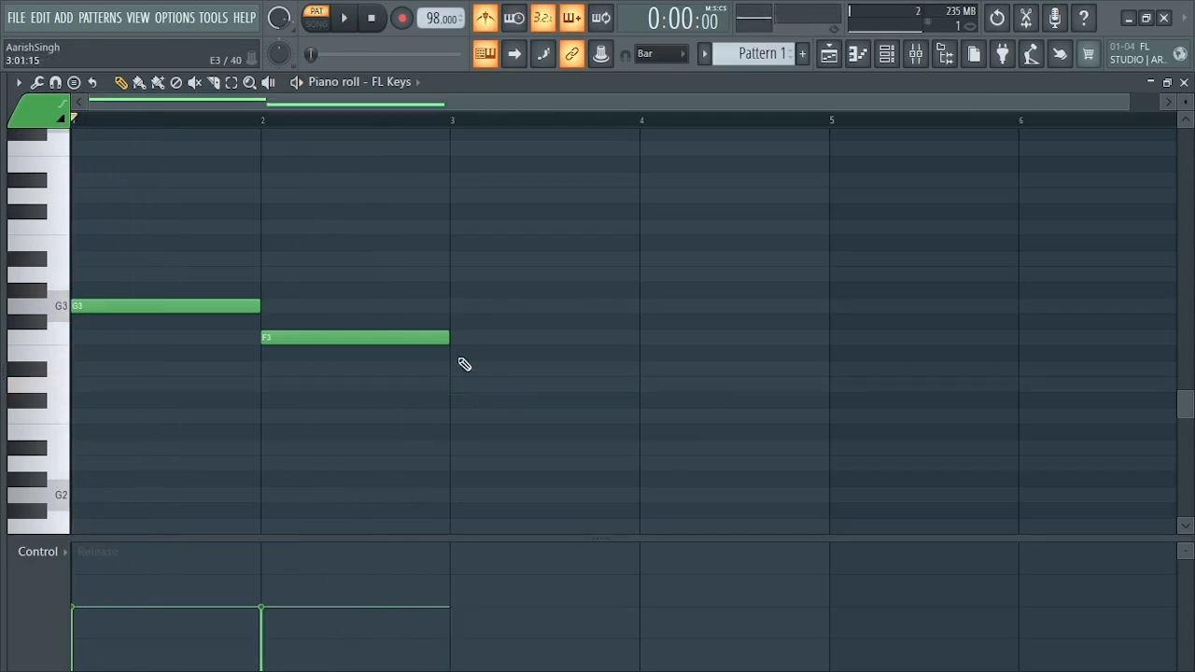
left_click(537, 385)
left_click(654, 370)
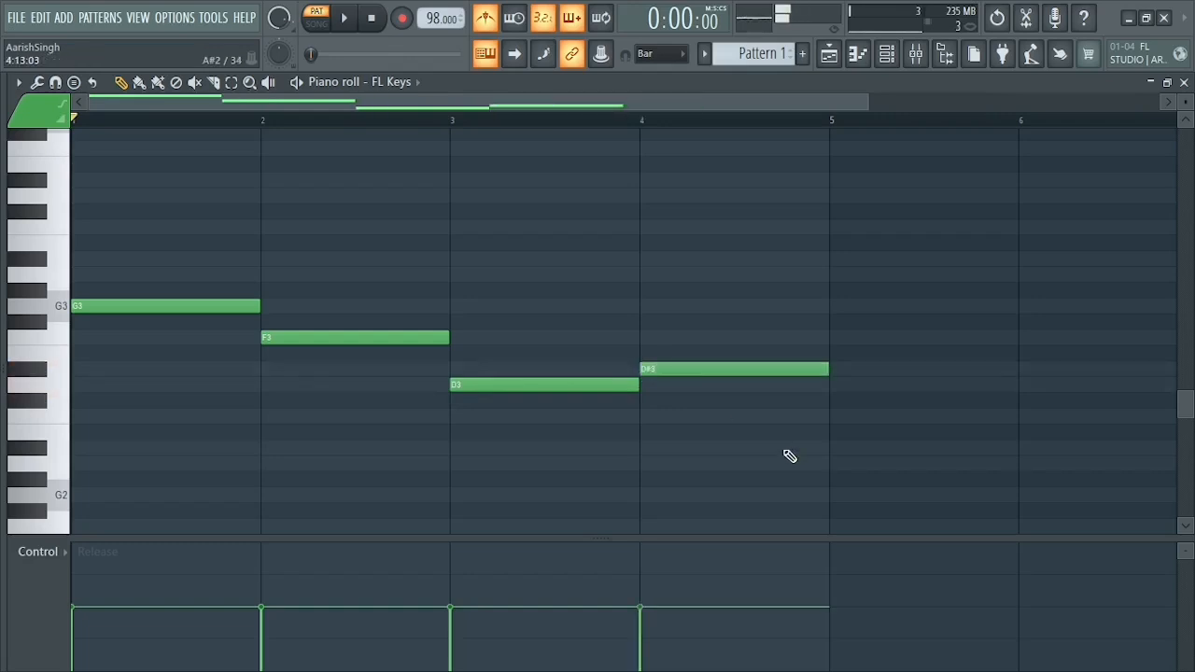
Step: Select the four bass notes, duplicate them one octave higher and deselect the copies
left_click_drag(869, 190, 237, 431)
scroll(124, 448, "up", 3)
left_click_drag(125, 448, 99, 264)
scroll(491, 363, "up", 3)
scroll(772, 273, "down", 3)
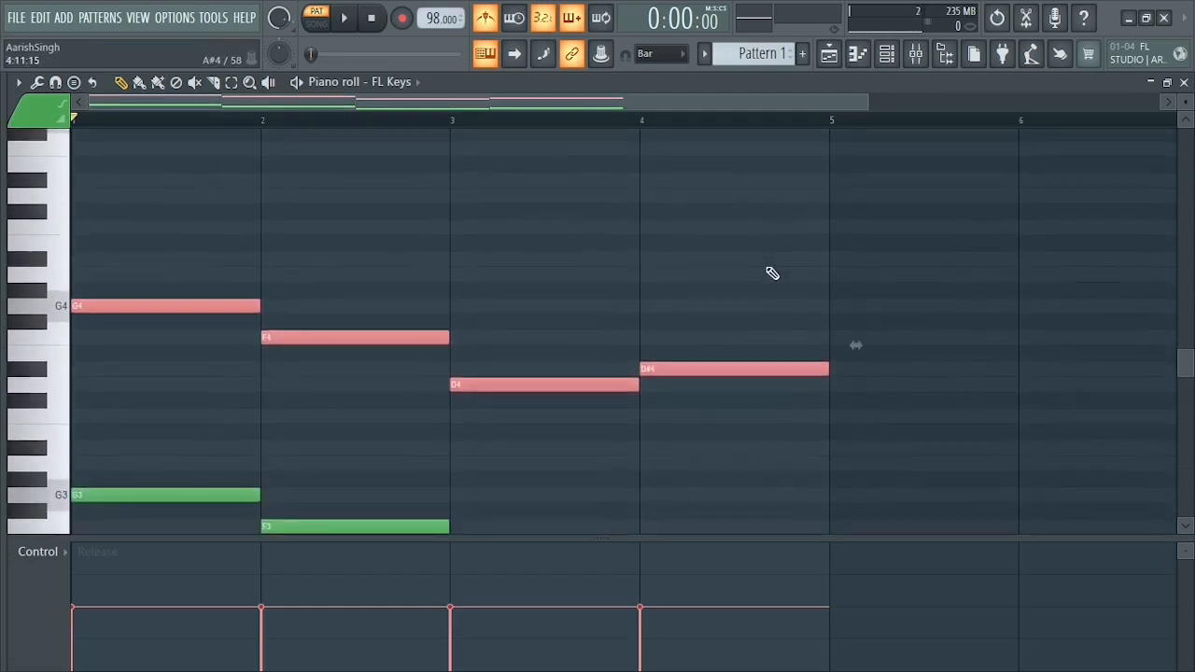
left_click(736, 262)
right_click(742, 262)
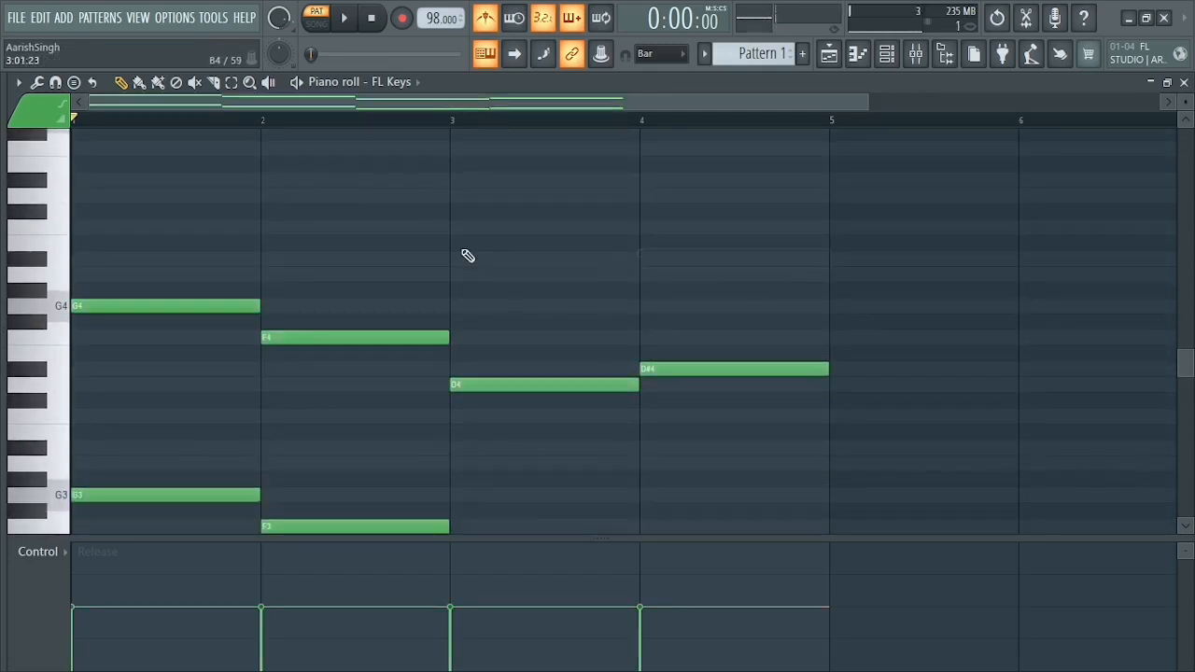
Step: Stack one-bar A#4 and D5 notes above G4 in bar 1, and A4 and C5 above F4 in bar 2
scroll(201, 258, "up", 3)
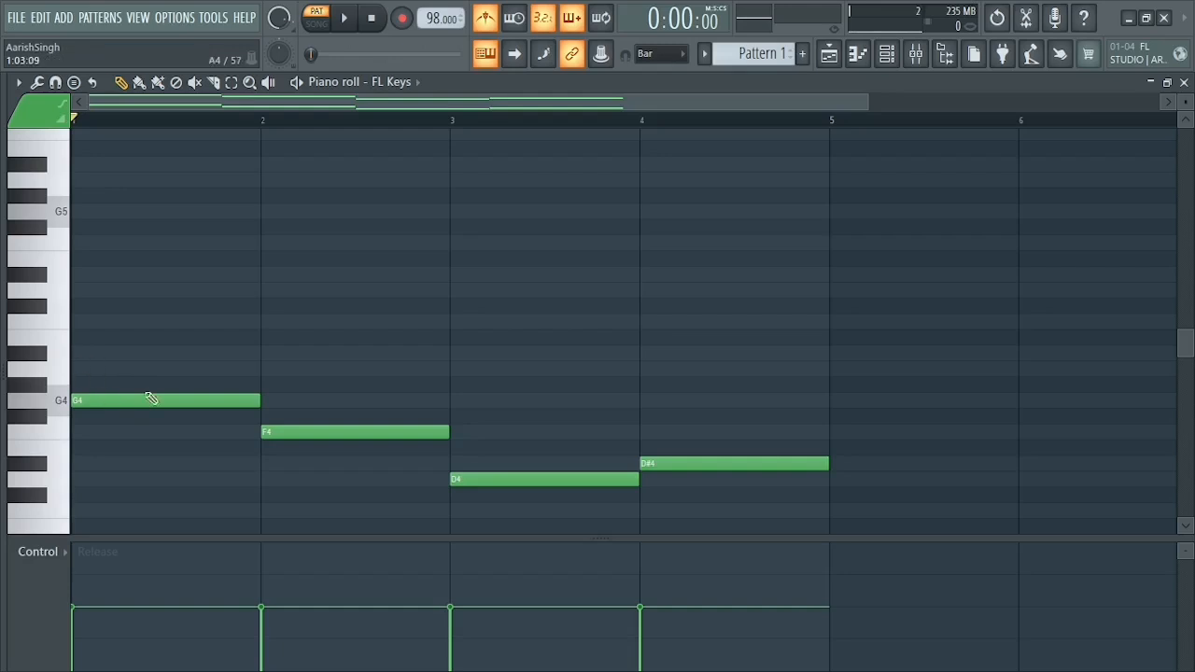
scroll(747, 234, "down", 2)
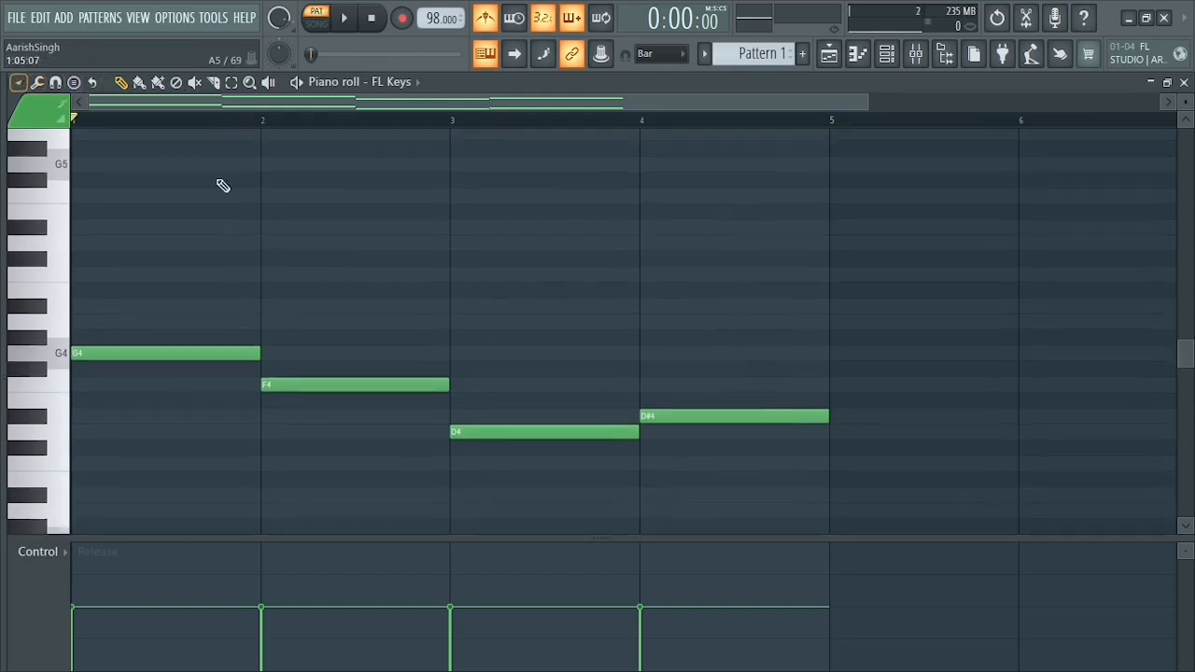
scroll(526, 261, "up", 2)
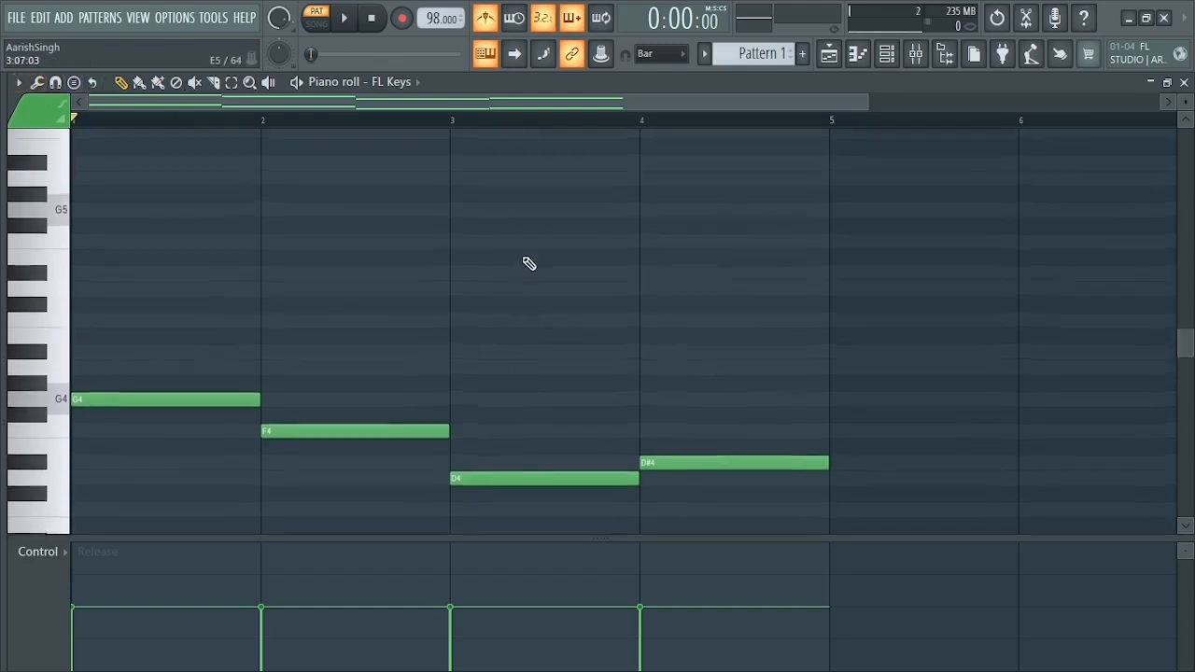
left_click(80, 354)
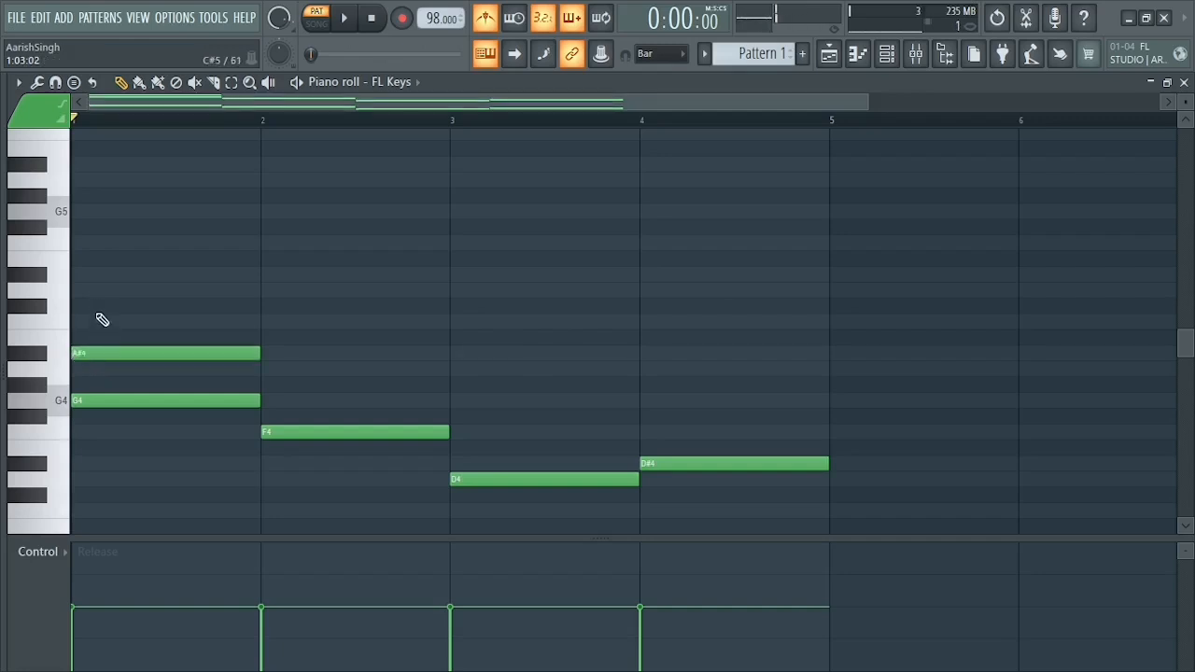
left_click(84, 292)
left_click(268, 369)
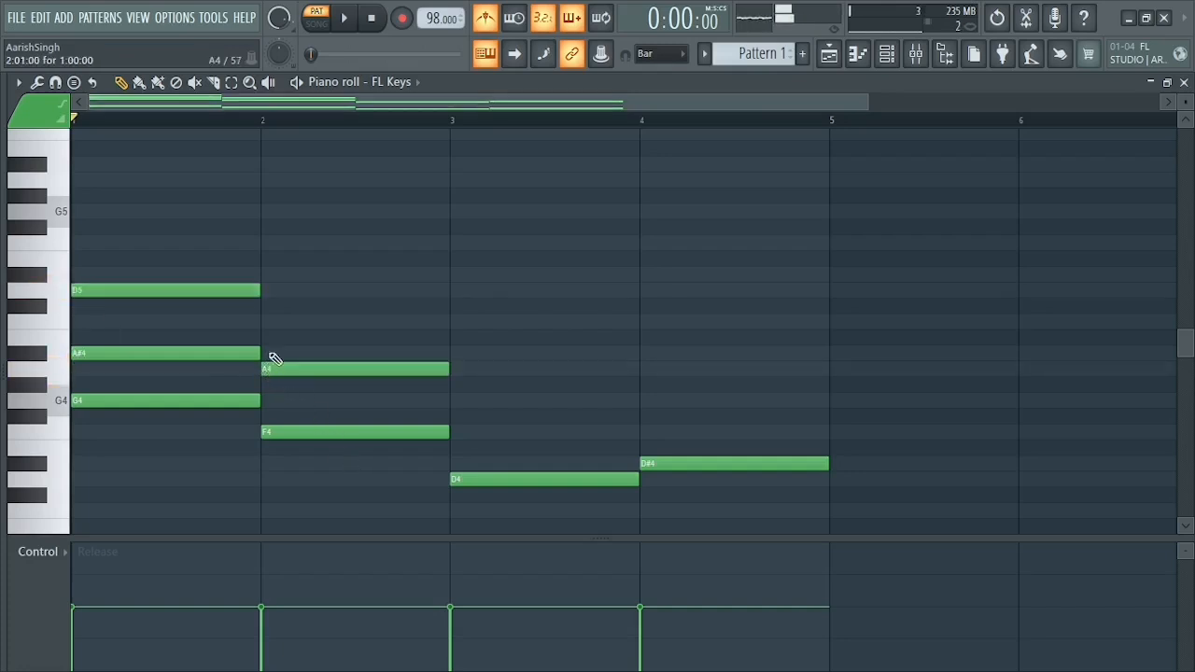
left_click(271, 323)
Step: Stack one-bar F4 and A4 notes above D4 in bar 3, and G4 and A#4 above D#4 in bar 4
scroll(376, 363, "down", 2)
left_click(454, 353)
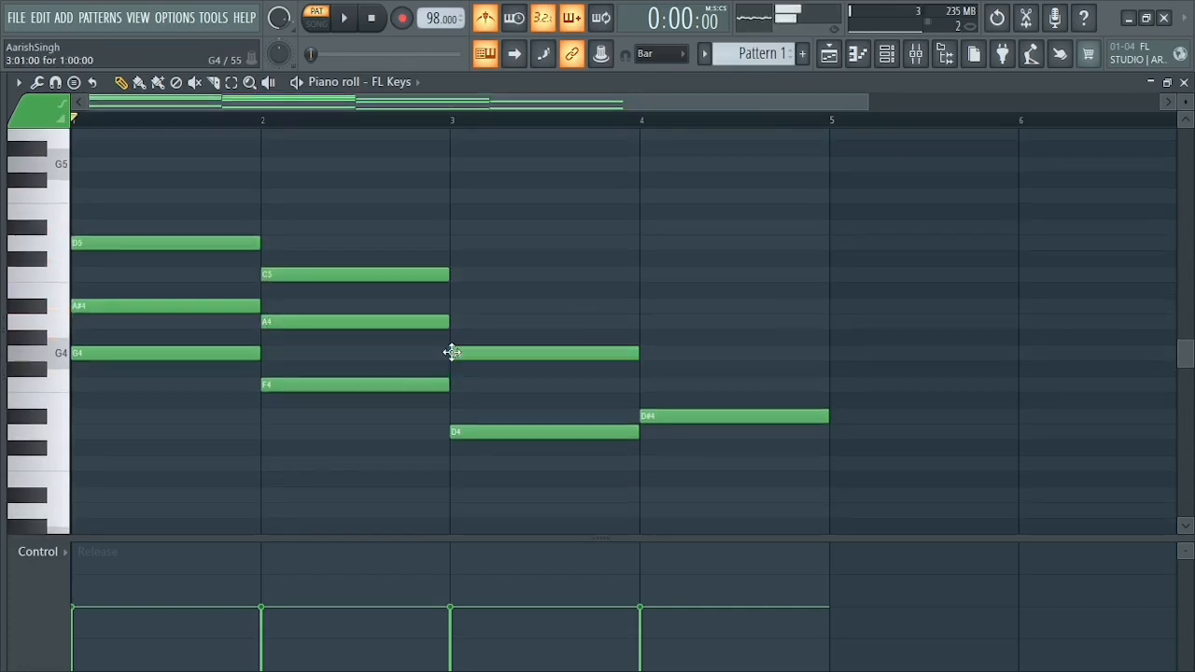
left_click(461, 306)
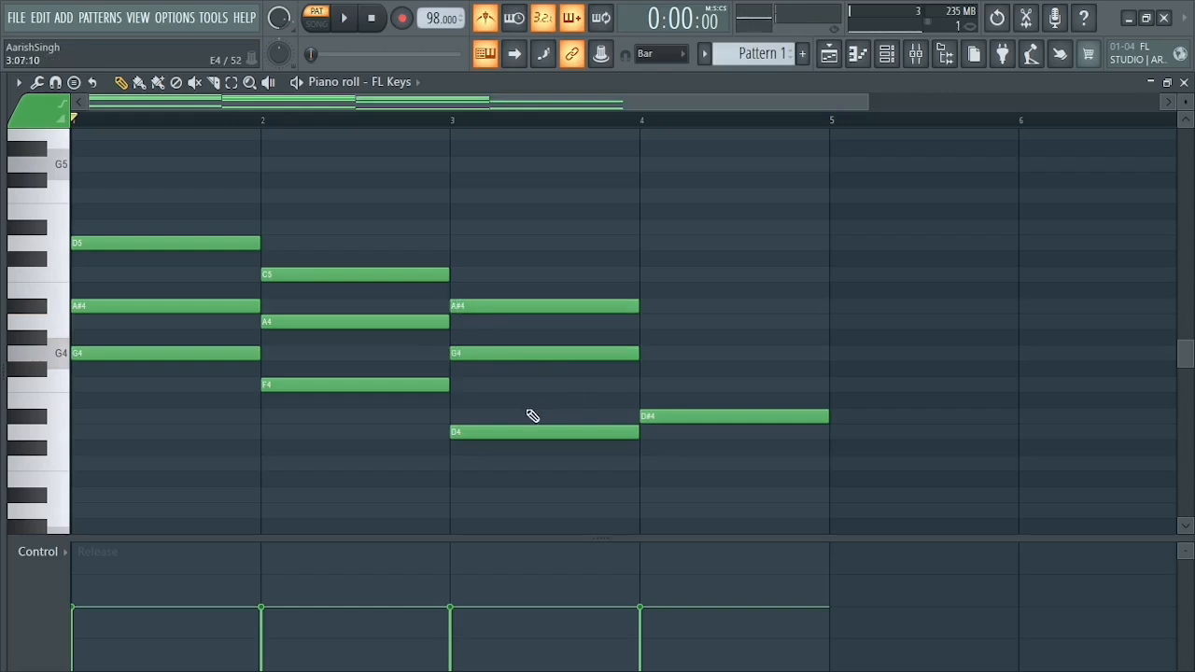
left_click(474, 355)
left_click_drag(475, 355, 480, 390)
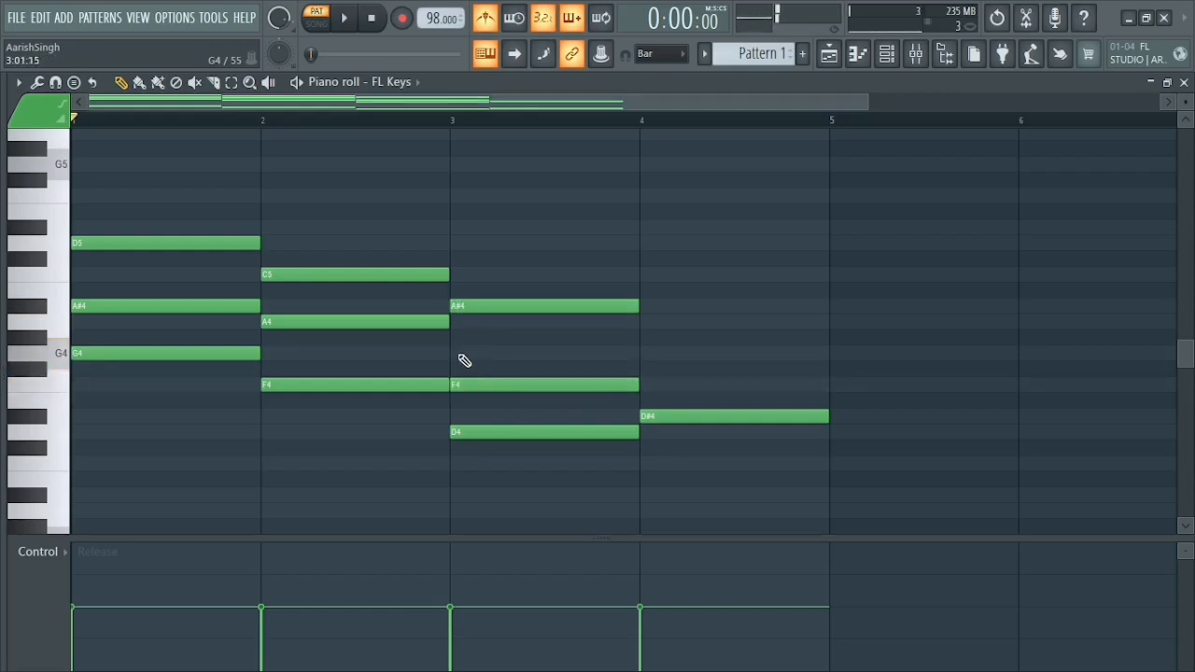
left_click(453, 322)
right_click(457, 307)
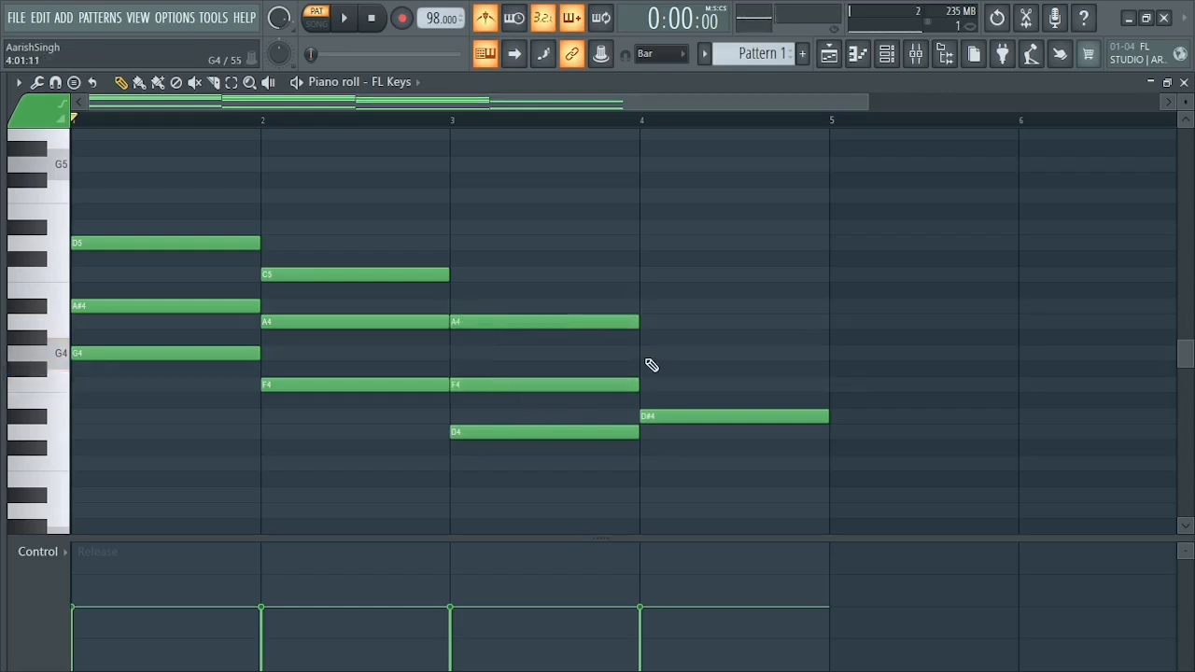
left_click(646, 354)
left_click(649, 307)
Step: Examine the full four-bar chord and bass stack and play it back
scroll(903, 343, "down", 3)
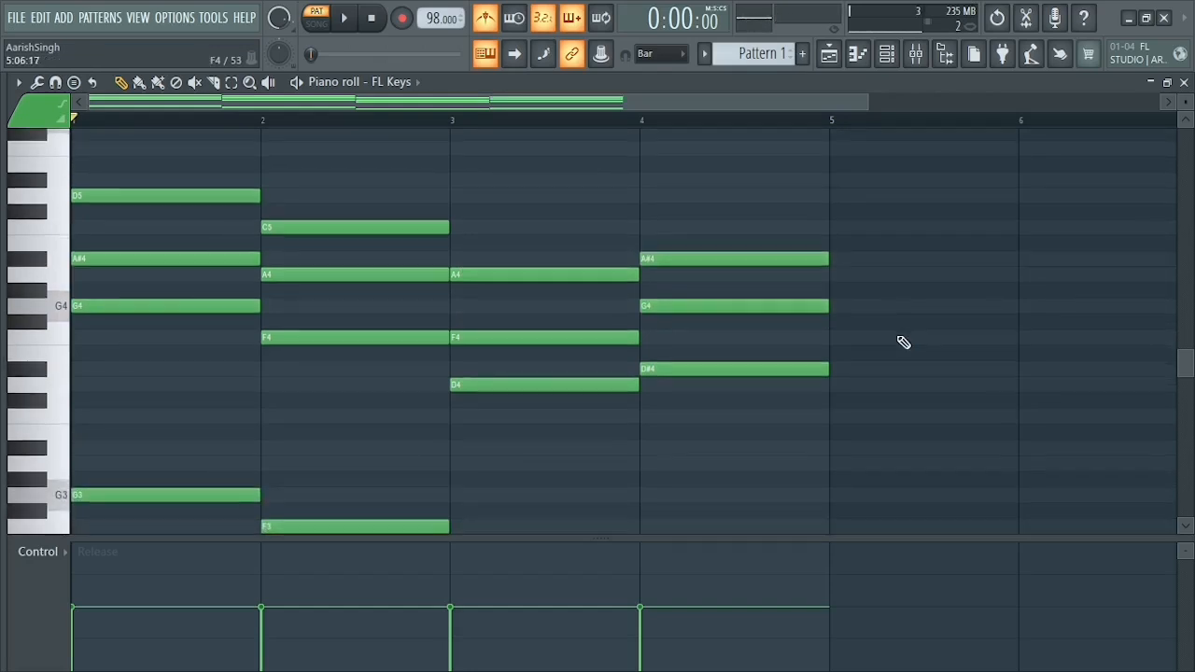
scroll(903, 343, "down", 3)
scroll(903, 342, "up", 3)
scroll(903, 342, "down", 3)
scroll(903, 342, "up", 3)
scroll(958, 293, "down", 2)
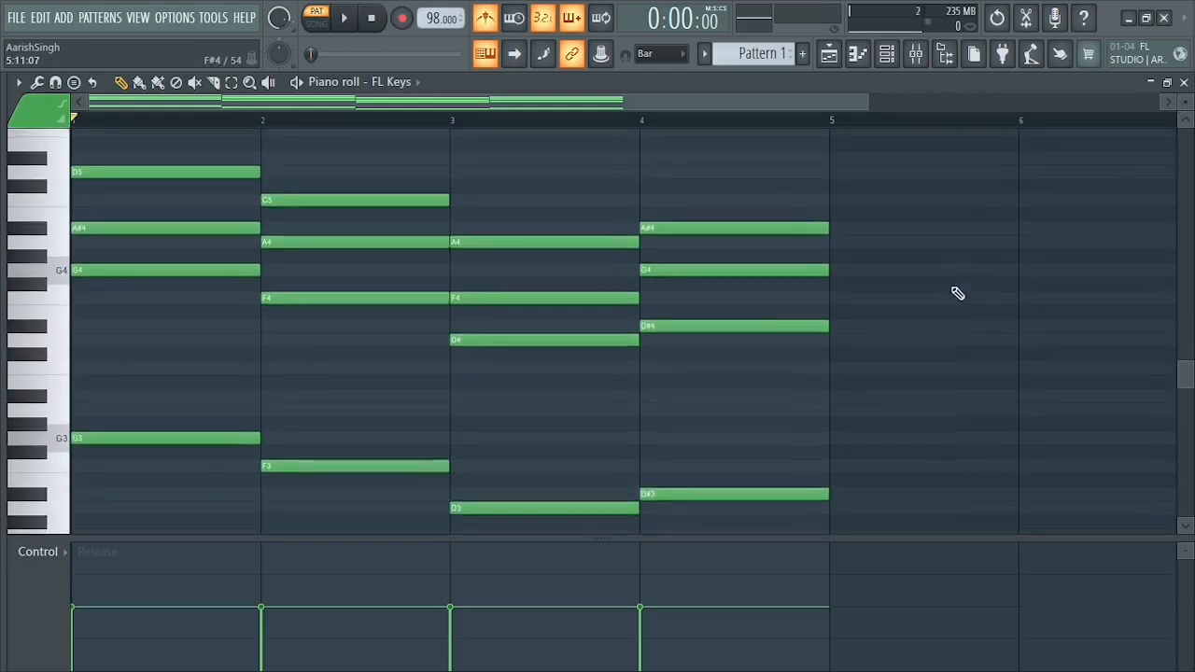
key("space")
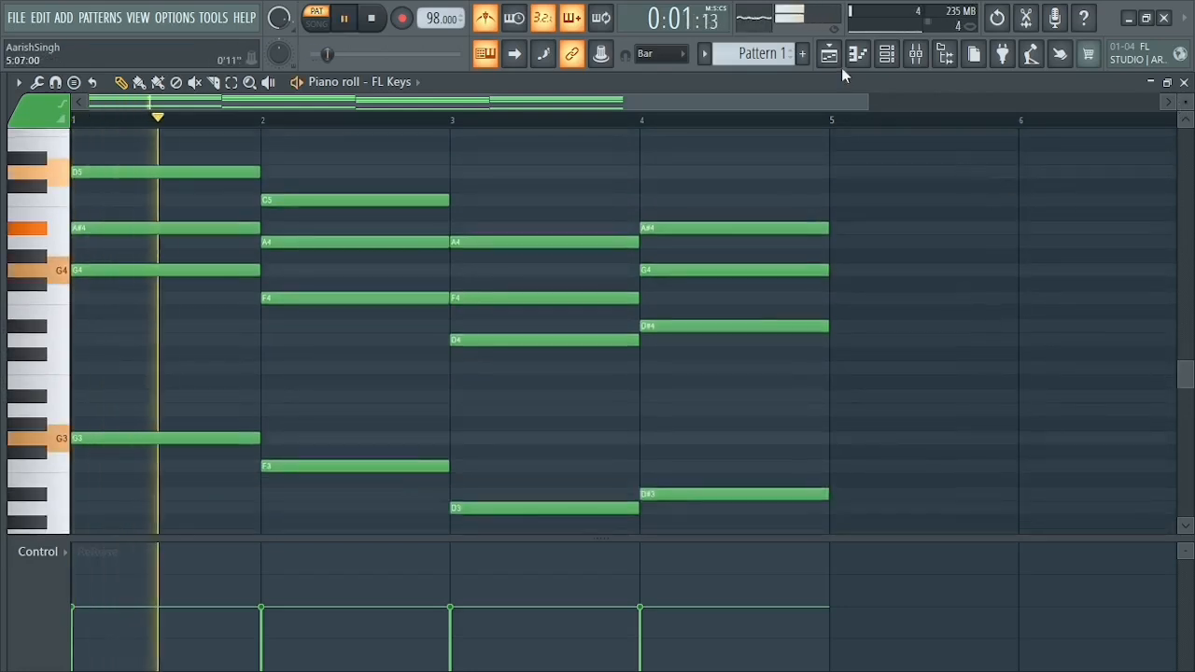
key("space")
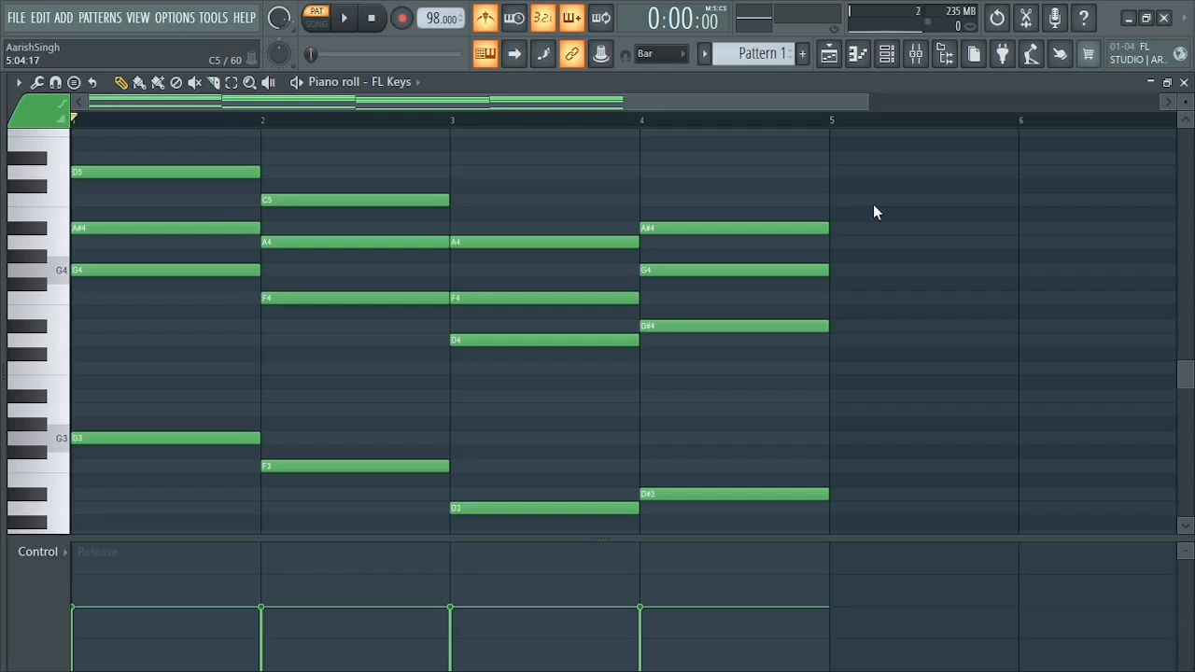
Step: Apply the Strumizer to the chords with start time and velocity strumming and ends preserved, auditioning it before accepting
key("alt+s")
key("space")
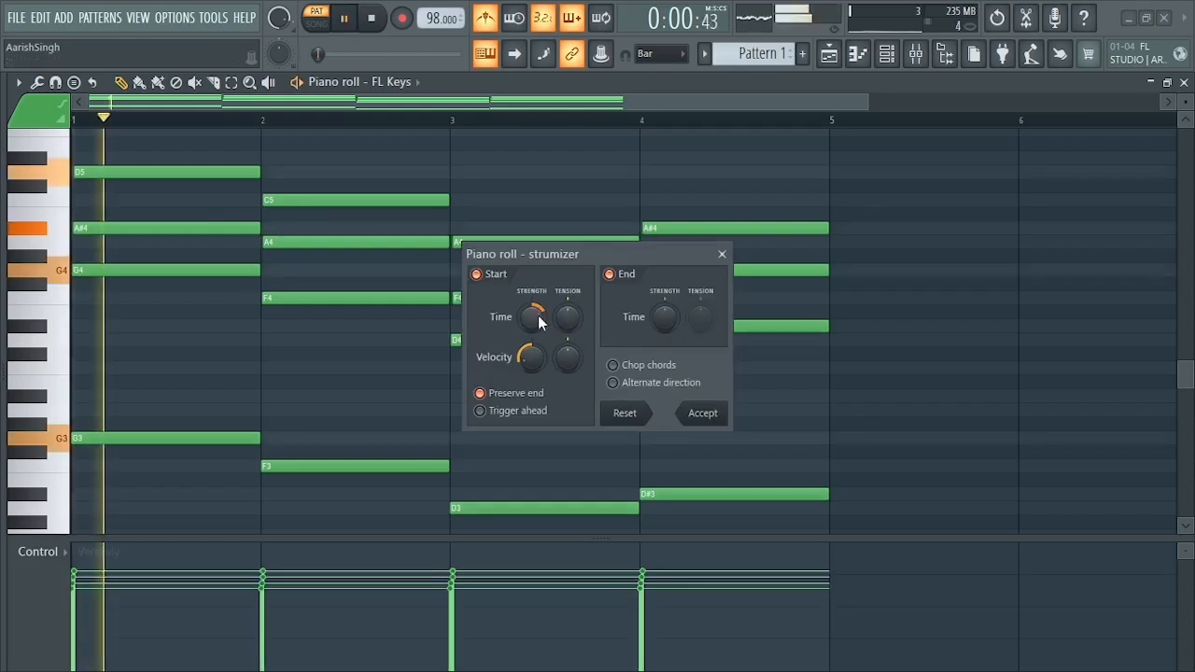
key("space")
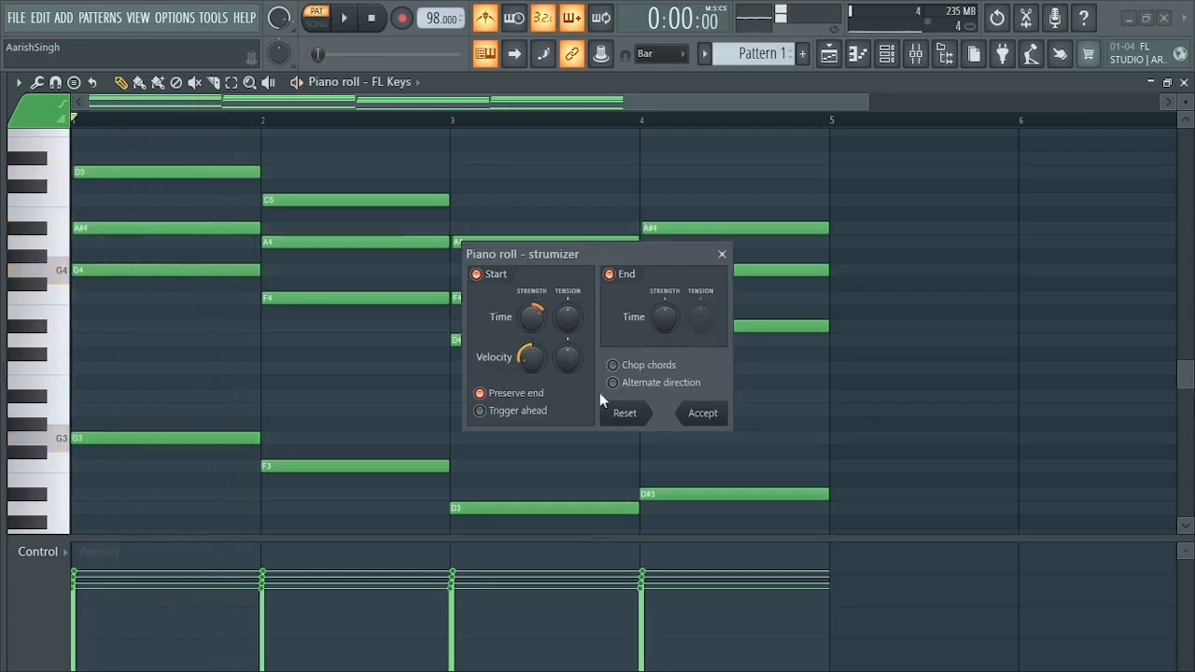
left_click(702, 414)
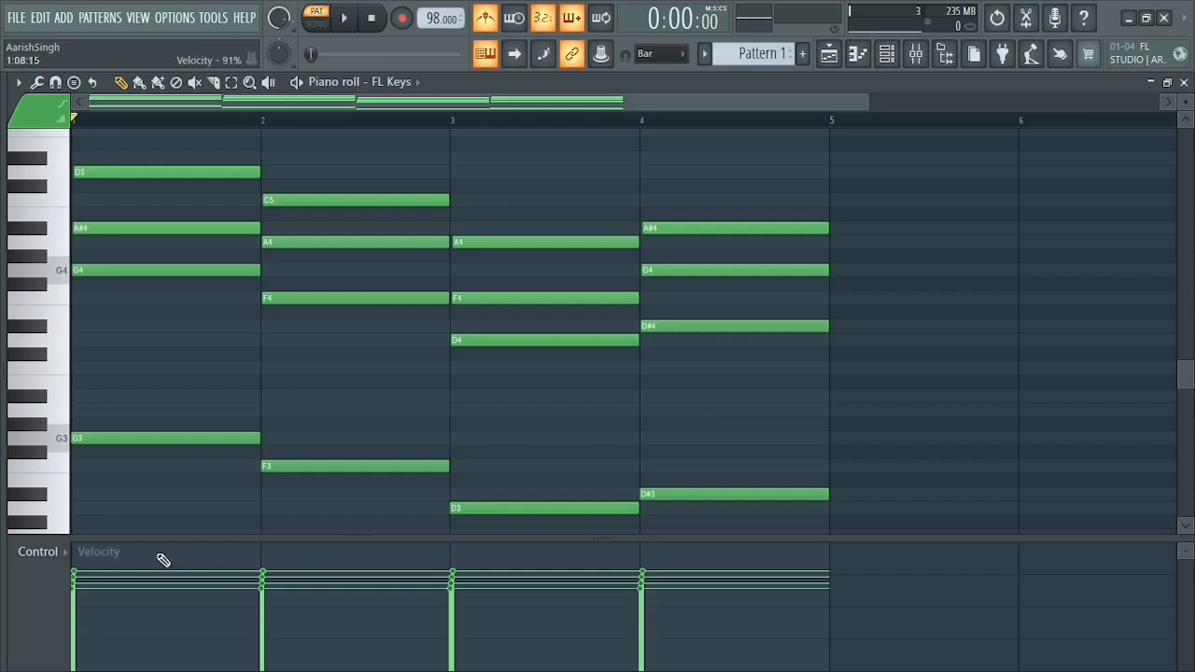
Step: Vary the note velocities by applying the randomizer's velocity level to all notes, and play back the progression
left_click(296, 600)
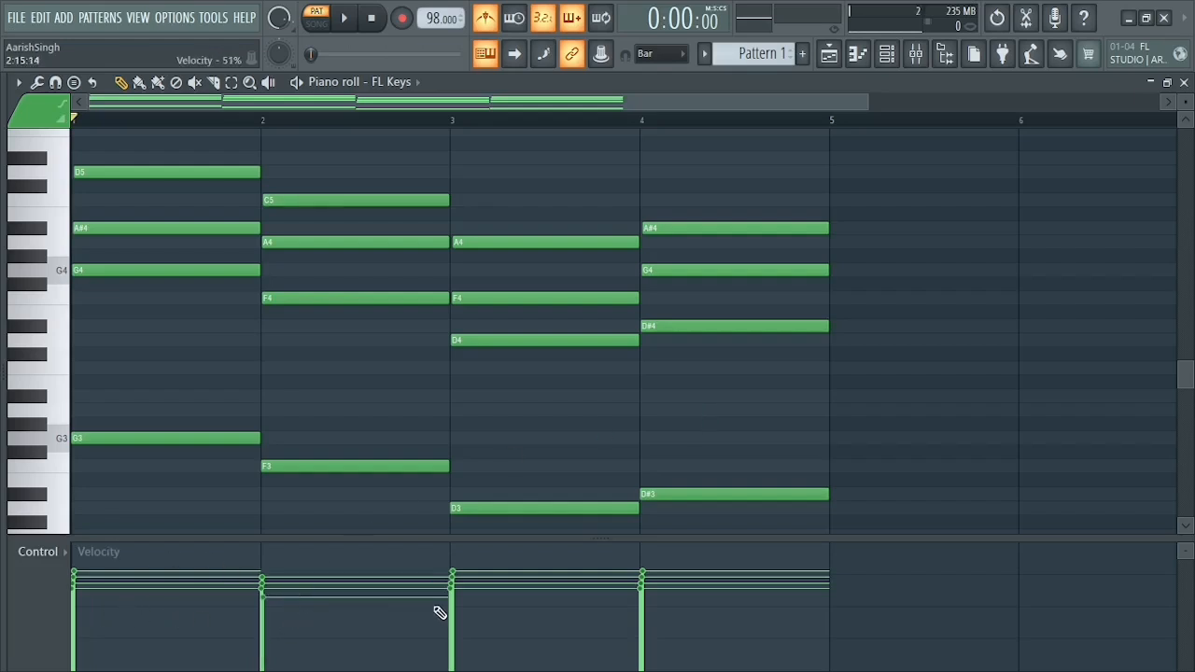
key("alt+r")
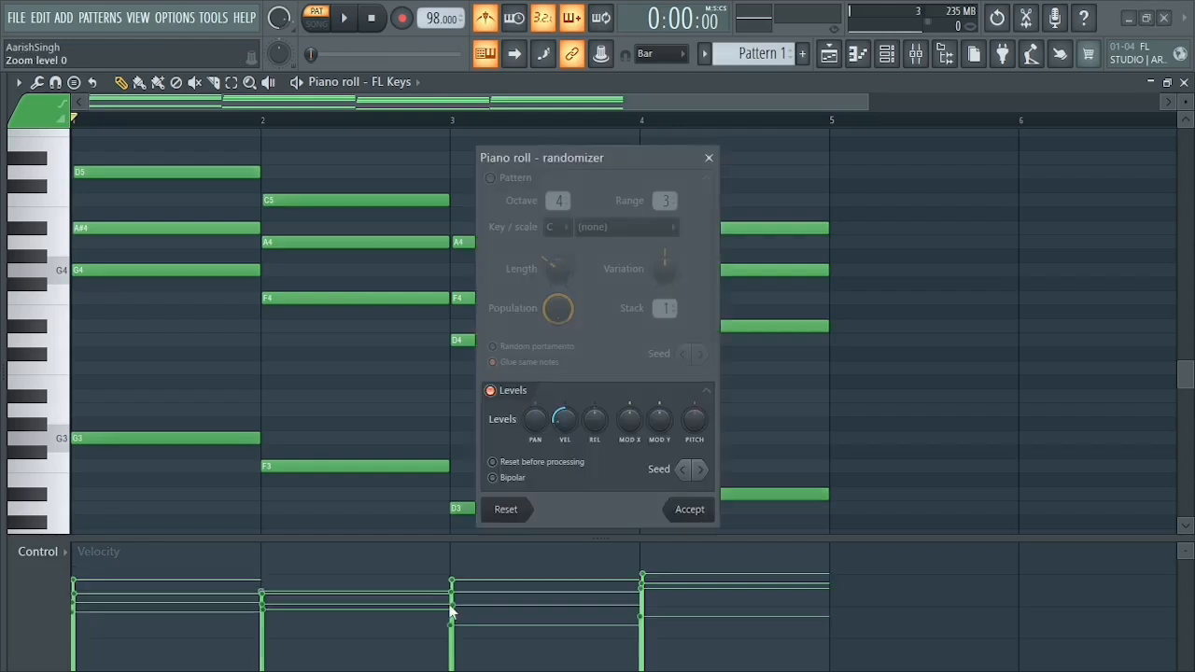
left_click_drag(564, 419, 564, 431)
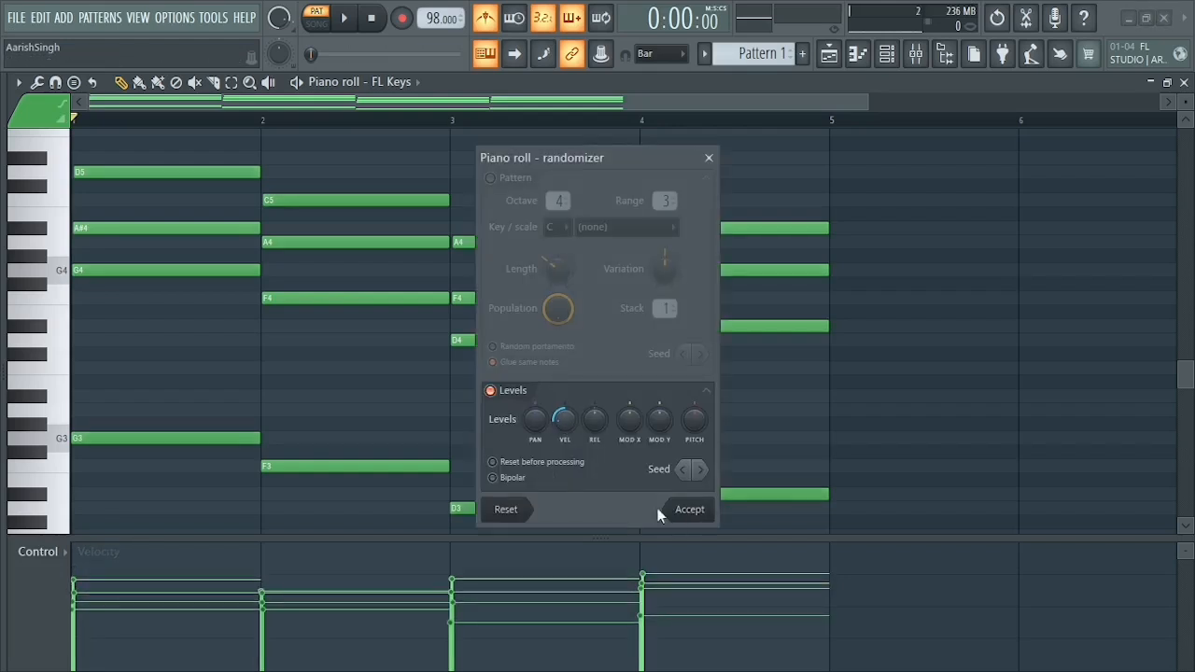
left_click(691, 510)
key("space")
left_click_drag(1190, 102, 1190, 119)
key("space")
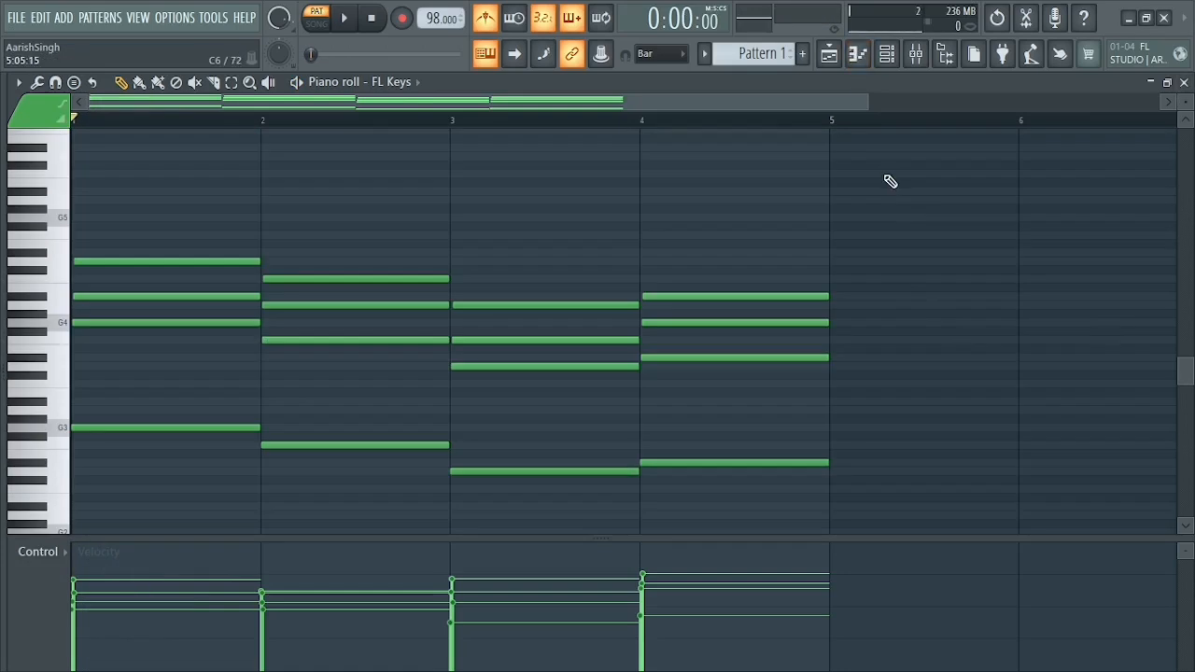
Step: Open the Playlist and place the Pattern 1 clip at bar 1 of Track 1
left_click(838, 54)
left_click_drag(140, 144, 275, 152)
left_click_drag(1166, 102, 590, 110)
left_click_drag(1185, 102, 1185, 94)
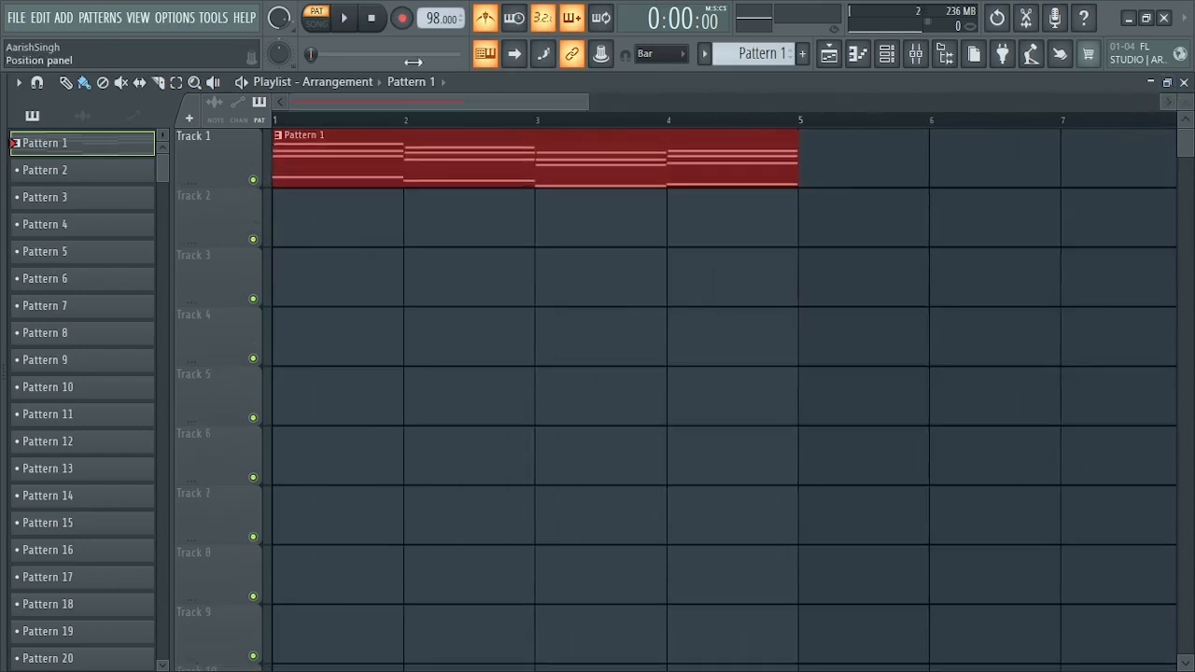
Step: Switch playback to song mode and audition the arrangement
left_click(317, 19)
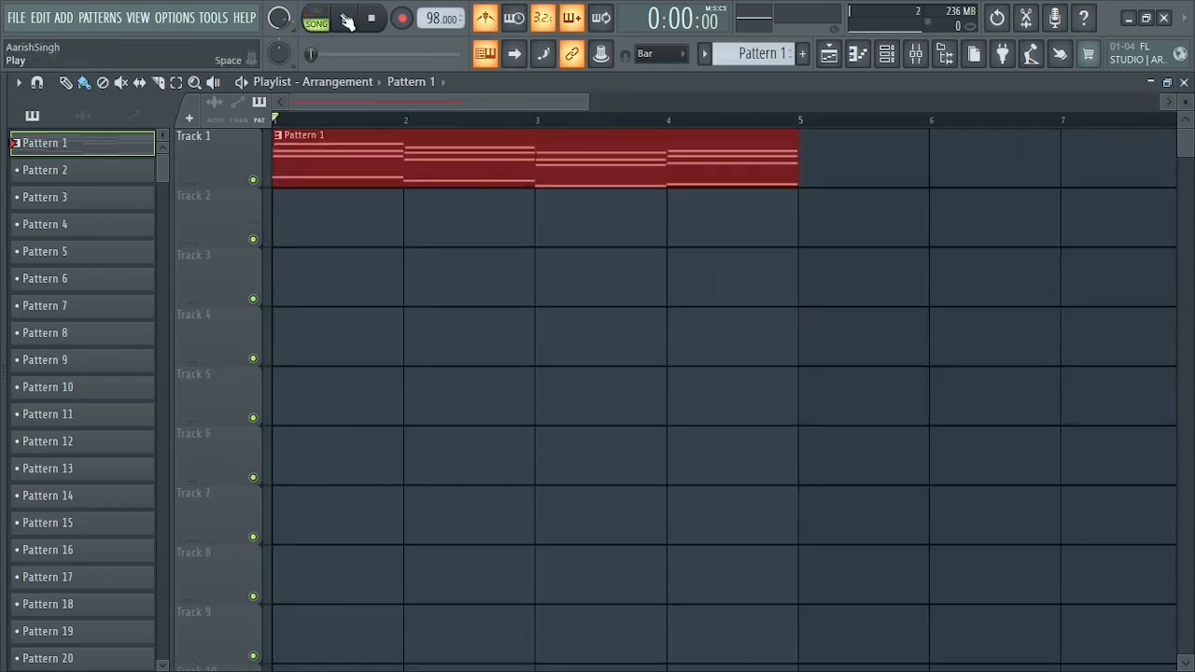
left_click(346, 21)
left_click_drag(587, 101, 633, 110)
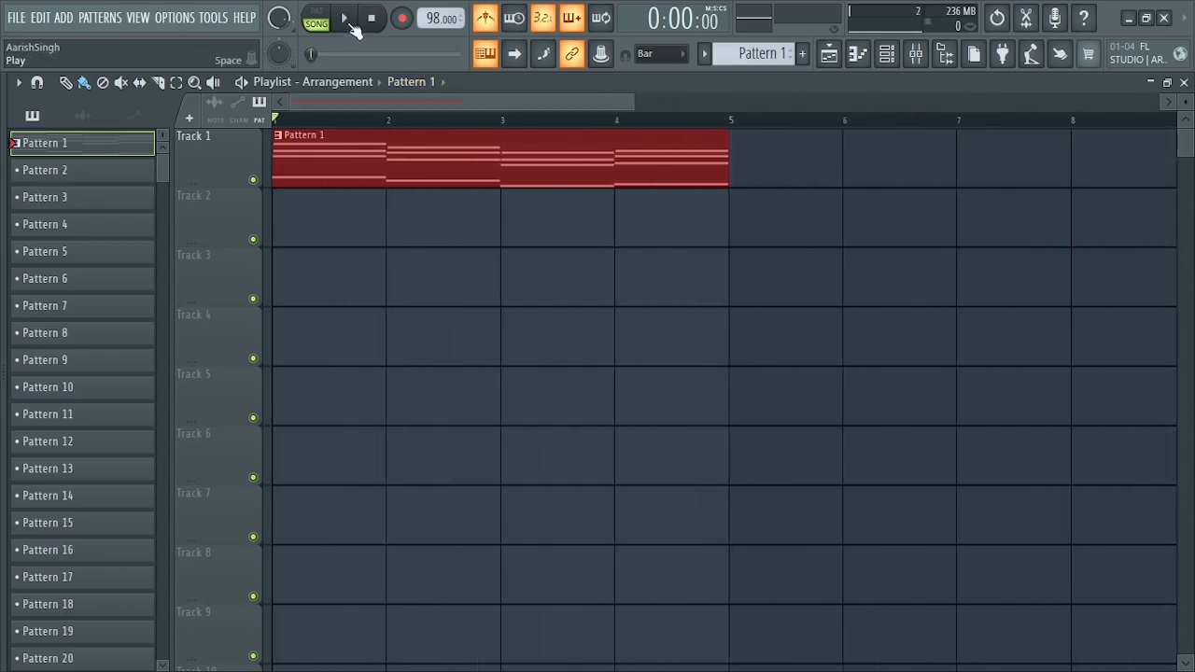
left_click(345, 19)
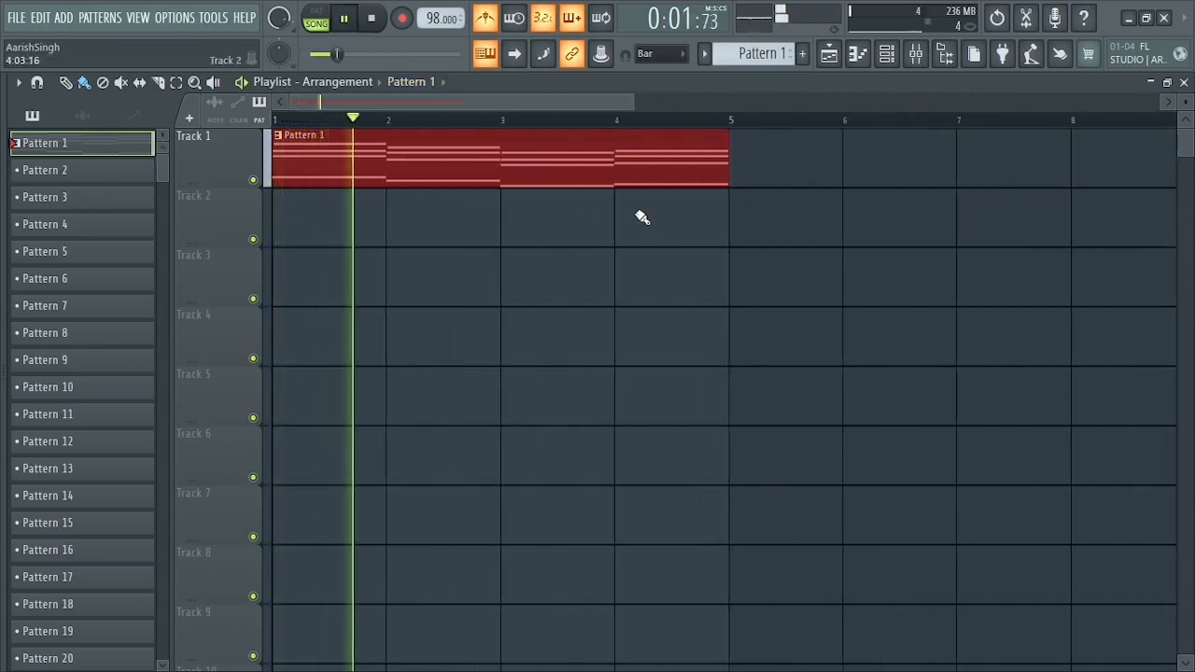
key("space")
Step: Switch to Pattern 2, place its clip at bar 1 of Track 2 and set the main snap to Line
scroll(757, 56, "down", 1)
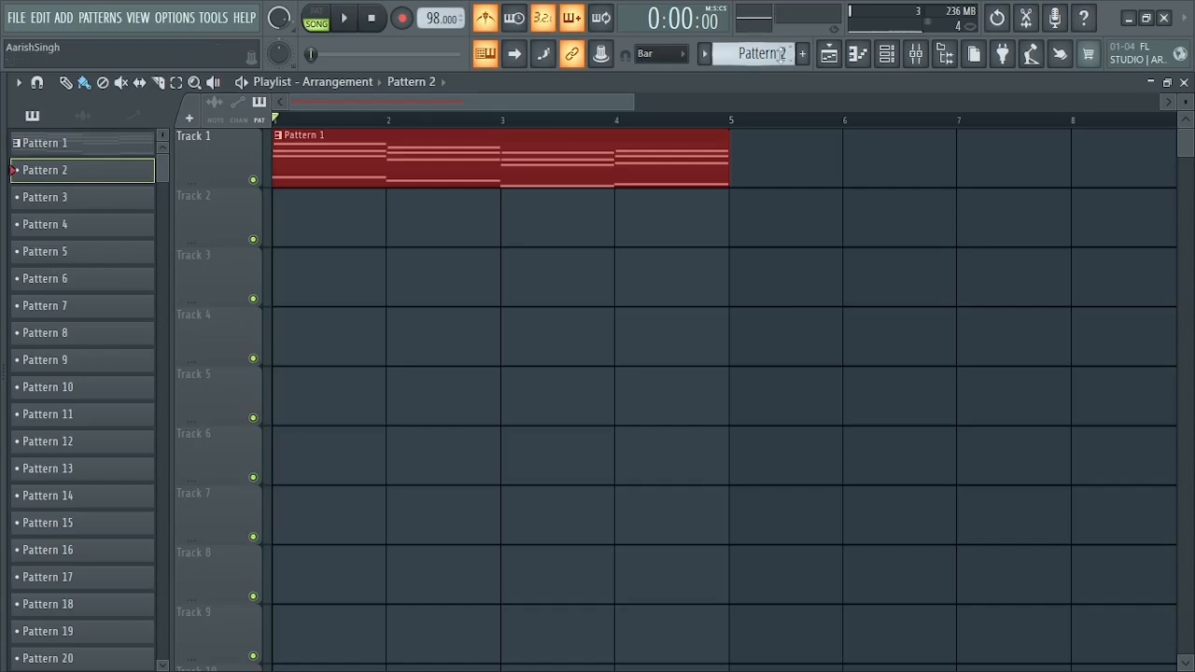
left_click(411, 220)
left_click_drag(412, 220, 298, 219)
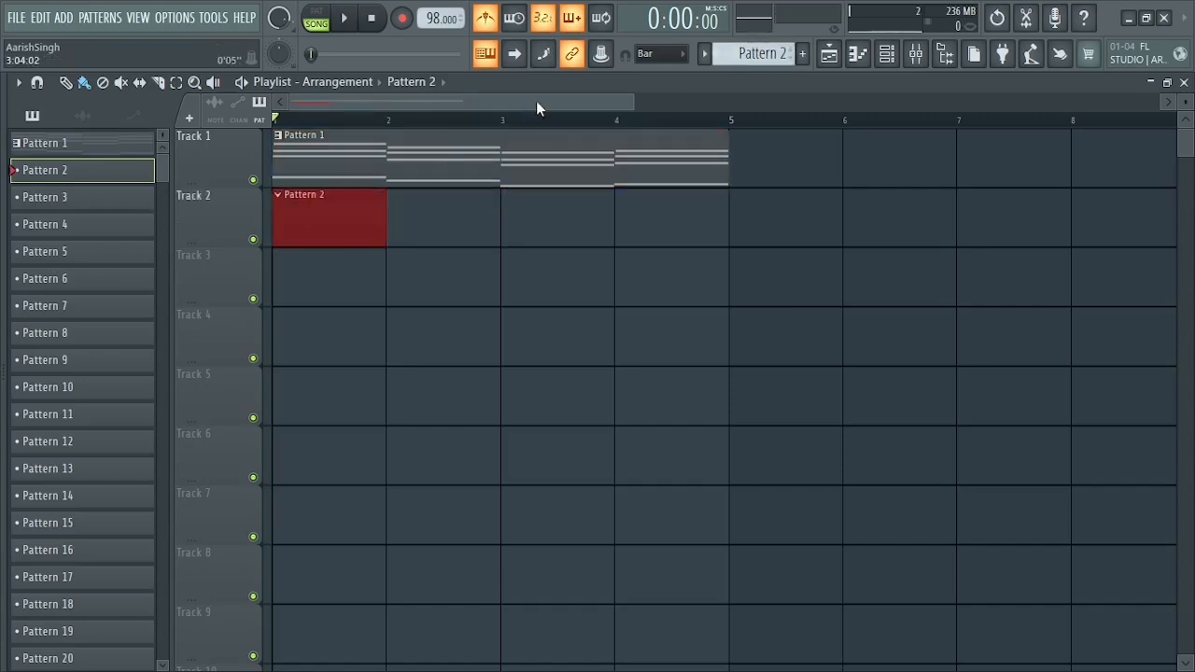
left_click(654, 53)
left_click(652, 73)
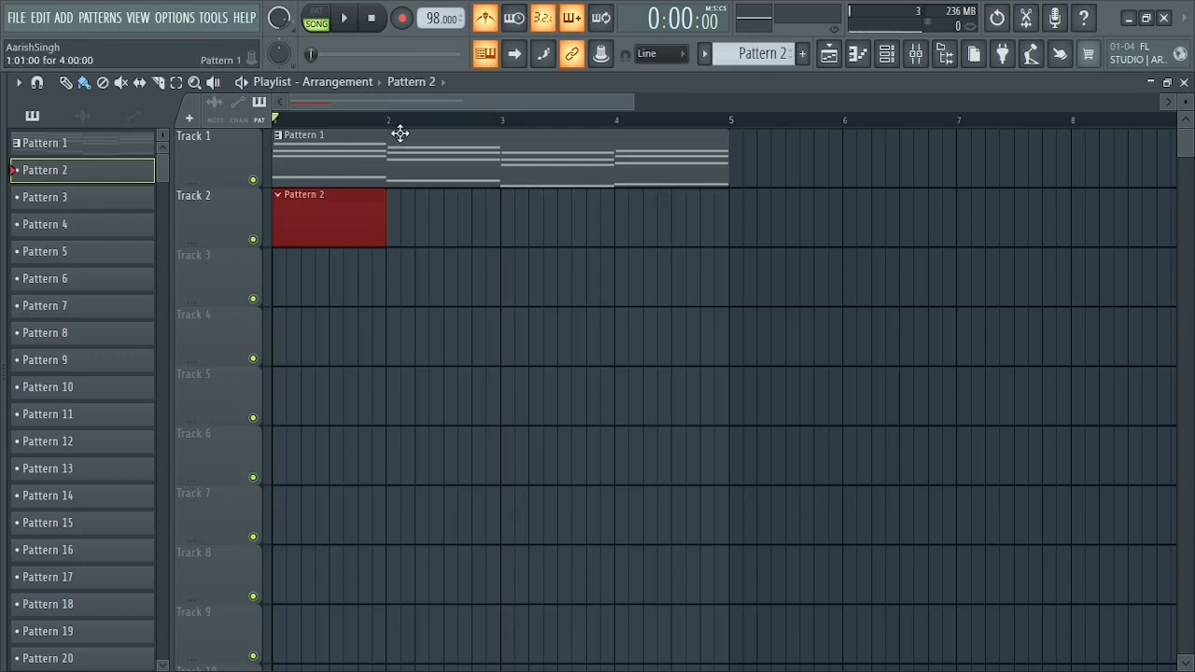
Step: Play the chords in song mode to rehearse a part over them, and arm recording
key("space")
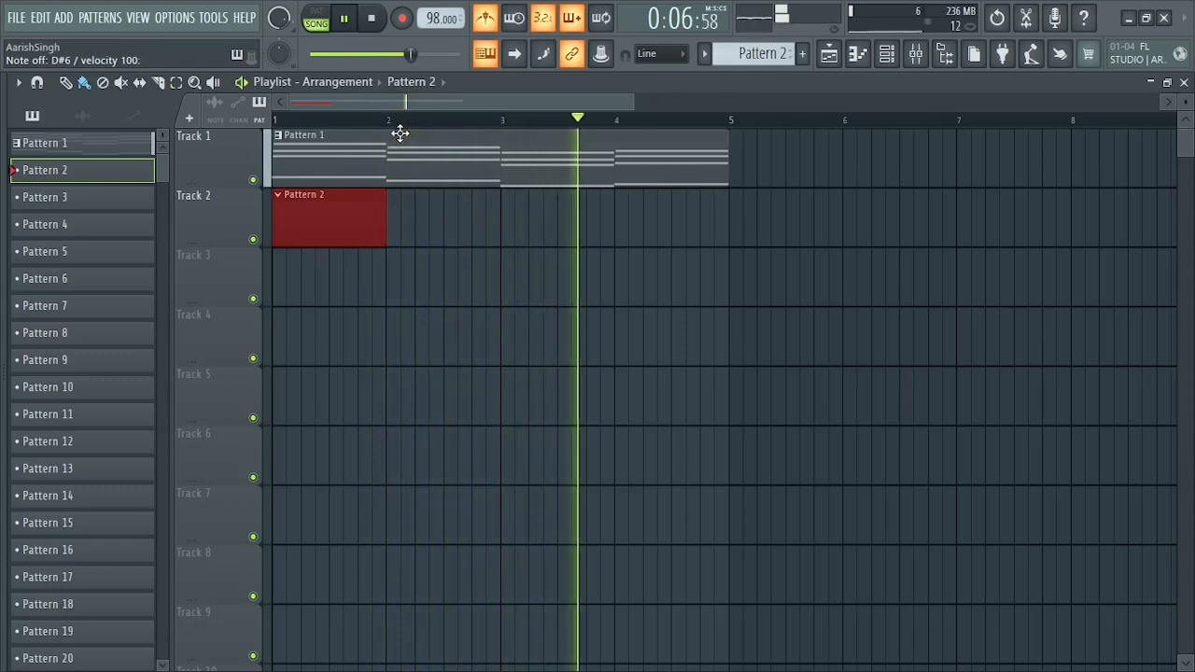
key("space")
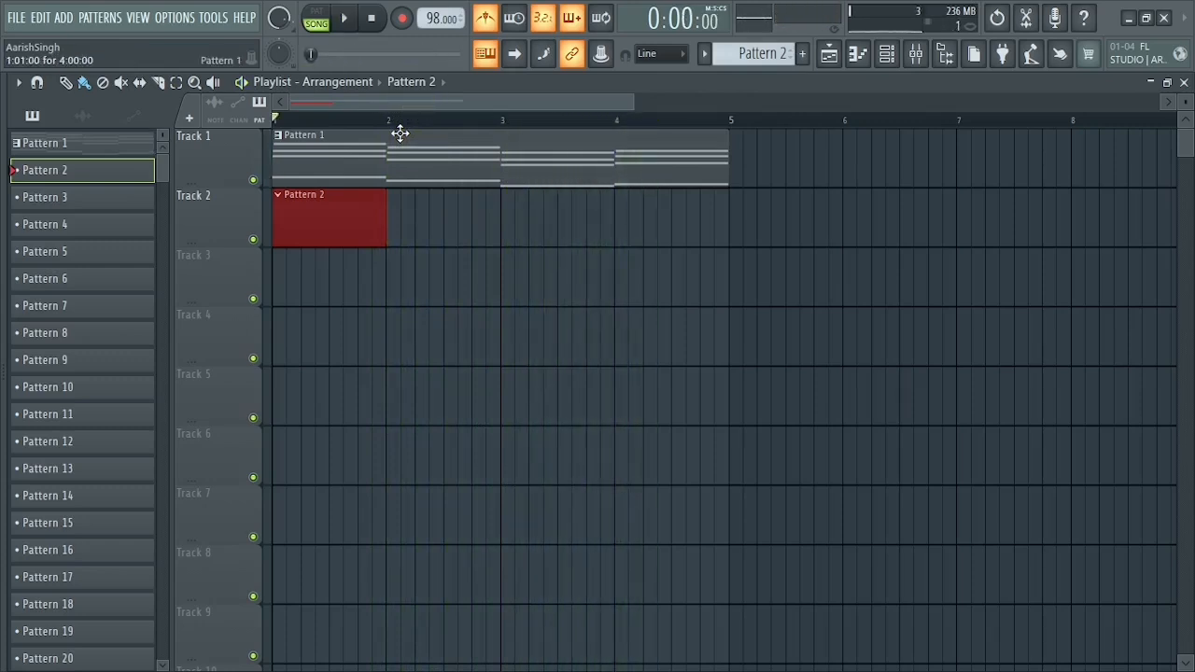
left_click(401, 18)
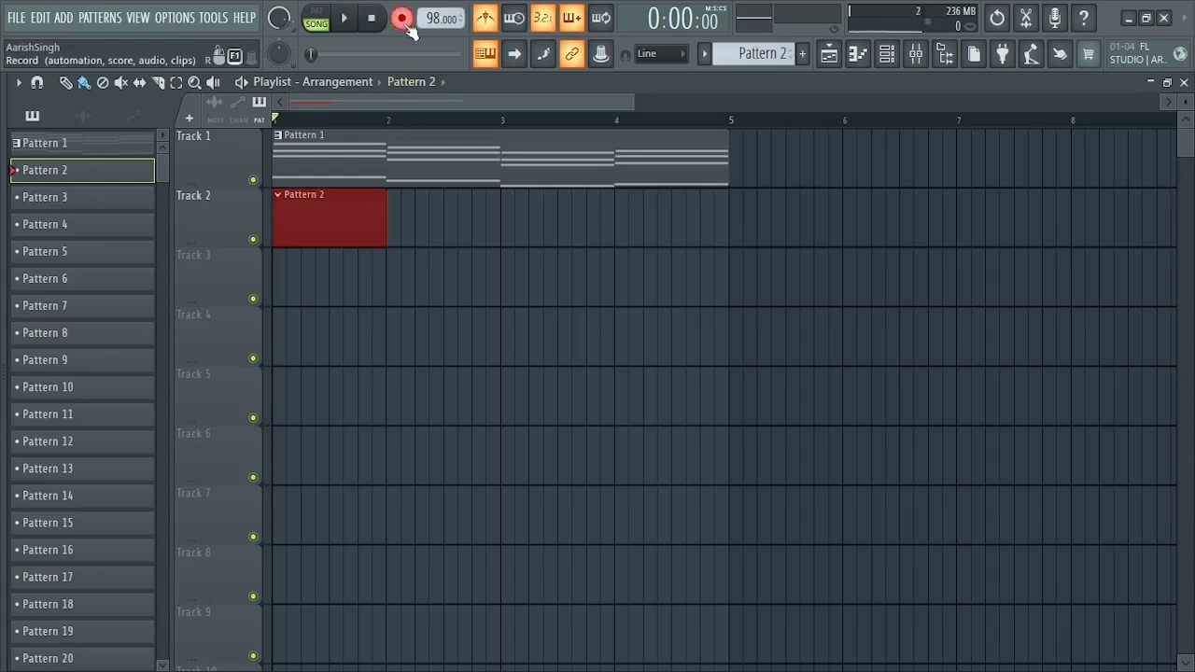
Step: Record a four-bar FL Keys melody into Pattern 2 while the Pattern 1 chords play
left_click(353, 27)
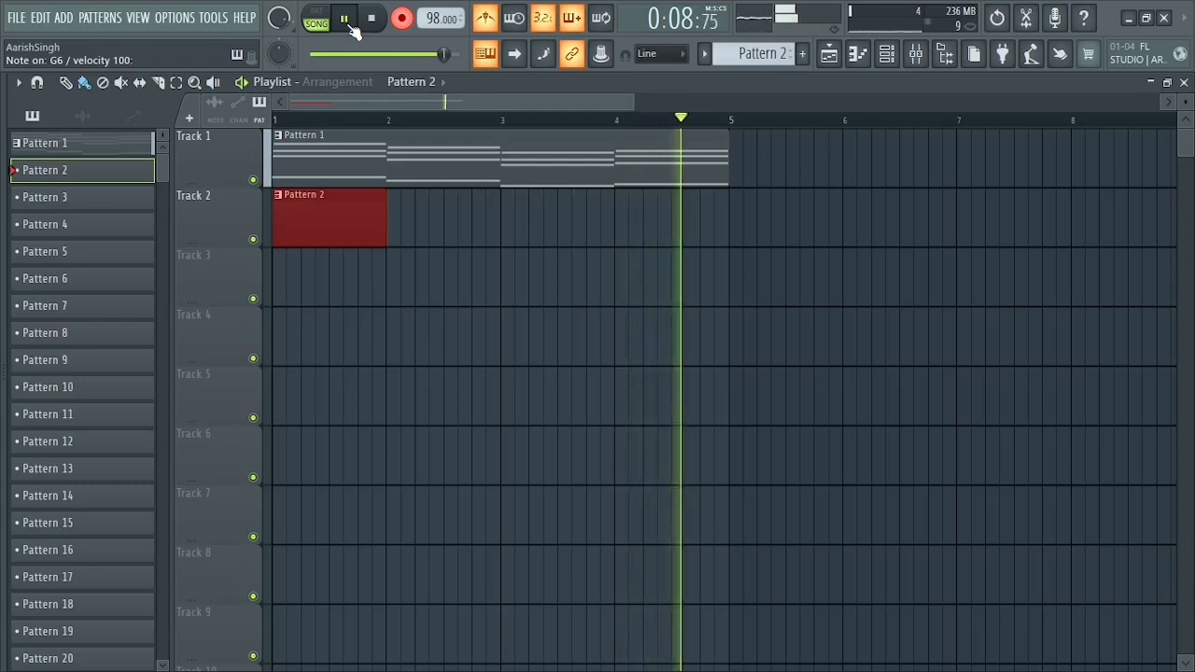
key("space")
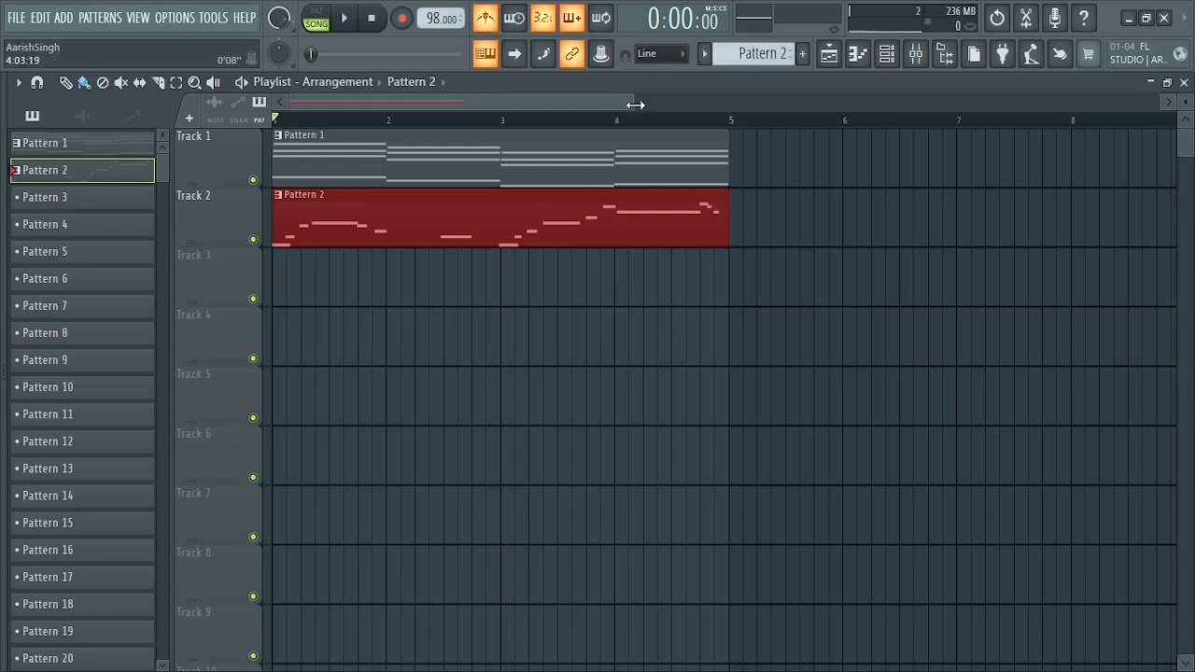
left_click_drag(634, 101, 705, 102)
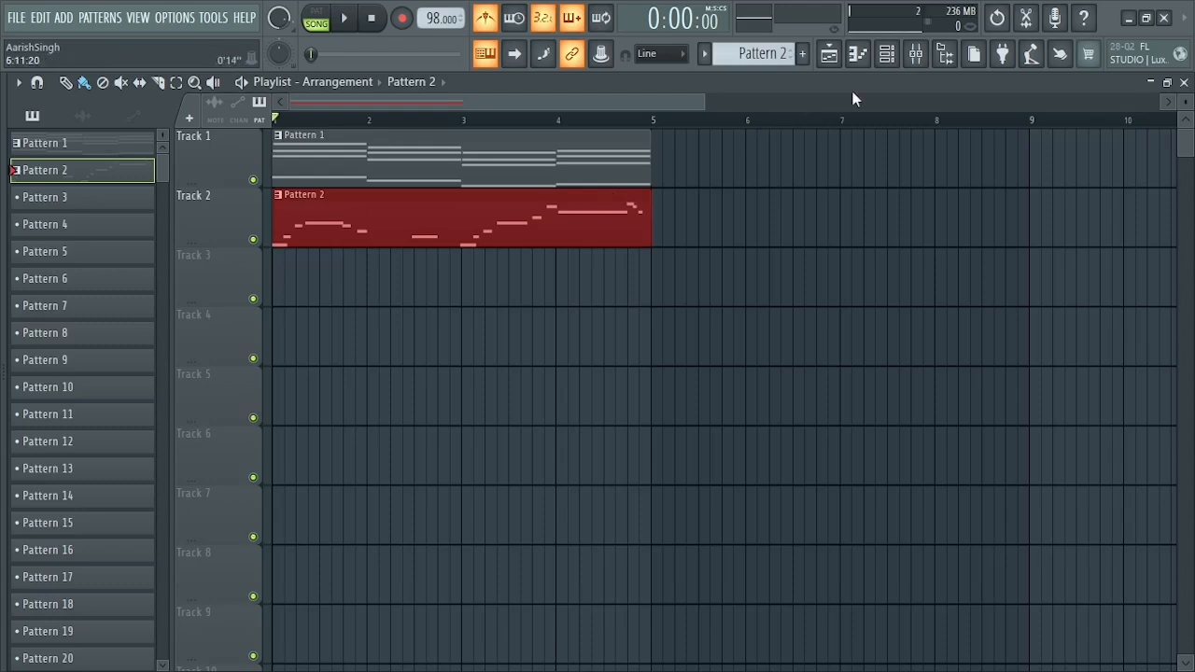
Step: Copy the FL Keys chord notes of Pattern 1 in the Channel rack and return to Pattern 2
left_click(887, 58)
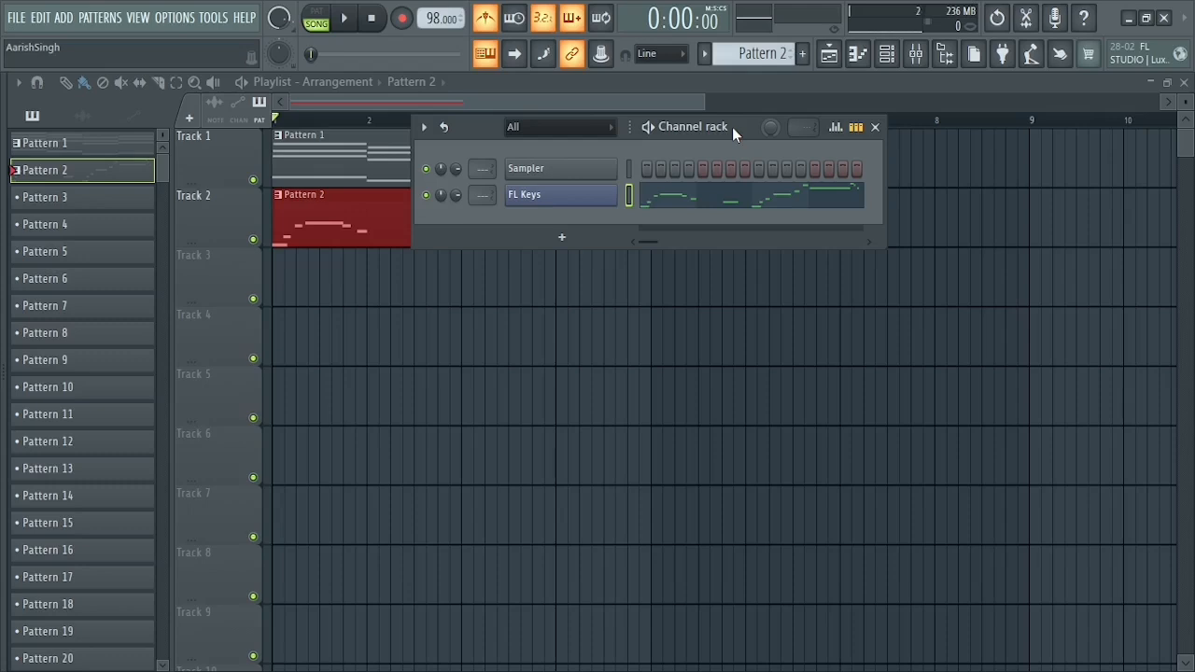
left_click(875, 126)
left_click(859, 53)
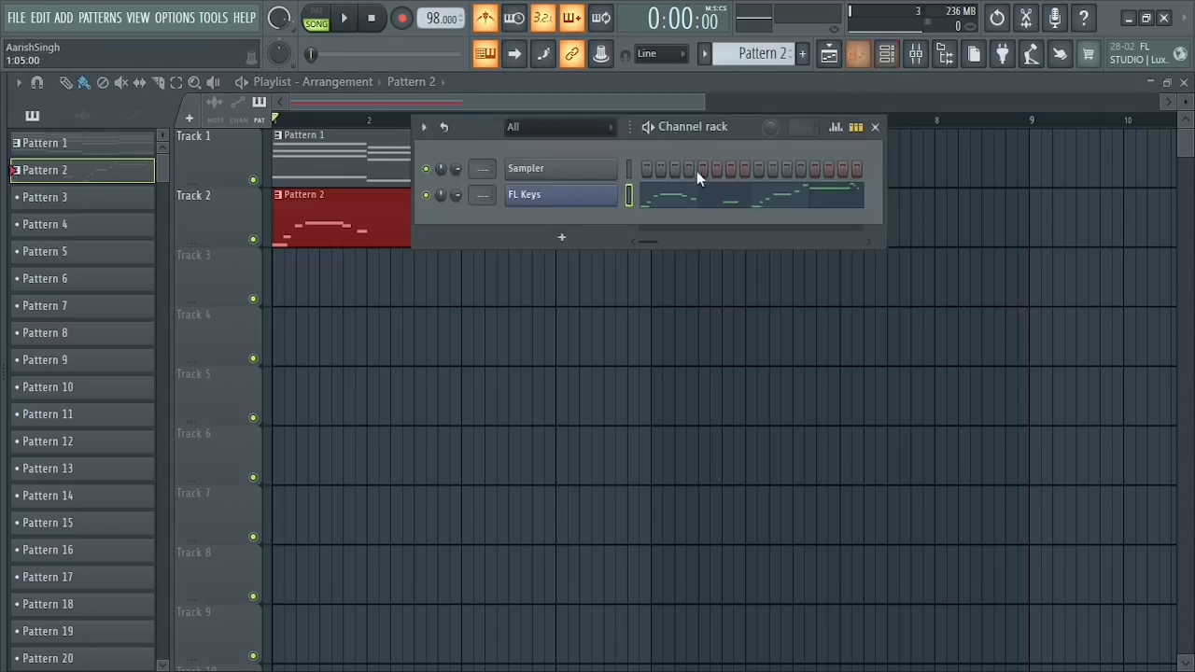
left_click(575, 129)
left_click(780, 51)
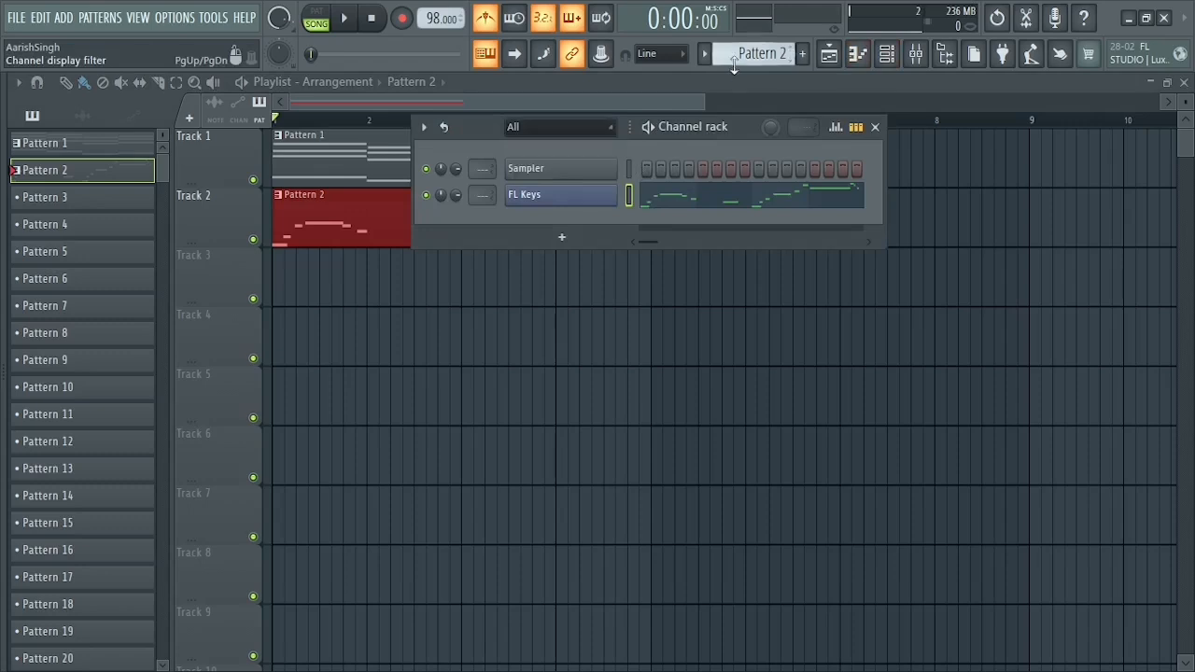
scroll(738, 58, "up", 1)
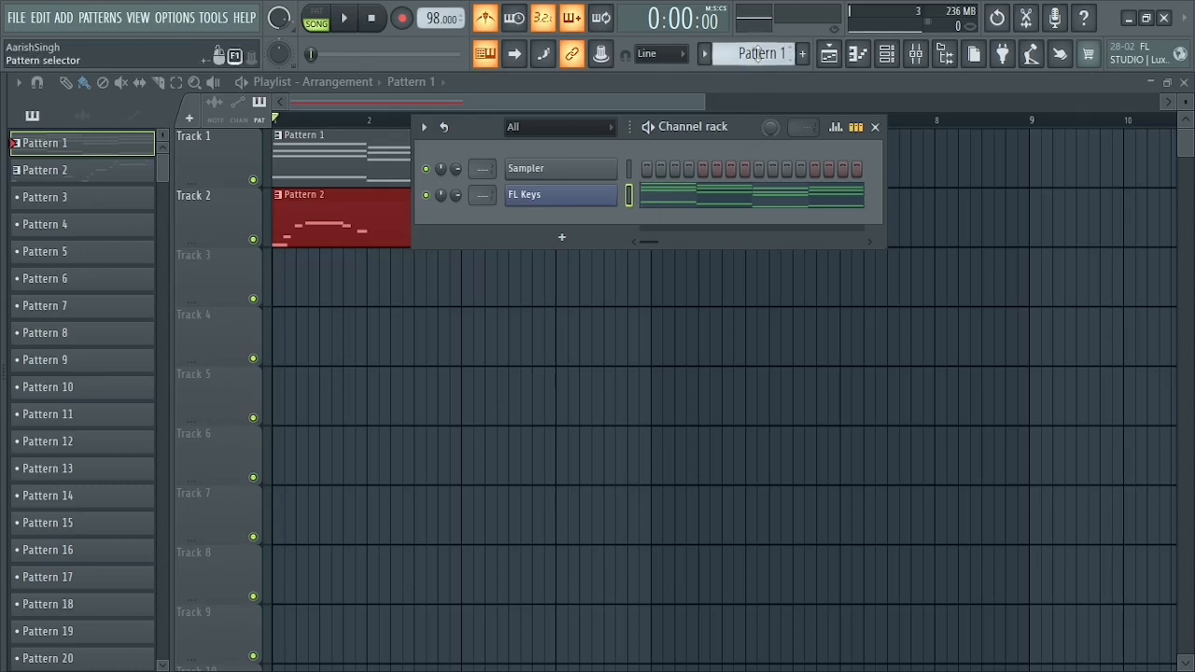
scroll(752, 56, "down", 1)
Step: Add a FLEX channel and load the Ace Nylon Lite preset from the Essential Guitars pack
left_click(561, 237)
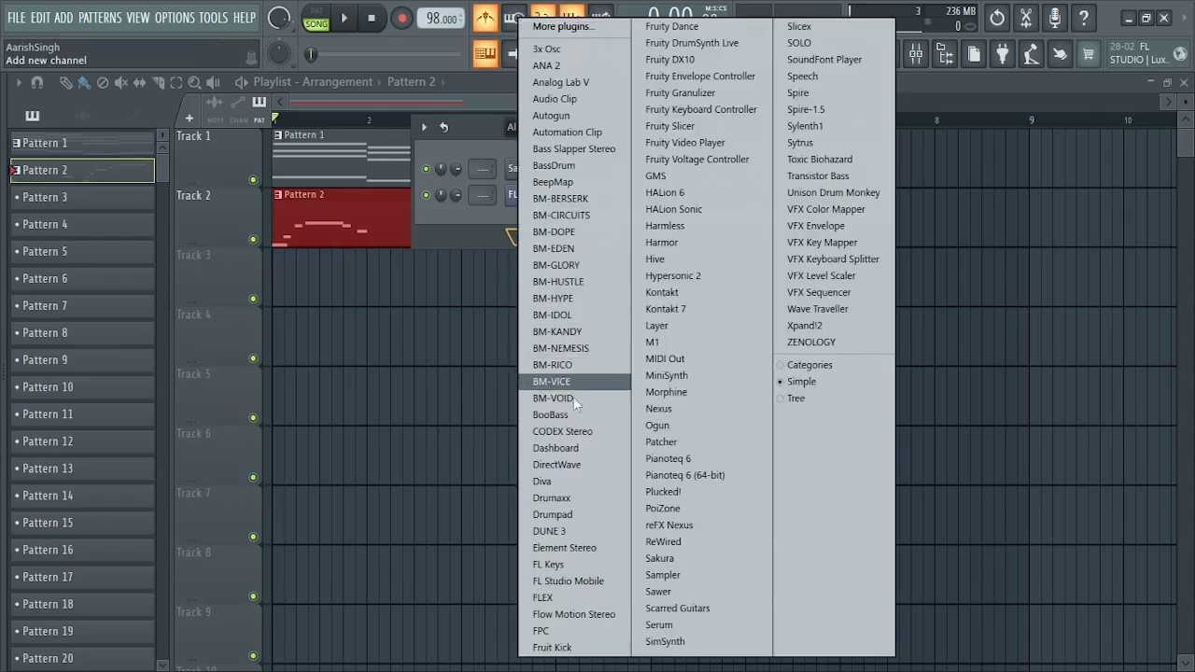
left_click(542, 597)
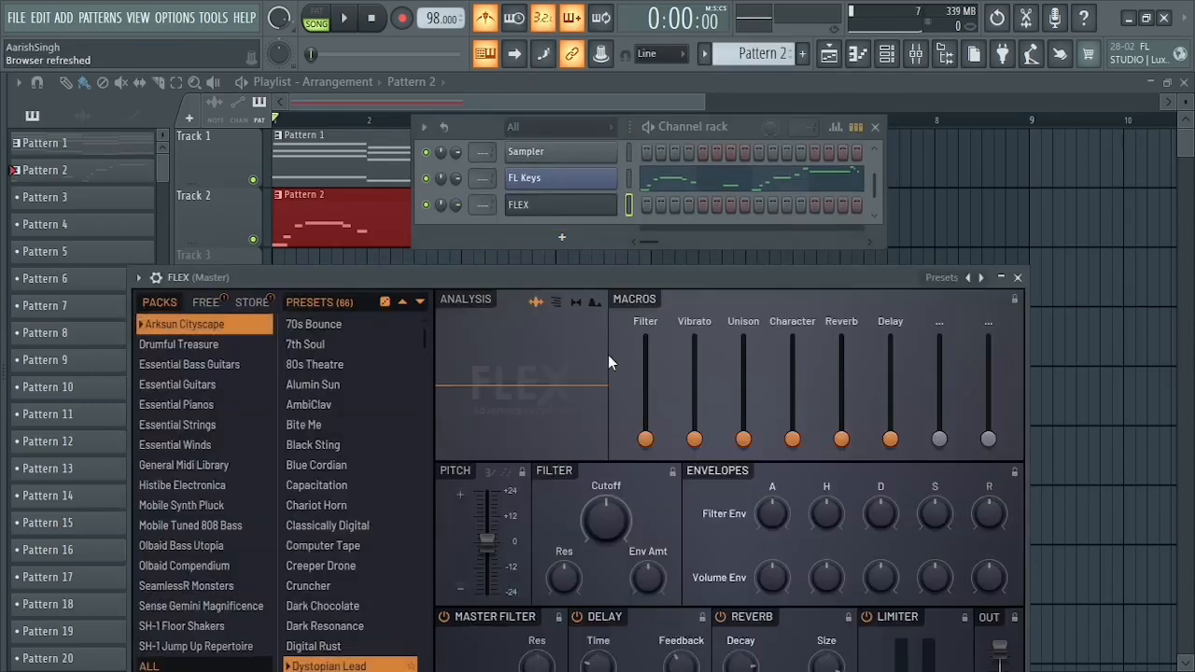
left_click(207, 385)
left_click(336, 325)
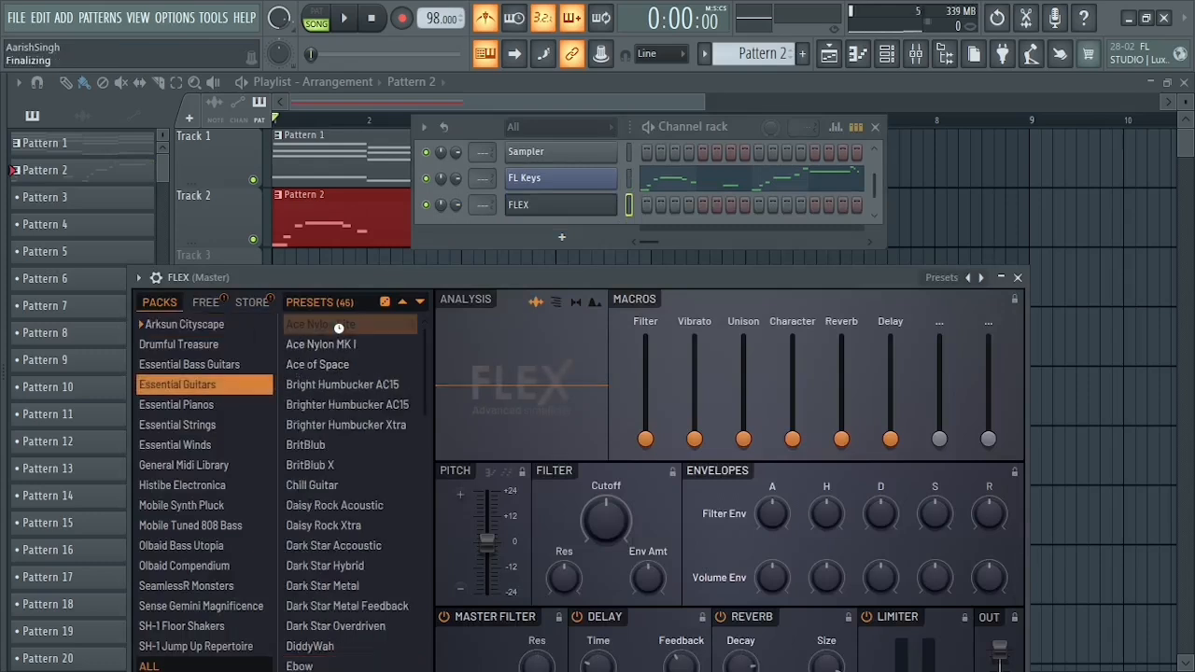
left_click(1018, 277)
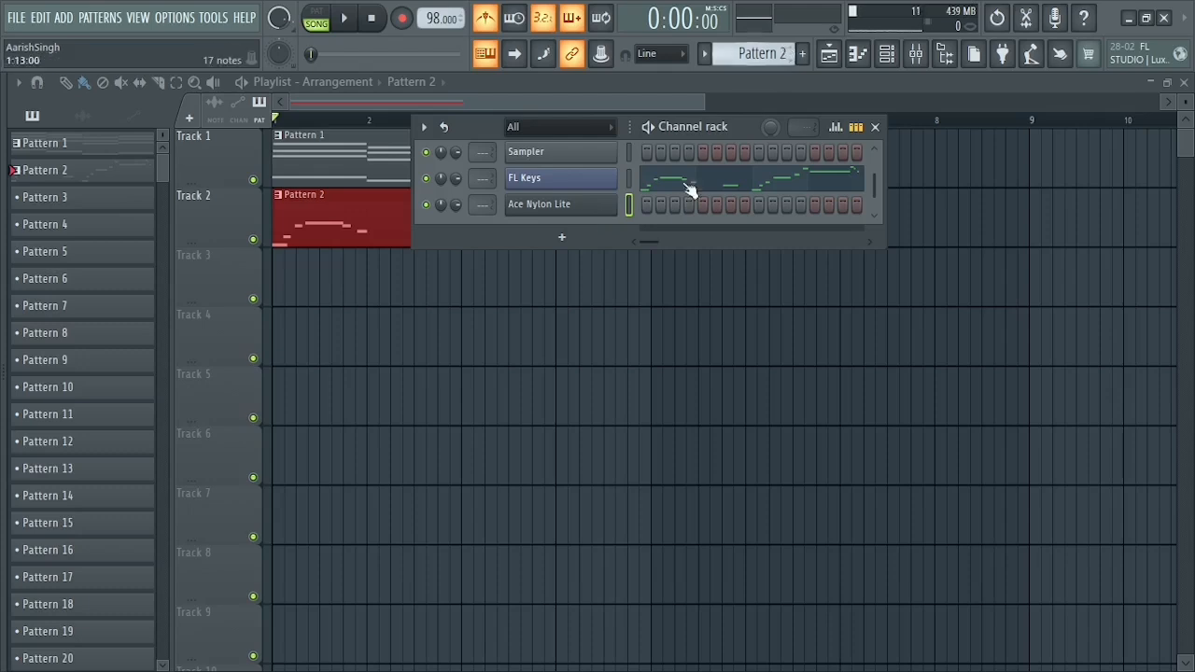
Step: Place a Pattern 3 clip at bar 1 of Track 3 and paste the copied chords into its Ace Nylon Lite channel
scroll(763, 53, "down", 1)
left_click(283, 278)
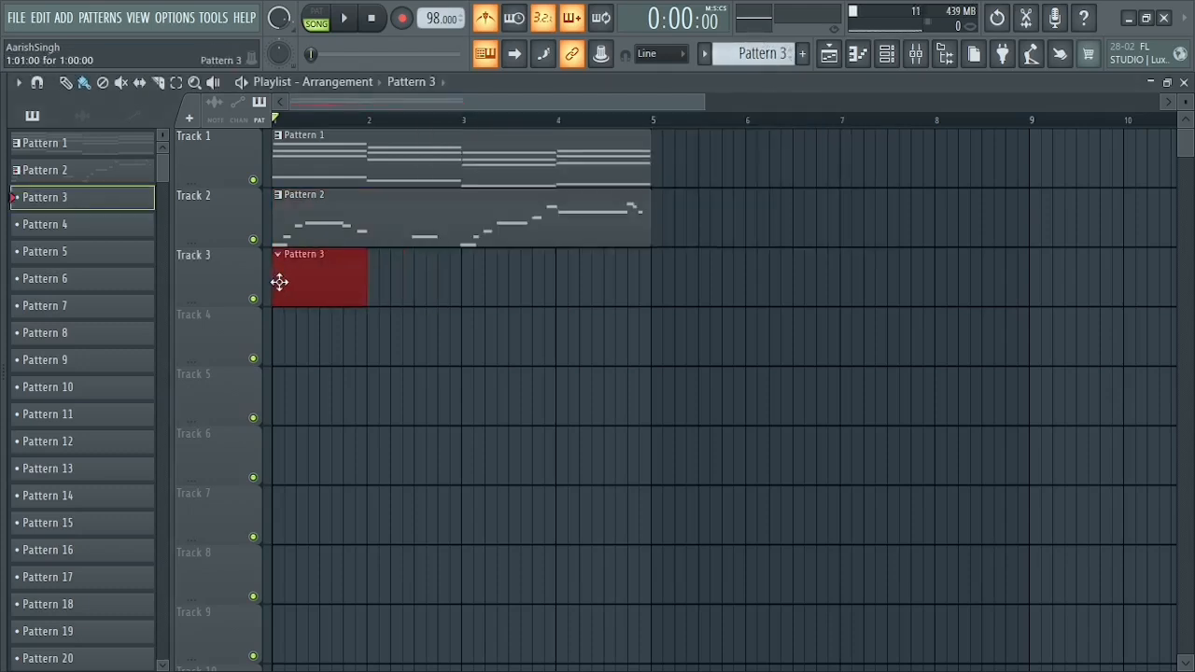
left_click(889, 58)
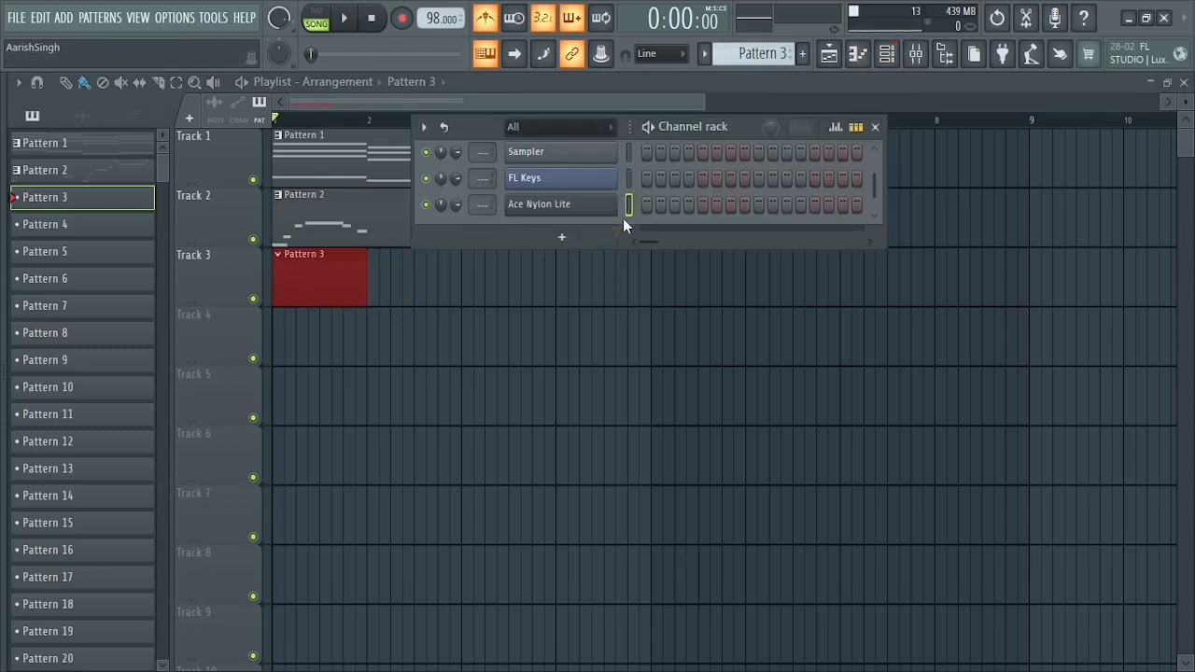
key("ctrl+v")
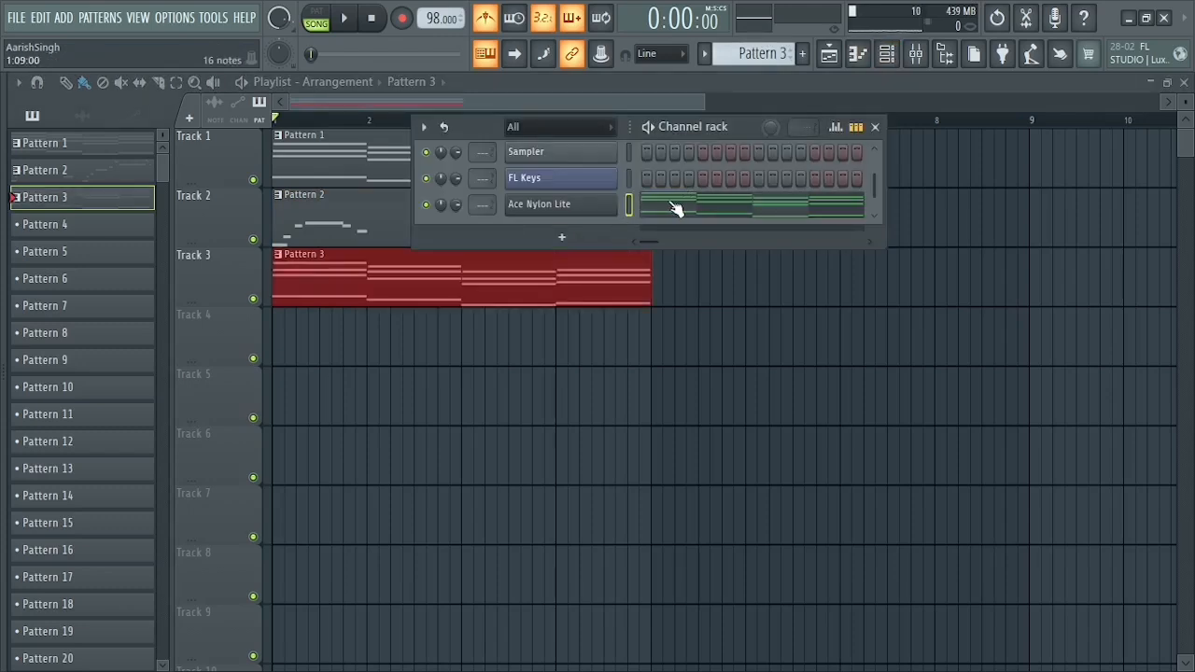
left_click(648, 128)
Step: Transpose the Ace Nylon Lite chords in Pattern 3 up one octave, auditioning them before and after
left_click(670, 203)
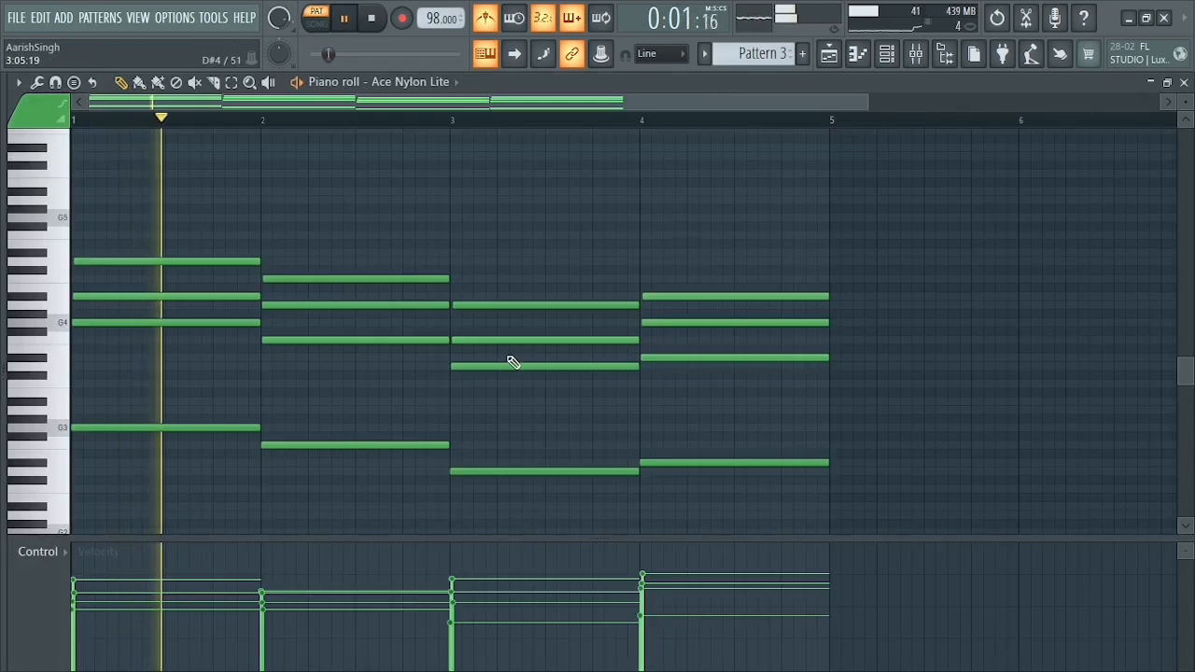
scroll(514, 361, "down", 1)
key("space")
key("ctrl+Up")
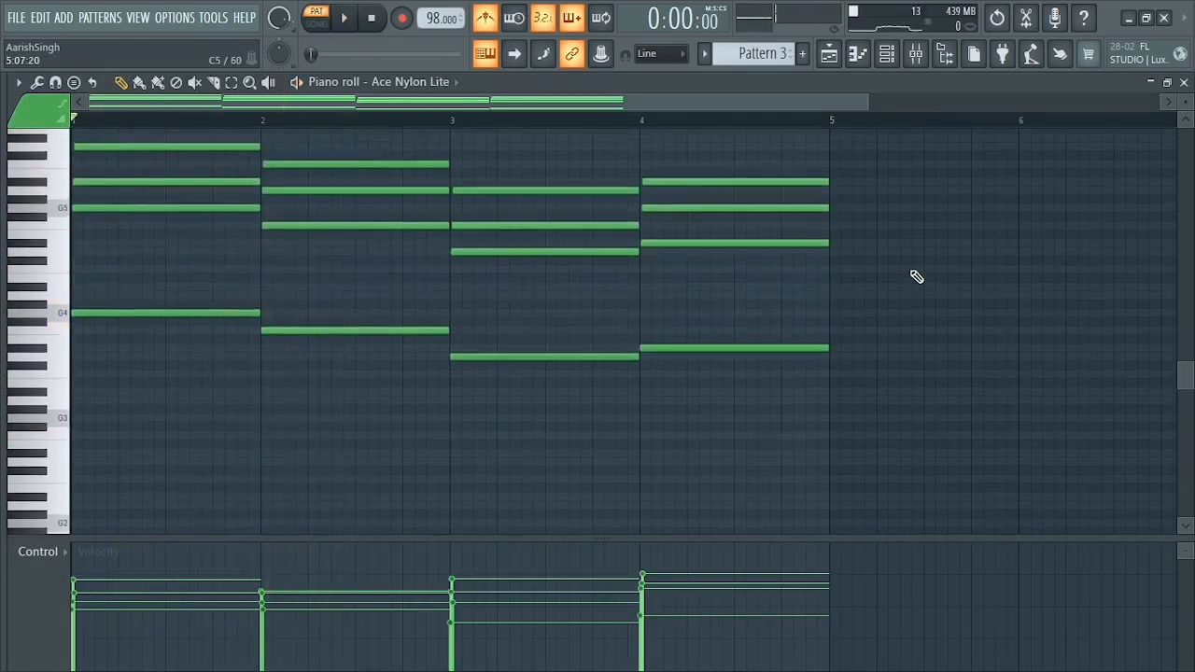
scroll(912, 275, "up", 1)
key("space")
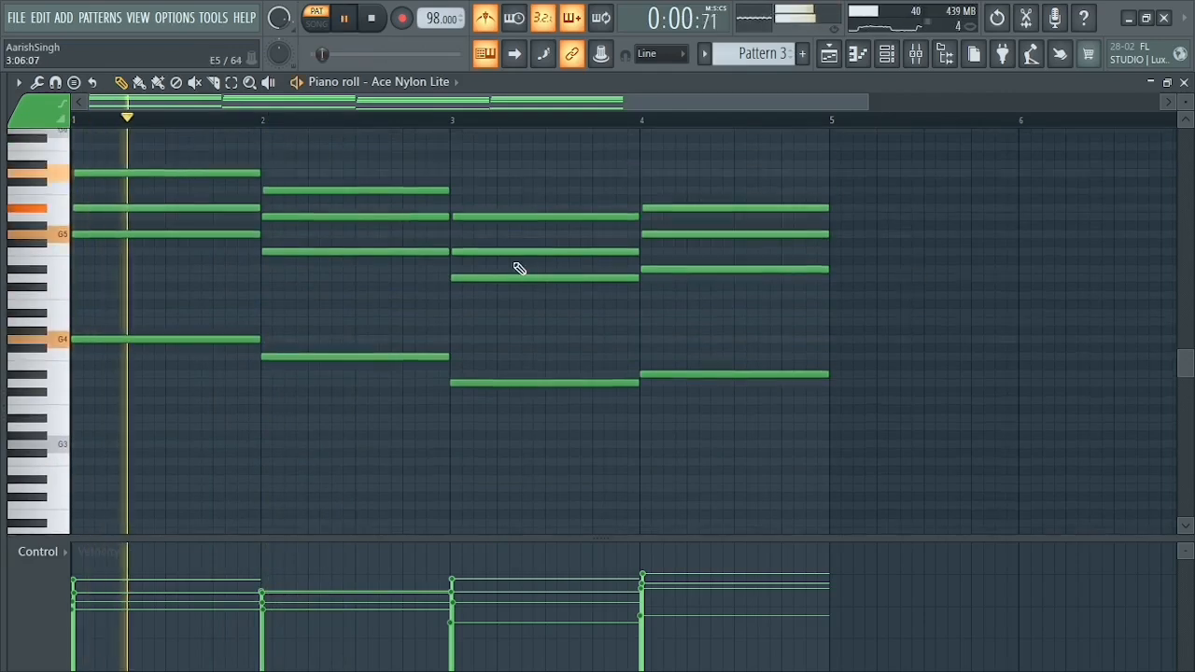
scroll(414, 301, "up", 1)
key("space")
Step: Audition the three-track arrangement in song mode and inspect the Pattern 2 melody in the piano roll
left_click(829, 54)
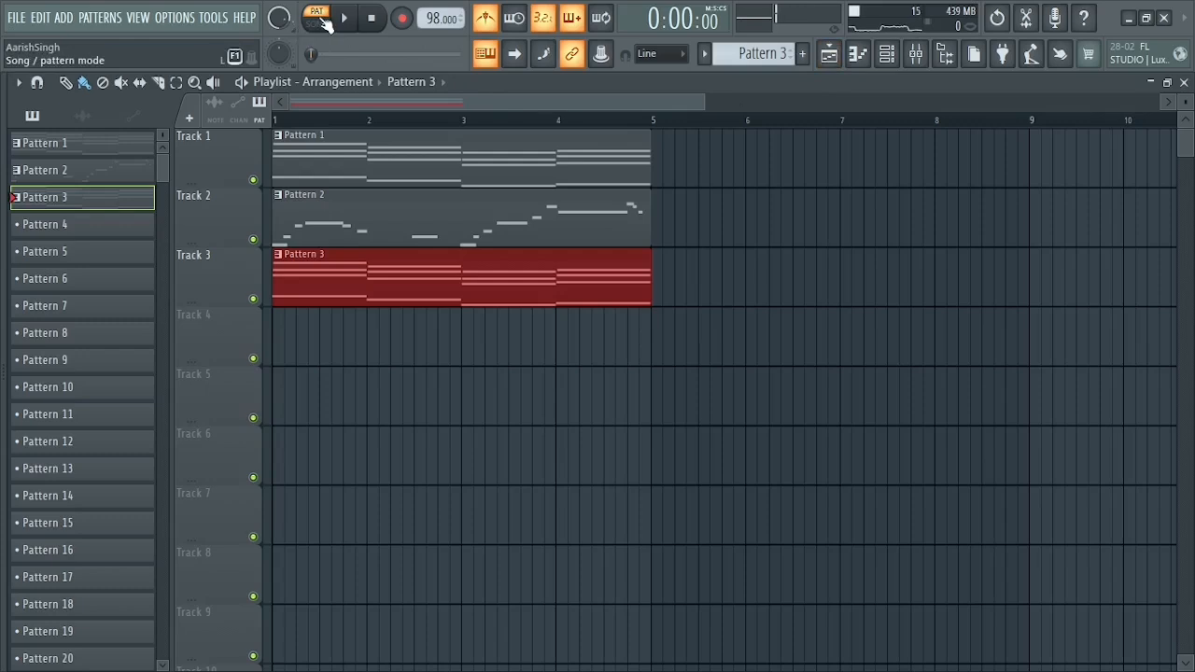
left_click(325, 24)
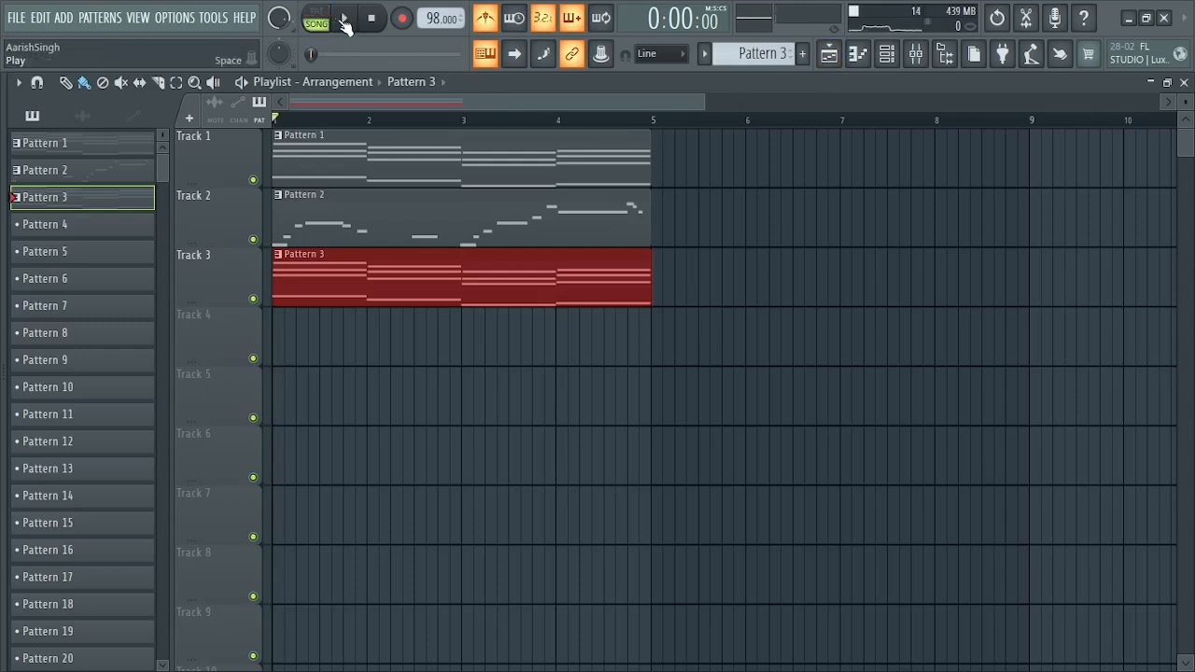
left_click(344, 25)
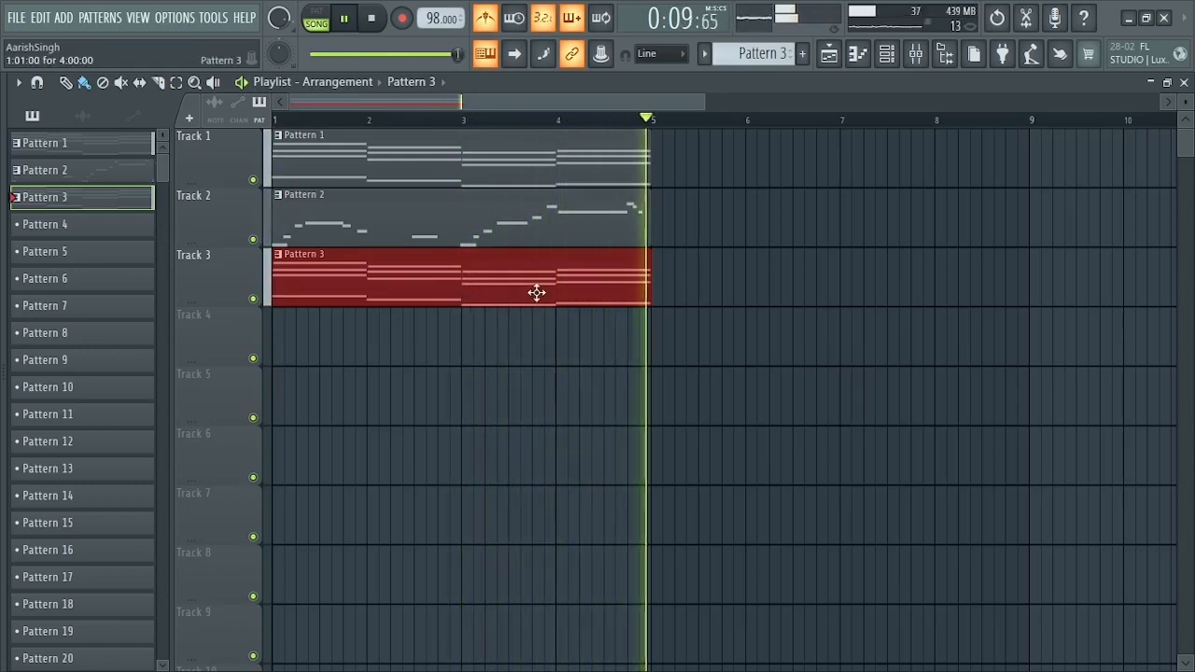
key("space")
double_click(333, 229)
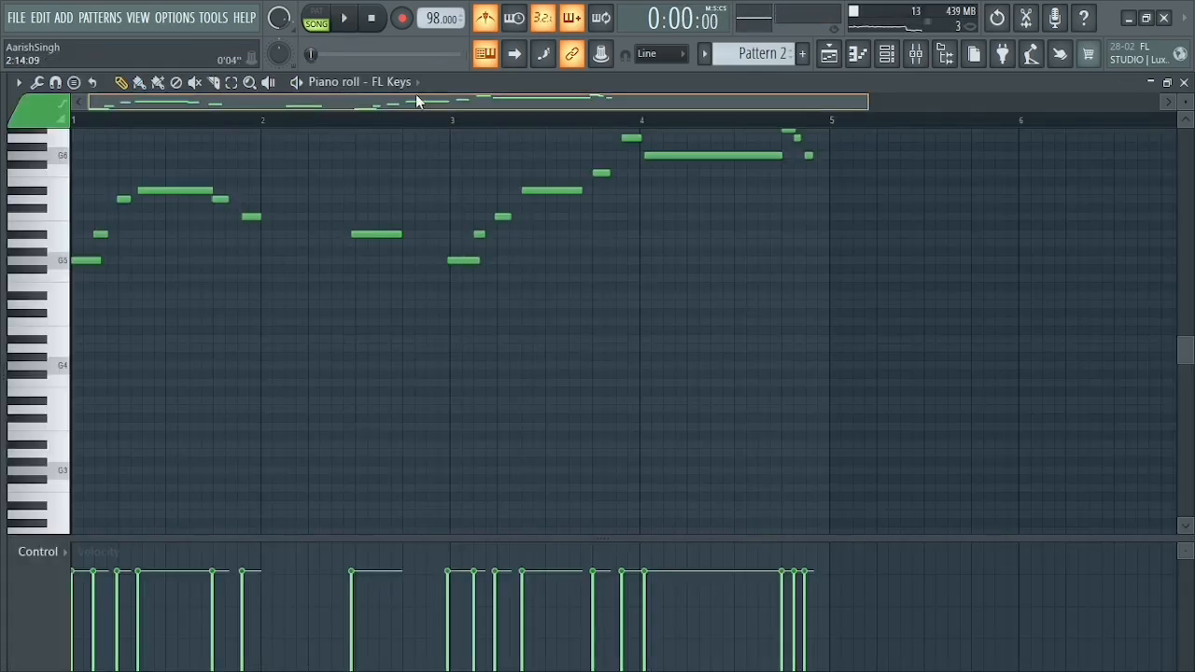
left_click(829, 54)
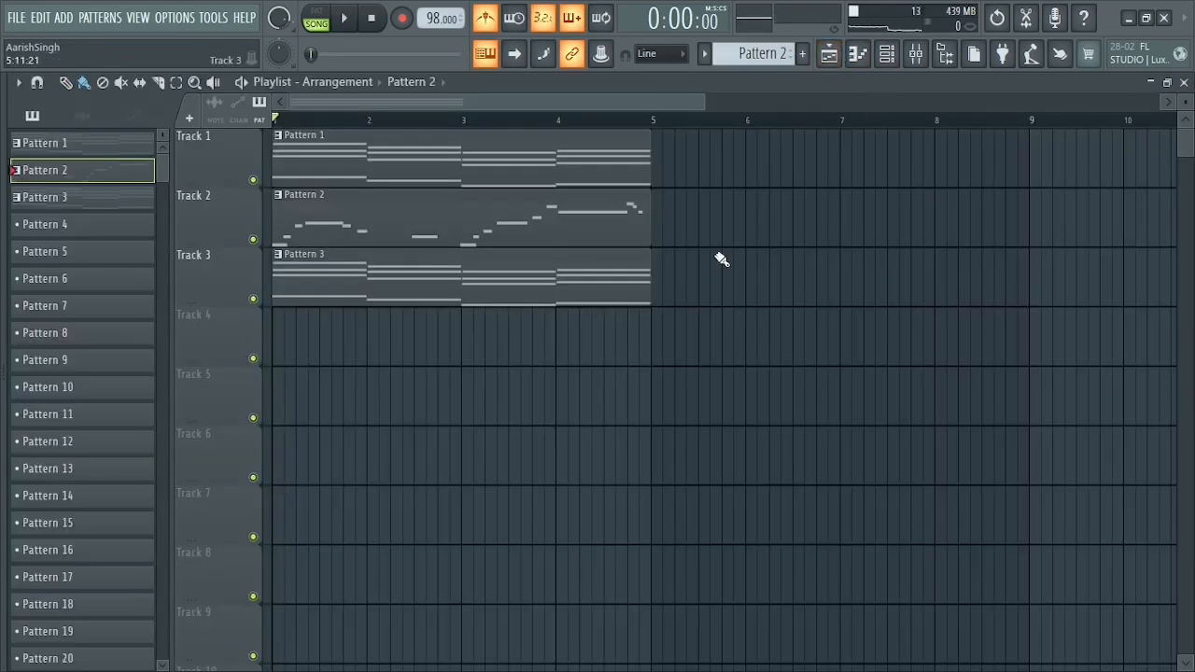
Step: Add another FLEX channel and load the All Strings Sustain preset from the Essential Strings pack
left_click(888, 53)
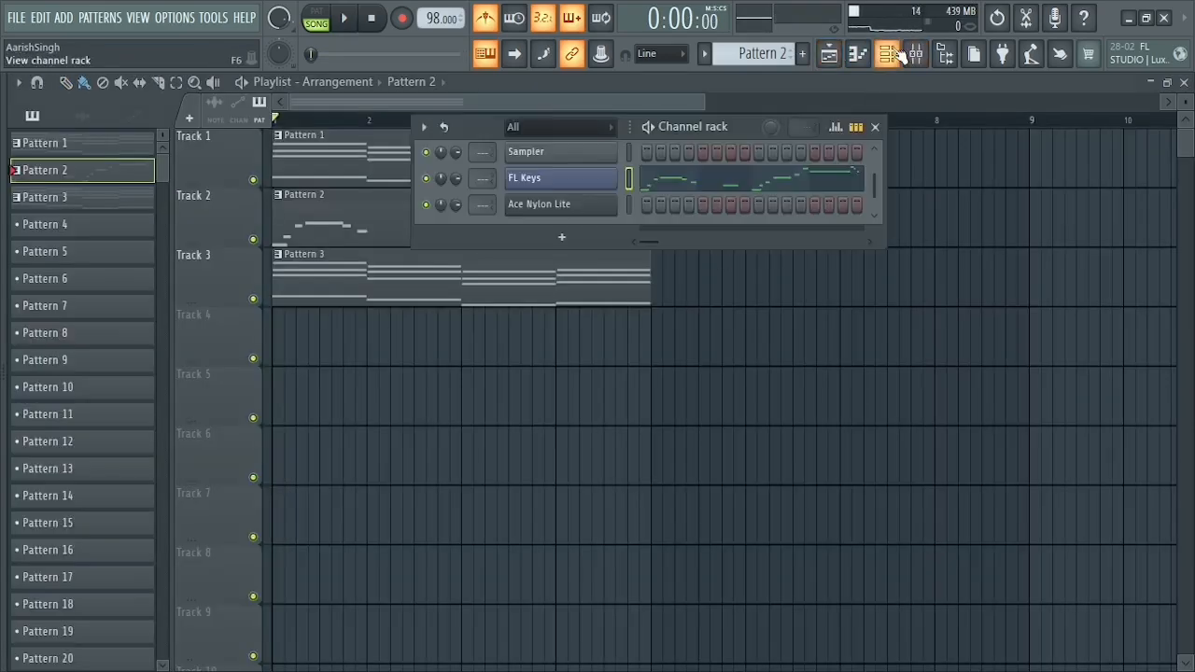
left_click(553, 128)
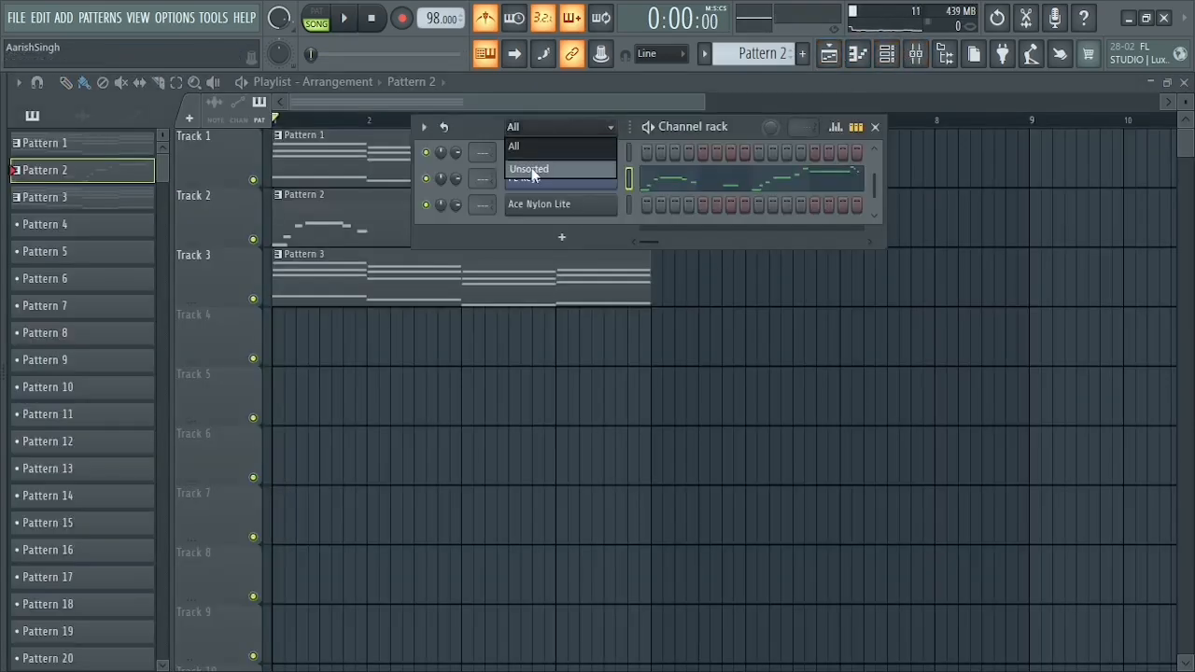
left_click(686, 126)
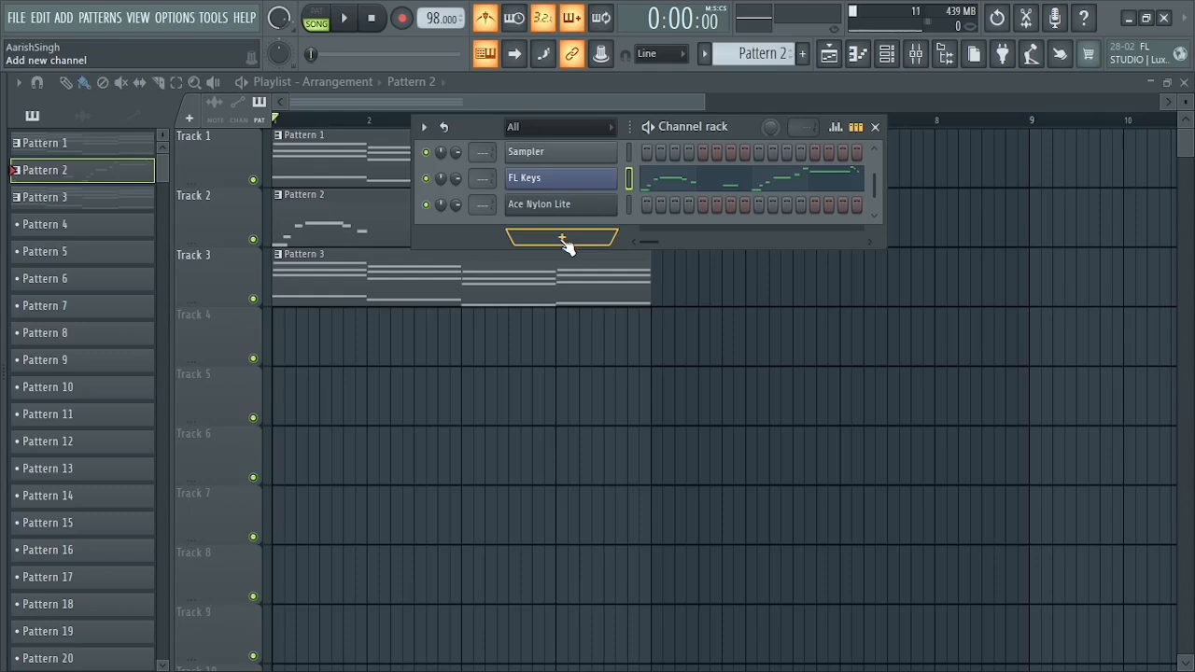
left_click(565, 240)
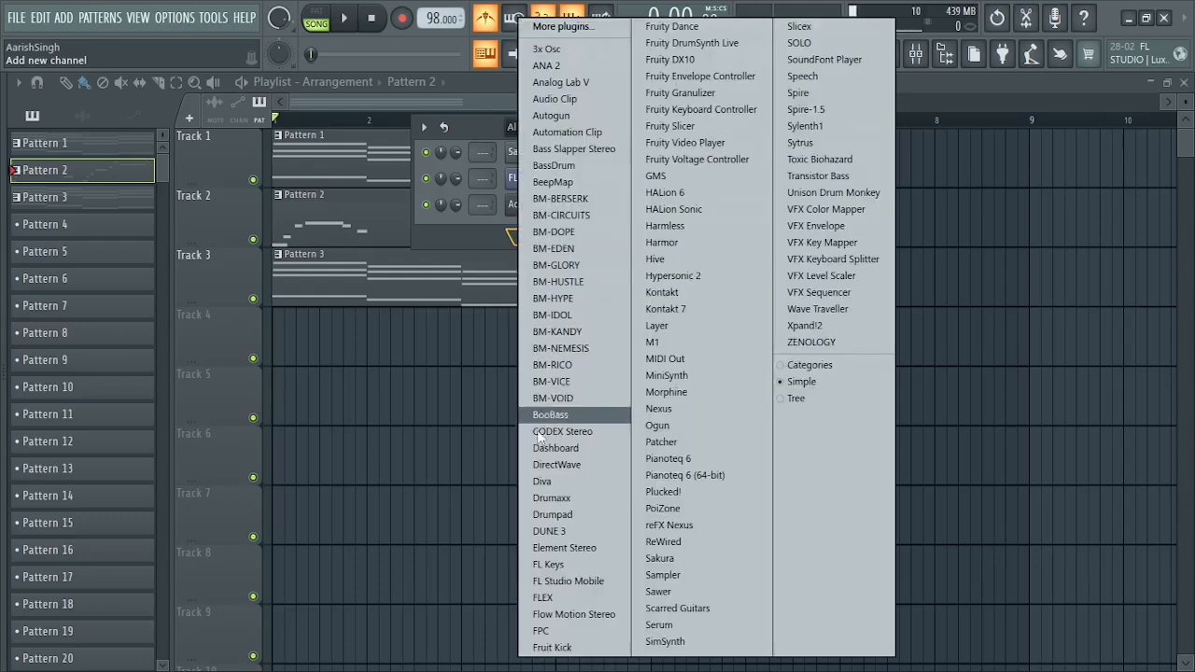
left_click(530, 598)
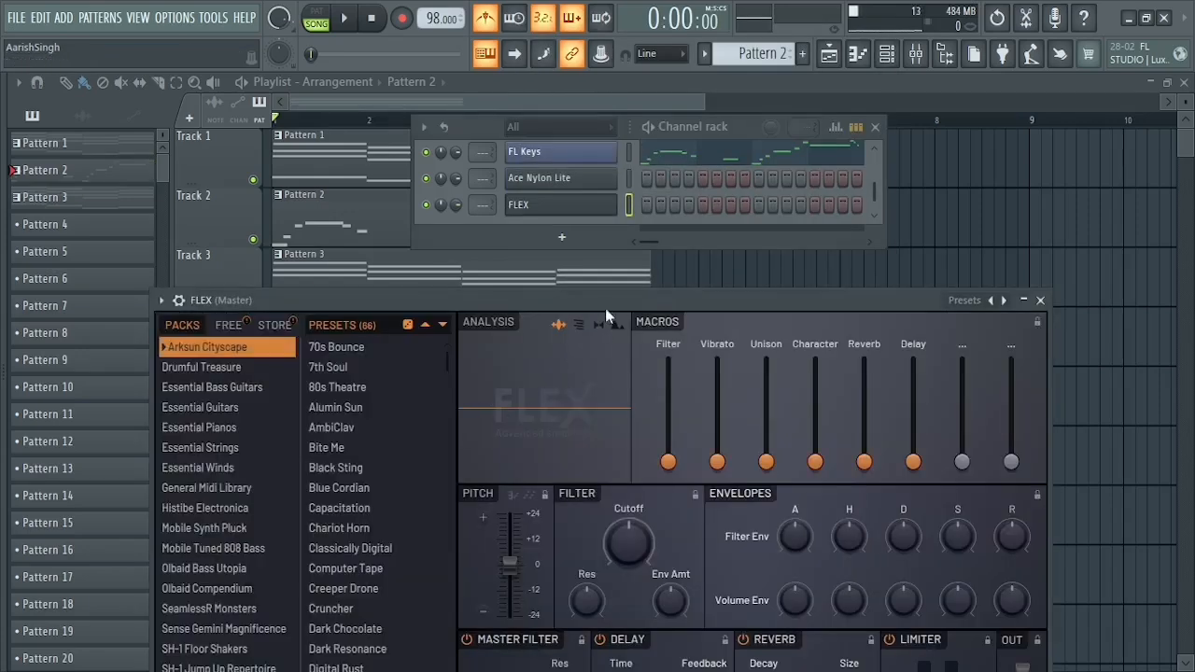
left_click_drag(606, 306, 773, 135)
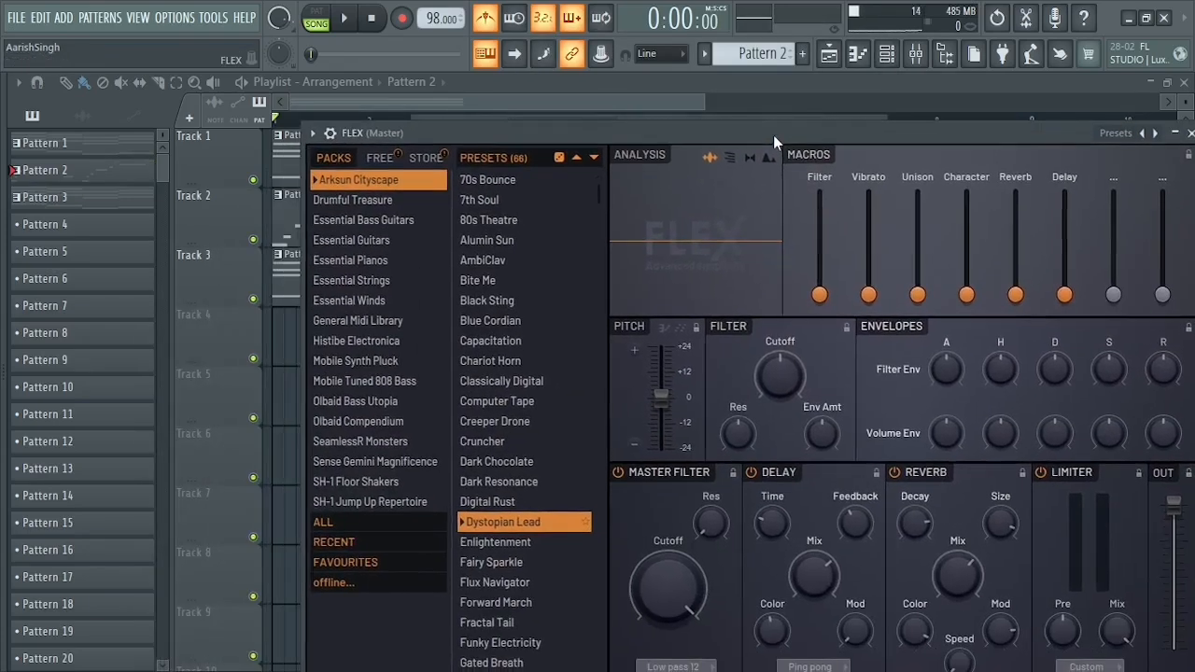
left_click(370, 285)
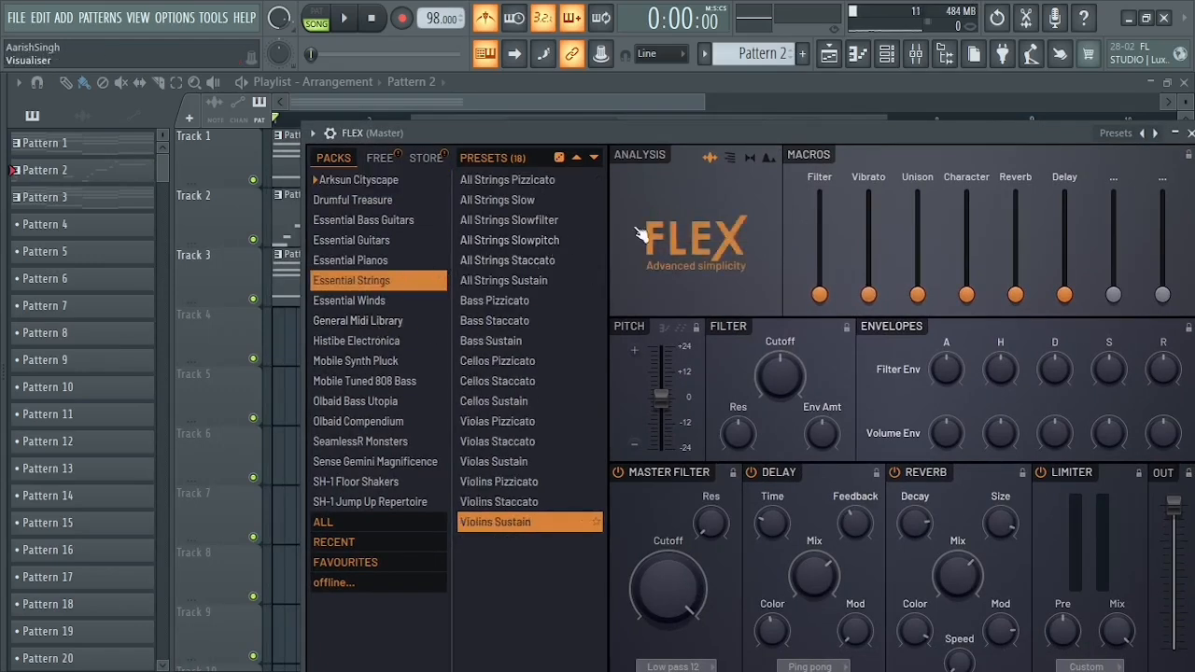
left_click_drag(1067, 135, 931, 115)
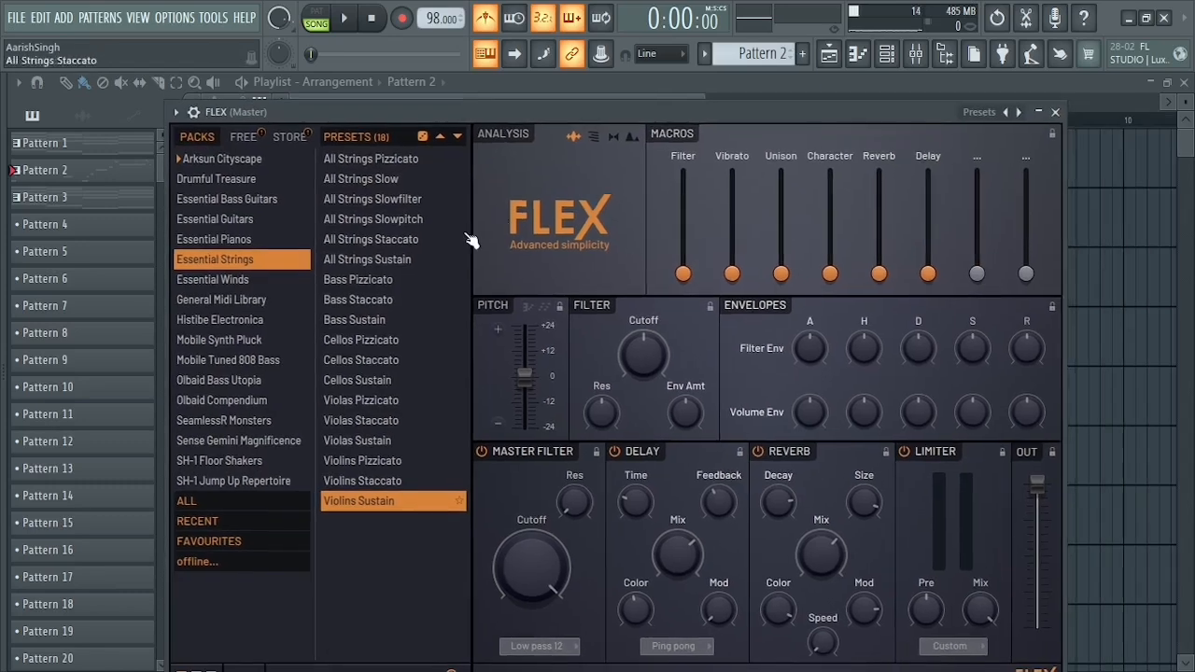
left_click(408, 259)
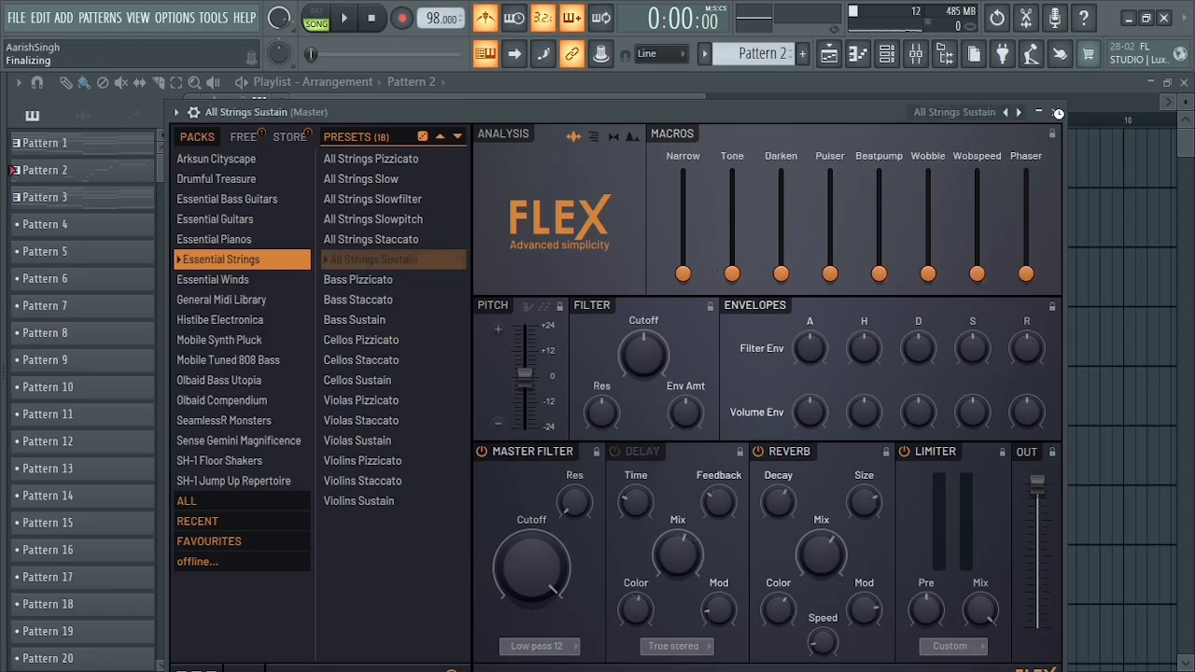
left_click(1058, 112)
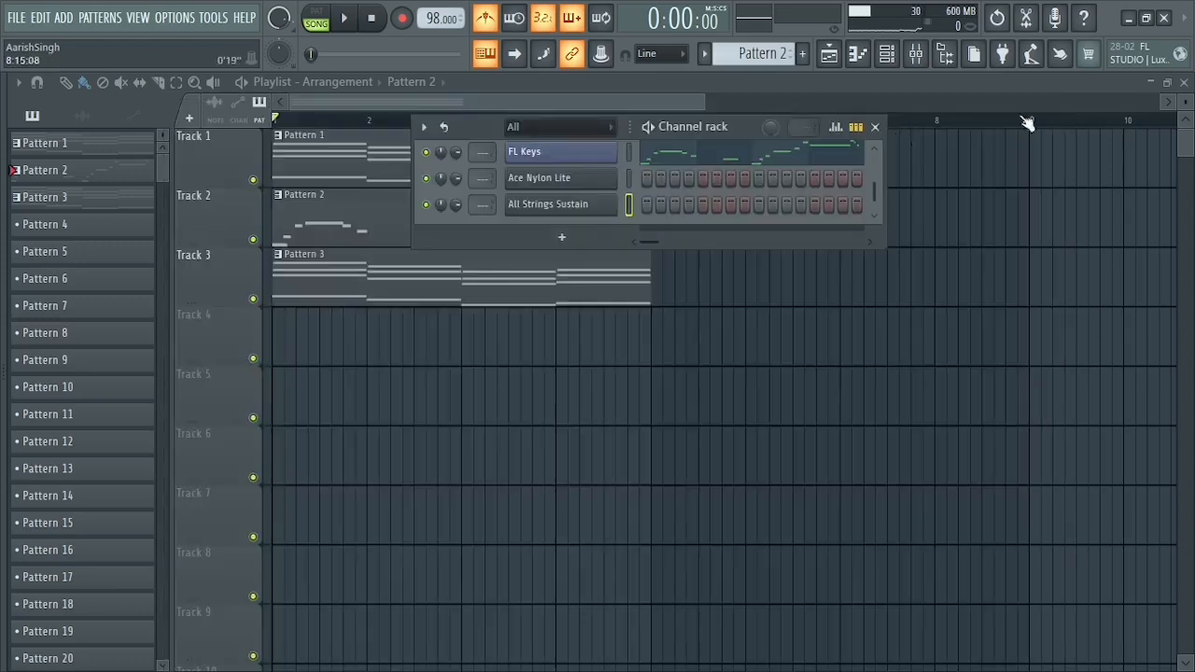
Step: Copy the Ace Nylon Lite chords from Pattern 3 into Pattern 4's All Strings Sustain channel and place Pattern 4 at bar 1 of Track 4
scroll(762, 54, "down", 1)
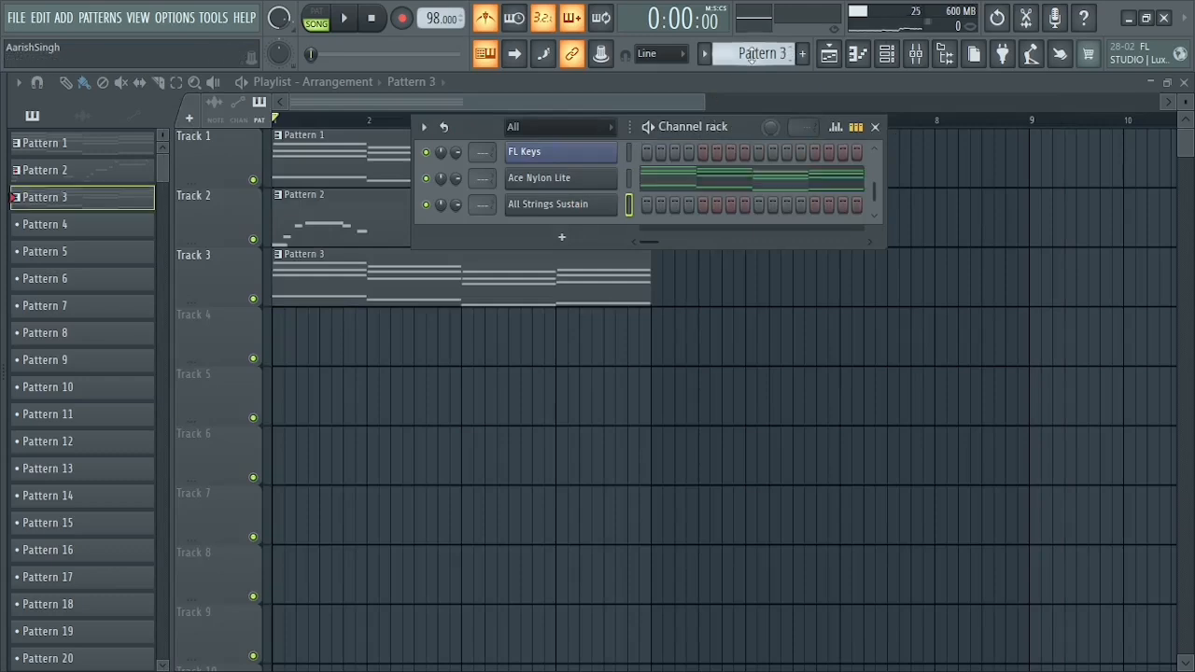
left_click(632, 178)
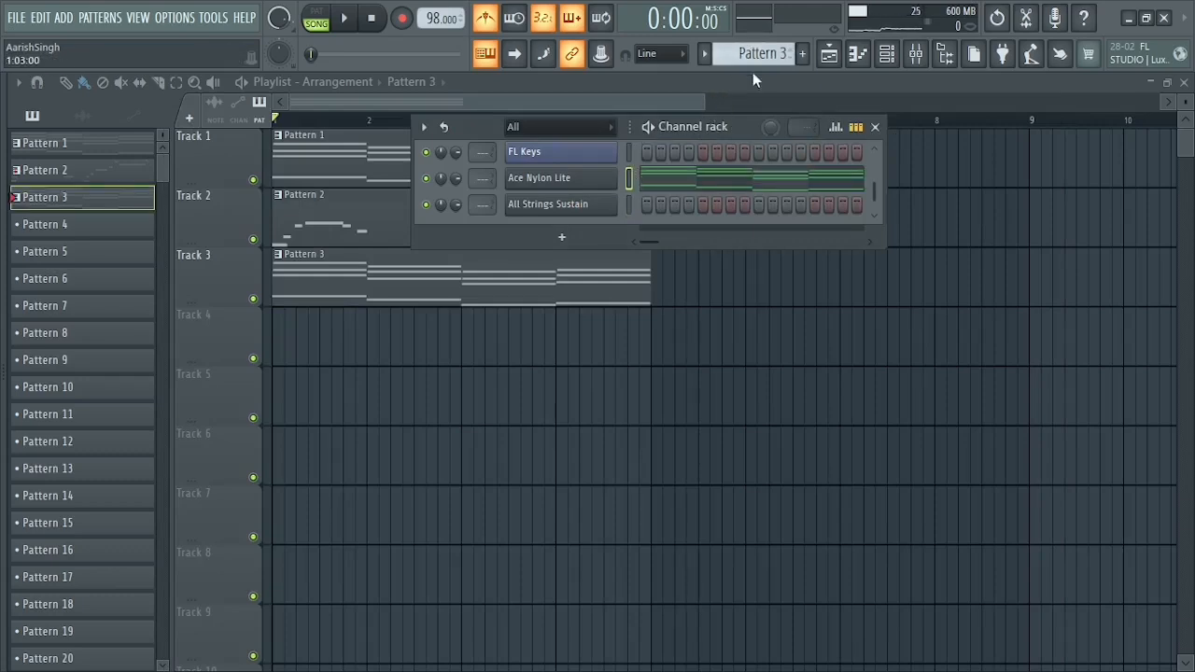
scroll(764, 53, "down", 1)
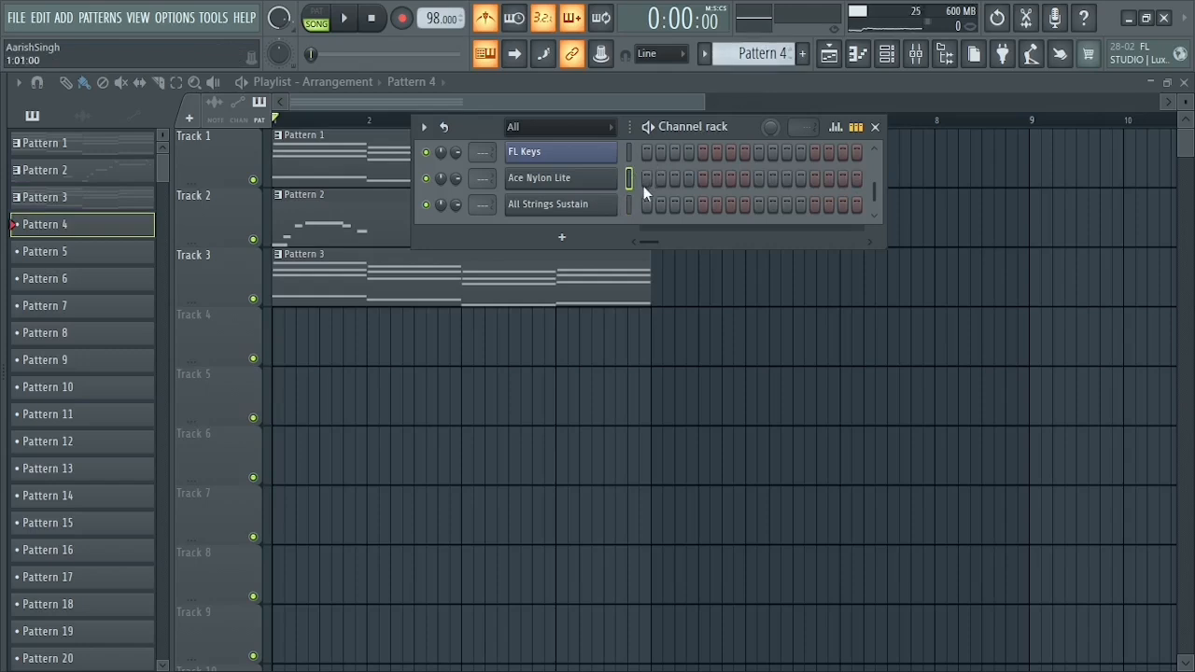
key("ctrl+v")
left_click(667, 98)
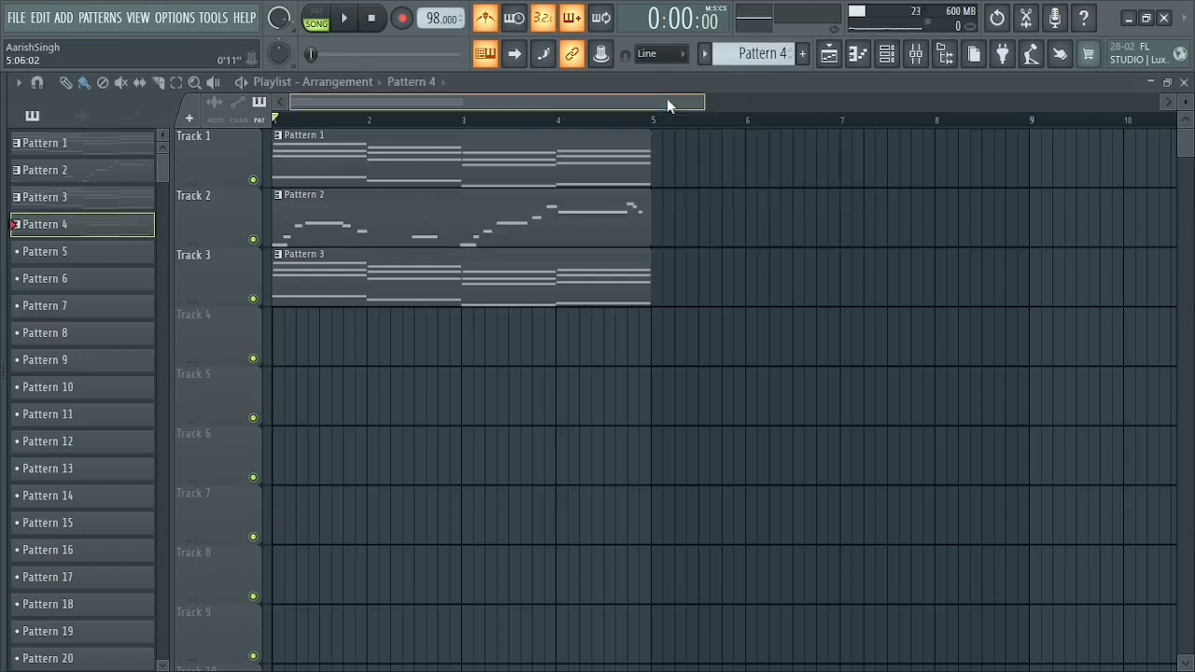
left_click(377, 331)
left_click_drag(412, 333, 304, 328)
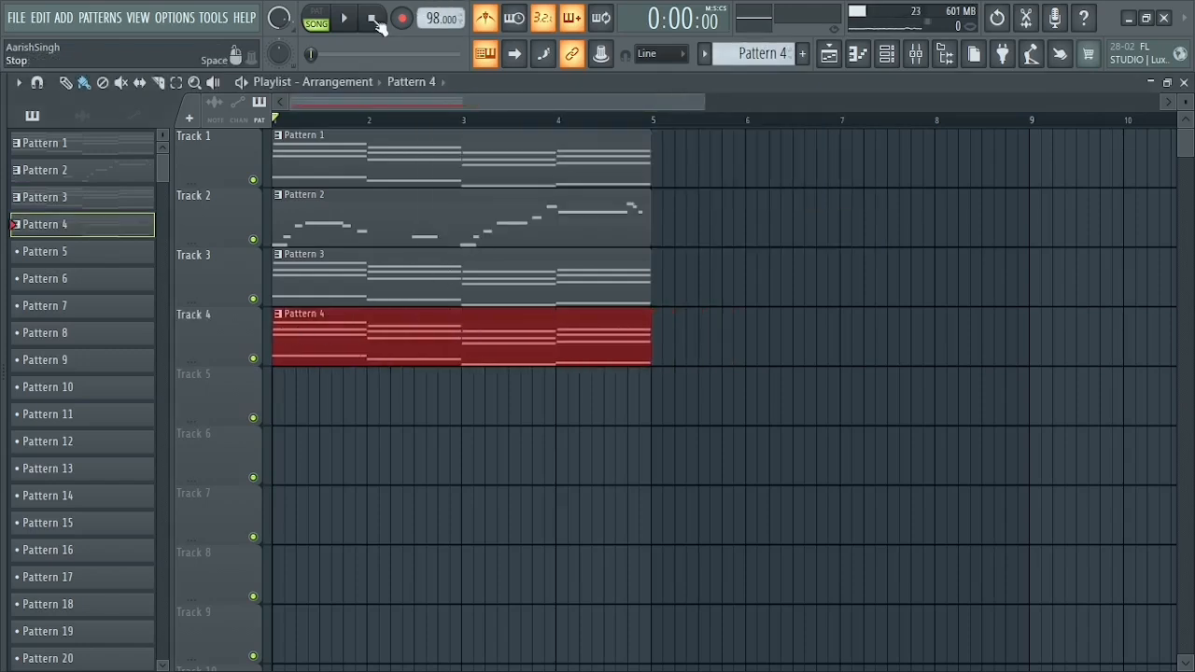
Step: Audition the four-track arrangement in song mode
left_click(344, 18)
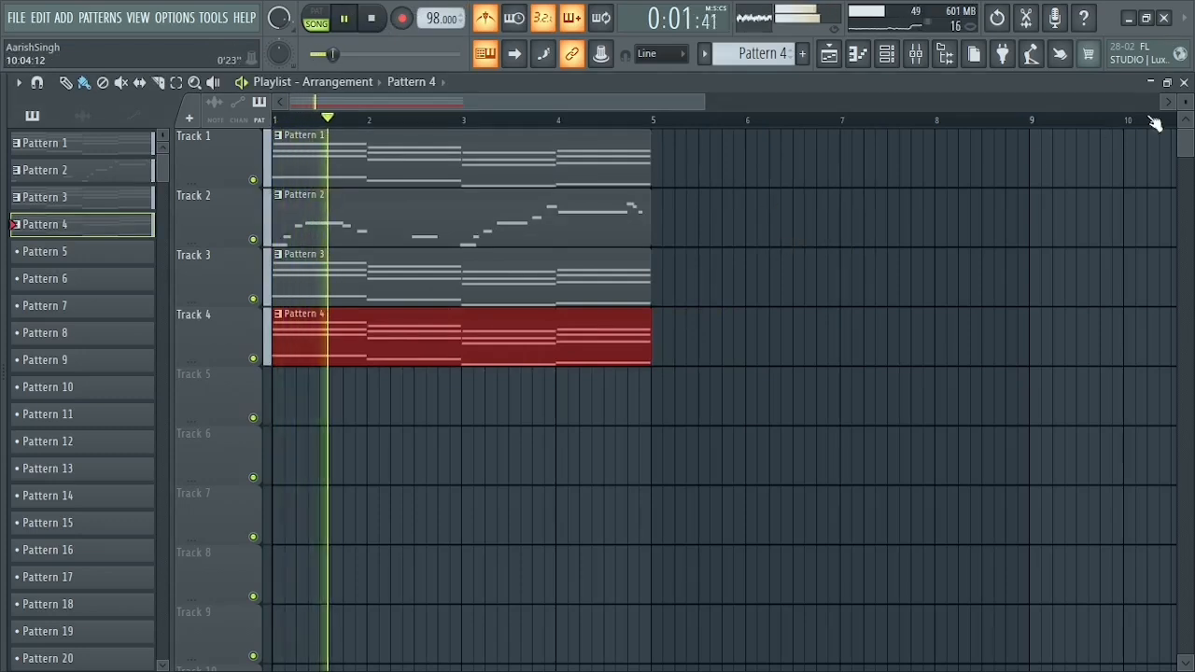
left_click_drag(1185, 102, 1185, 114)
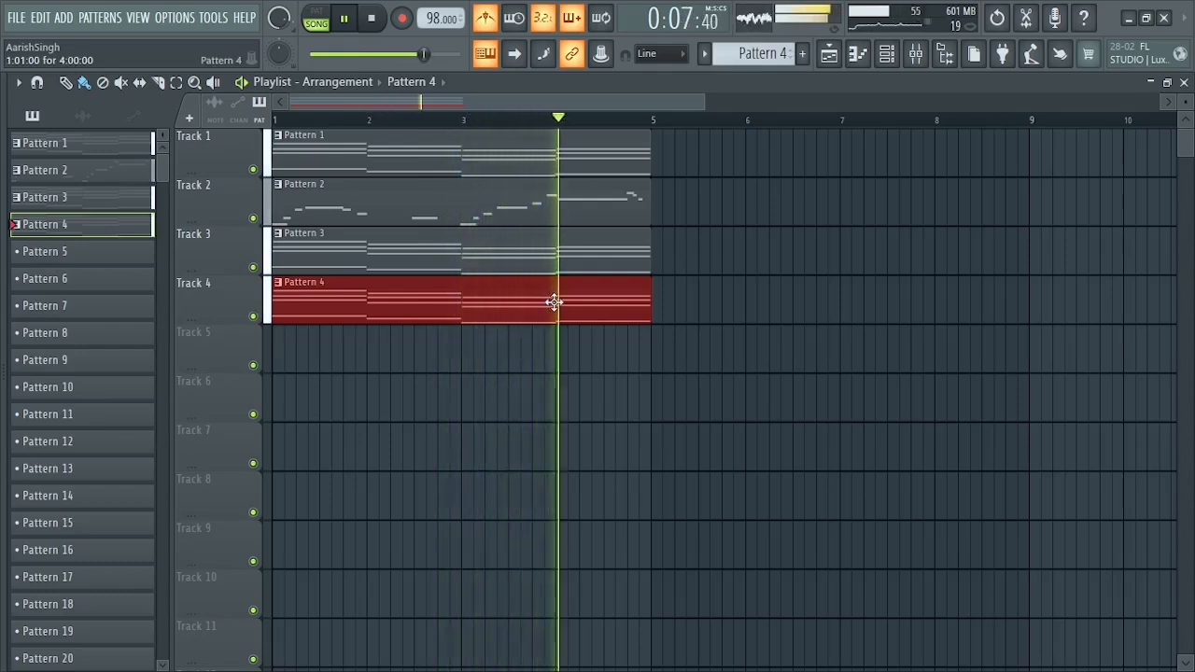
key("space")
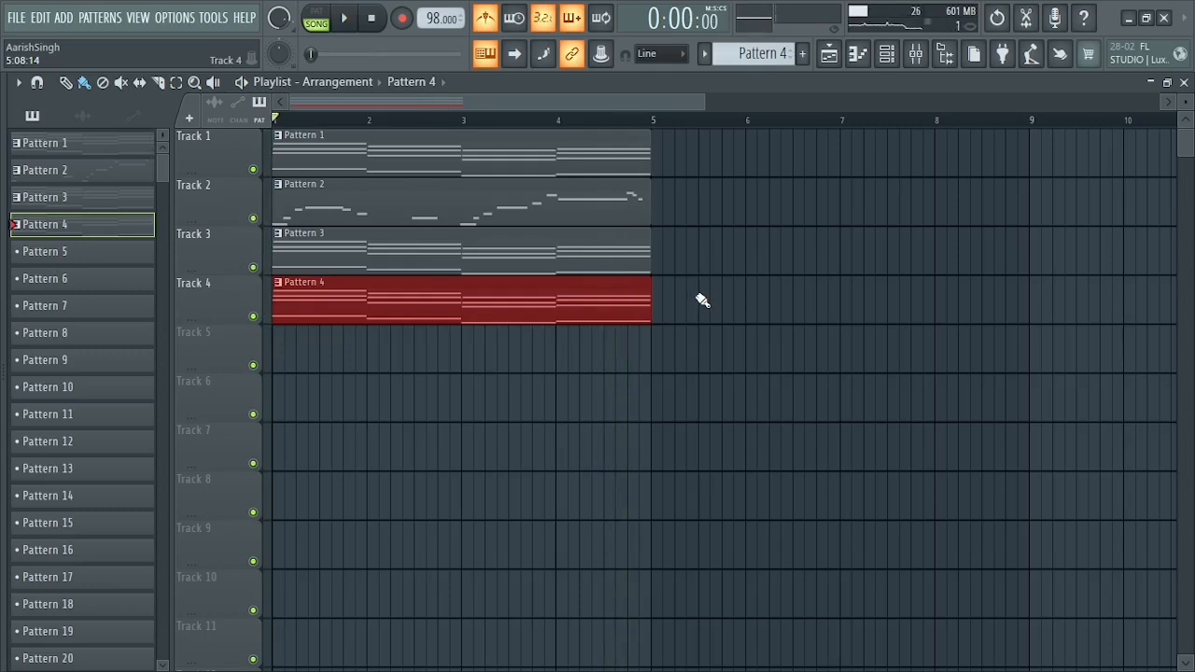
Step: Copy the lowest note of each All Strings Sustain chord in Pattern 4 and switch to the empty Pattern 5
left_click(887, 53)
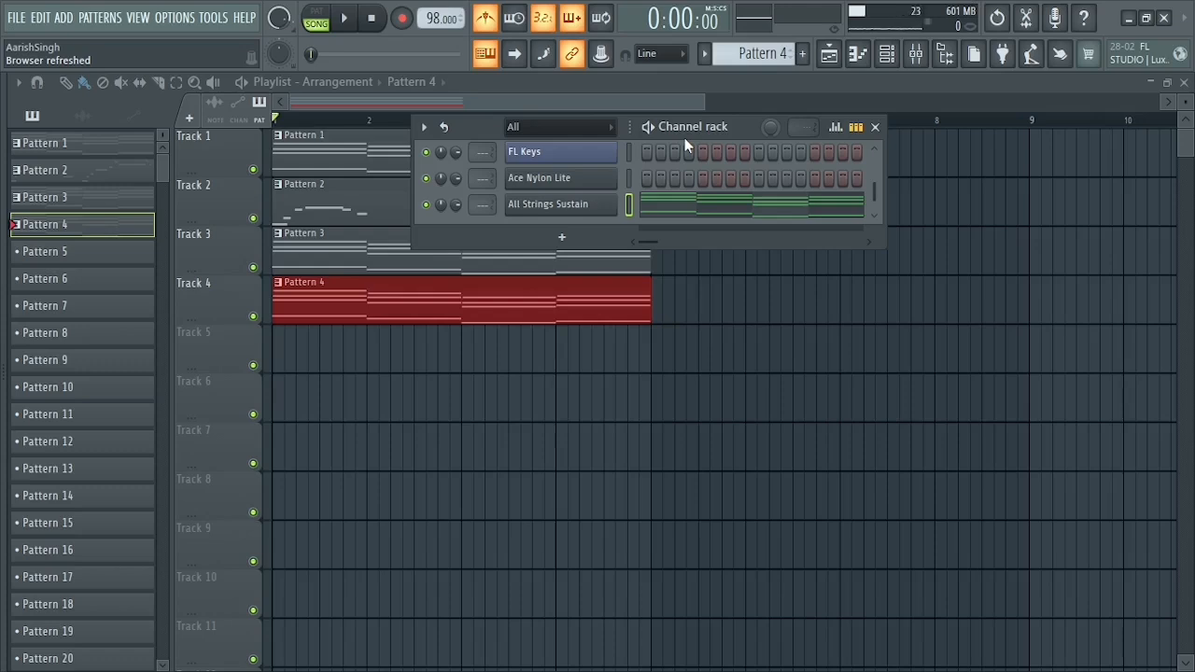
left_click(696, 204)
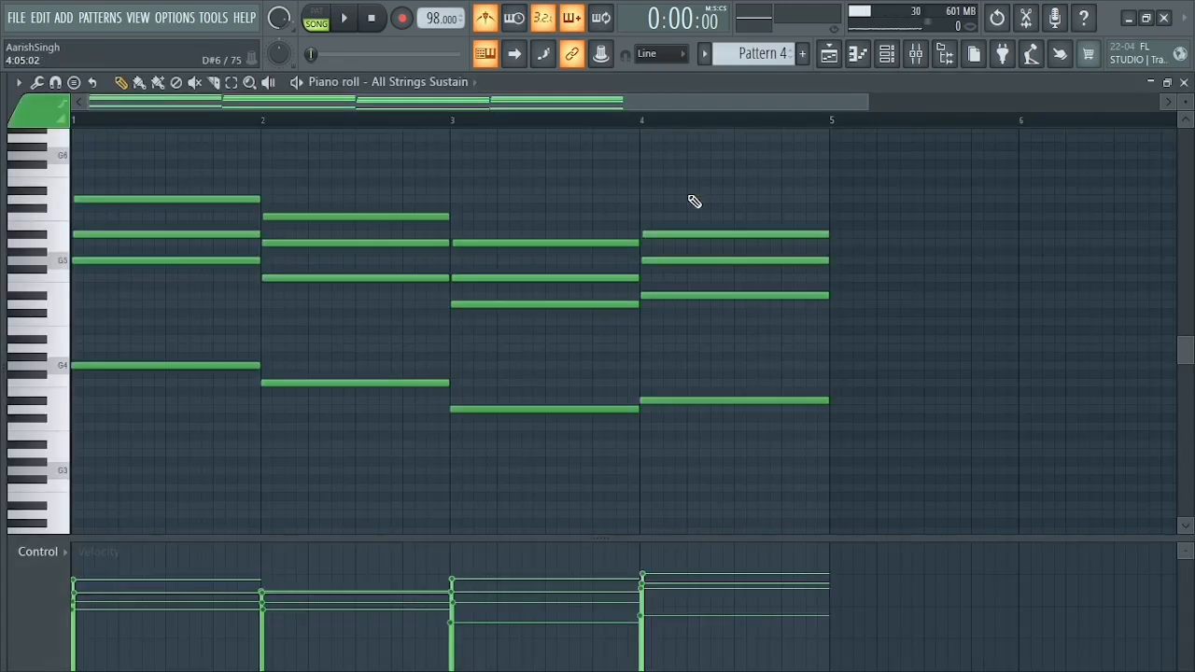
scroll(719, 271, "down", 1)
left_click_drag(823, 320, 116, 450)
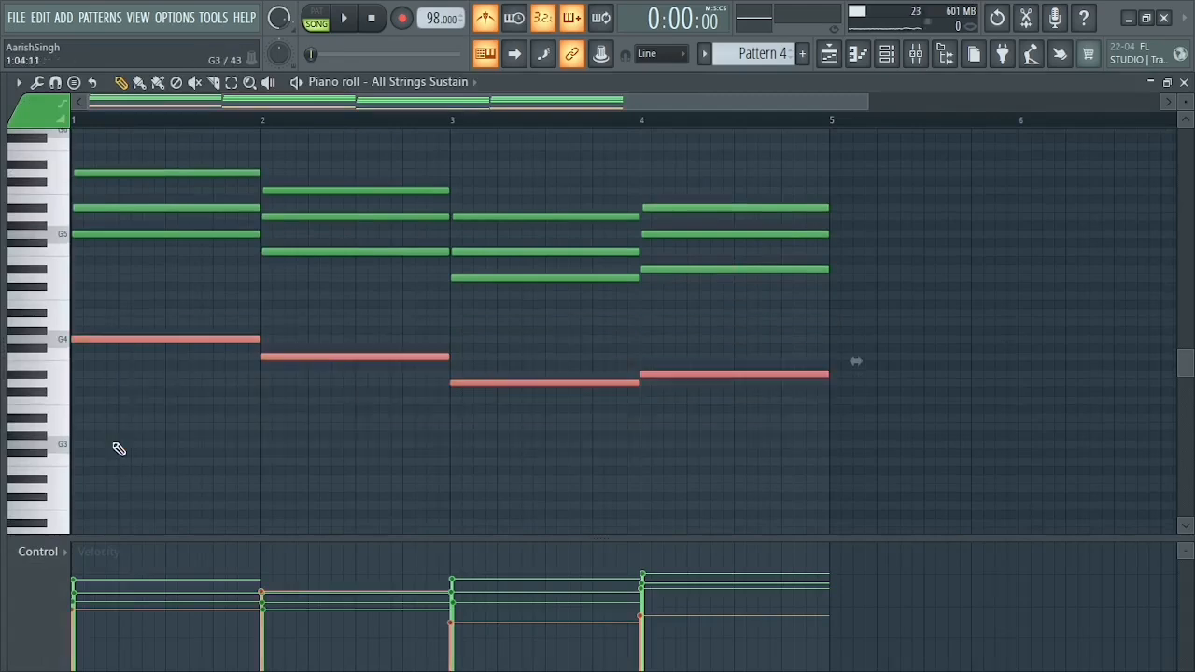
left_click(887, 53)
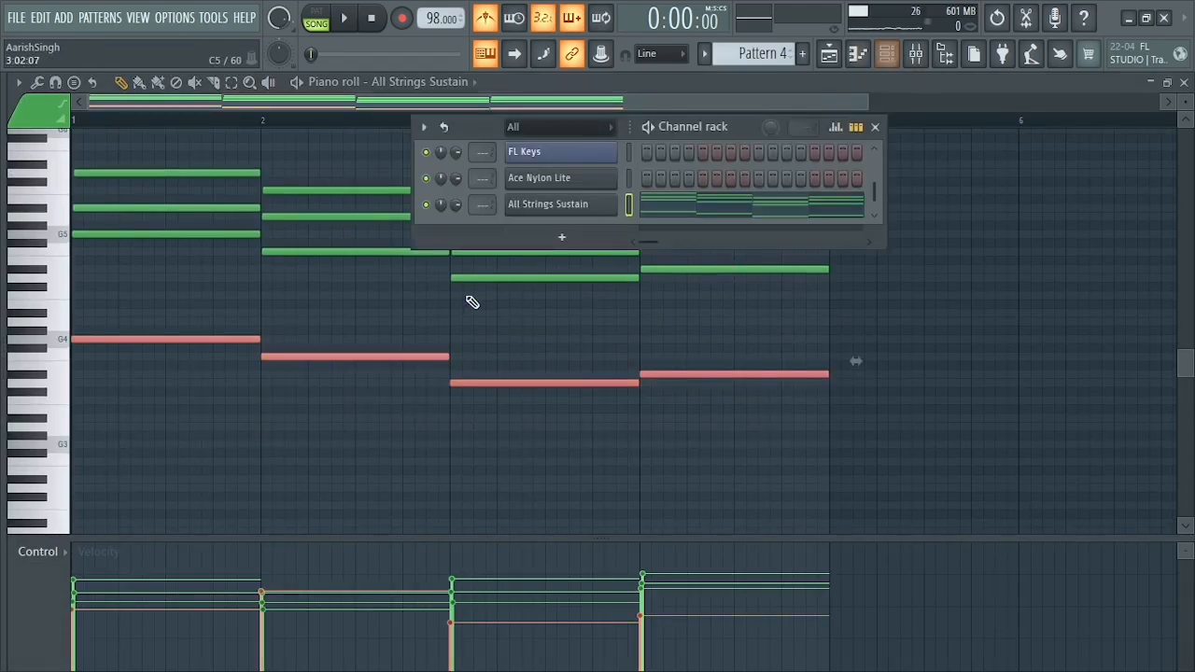
scroll(761, 54, "down", 1)
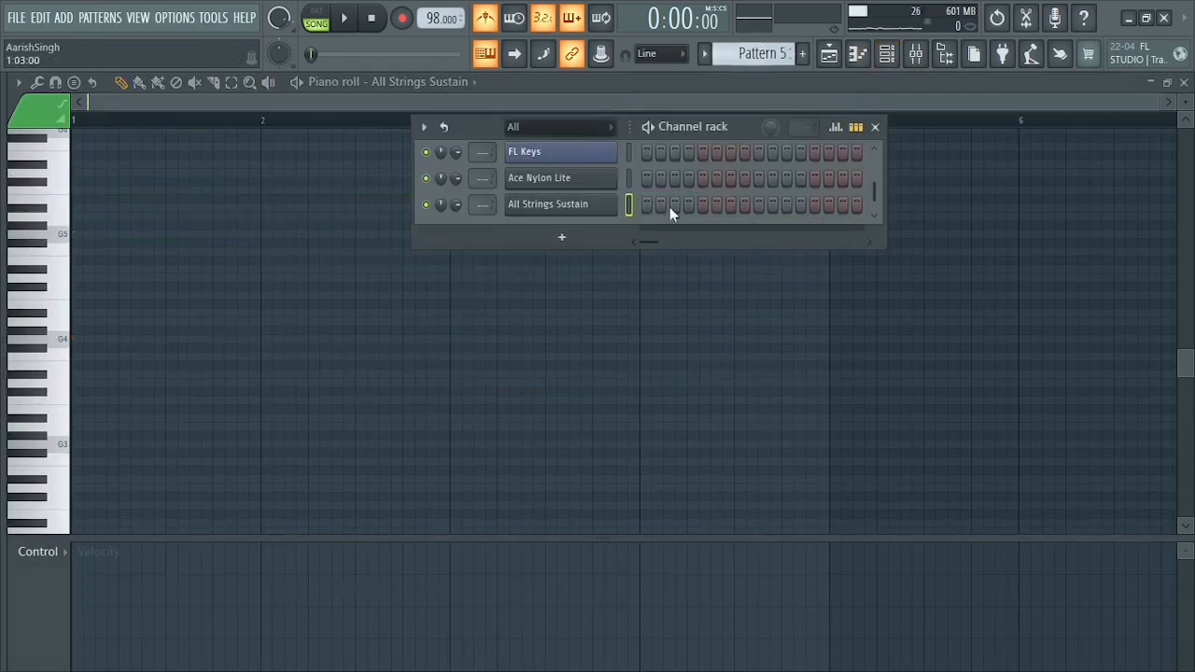
Step: Add another FLEX channel and load the 5String BopBass Dynamic preset from the Essential Bass Guitars pack
left_click(561, 237)
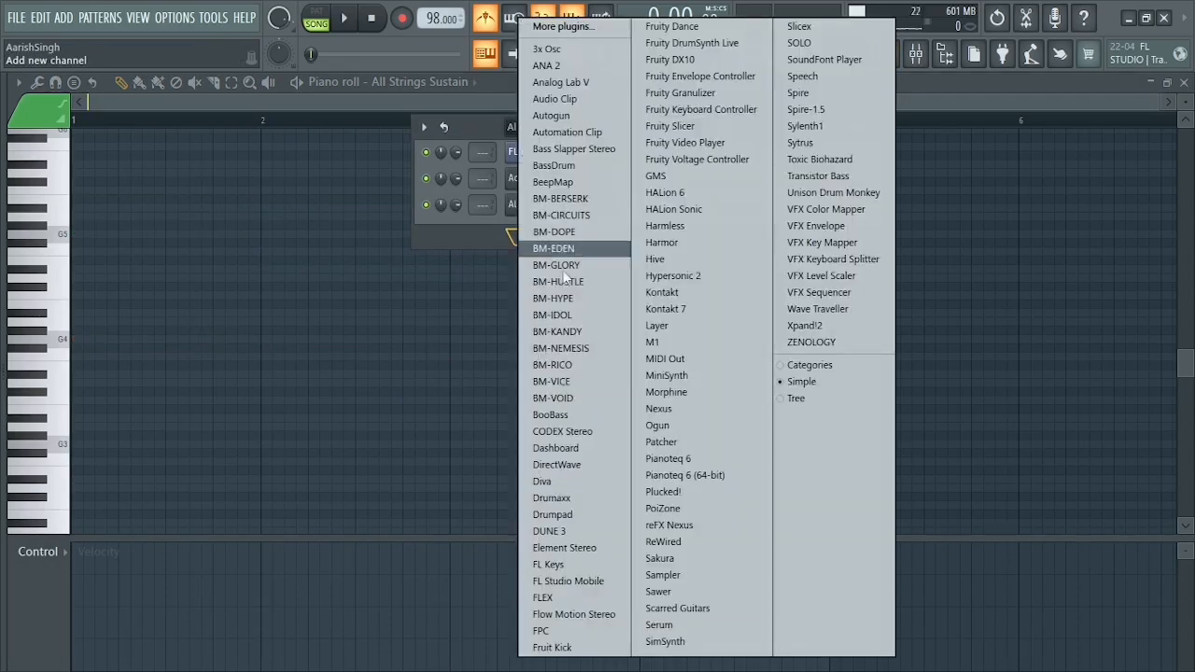
left_click(564, 598)
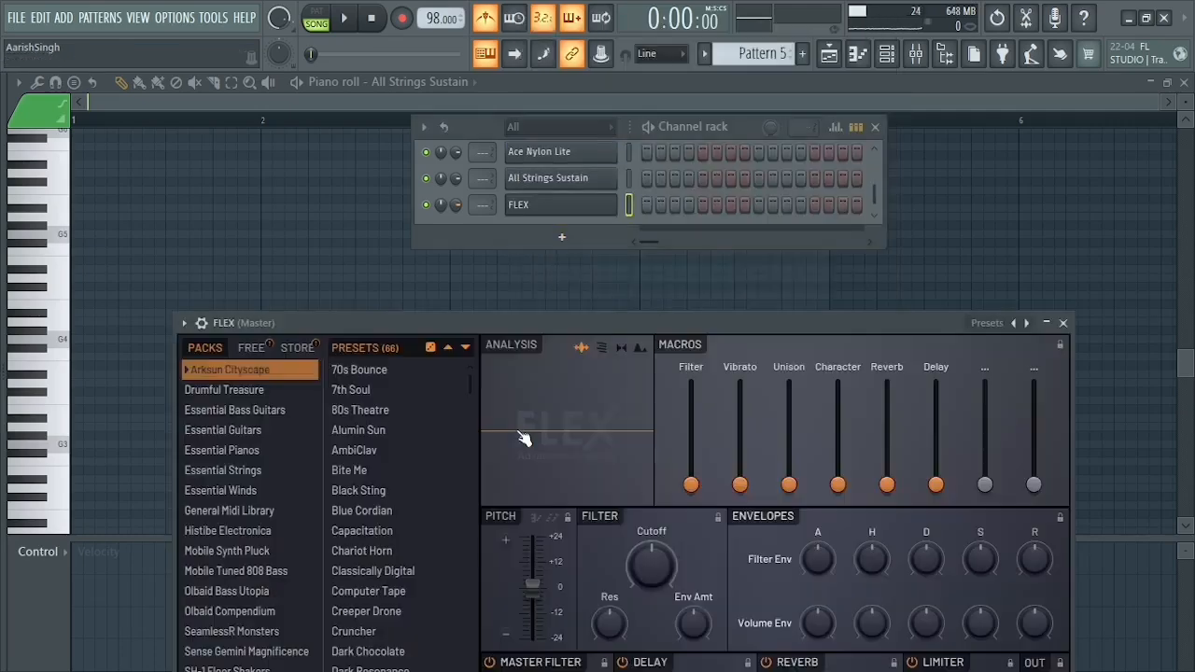
left_click_drag(528, 323, 560, 174)
left_click(261, 282)
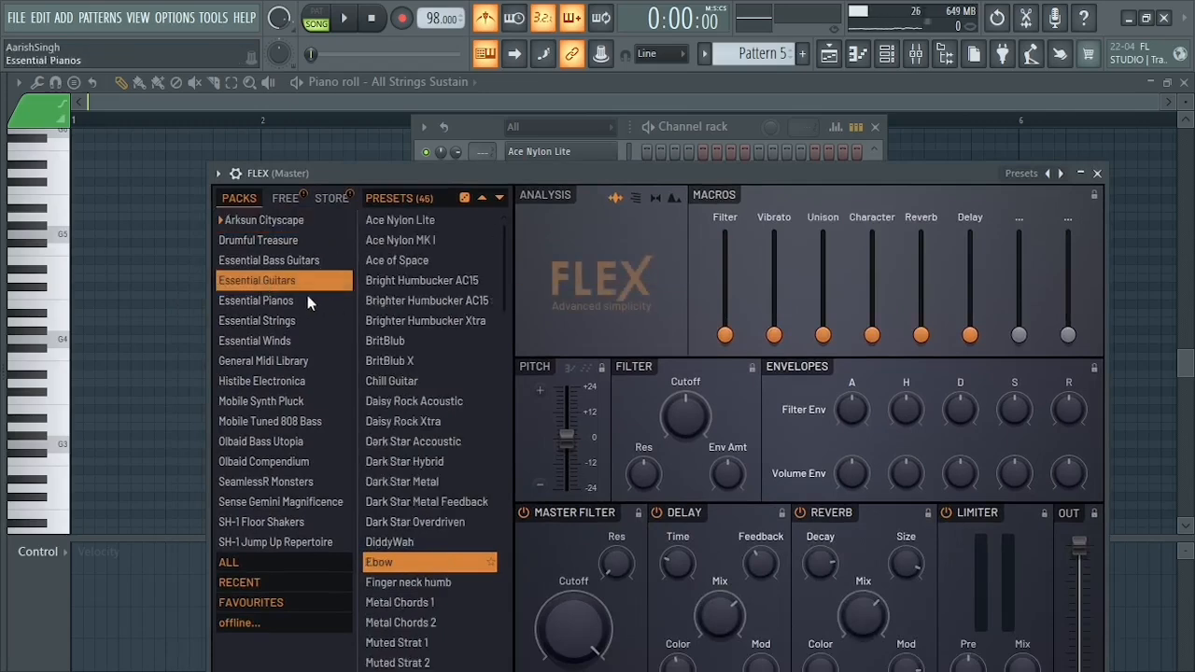
left_click(271, 261)
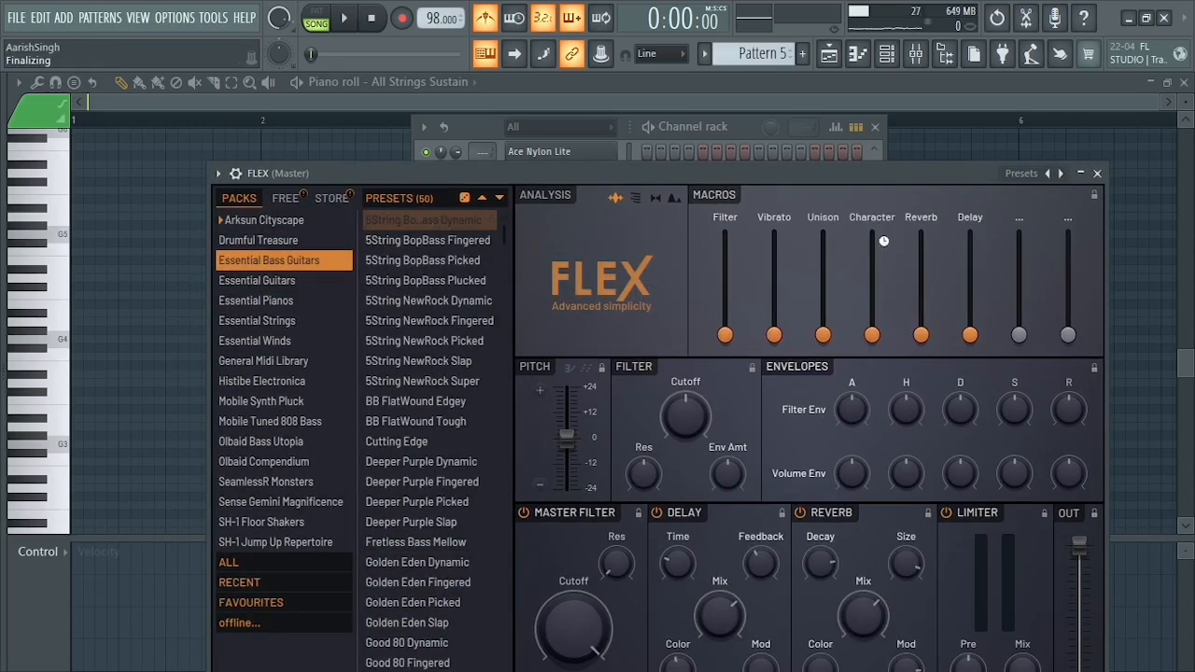
left_click(1101, 175)
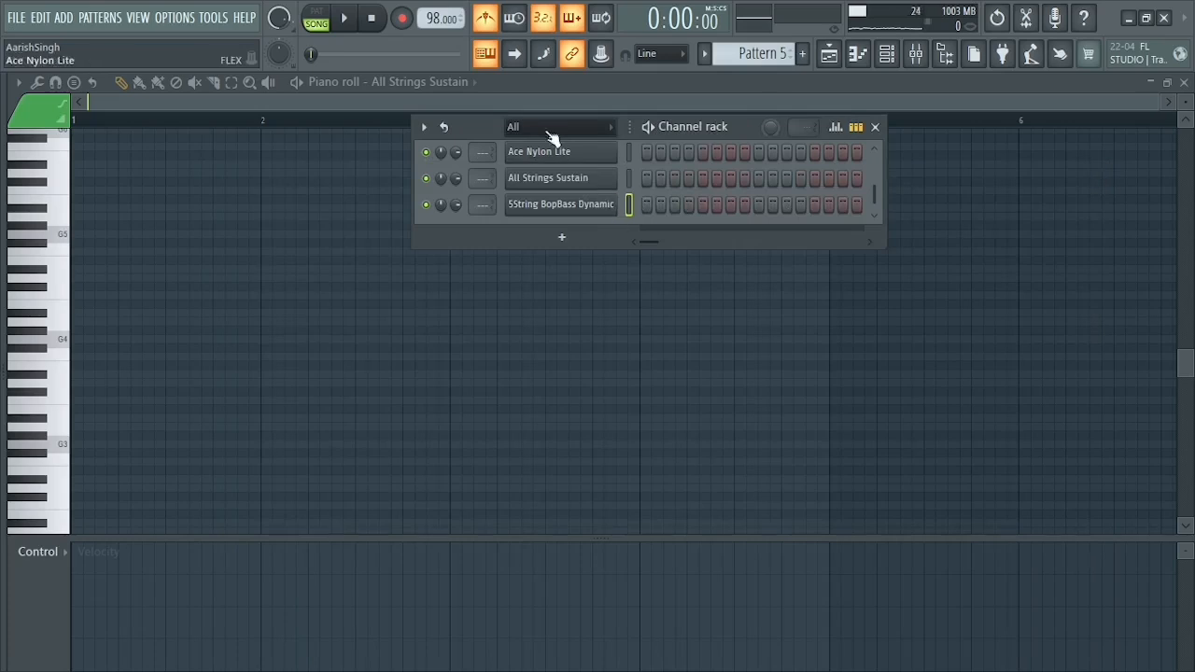
Step: Paste the copied root notes into Pattern 5's All Strings Sustain channel and audition them in pattern mode
left_click(630, 98)
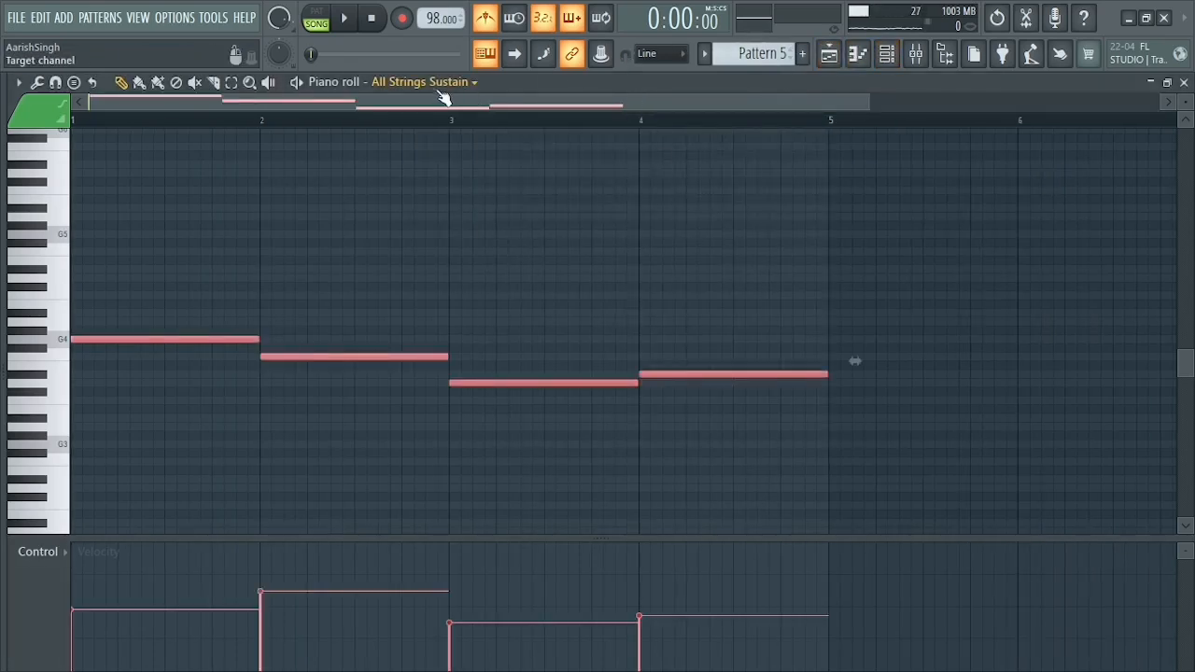
left_click(298, 81)
key("space")
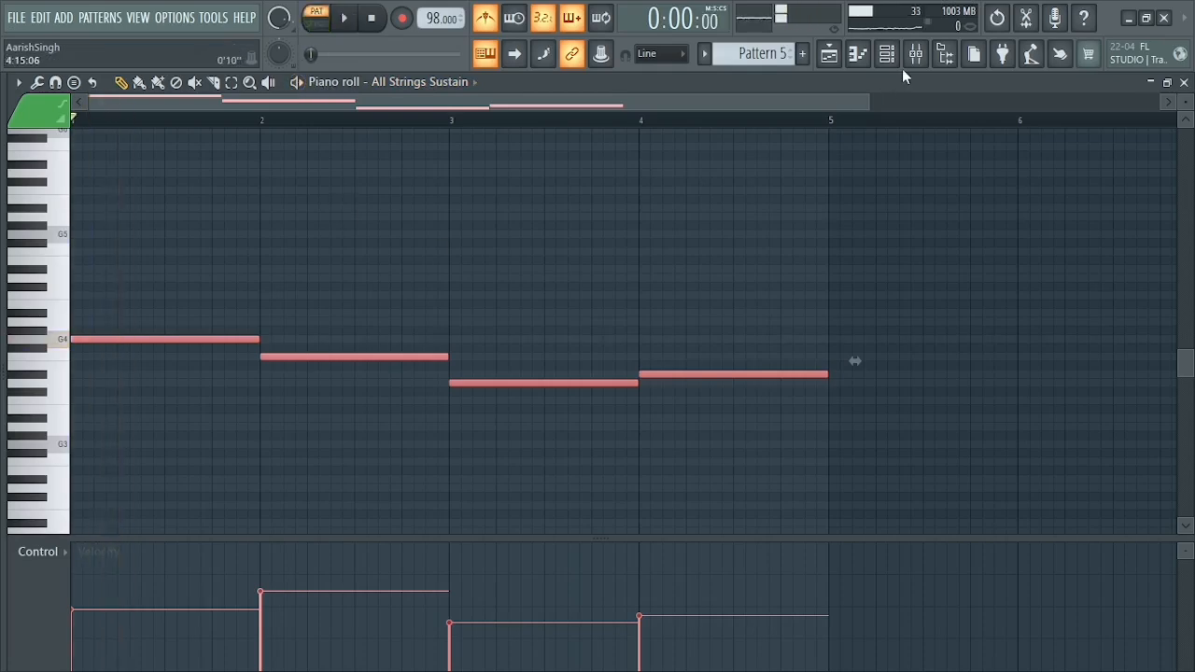
Step: Move the root notes in Pattern 5 from the All Strings Sustain channel to the 5String BopBass Dynamic channel
left_click(887, 53)
left_click(632, 173)
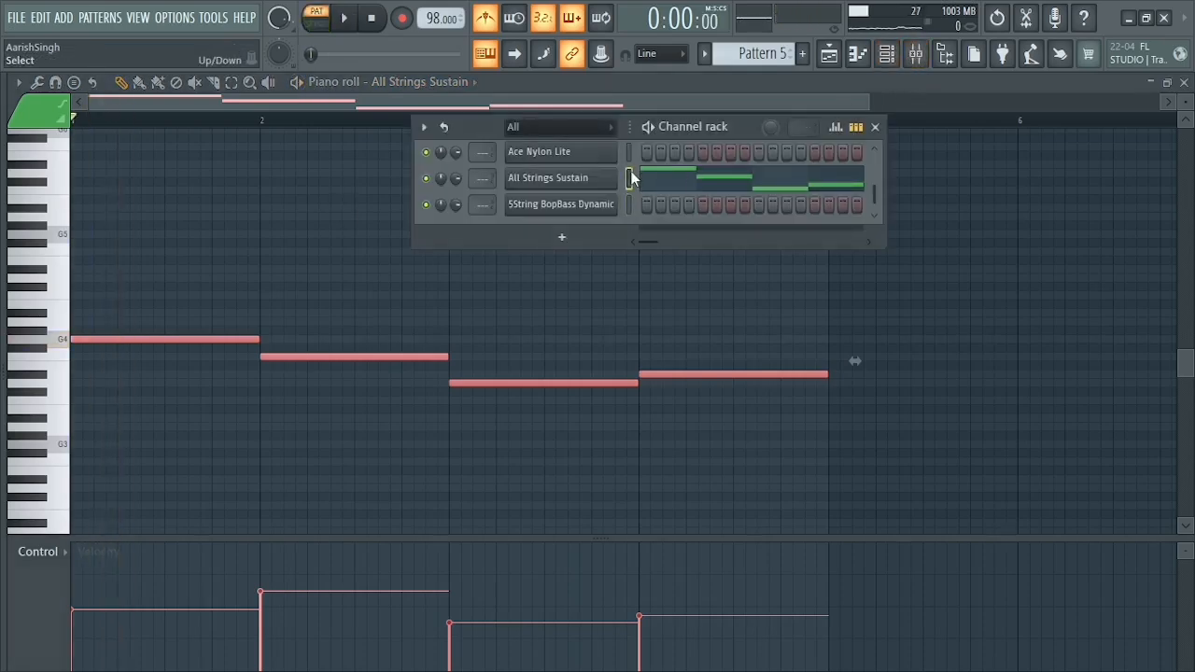
key("ctrl+x")
key("ctrl+v")
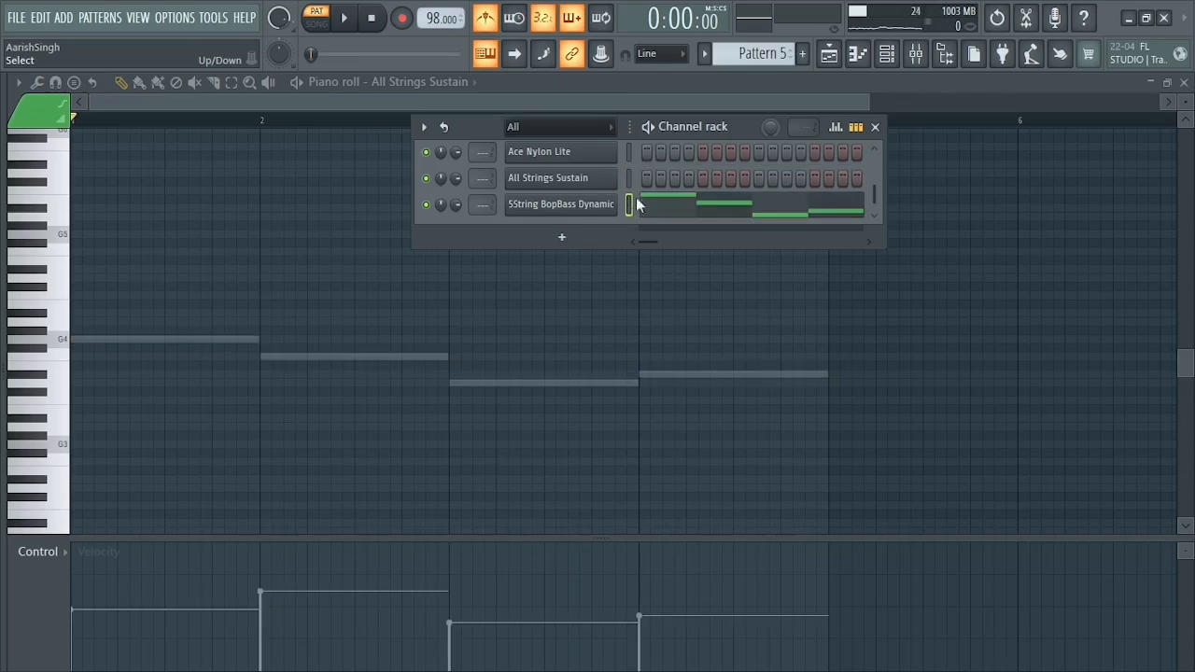
left_click(887, 54)
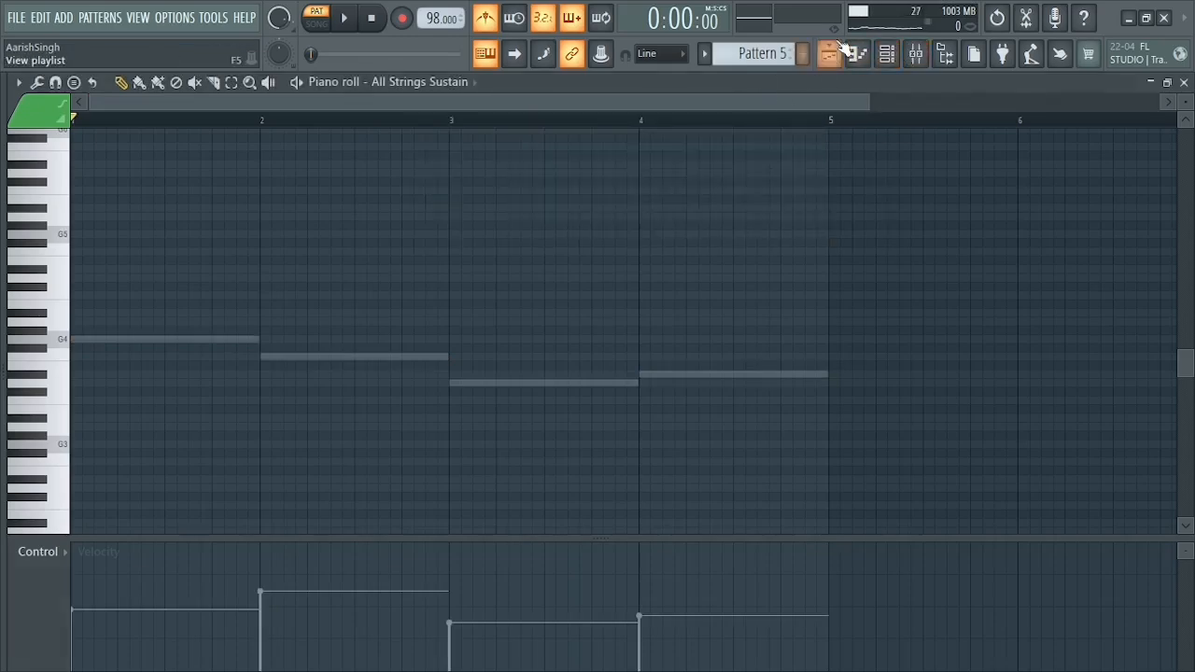
Step: Place a Pattern 5 clip at bar 1 of Track 5 in the Playlist
left_click(829, 53)
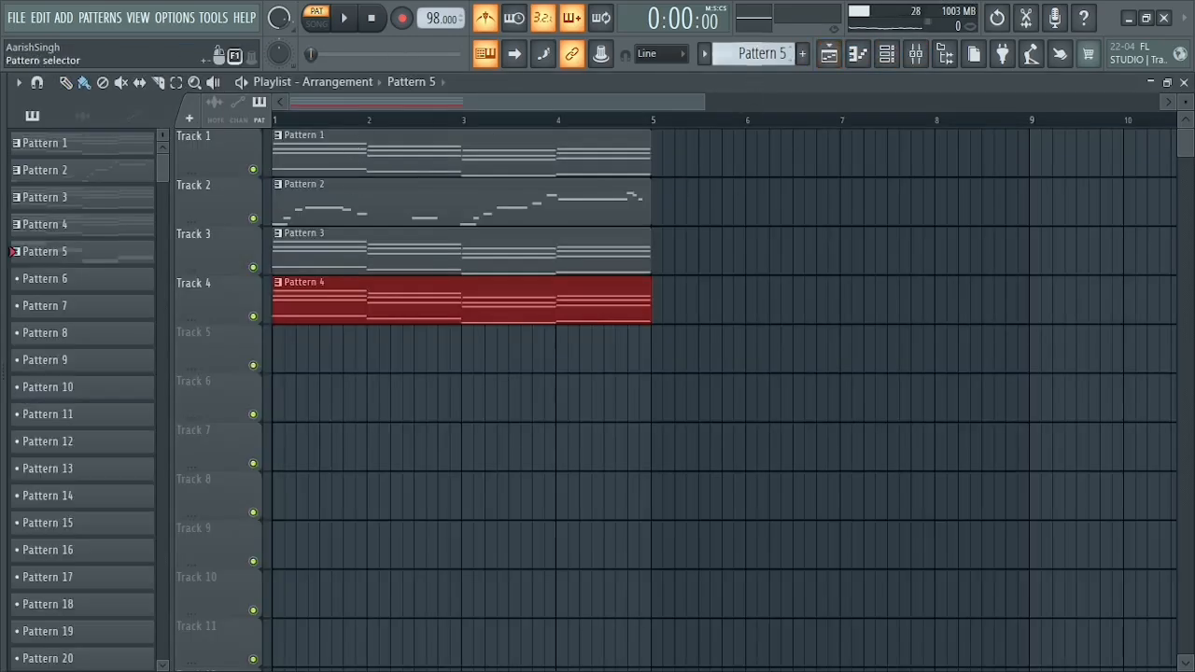
left_click(356, 360)
left_click_drag(467, 350, 384, 350)
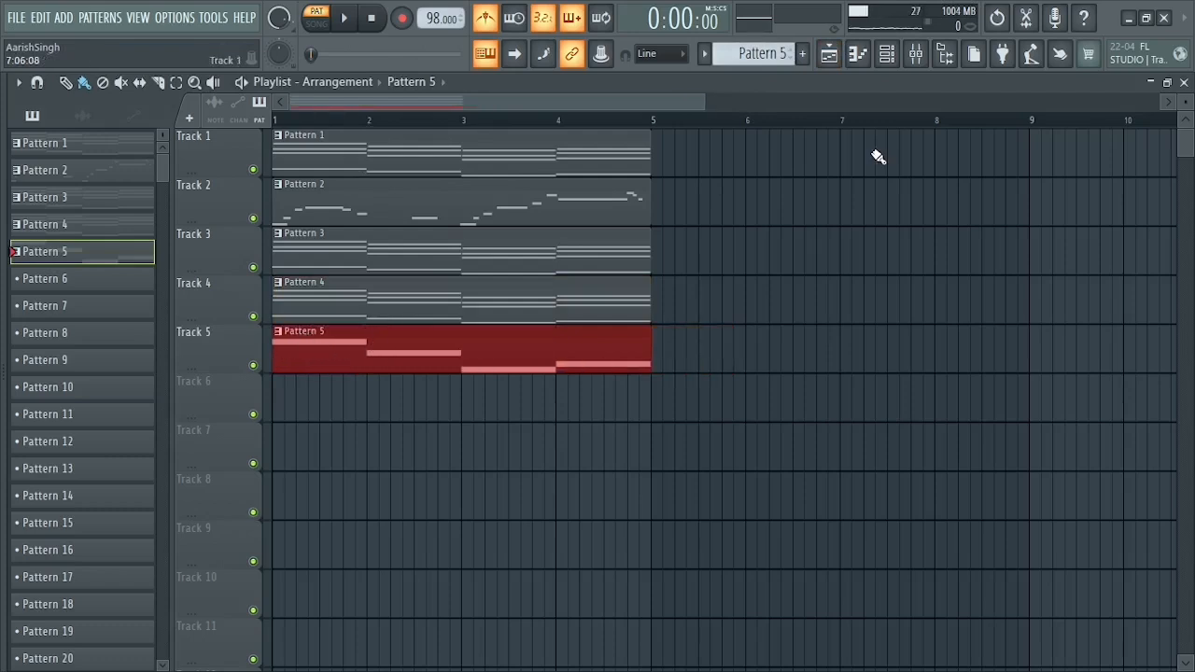
left_click_drag(705, 102, 656, 102)
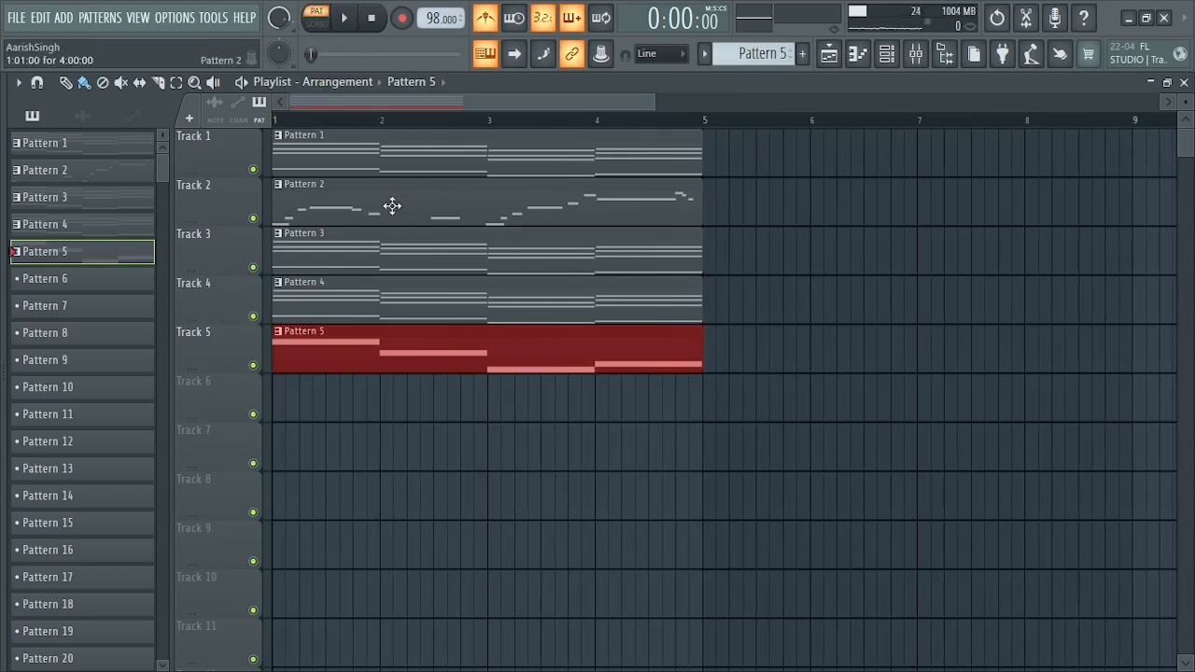
Step: Audition the five-track arrangement in song mode and inspect the Pattern 5 bass notes in the piano roll
left_click(318, 23)
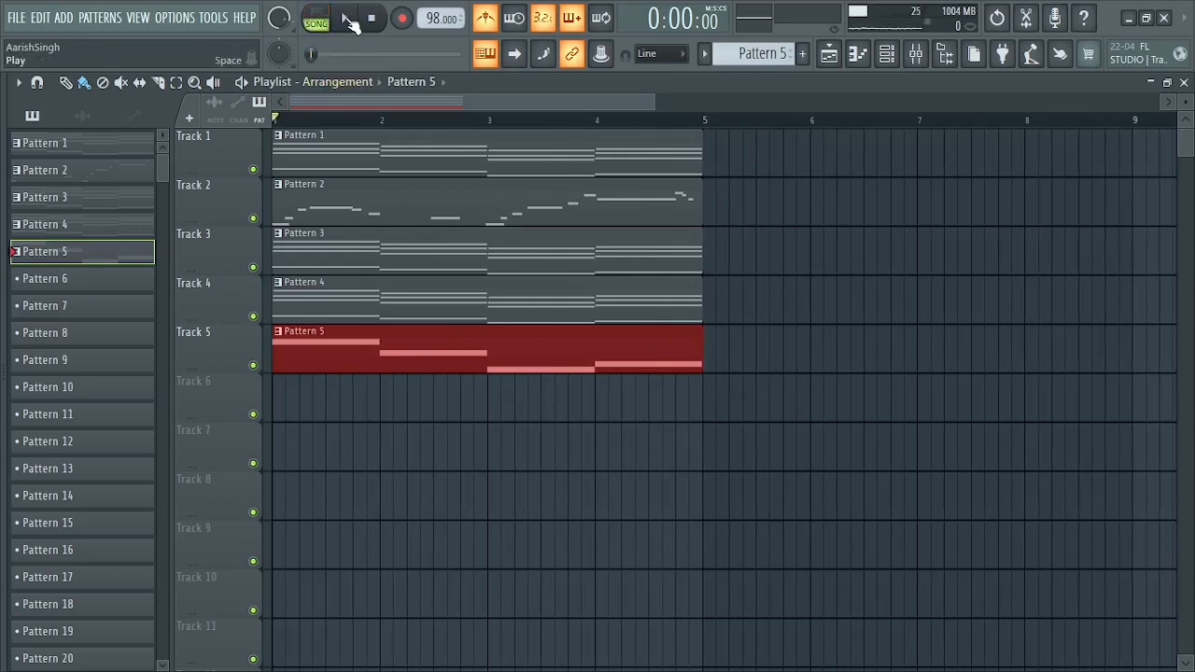
left_click(348, 21)
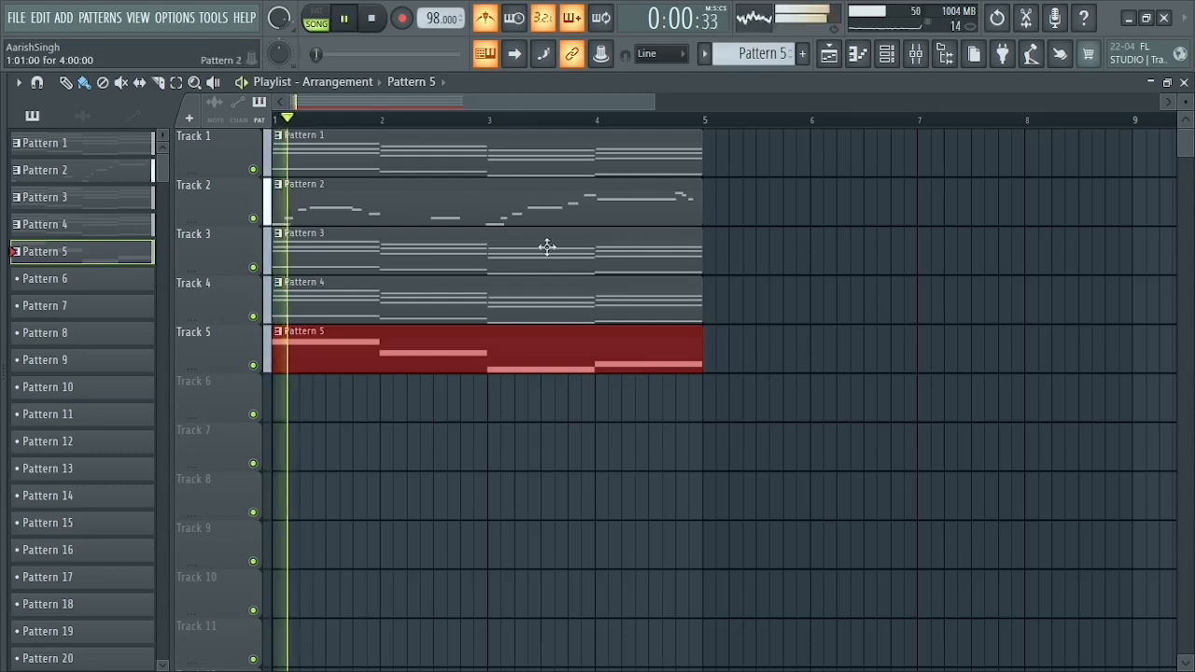
double_click(458, 349)
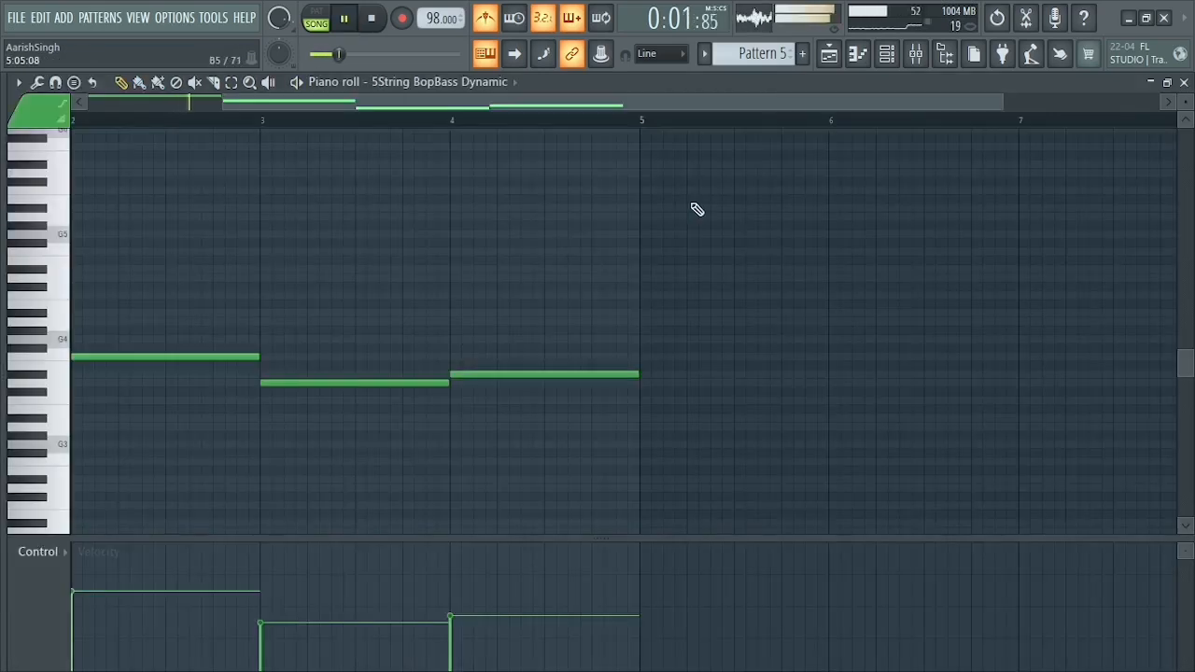
left_click(837, 64)
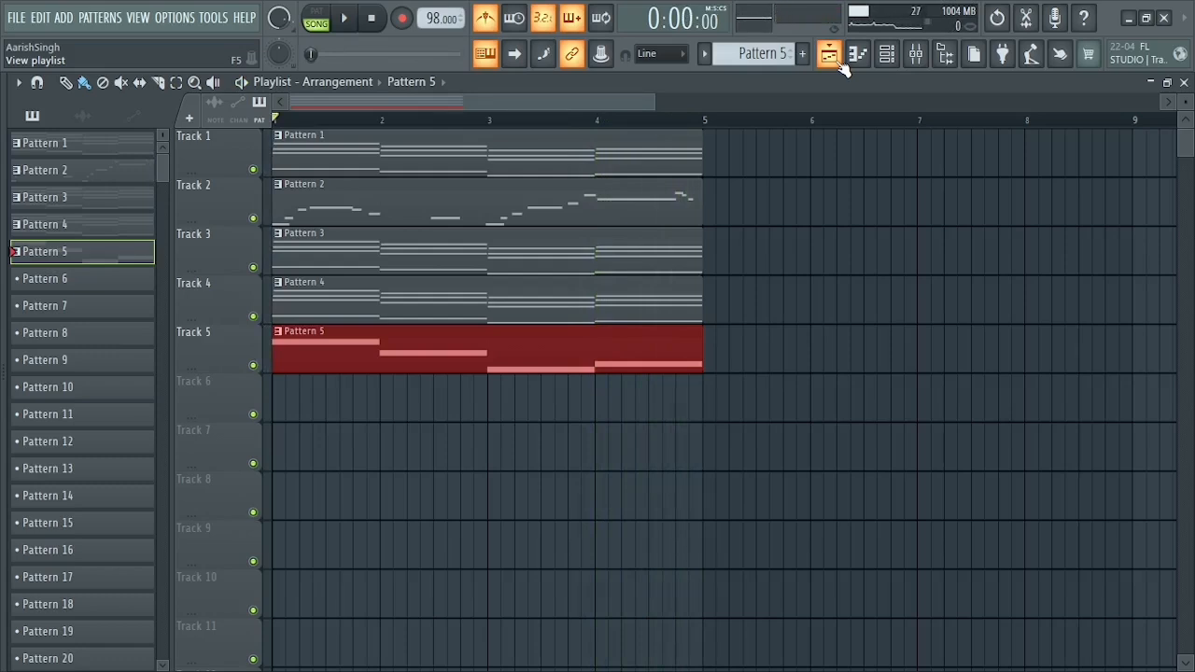
Step: Switch to the empty Pattern 6 and show the Channel rack over the Playlist
scroll(502, 192, "down", 2)
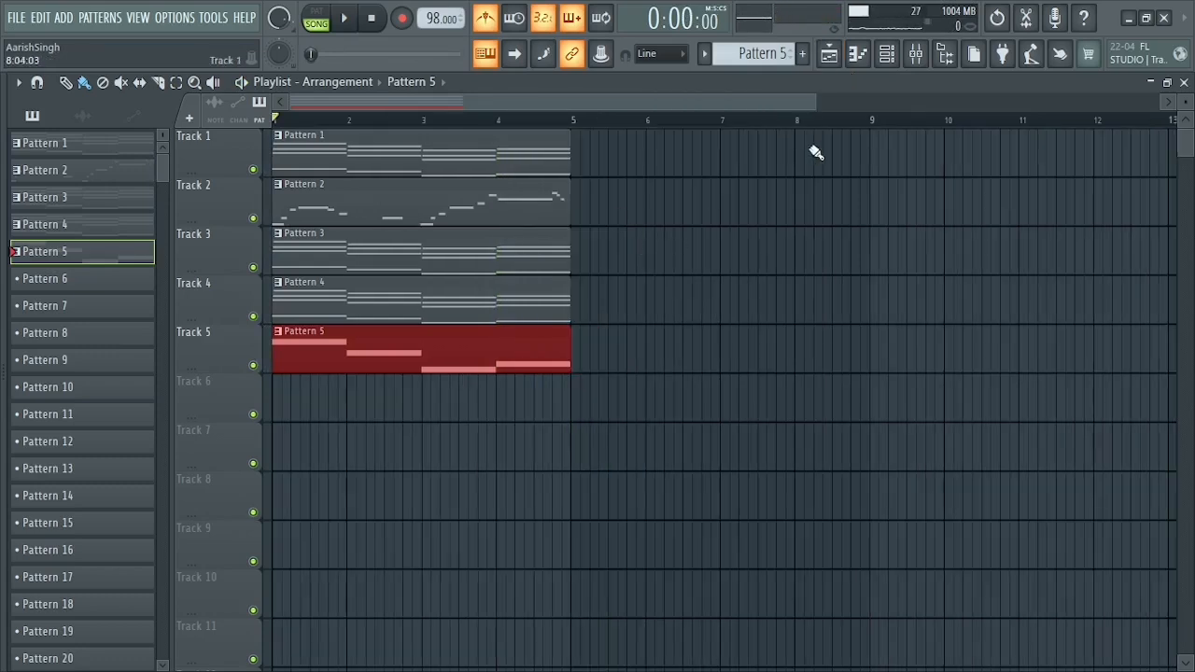
left_click(892, 63)
scroll(752, 56, "down", 1)
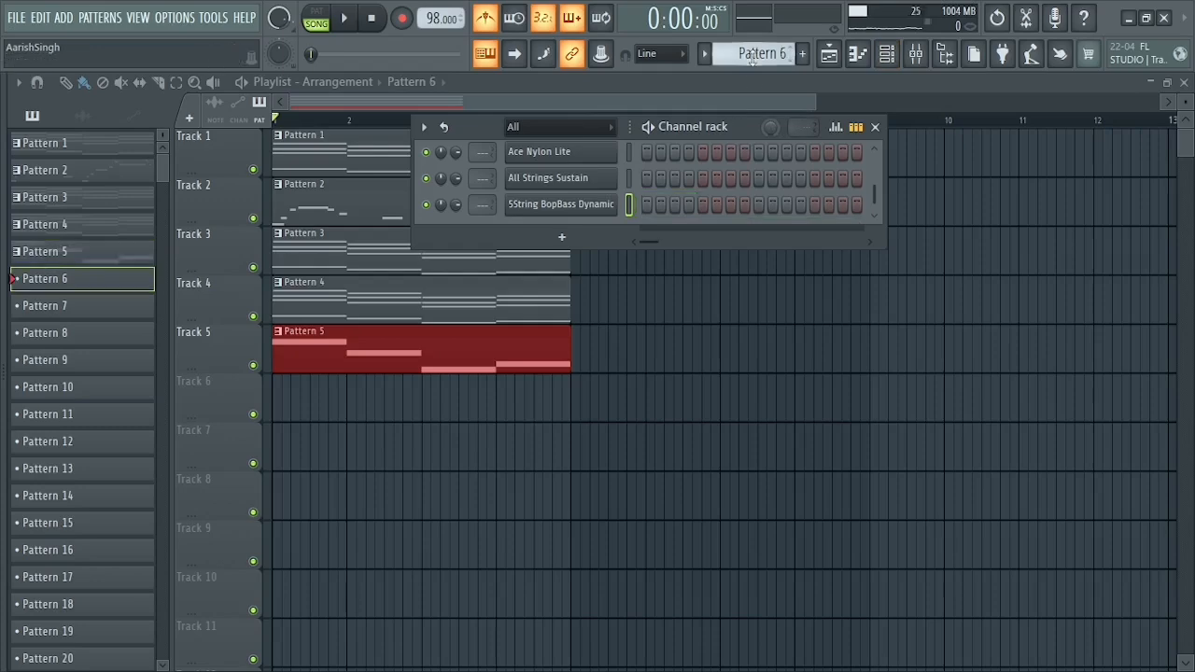
left_click_drag(812, 104, 520, 104)
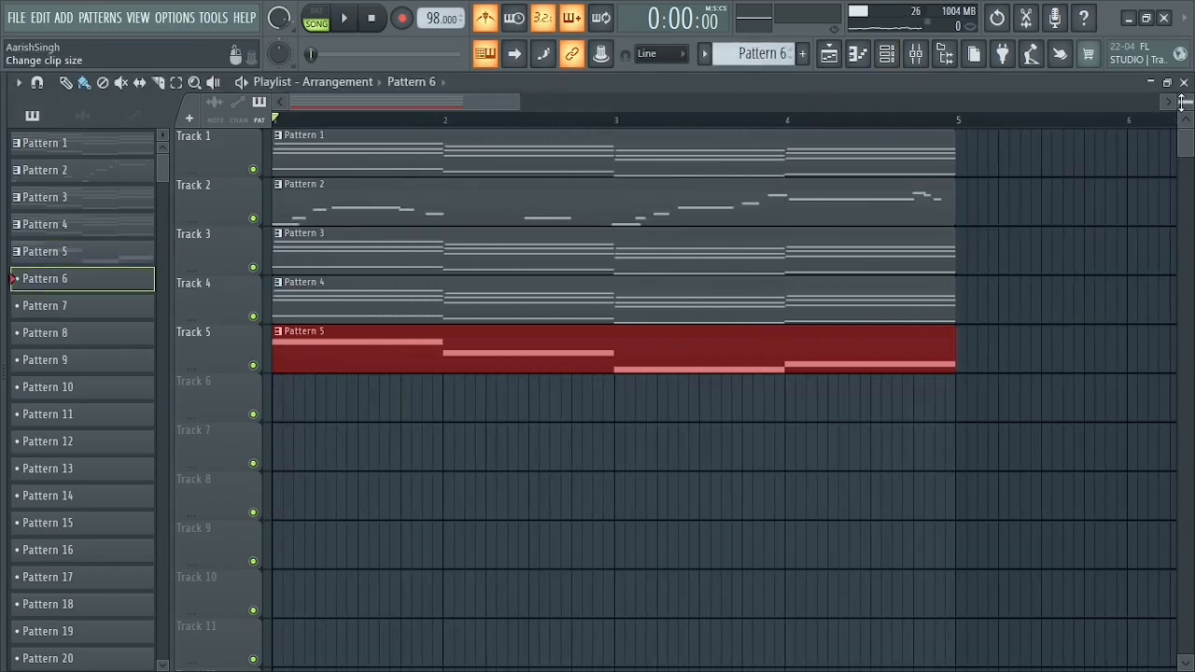
left_click_drag(1182, 98, 1182, 102)
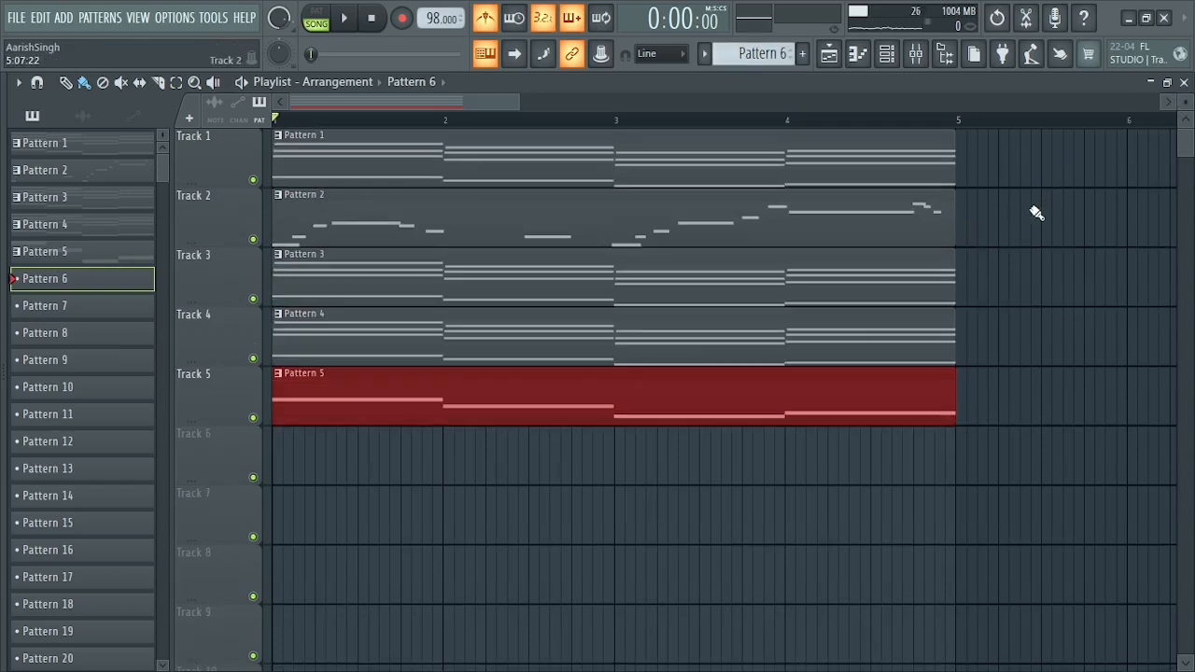
scroll(1036, 213, "down", 1)
scroll(1037, 213, "up", 1)
left_click(892, 53)
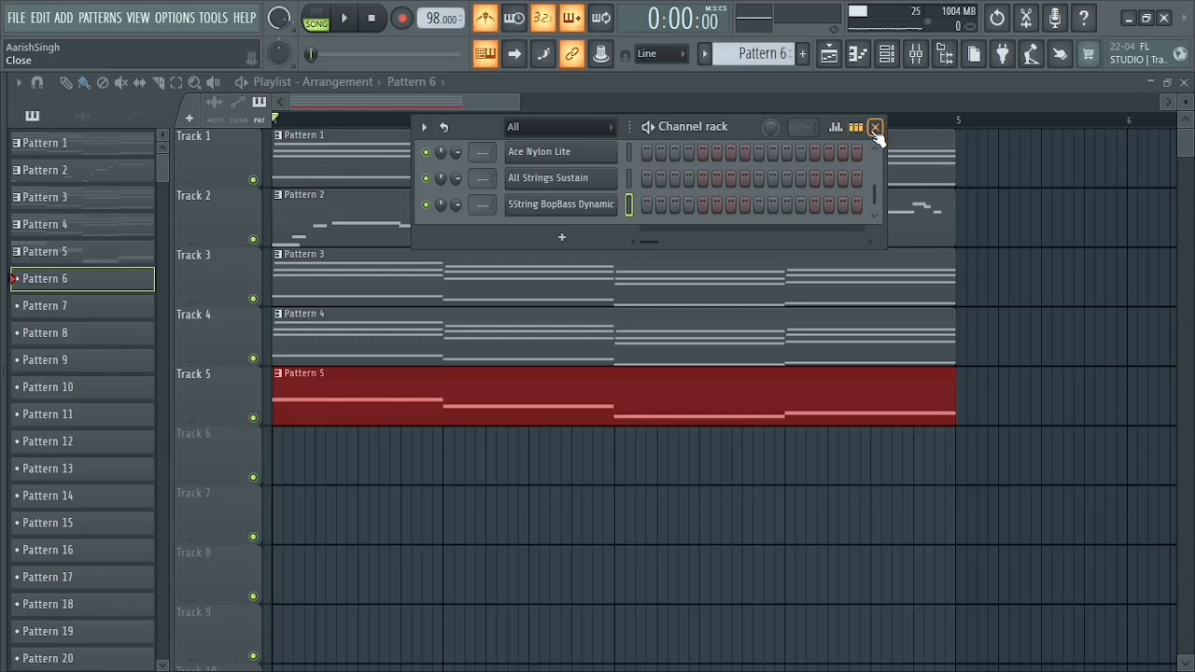
Step: Browse the TRF05 samples to the Pop Kicks folder within the Drums of Sounds of KSHMR Vol 4 Complete Edition
key("alt+F8")
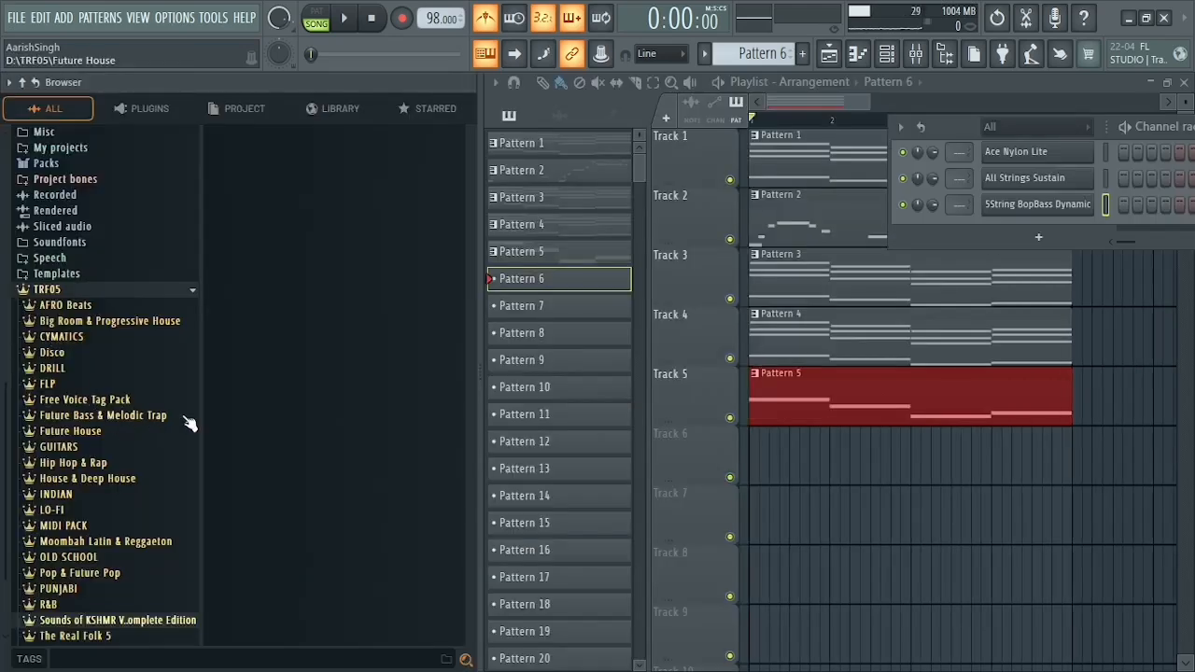
left_click(62, 291)
left_click(91, 530)
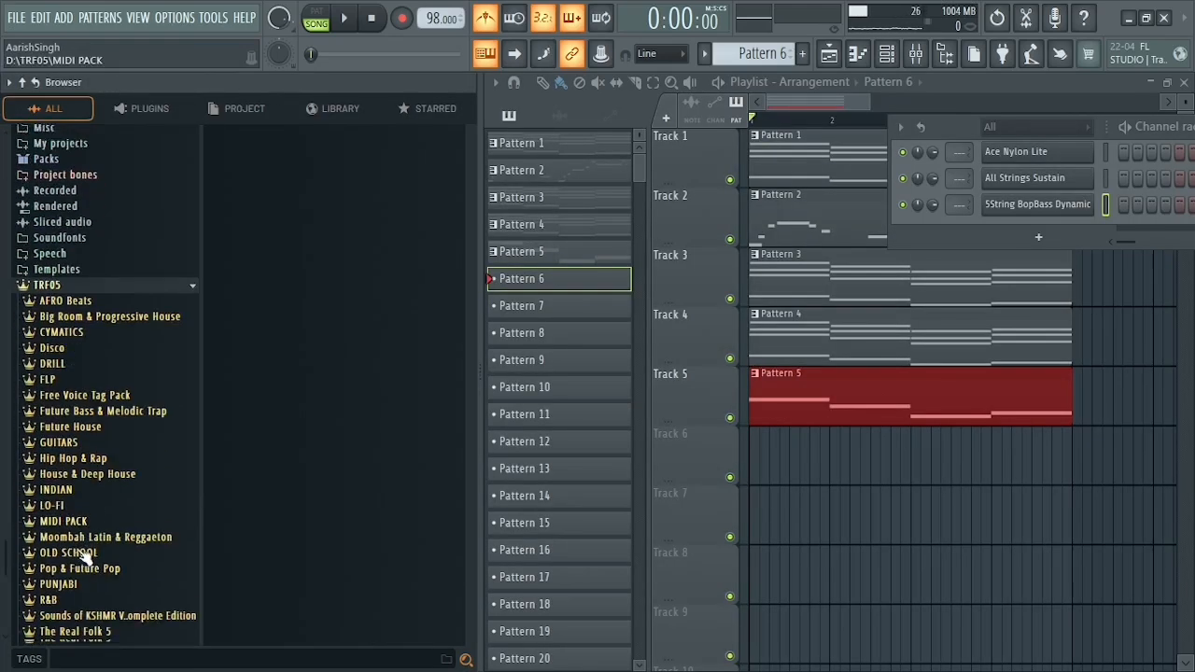
scroll(83, 556, "down", 2)
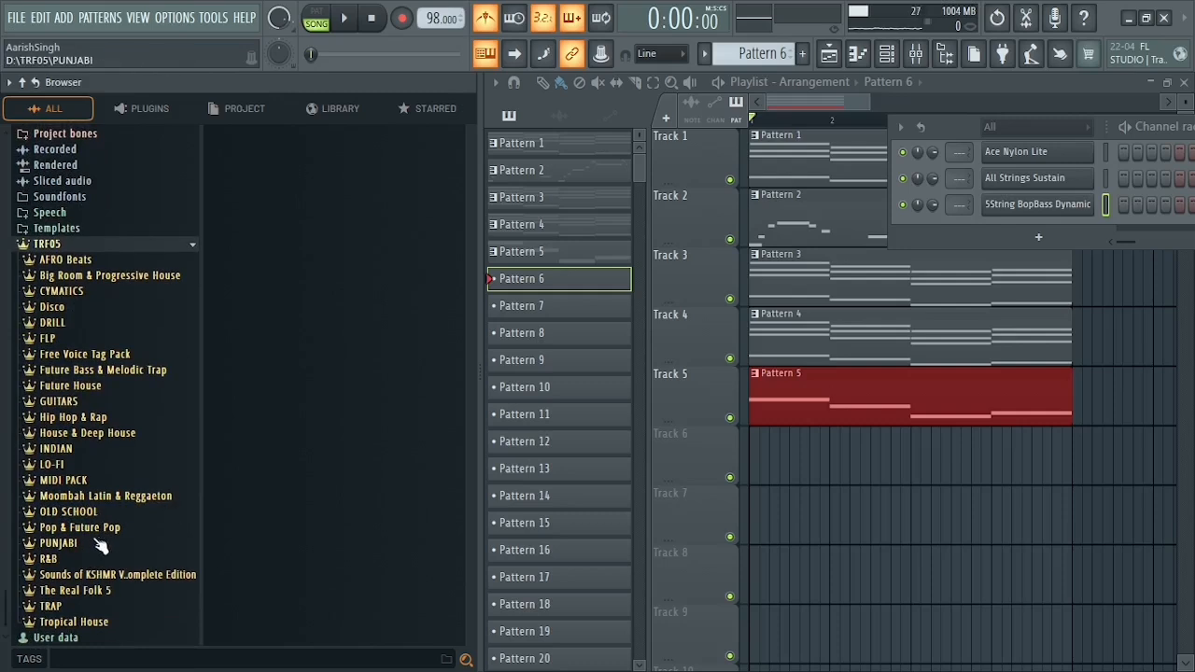
left_click(100, 574)
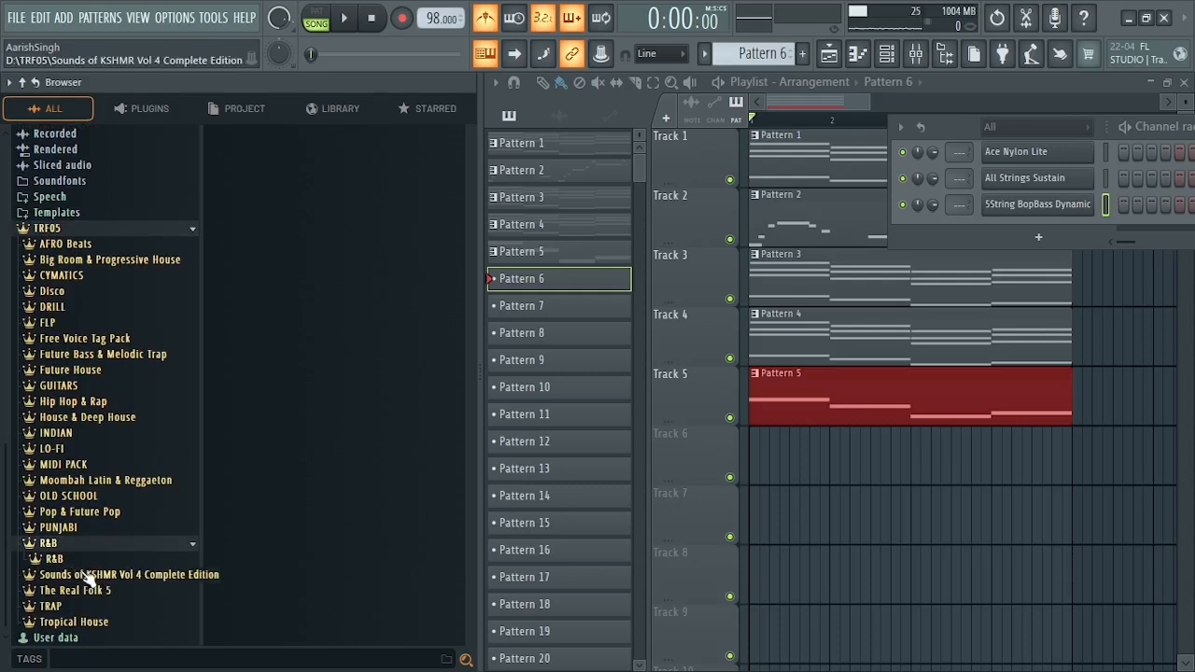
left_click(89, 573)
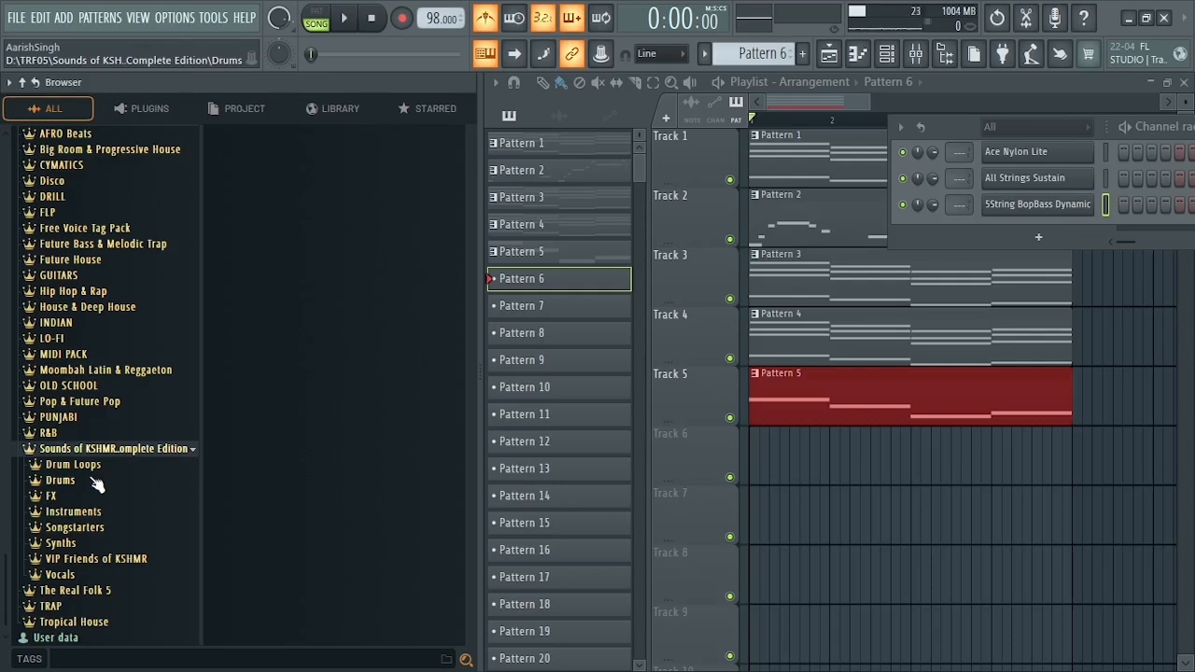
left_click(61, 481)
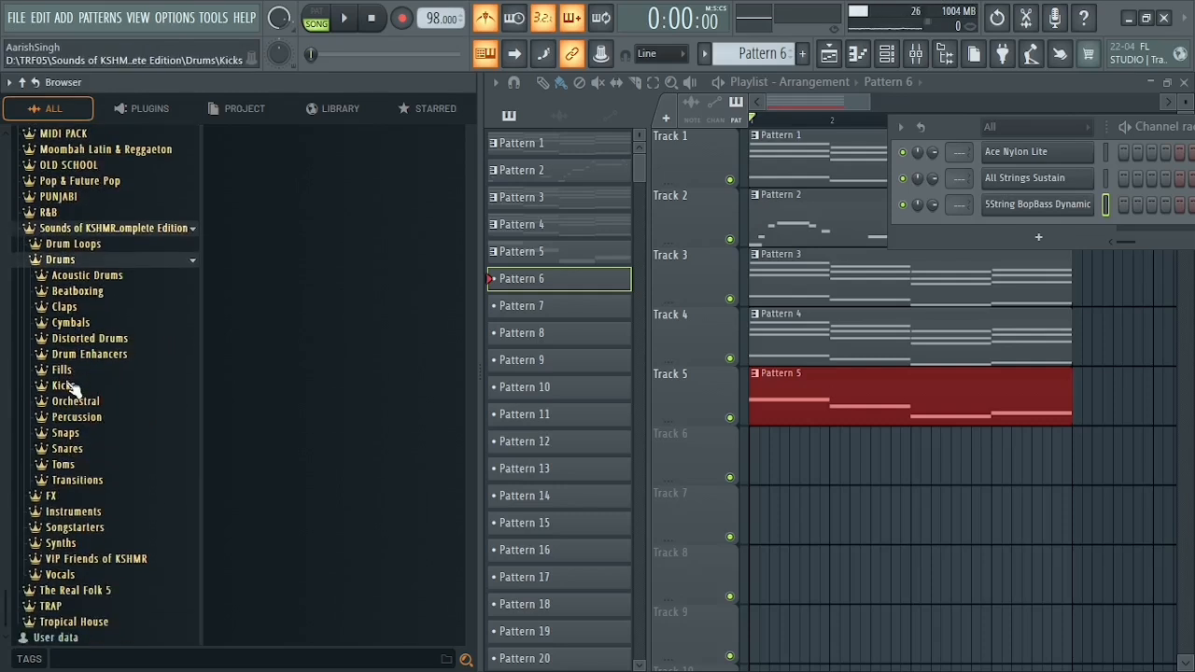
left_click(71, 385)
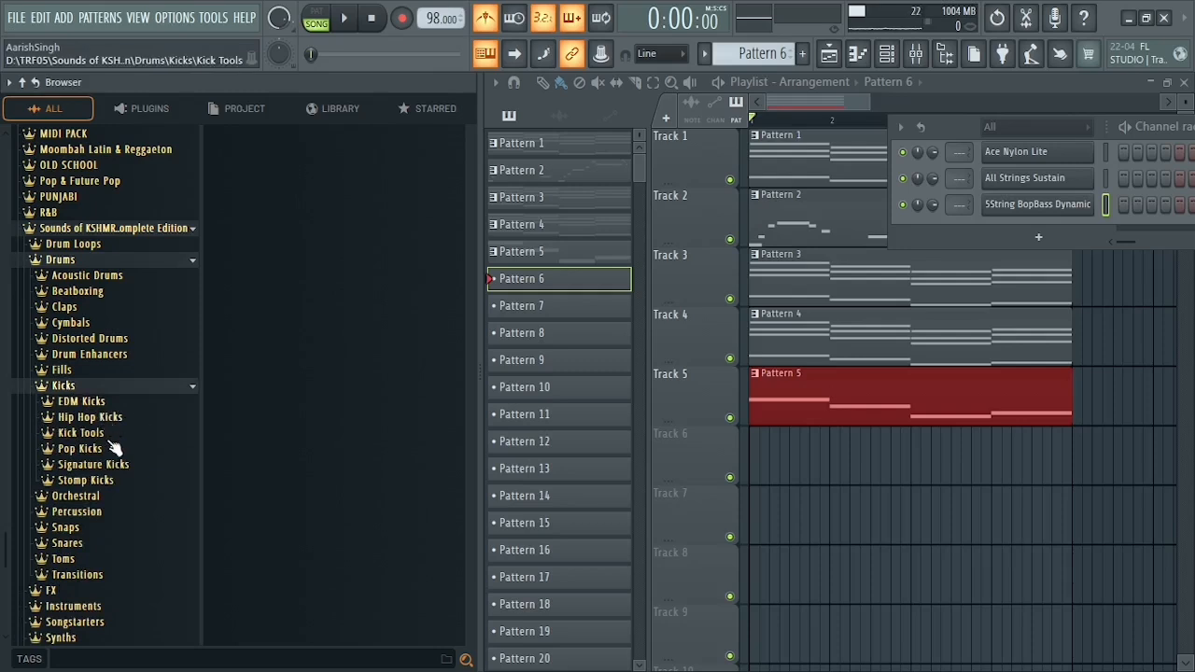
left_click(82, 449)
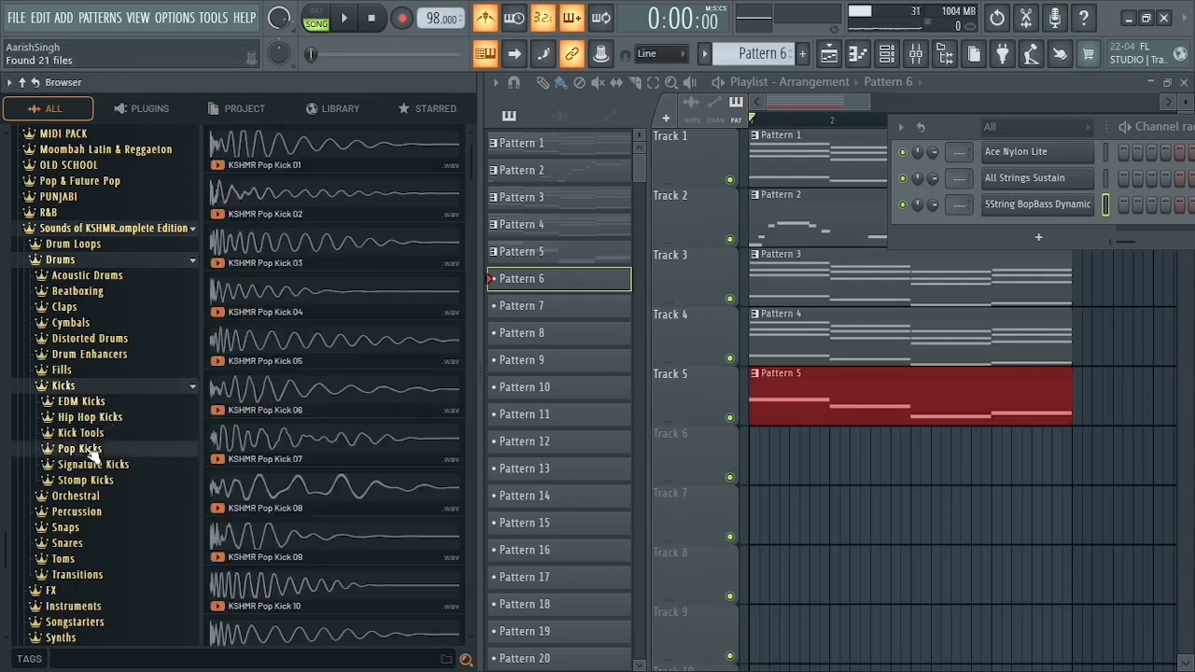
Step: Preview several pop kick samples against the arrangement and load KSHMR Pop Kick 01 as a new channel
key("space")
left_click(353, 239)
left_click(352, 239)
left_click(322, 213)
left_click(338, 157)
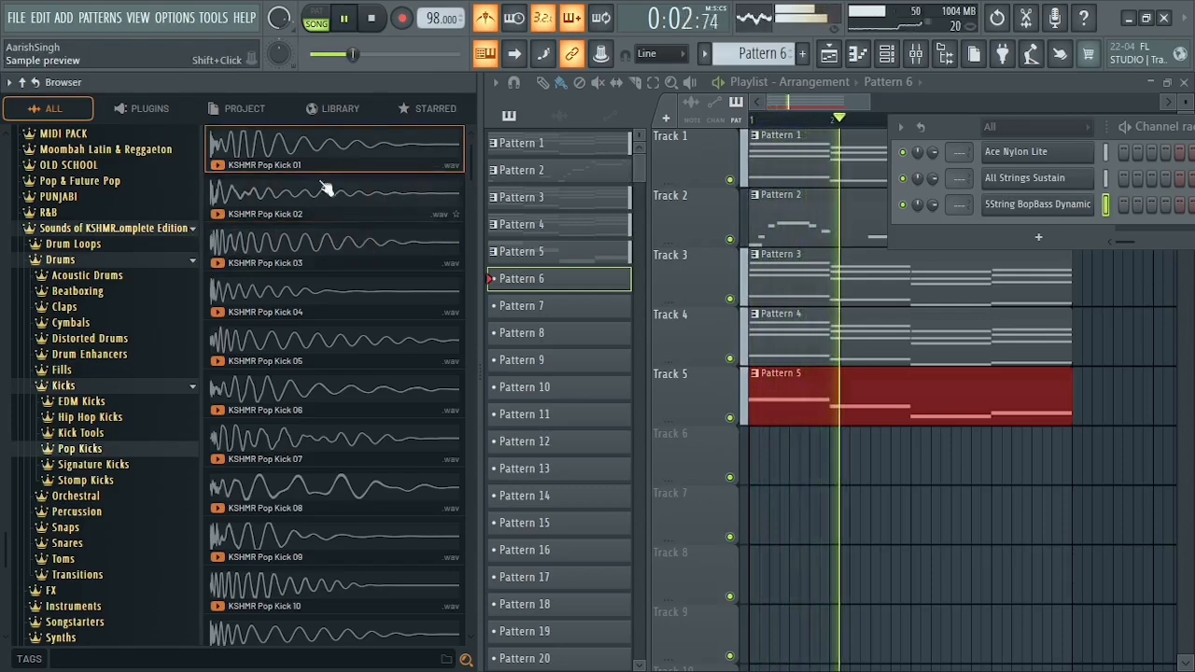
key("space")
left_click_drag(315, 166, 574, 228)
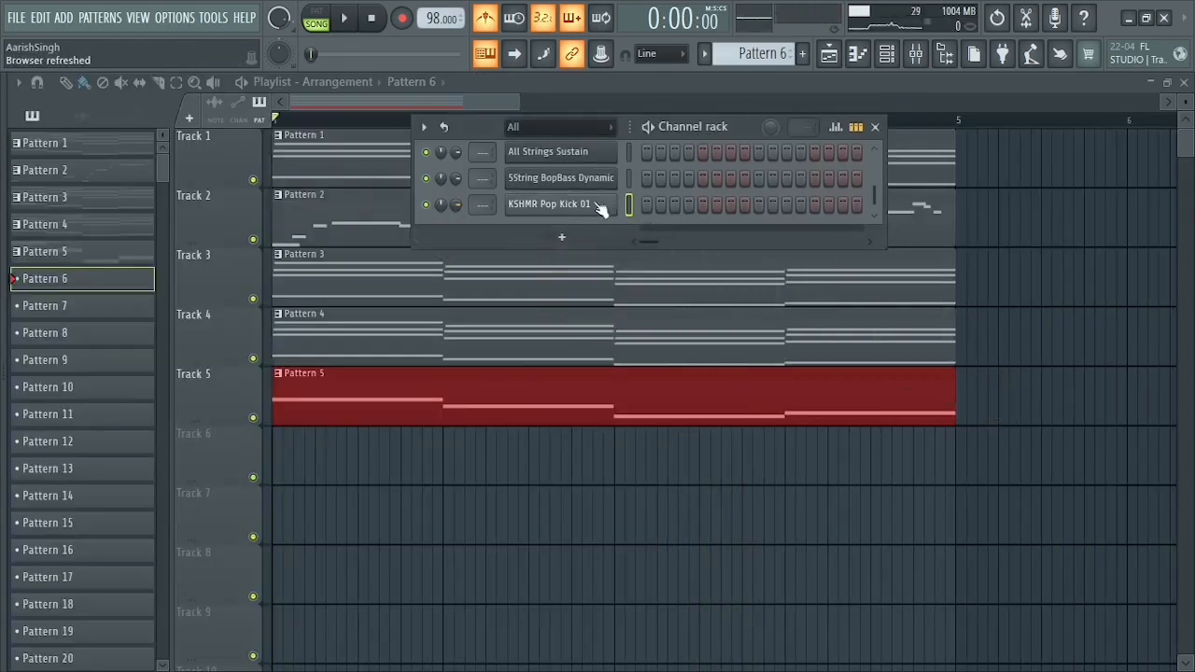
Step: Place a Pattern 6 clip at bar 1 of Track 6 and fill each 4 steps on the KSHMR Pop Kick 01 channel
left_click(498, 101)
left_click_drag(405, 469, 237, 464)
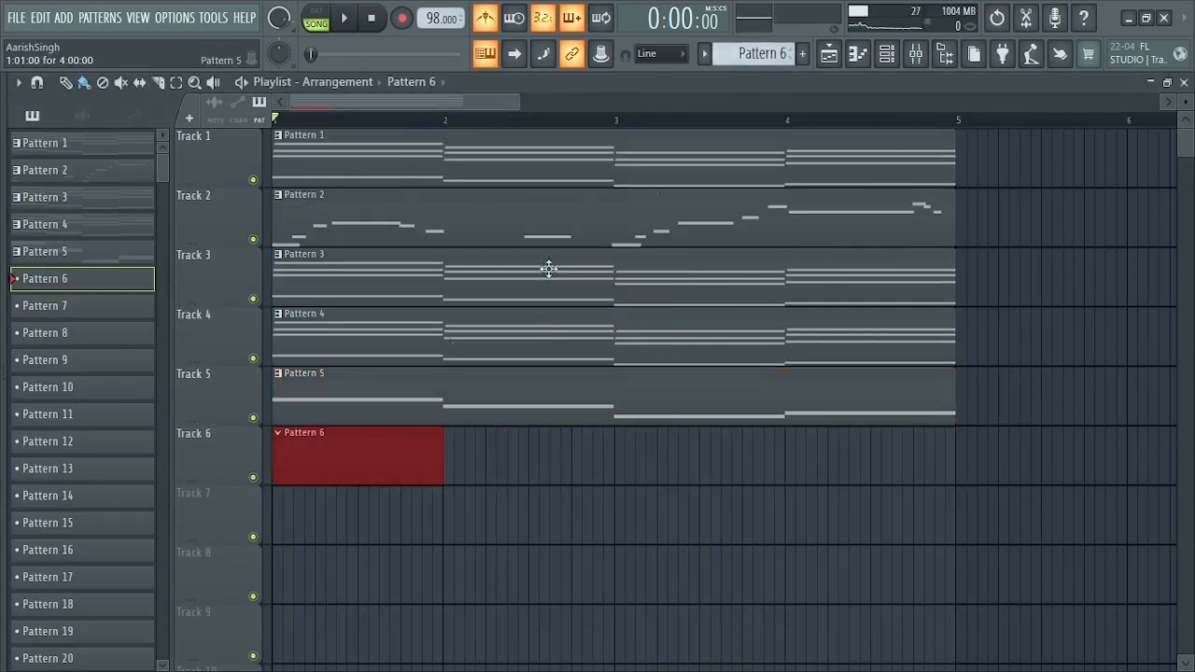
left_click(887, 54)
right_click(573, 207)
left_click(825, 273)
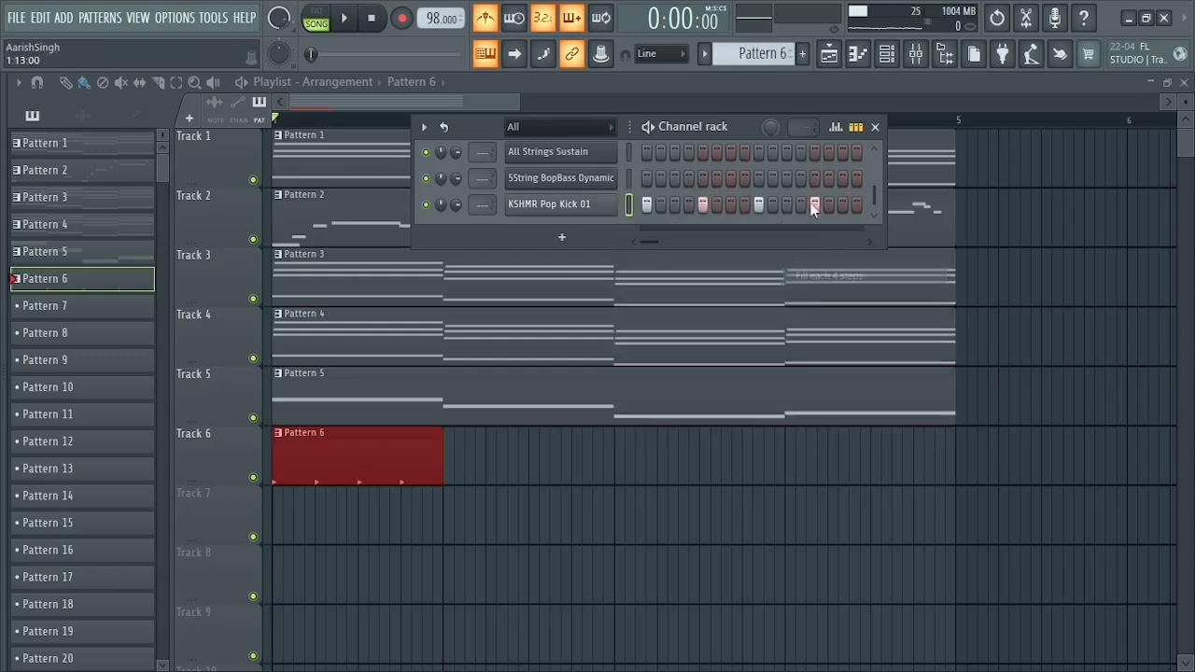
Step: Audition the arrangement with the kick and turn off the metronome
left_click(493, 89)
key("space")
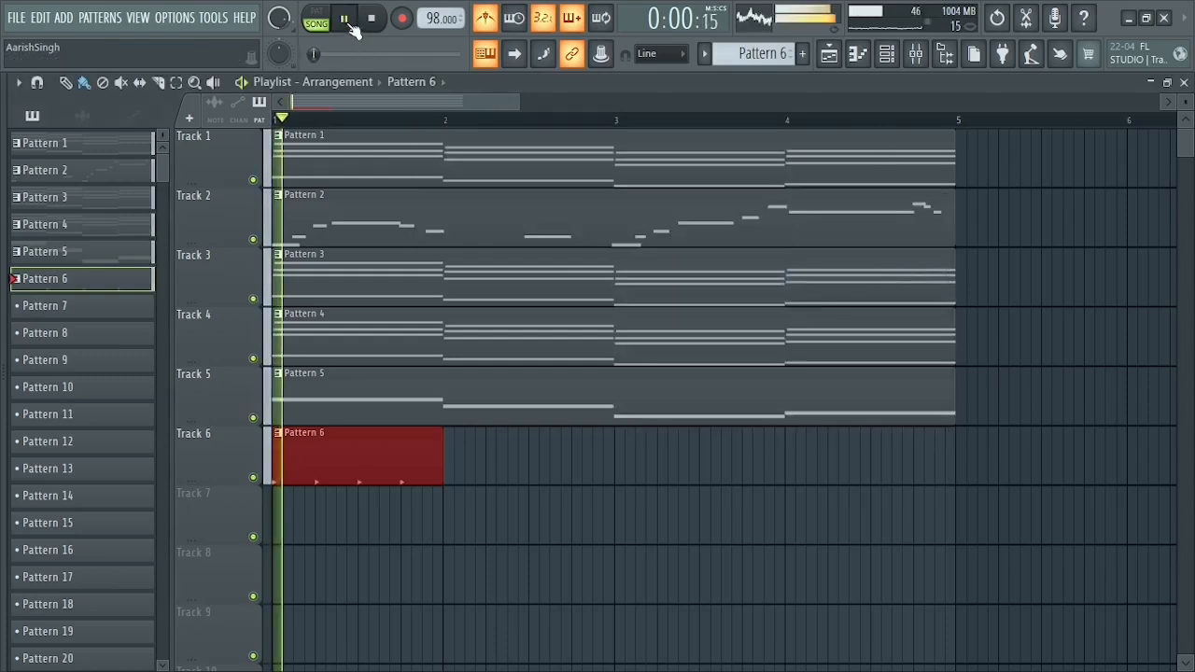
key("space")
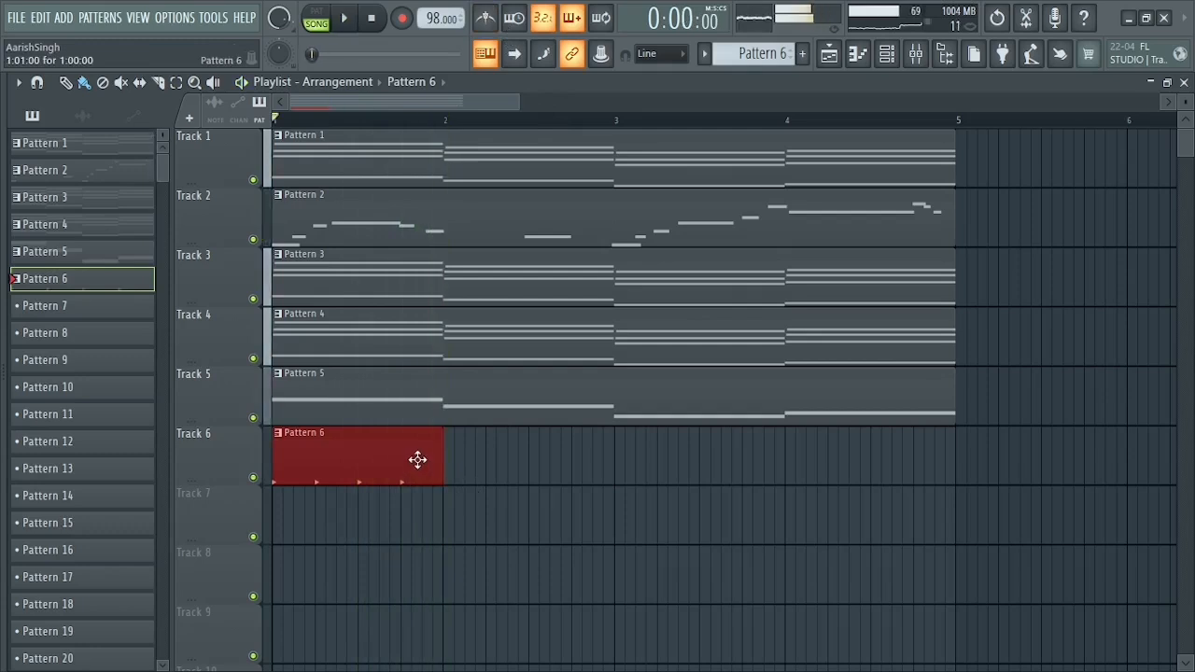
Step: Lower the FL Keys channel volume to about 61% and the All Strings Sustain channel volume to about 50%
left_click(887, 56)
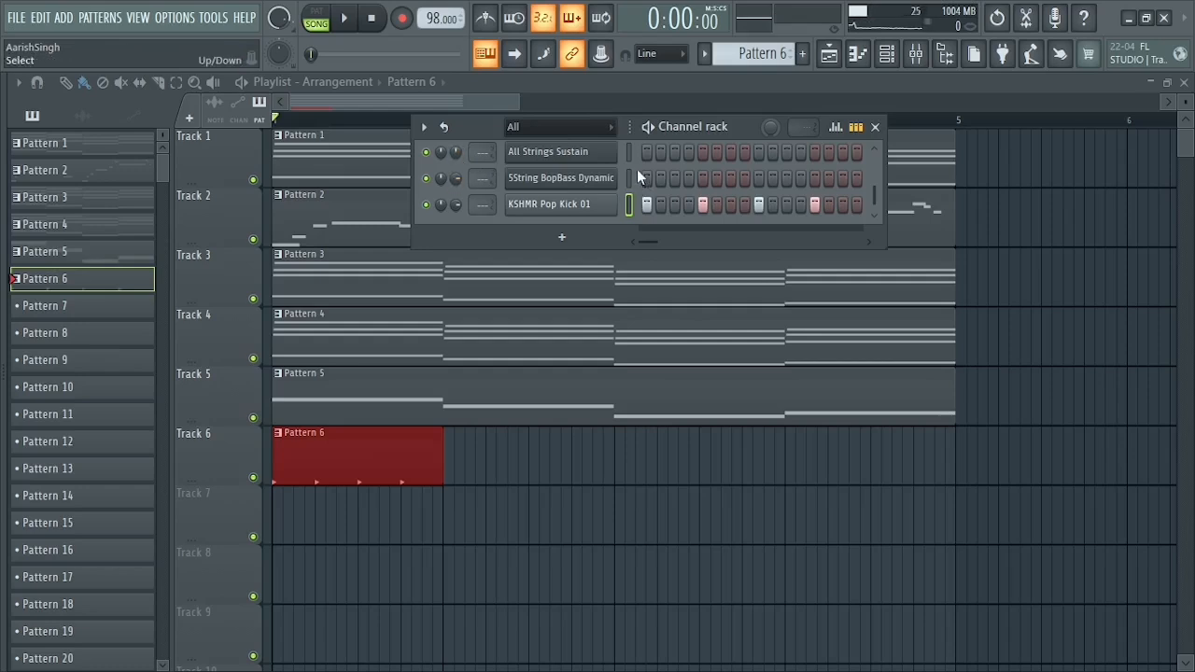
scroll(618, 166, "up", 3)
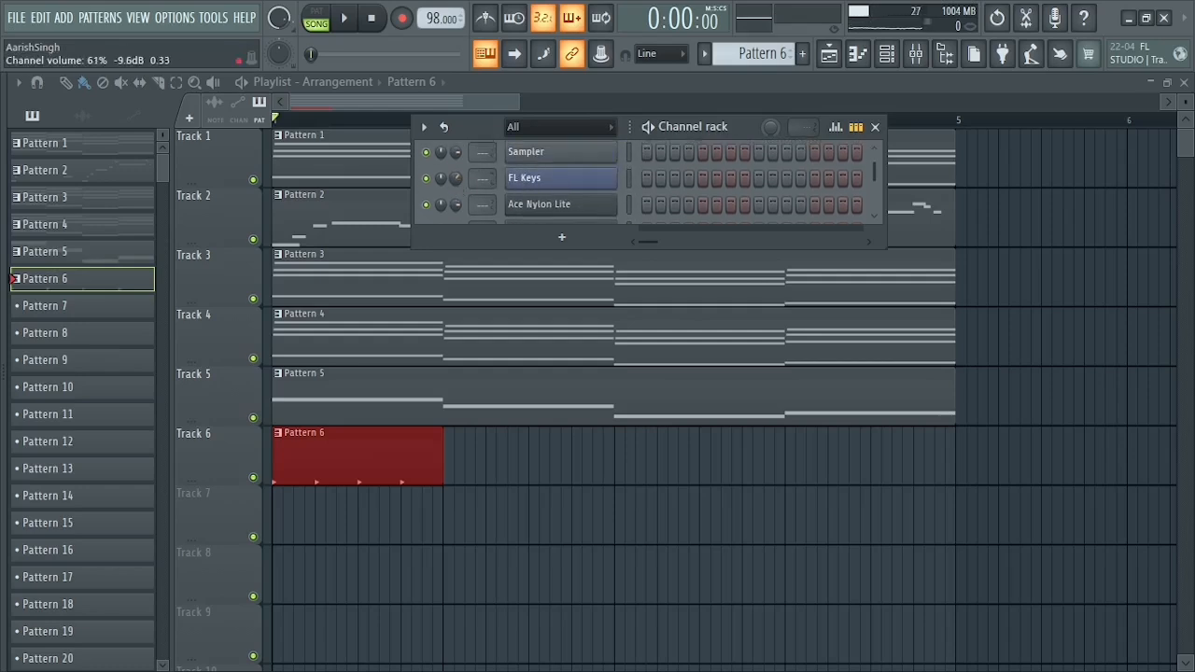
key("space")
left_click_drag(704, 128, 719, 111)
scroll(647, 153, "down", 3)
scroll(523, 148, "up", 1)
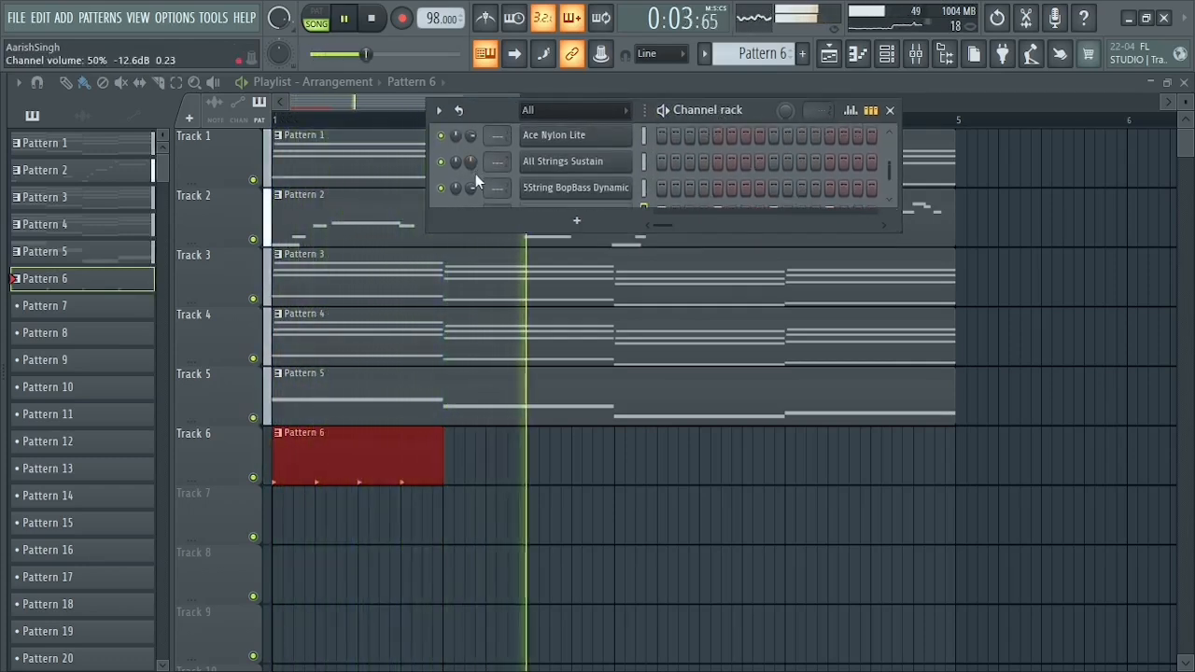
Step: Set the 5String BopBass Dynamic volume to about 60% and lower the Ace Nylon Lite volume while replaying the arrangement
key("space")
key("space")
left_click_drag(475, 189, 474, 218)
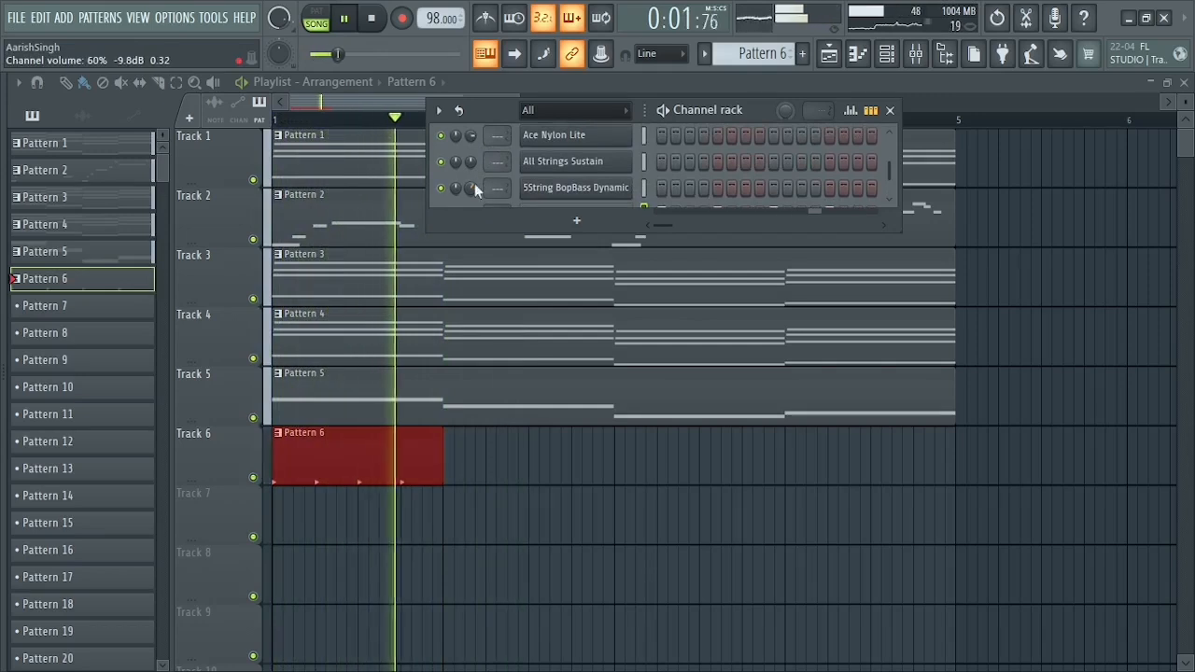
left_click_drag(469, 140, 470, 200)
key("space")
key("space")
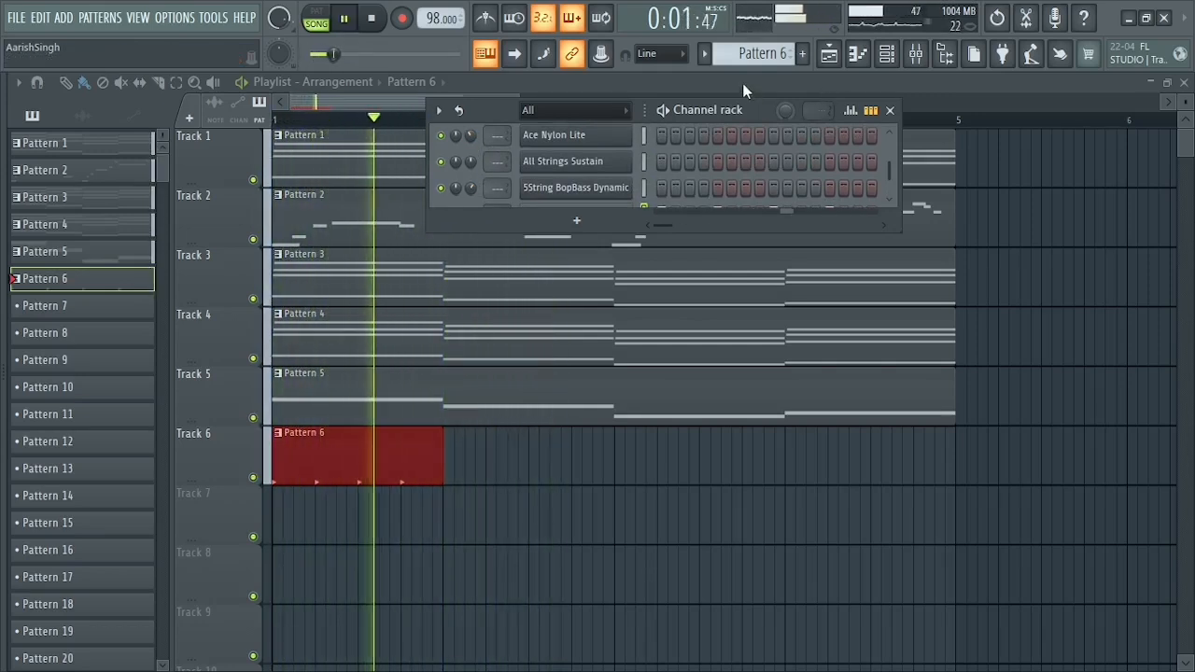
Step: Stop playback, hide the Channel rack and duplicate the Pattern 6 clip three times to fill bars 2 to 4 of Track 6
key("F6")
key("space")
key("ctrl+b")
key("ctrl+b")
key("ctrl+b")
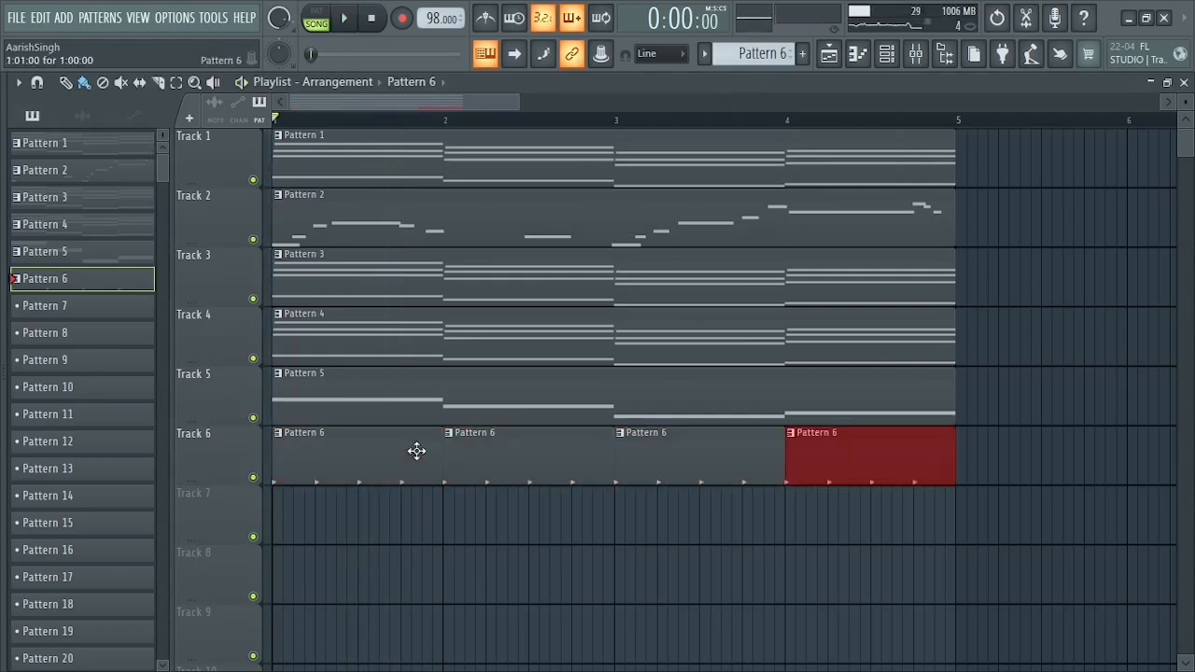
Step: Preview KSHMR Clap - Classic Clean 01 from the Main Claps folder and add it to Track 7 as an instrument track
scroll(1137, 303, "down", 1)
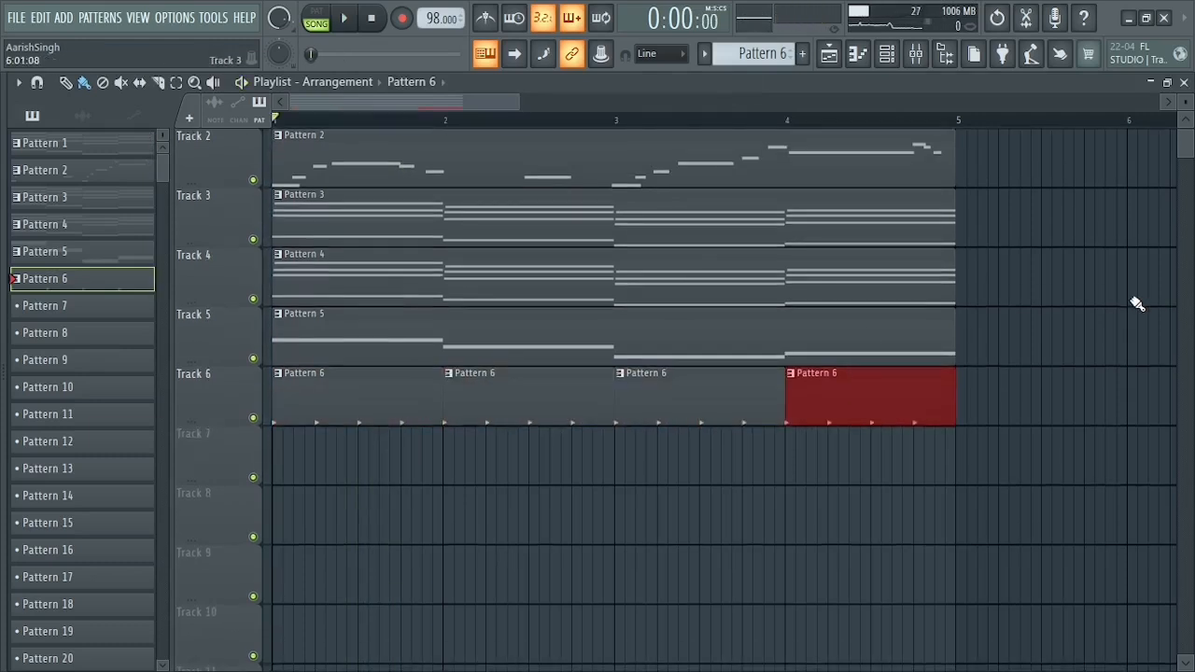
key("alt+F8")
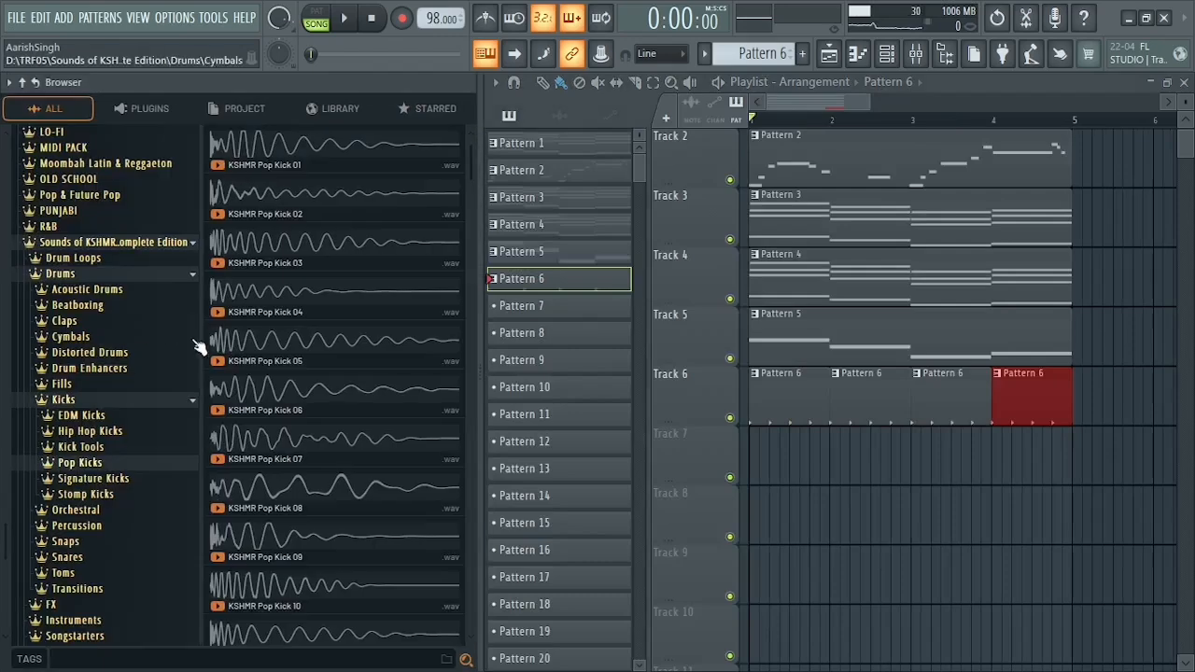
left_click(79, 322)
left_click(115, 357)
key("space")
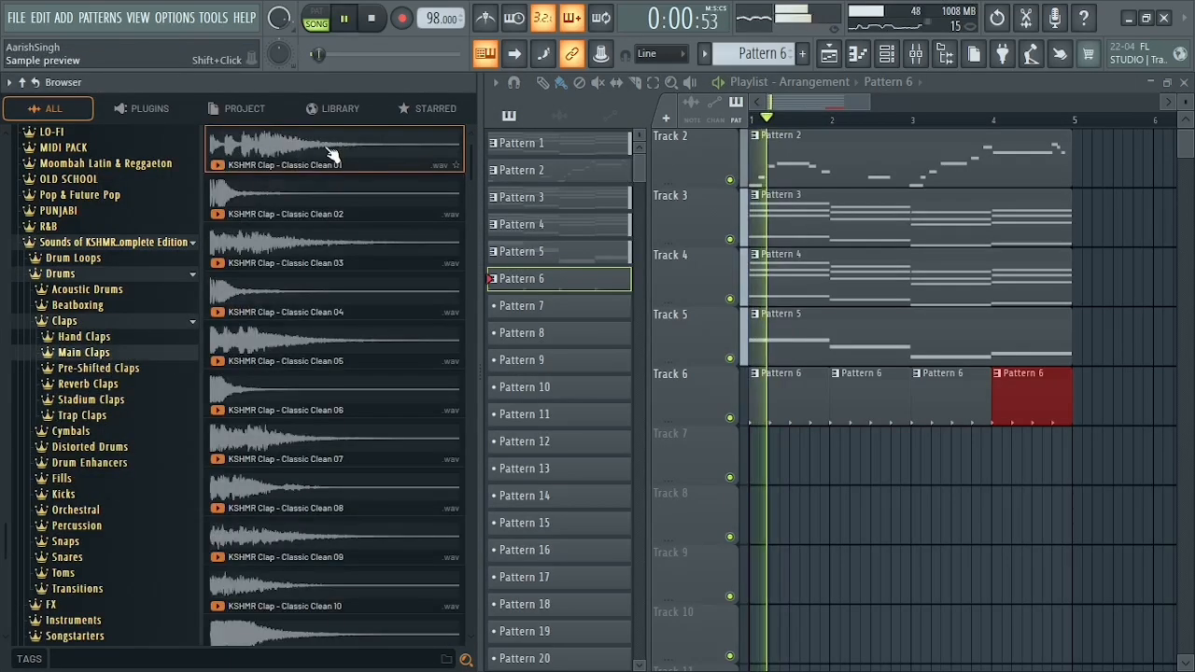
key("space")
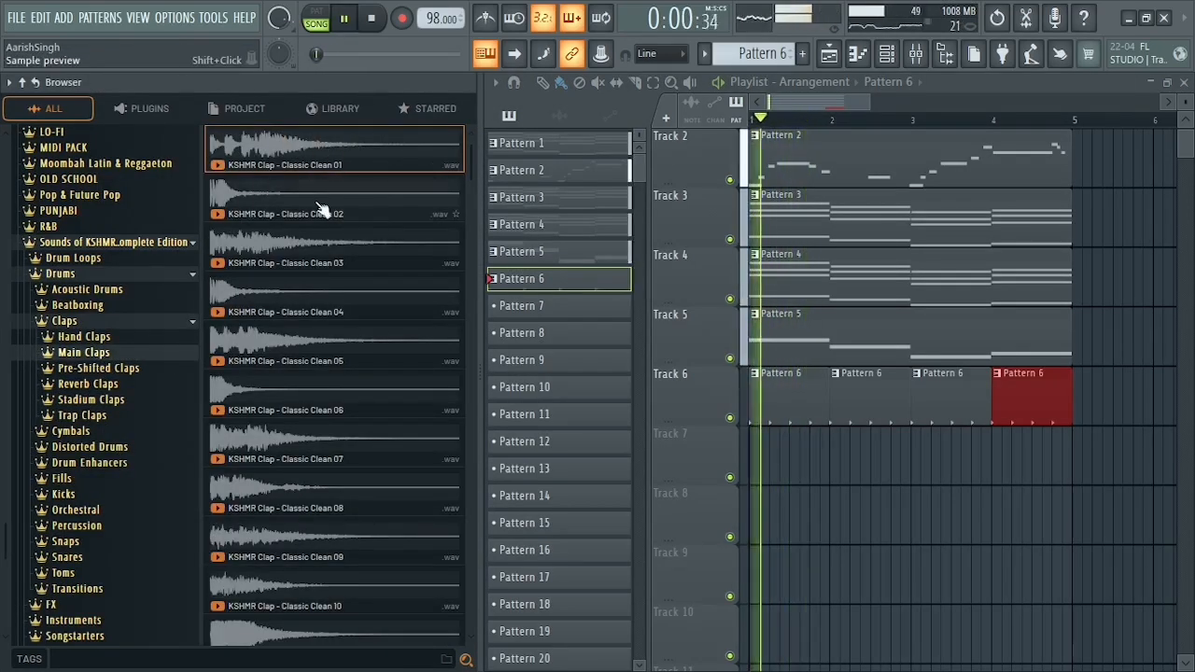
left_click_drag(326, 169, 247, 469)
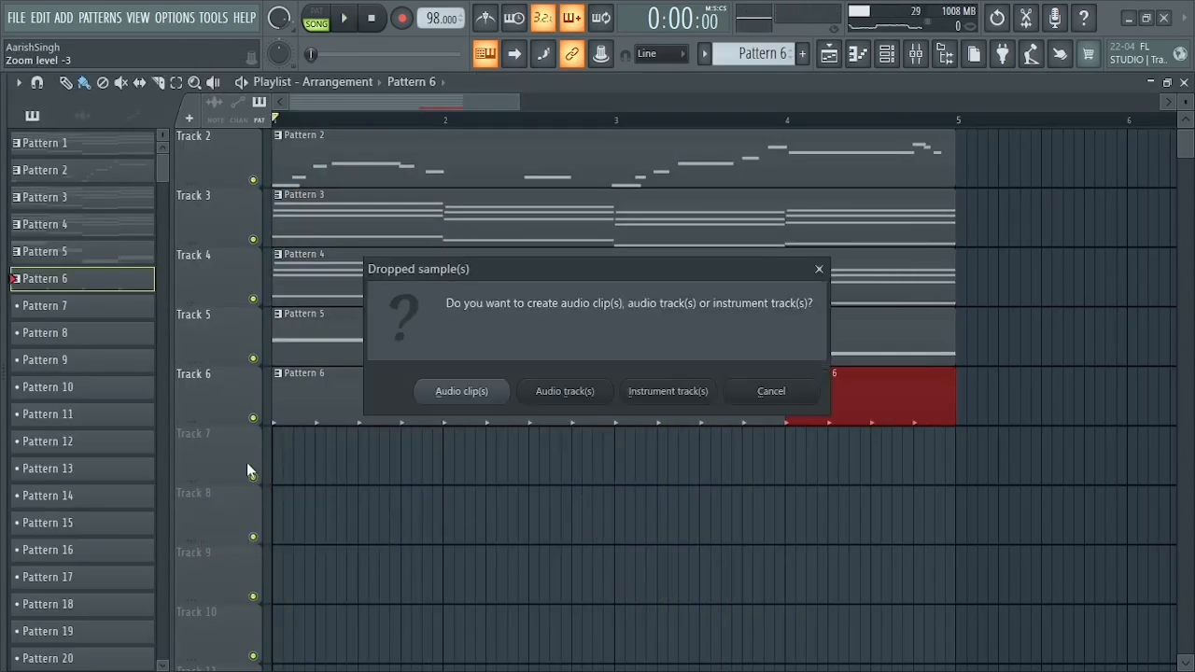
left_click(681, 390)
Step: Program the clap channel with hits on steps 5 and 13 and return to the Playlist
double_click(383, 452)
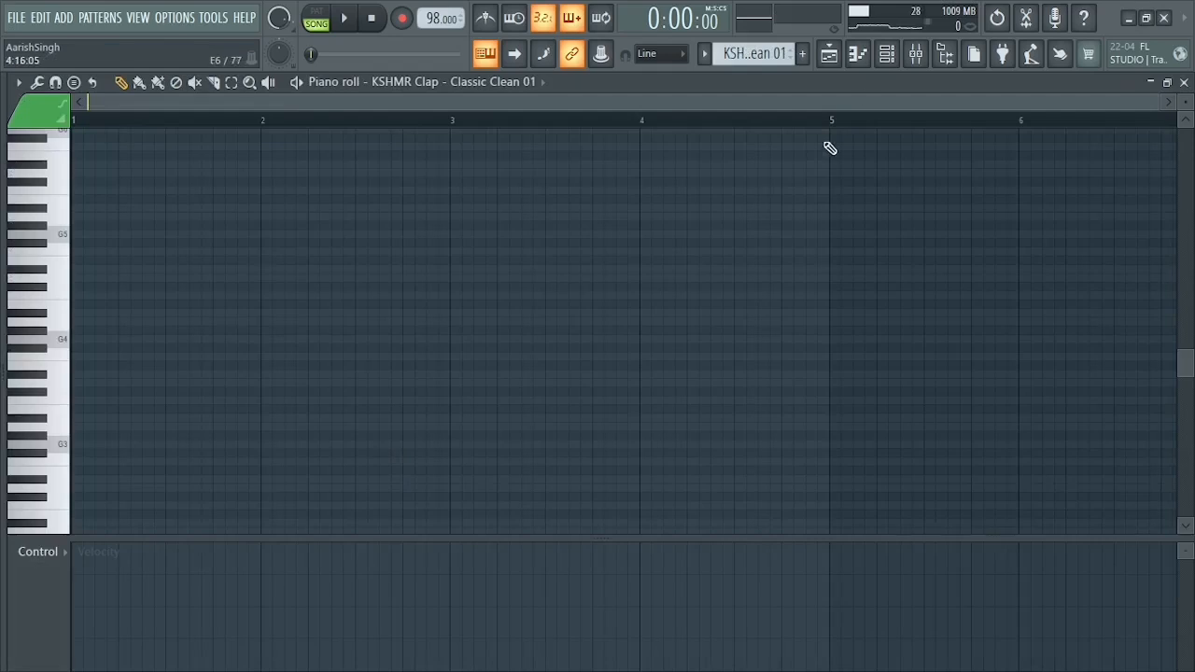
left_click(887, 54)
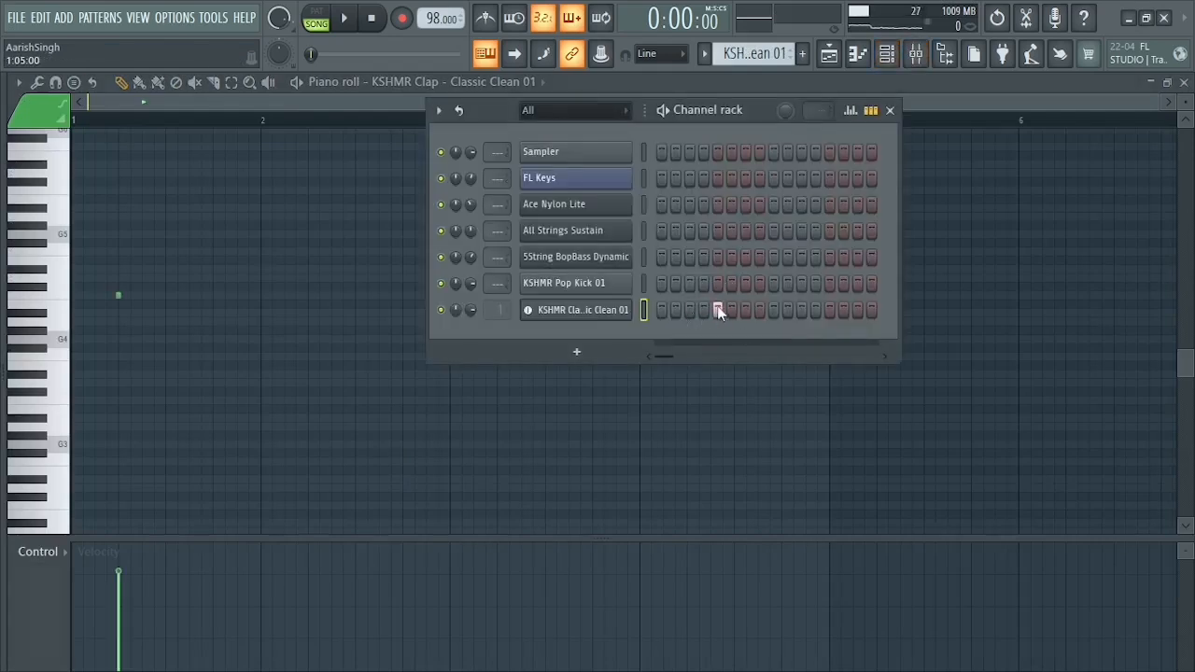
left_click(831, 310)
left_click(829, 54)
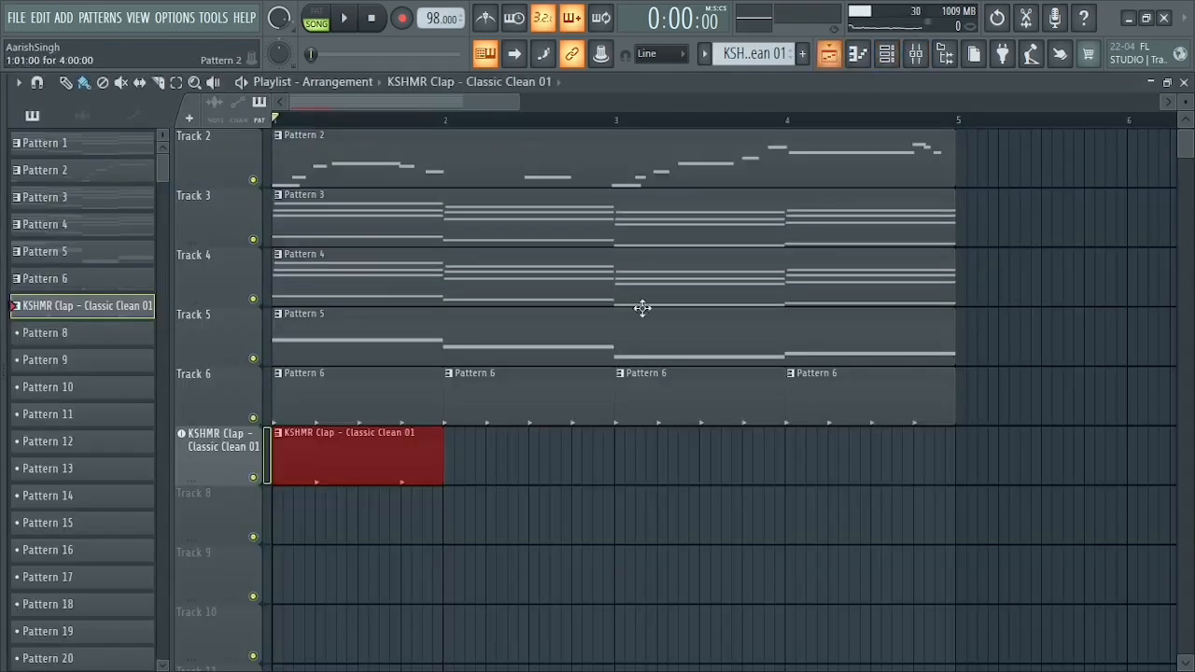
Step: Duplicate the clap clip three times to fill bars 2 to 4 of Track 7 and play the arrangement
key("ctrl+b")
key("ctrl+b")
key("ctrl+b")
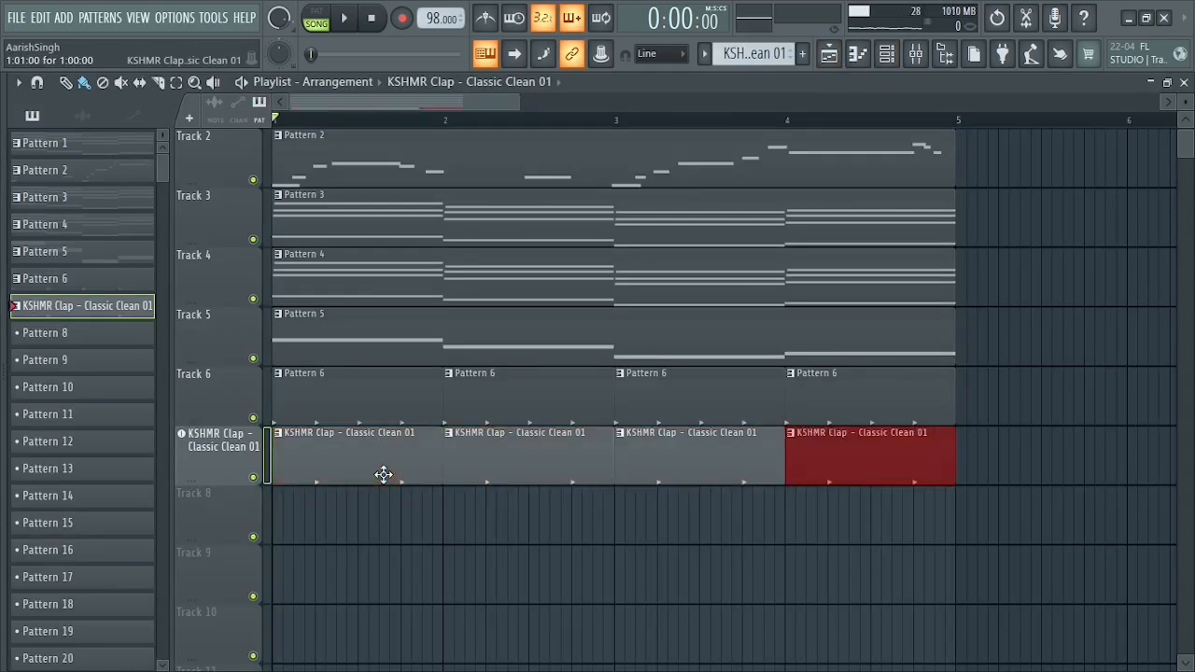
key("space")
scroll(419, 519, "down", 2)
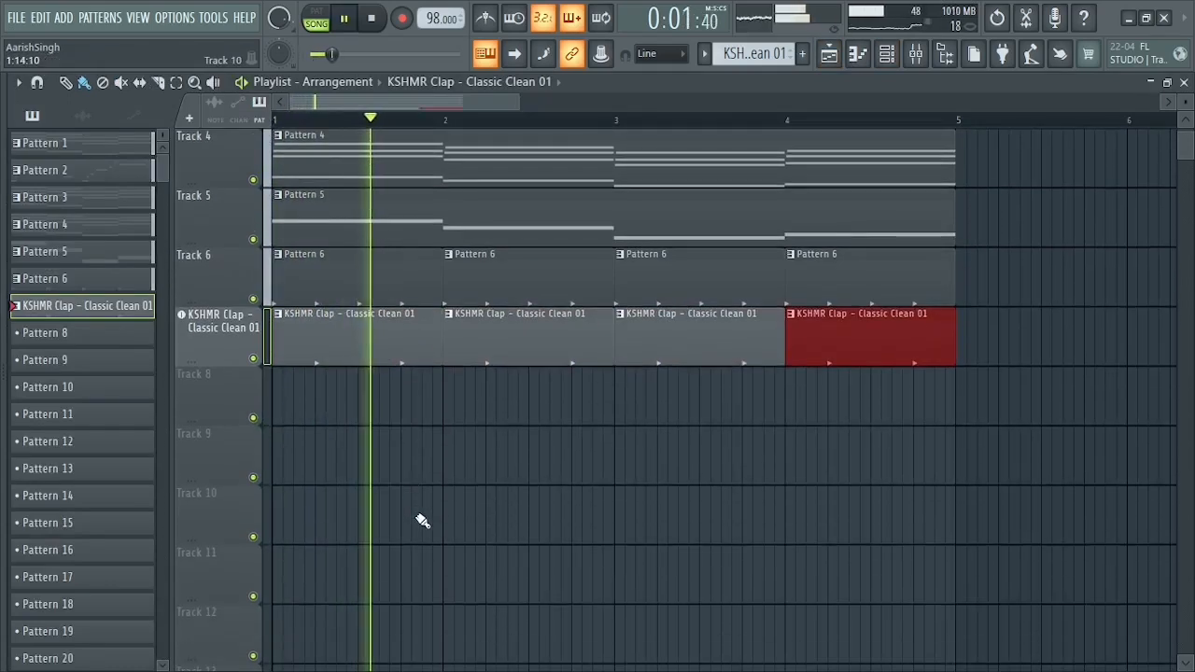
Step: Stop playback, collapse the Claps folder and show the Hi Hats Closed samples within Cymbals
key("alt+F8")
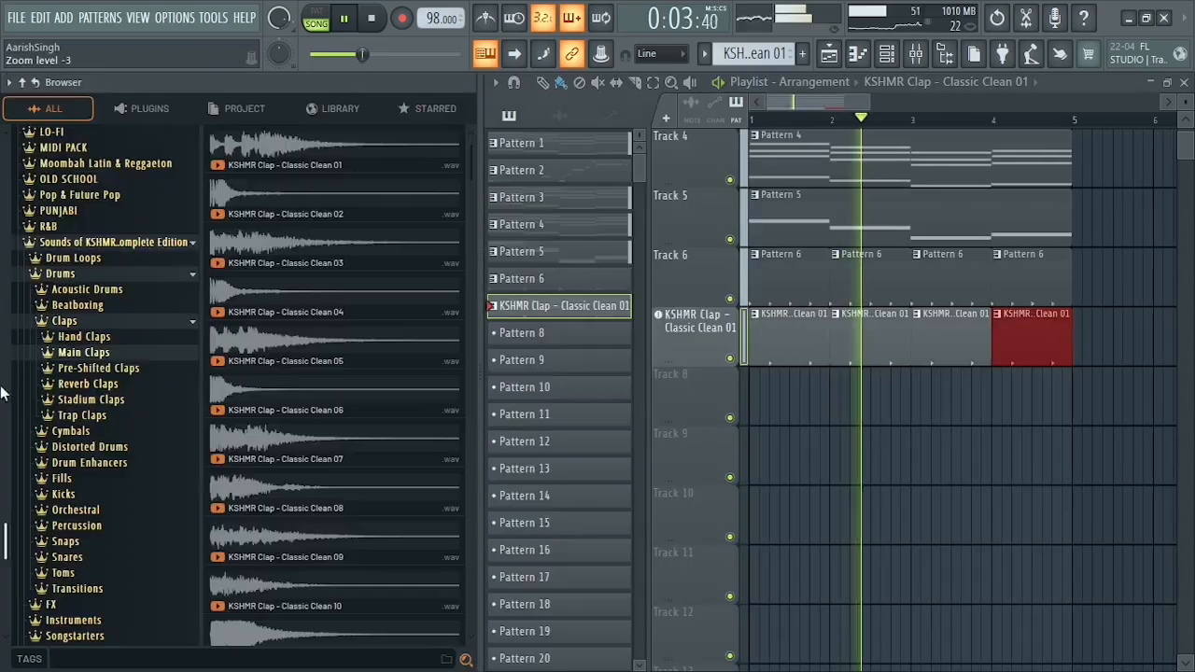
key("space")
left_click(104, 321)
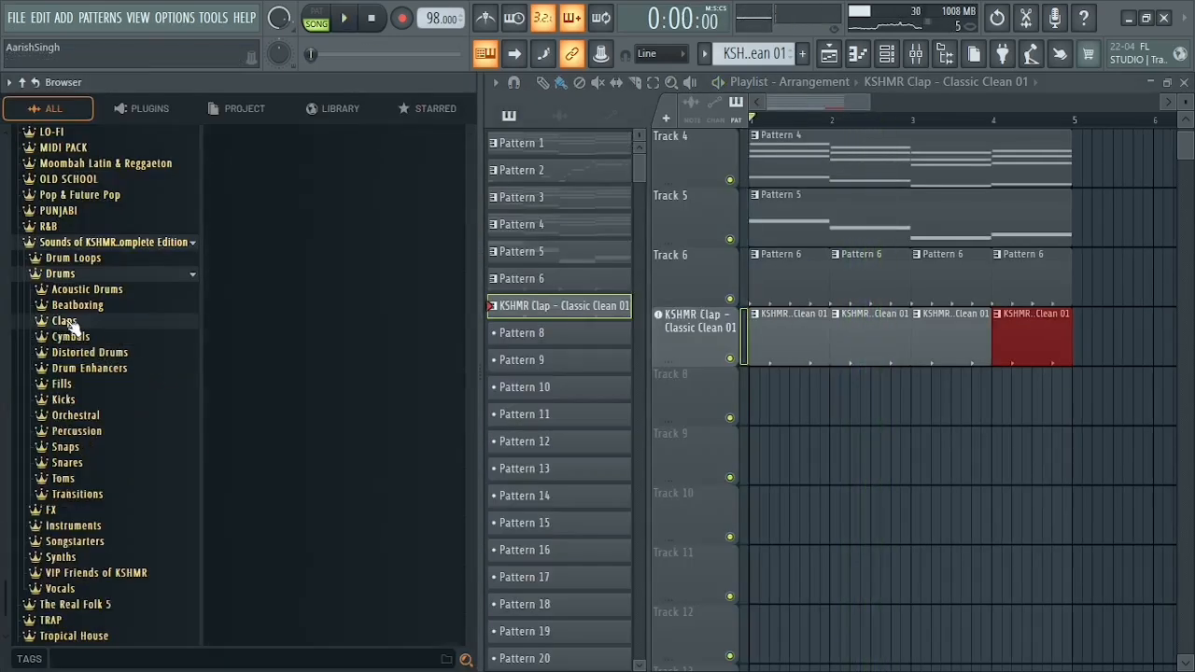
left_click(122, 338)
left_click(149, 370)
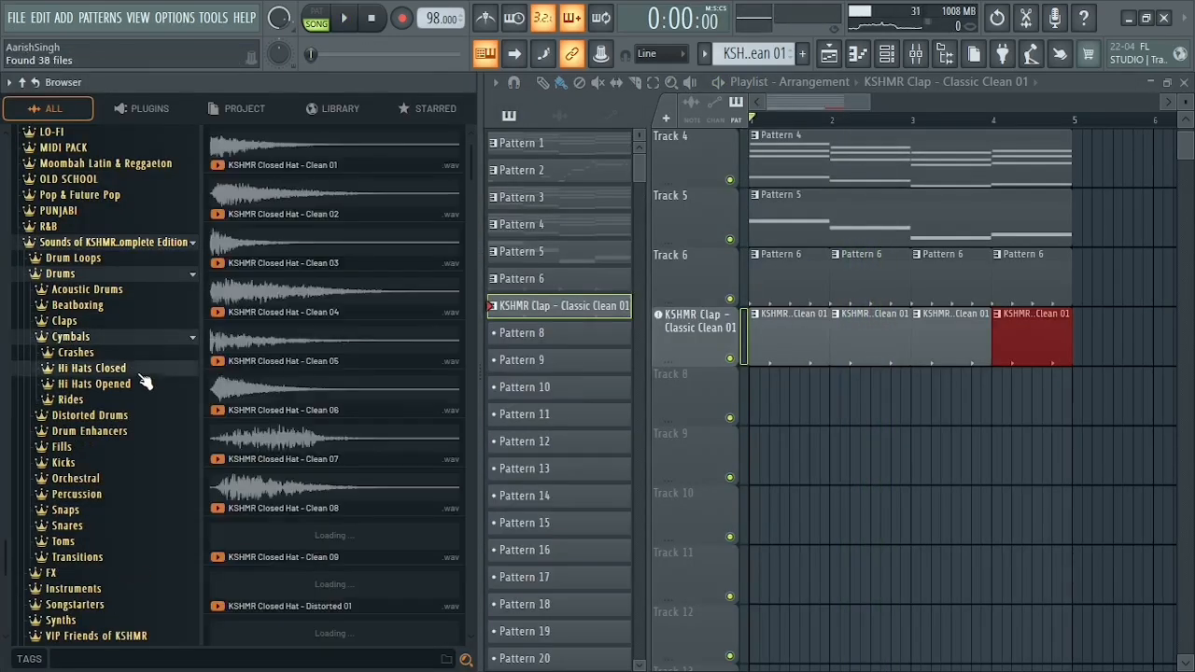
Step: Audition the closed hat samples against the playing arrangement and add KSHMR Closed Hat - Clean 06 to Track 8 as an instrument track
key("space")
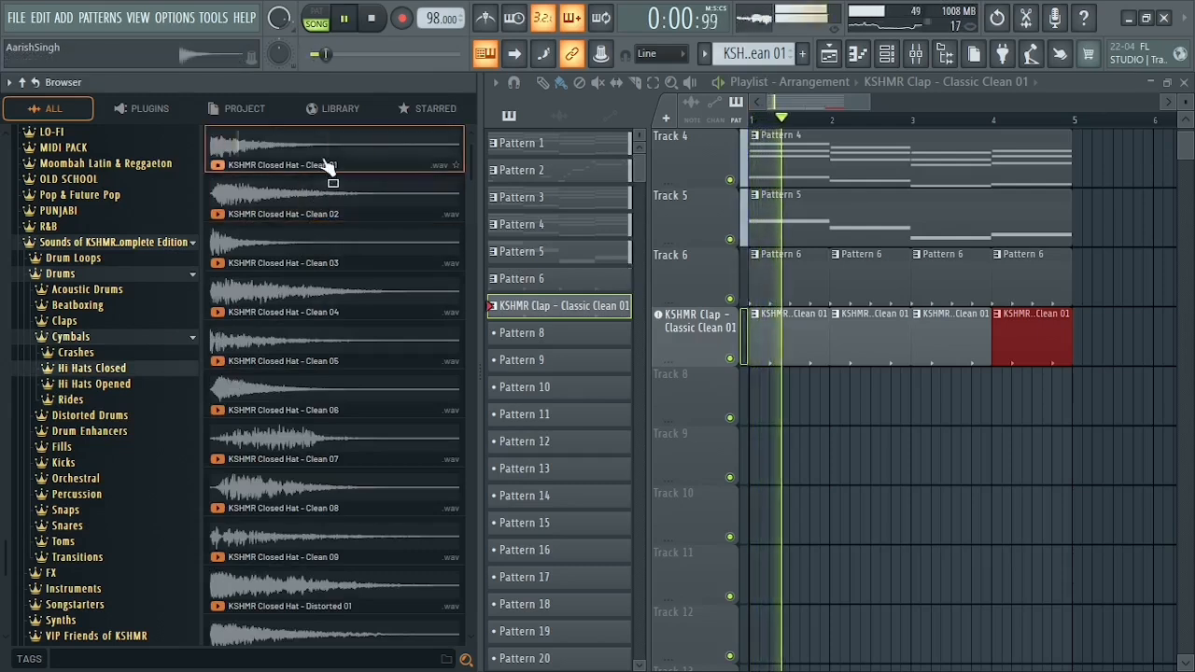
left_click(320, 251)
left_click(309, 360)
left_click(308, 407)
key("space")
key("space")
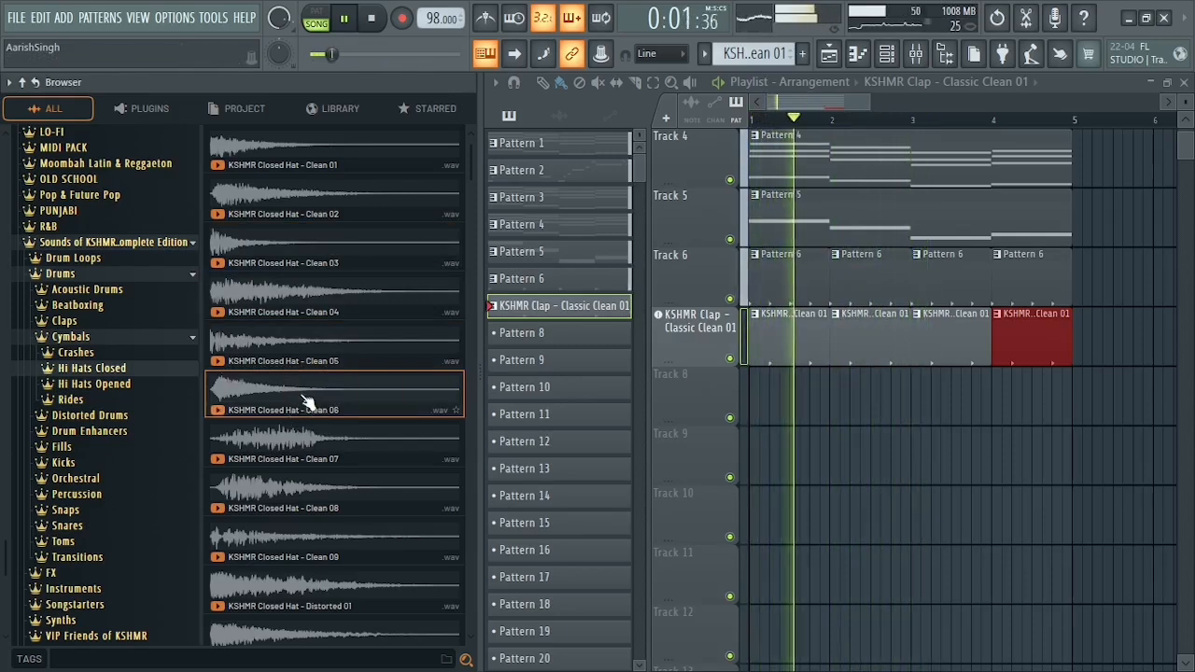
left_click_drag(393, 402, 233, 390)
left_click(667, 391)
key("space")
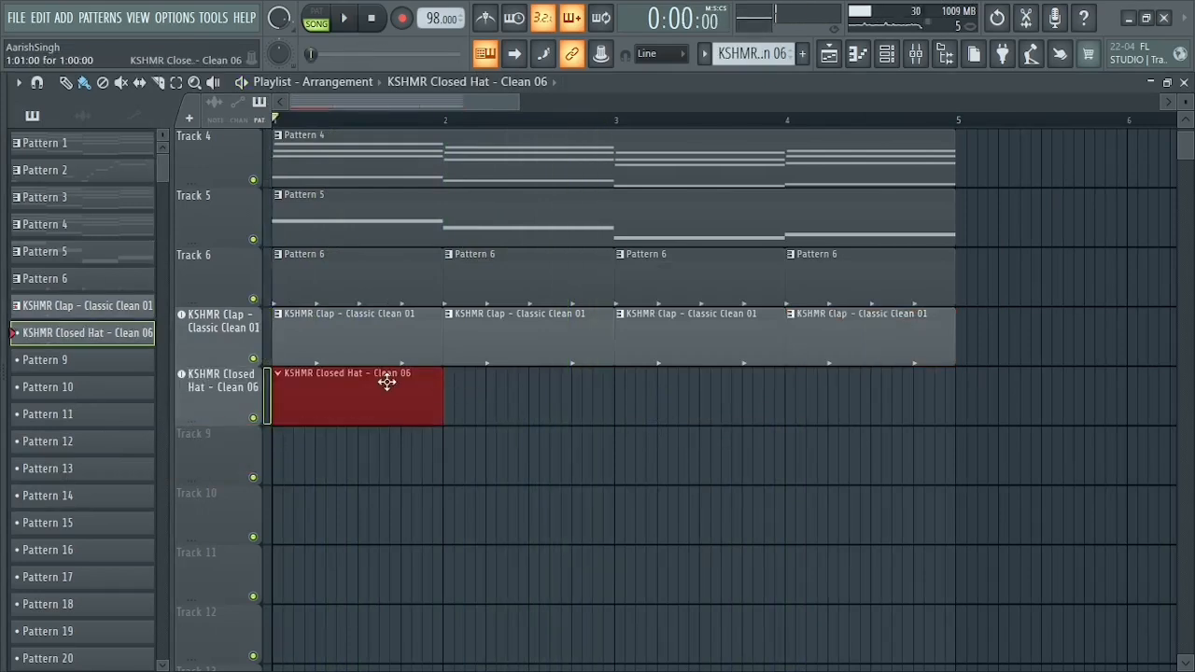
Step: Fill the closed hat channel in the Channel rack with a hit every 2 steps
left_click(887, 54)
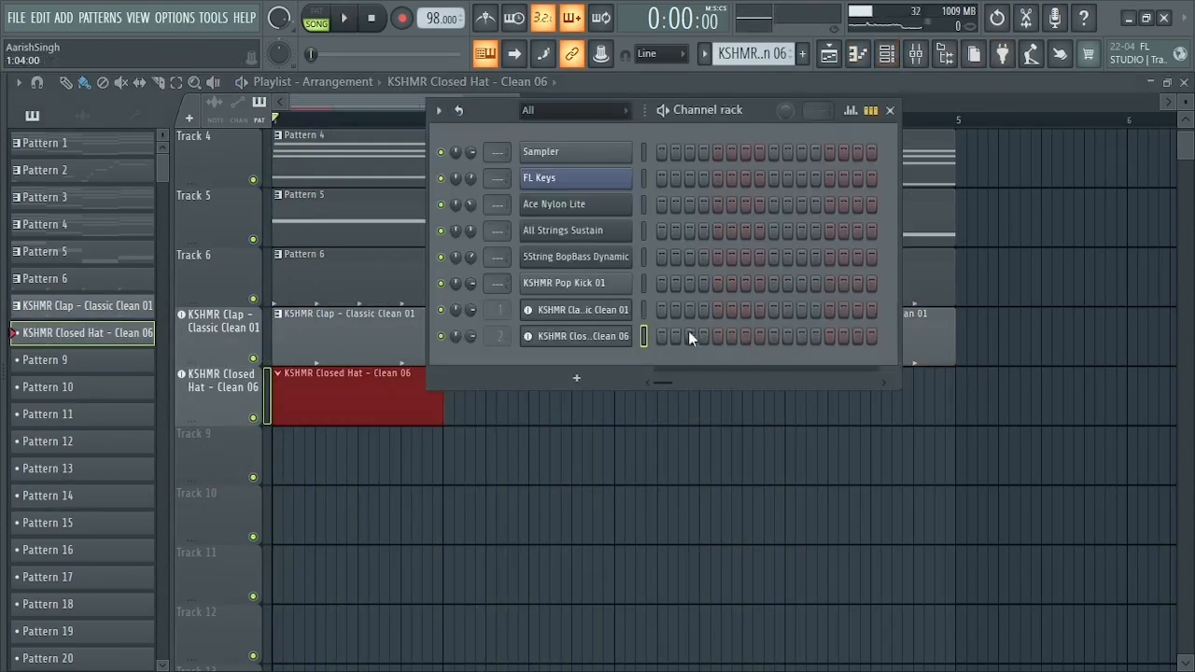
right_click(601, 339)
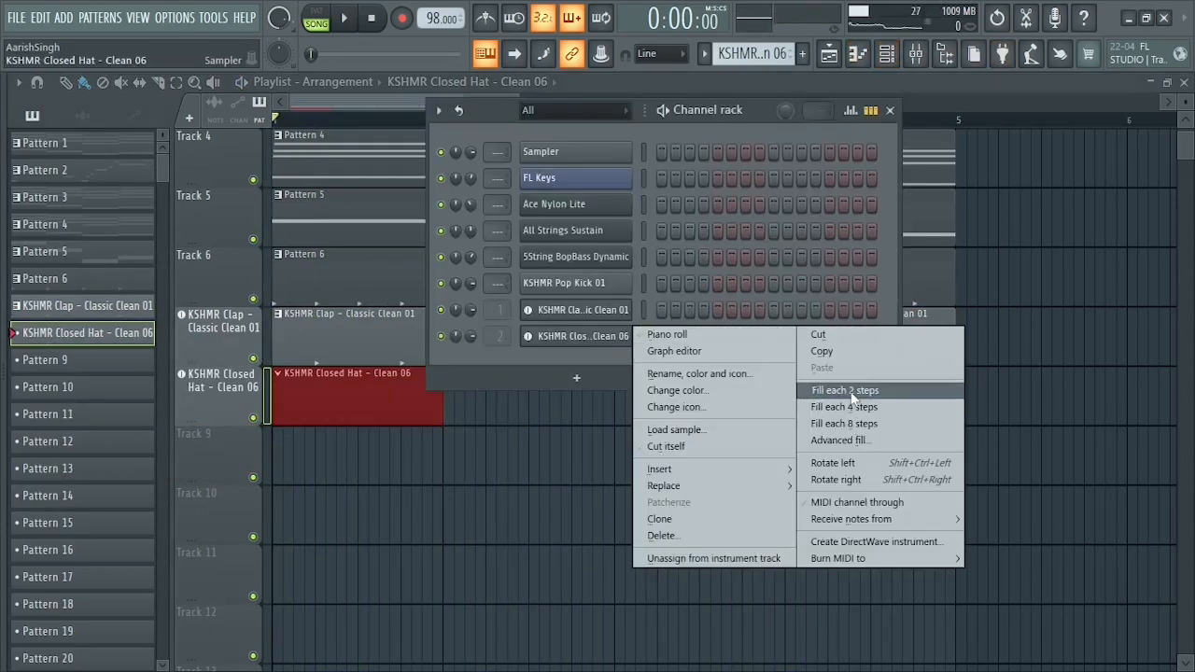
left_click(827, 391)
Step: Lower the velocities of the closed hat hits on steps 3, 7, 11 and 15 by varying amounts and return to the Playlist
left_click(851, 110)
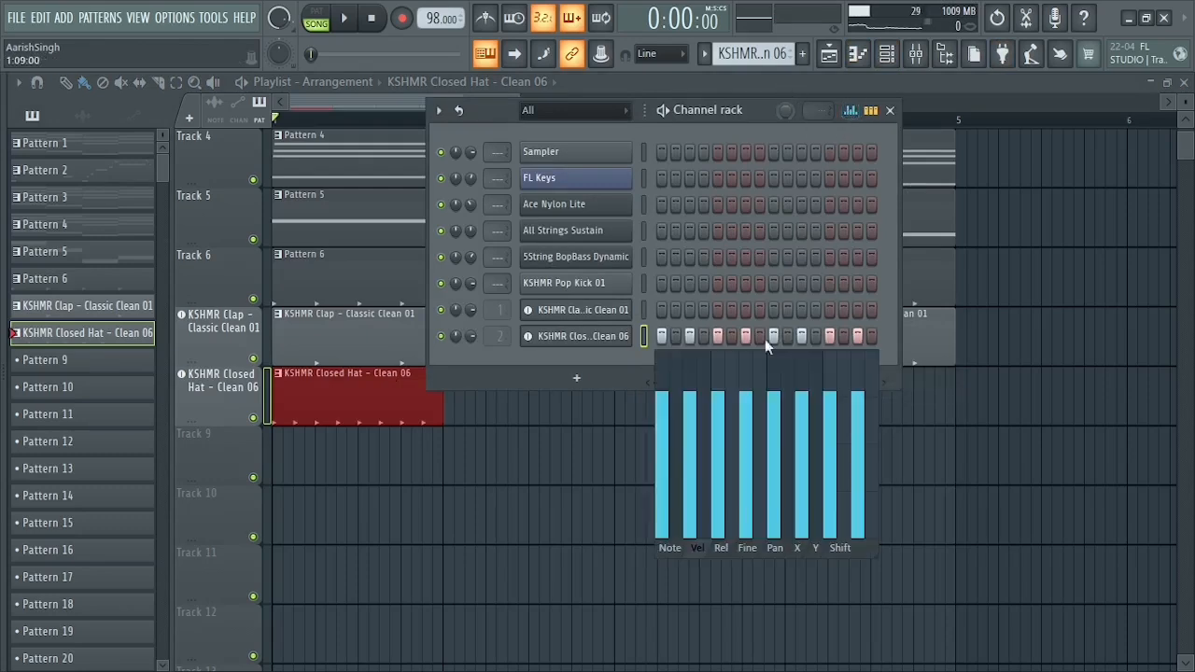
left_click(691, 412)
left_click(745, 436)
left_click(801, 423)
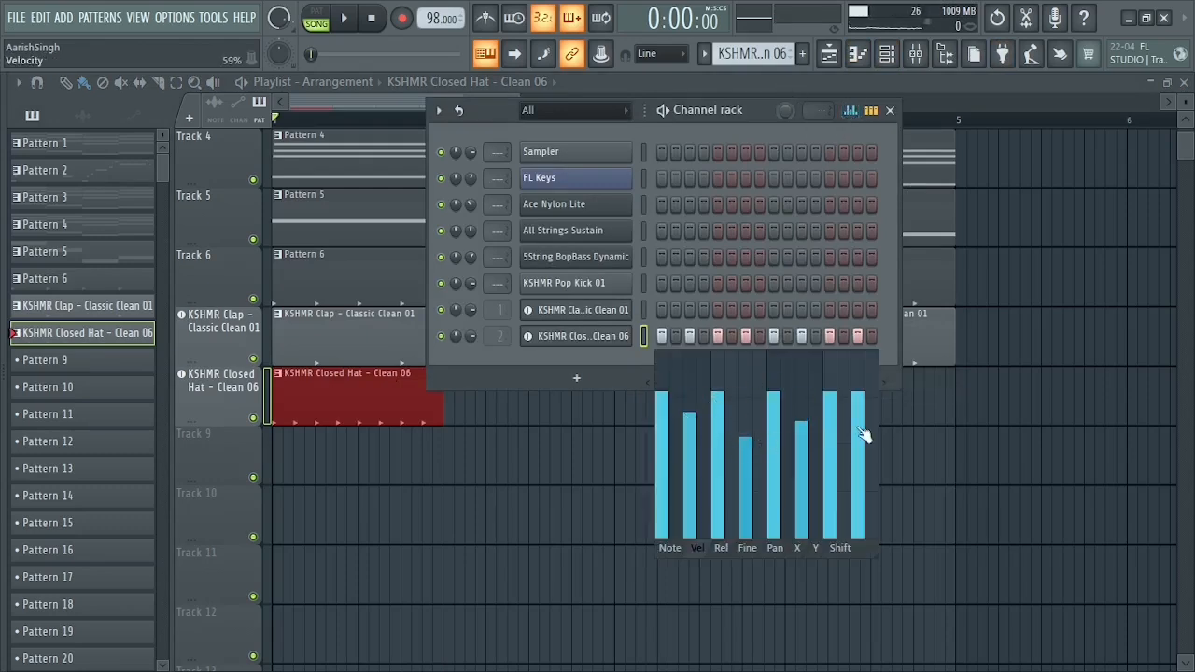
left_click(857, 427)
left_click(851, 111)
left_click(890, 110)
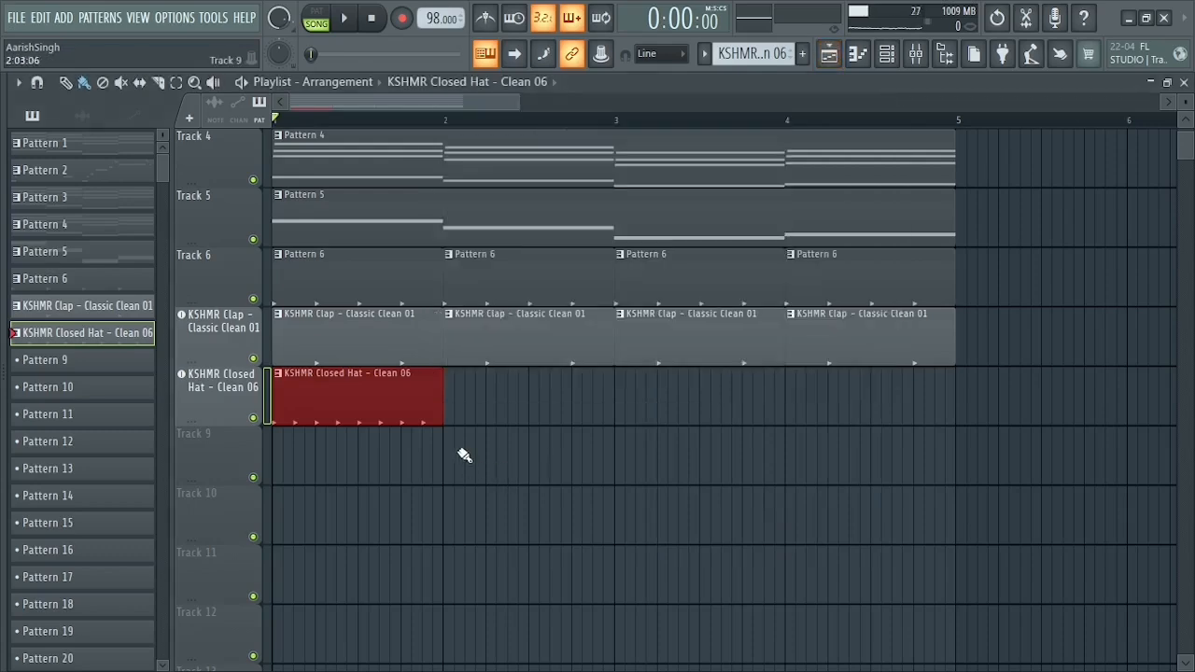
Step: Duplicate the closed hat clip three times to fill bars 2 to 4 of Track 8 and play the arrangement
key("ctrl+b")
key("ctrl+b")
key("ctrl+b")
key("space")
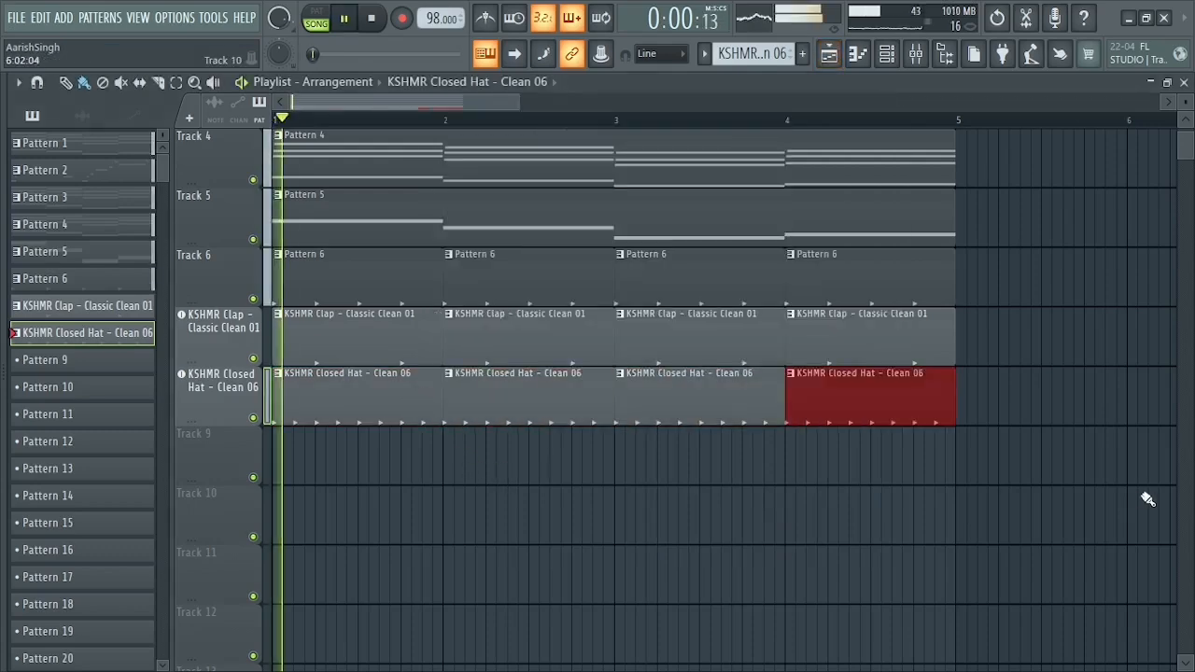
scroll(1158, 327, "up", 3)
left_click_drag(1186, 102, 1186, 114)
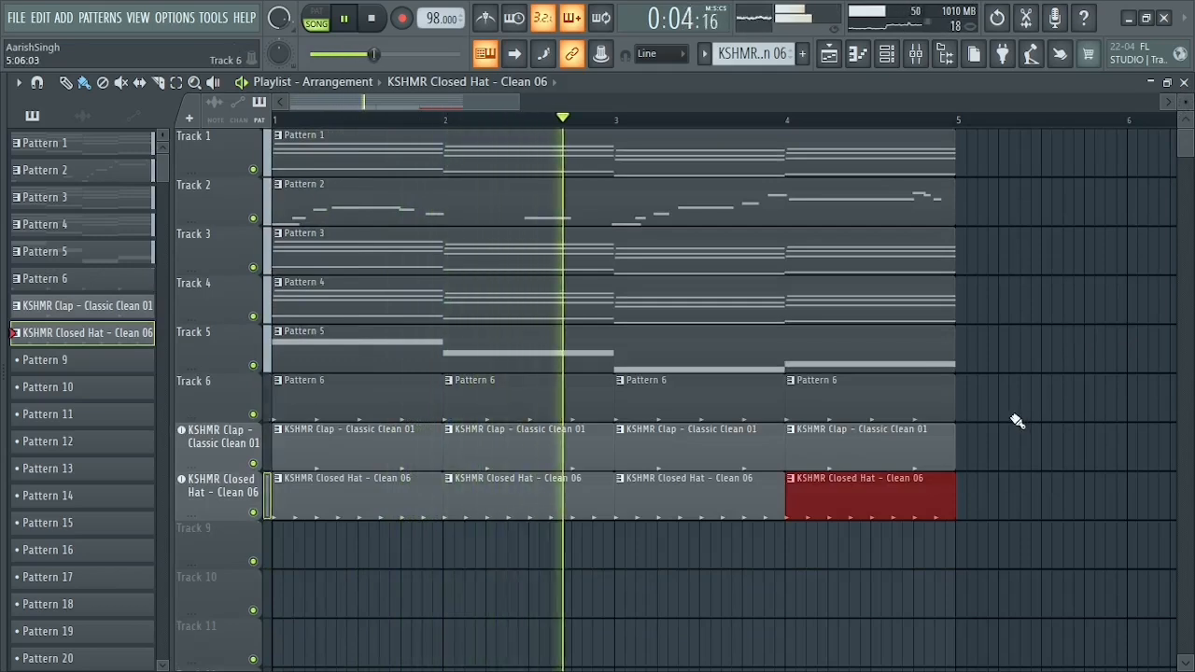
scroll(1009, 436, "down", 1)
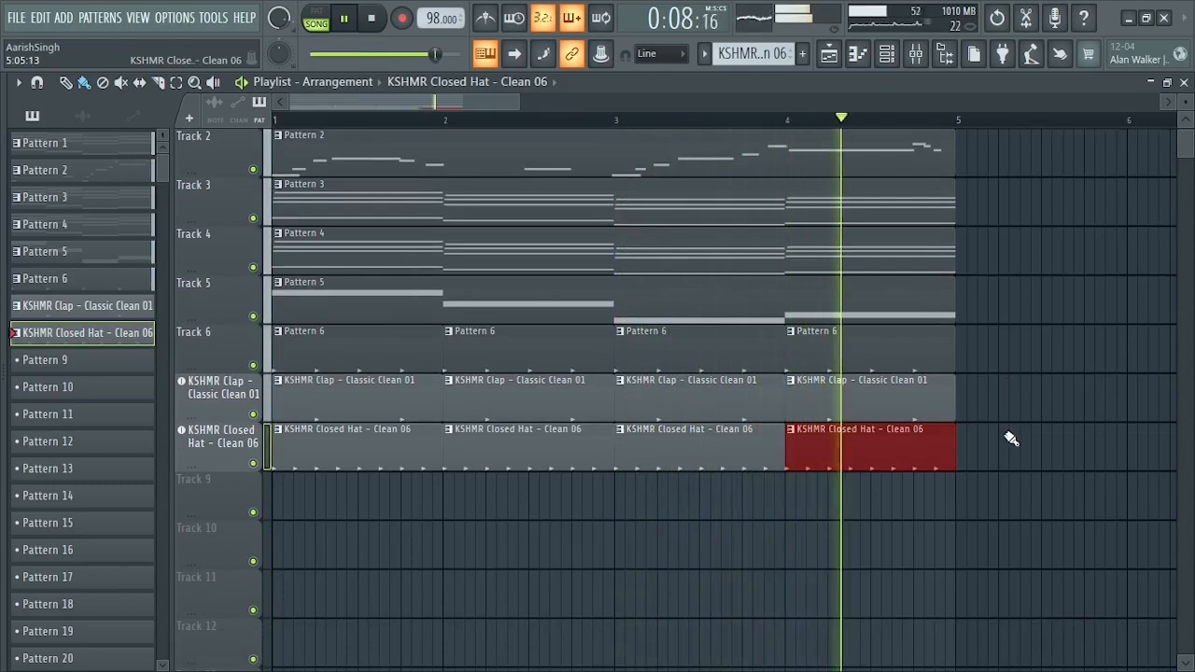
key("space")
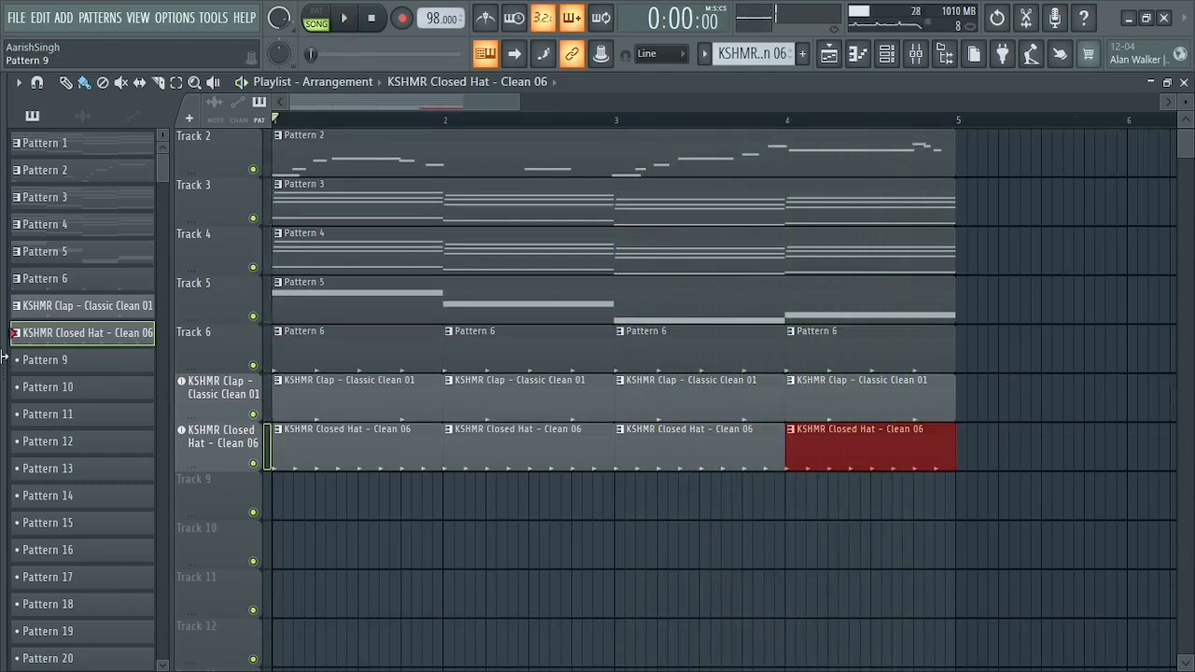
Step: Collapse the Cymbals and Drums folders in the Browser and hide the Browser again
key("alt+F8")
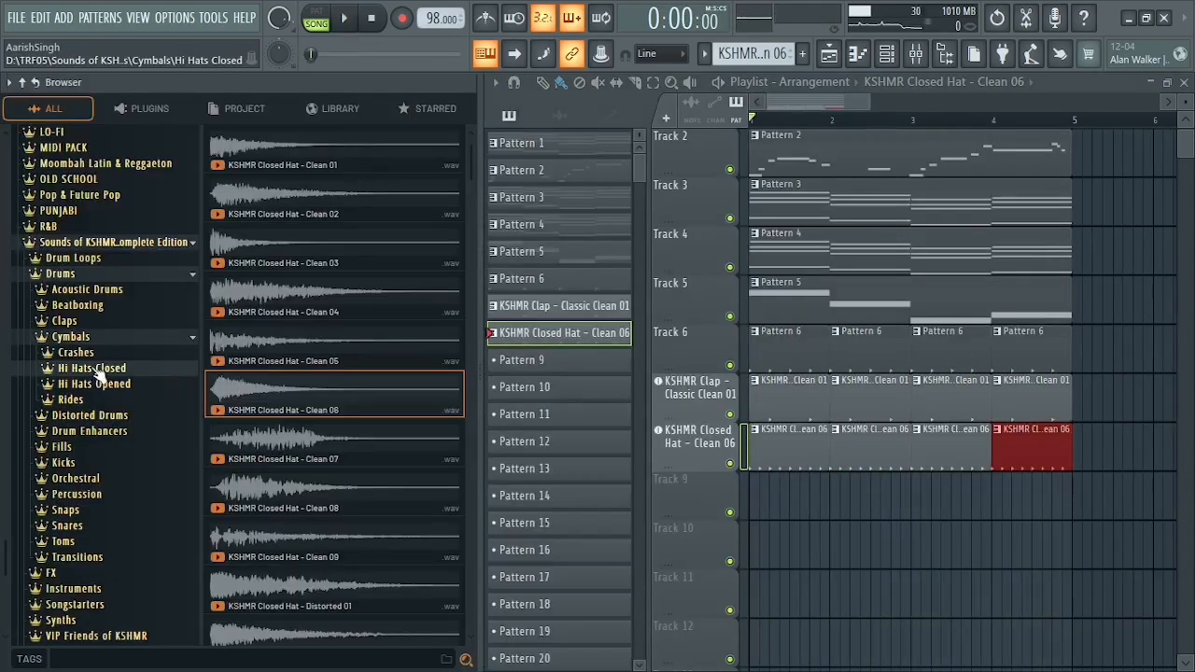
left_click(75, 338)
left_click(96, 276)
key("alt+F8")
scroll(1120, 322, "up", 1)
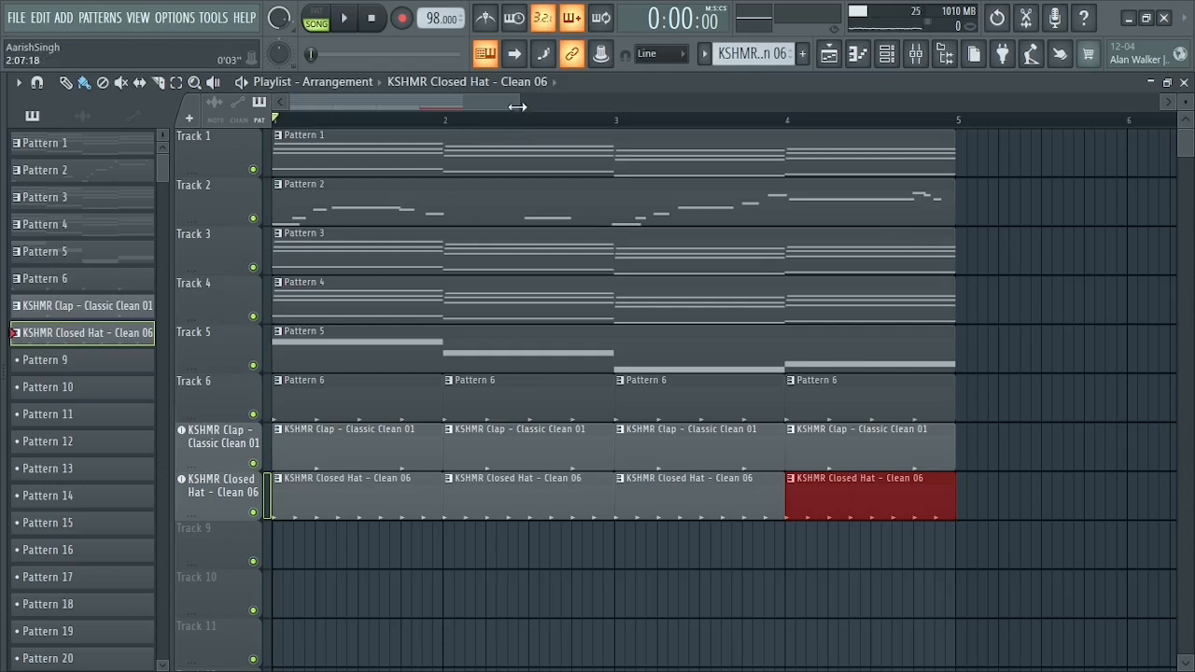
Step: Move all clips on Tracks 2 to 8 so they start at bar 5 and play the arrangement
left_click_drag(517, 109, 662, 108)
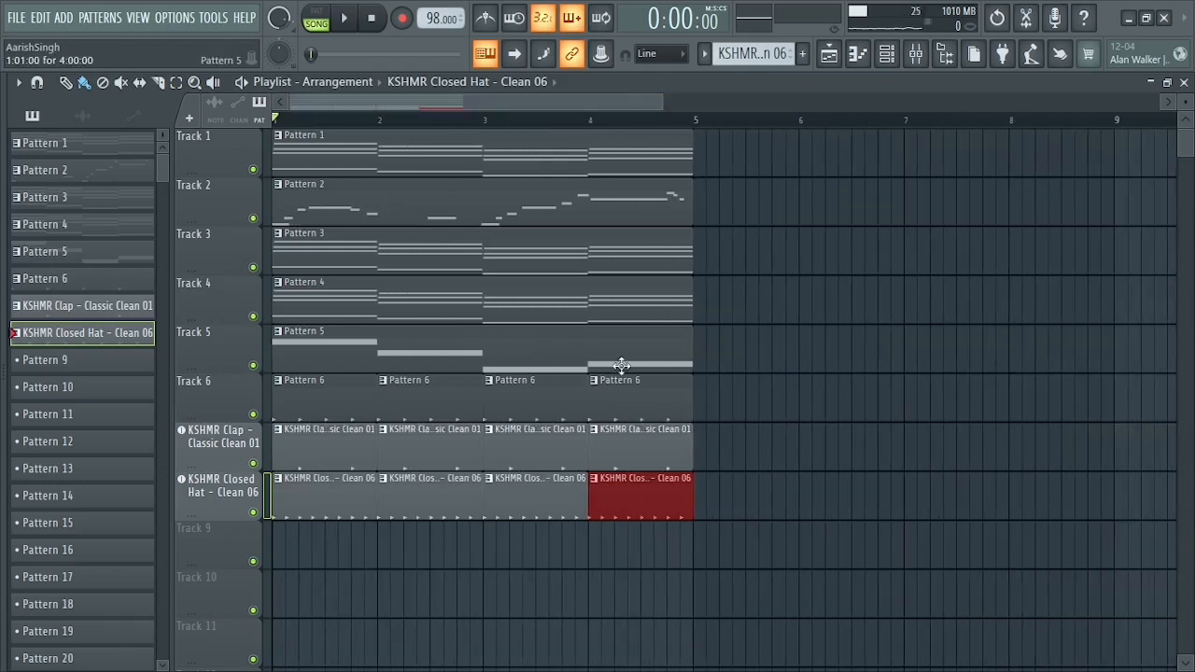
left_click_drag(714, 179, 317, 535)
left_click_drag(310, 217, 732, 221)
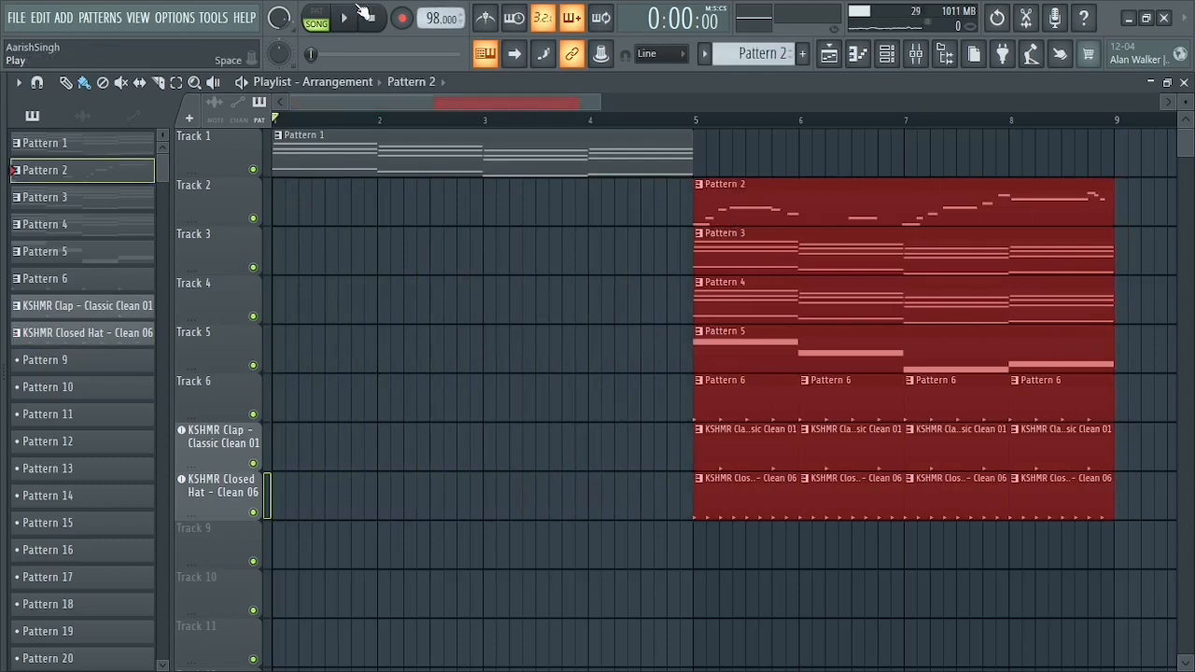
left_click(346, 17)
scroll(884, 122, "down", 3)
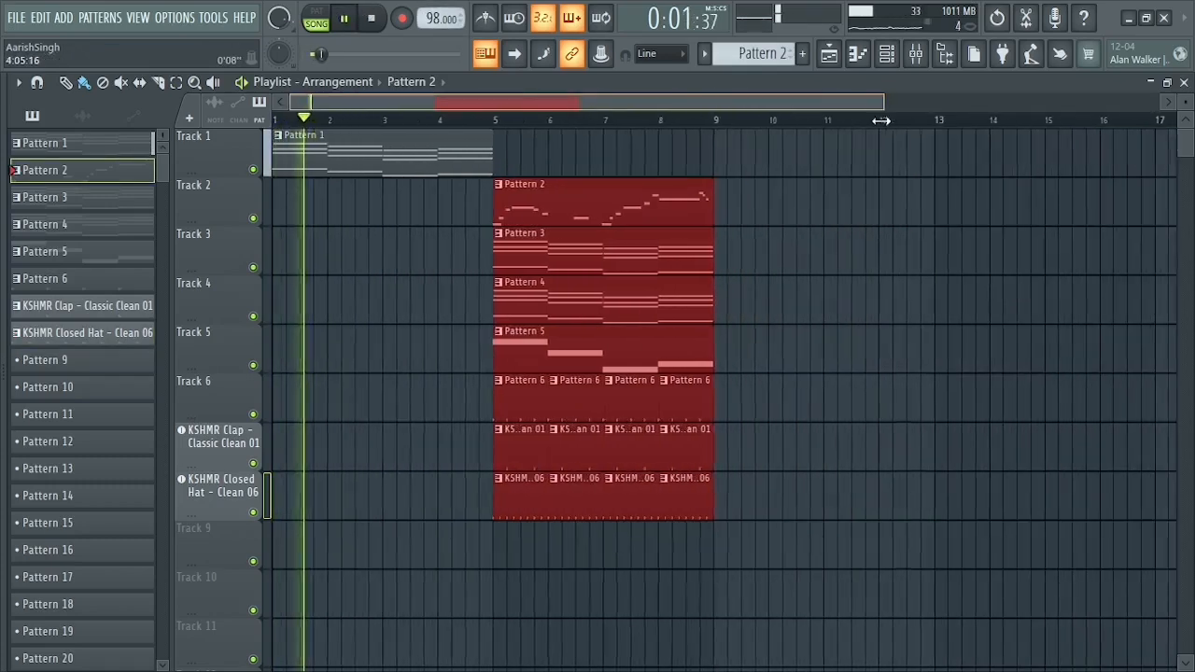
key("space")
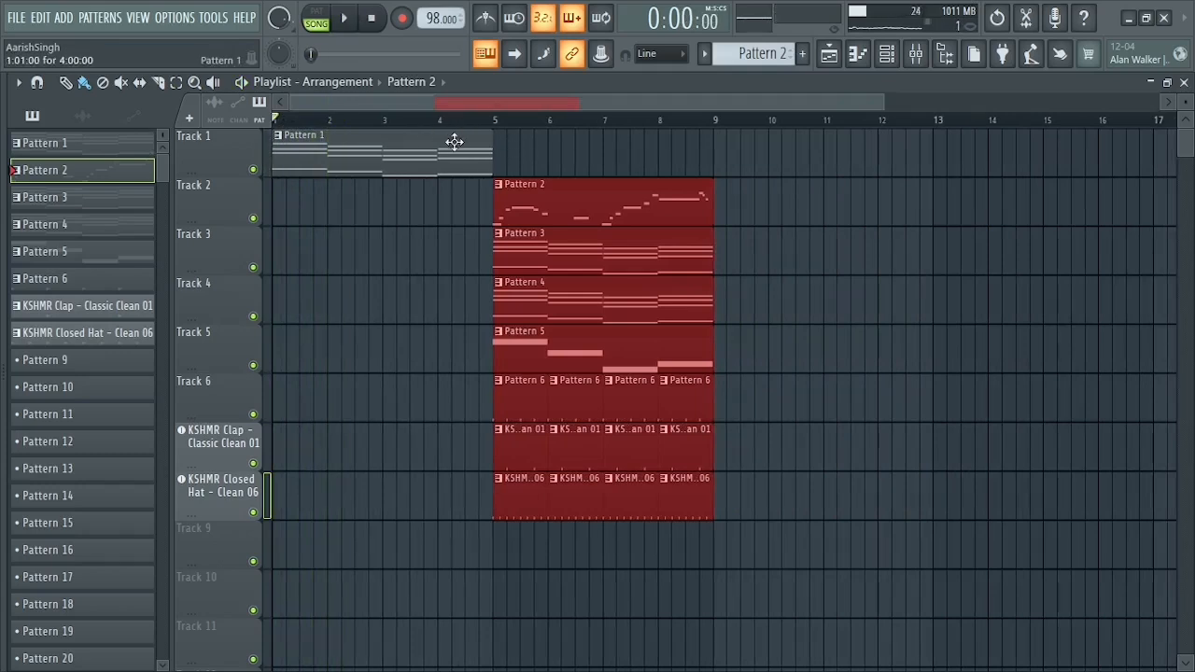
Step: Duplicate the Pattern 1 clip three times to fill Track 1 through bar 16 and set the playback position midway through bar 4
left_click(454, 141)
key("ctrl+b")
key("ctrl+b")
key("ctrl+b")
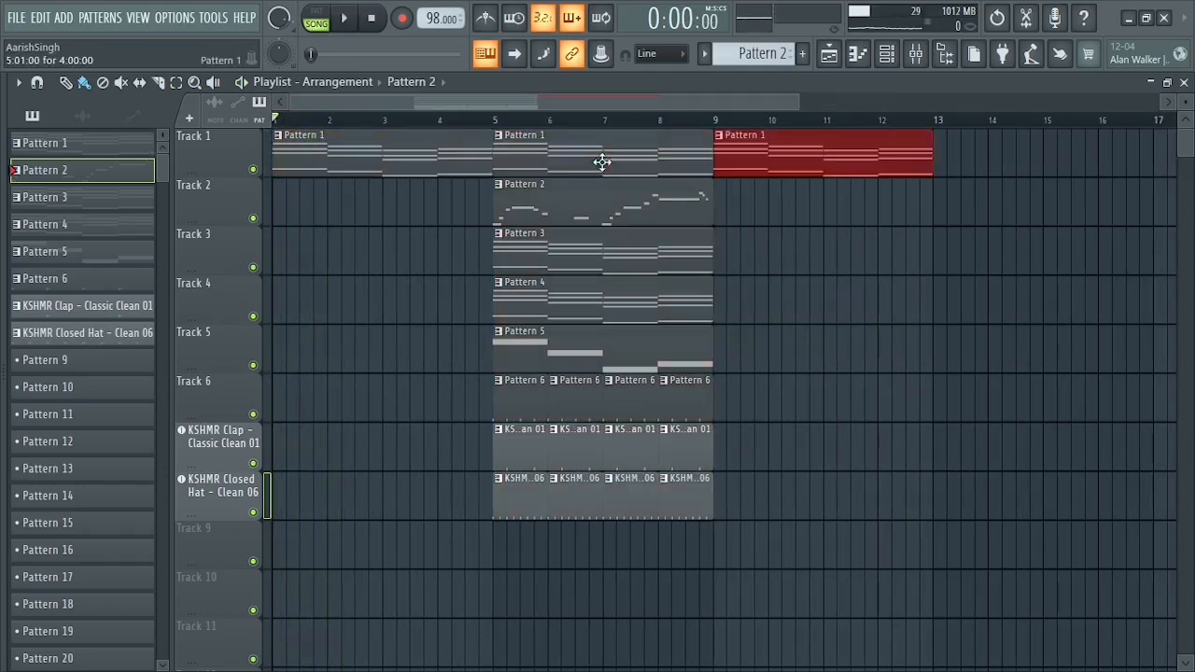
left_click(409, 120)
mouse_move(567, 208)
left_mouse_down()
mouse_move(341, 207)
mouse_move(598, 224)
mouse_move(564, 220)
left_mouse_up()
left_click_drag(458, 120, 488, 122)
left_click(716, 121)
left_click(474, 124)
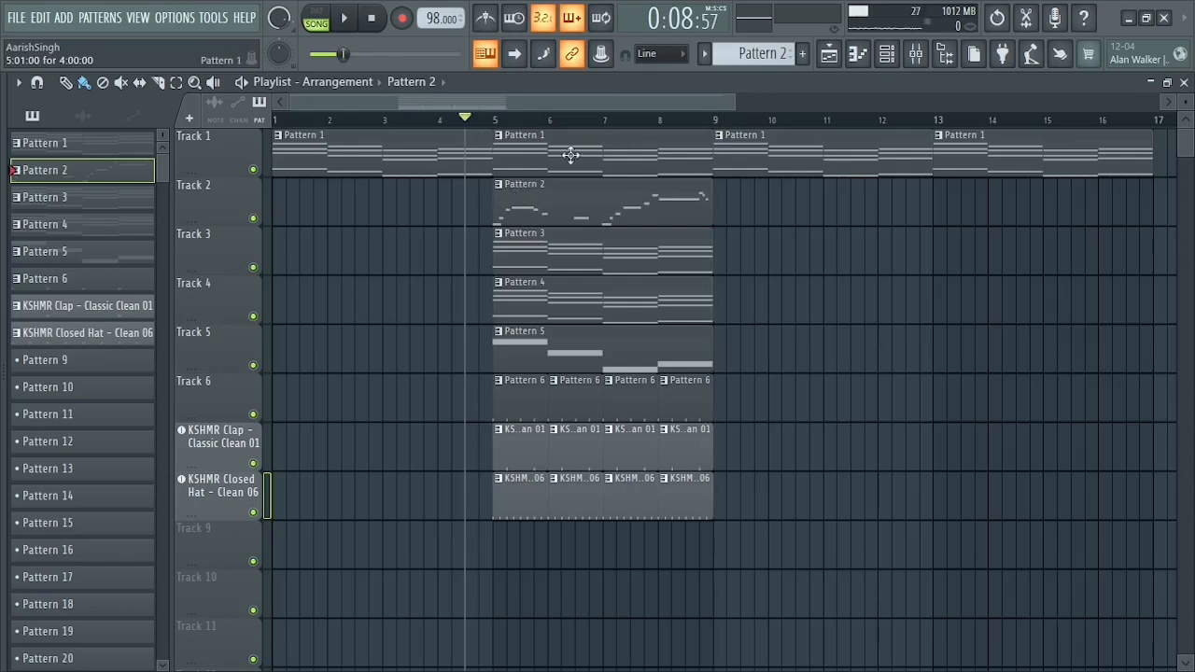
Step: Move the clips on Tracks 3 to 8 so they start at bar 9 and play the transition into the Pattern 2 section
left_click_drag(732, 276, 499, 533)
left_click_drag(720, 230, 533, 414)
left_click_drag(569, 262, 792, 284)
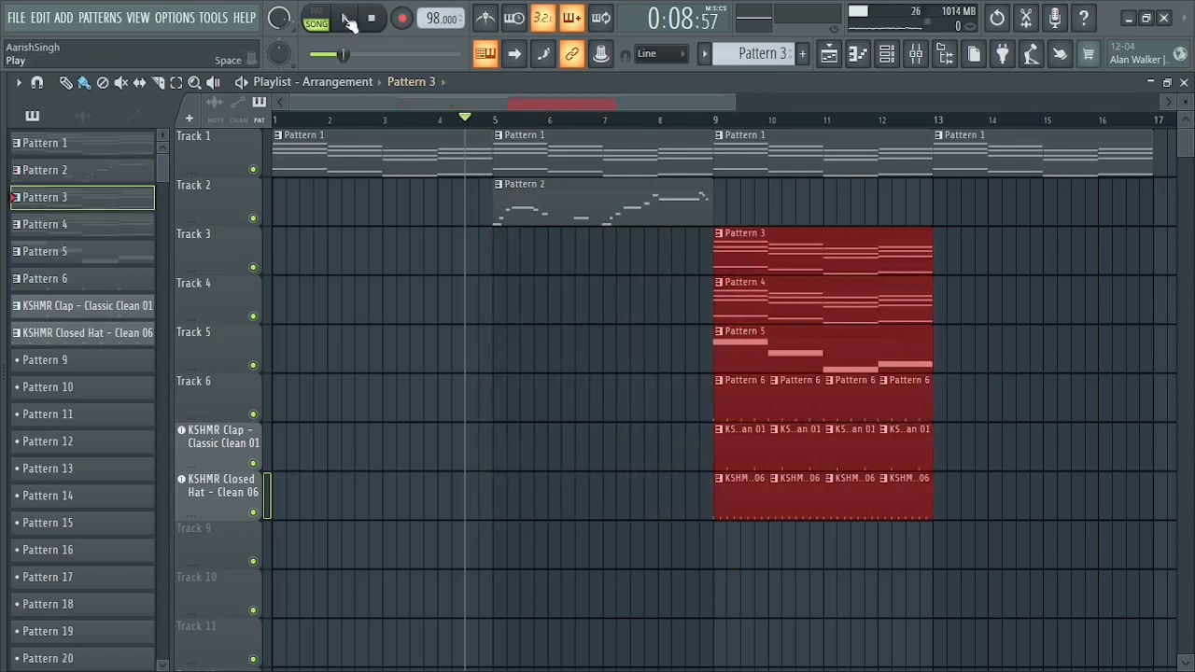
left_click(348, 21)
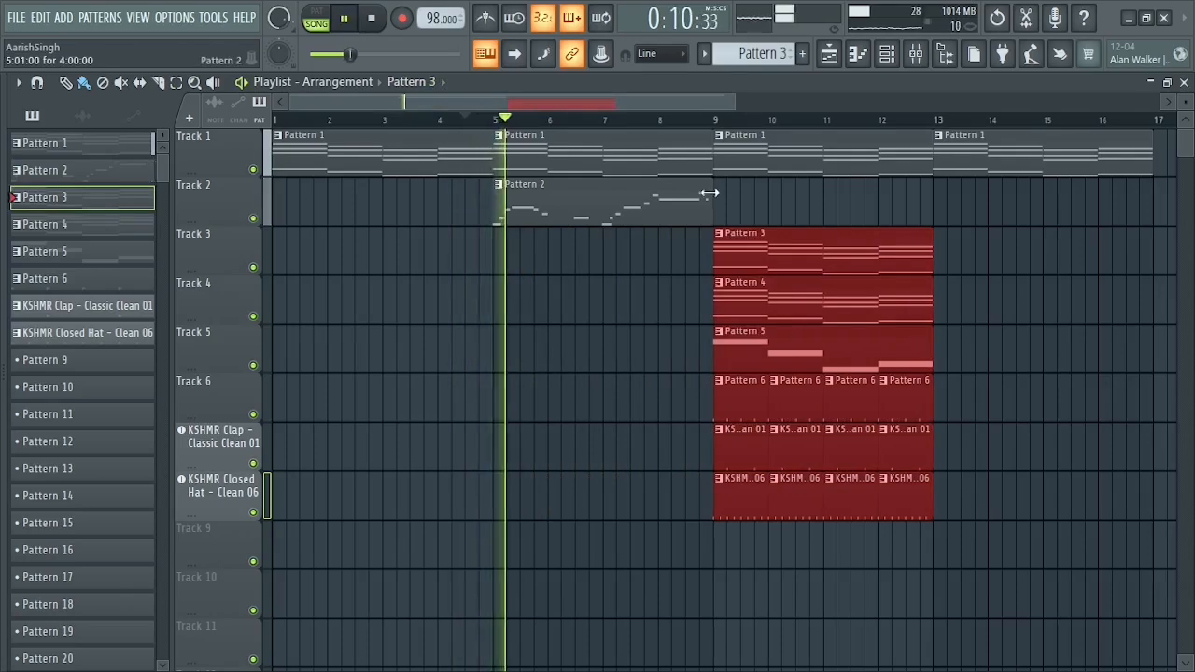
left_click(740, 100)
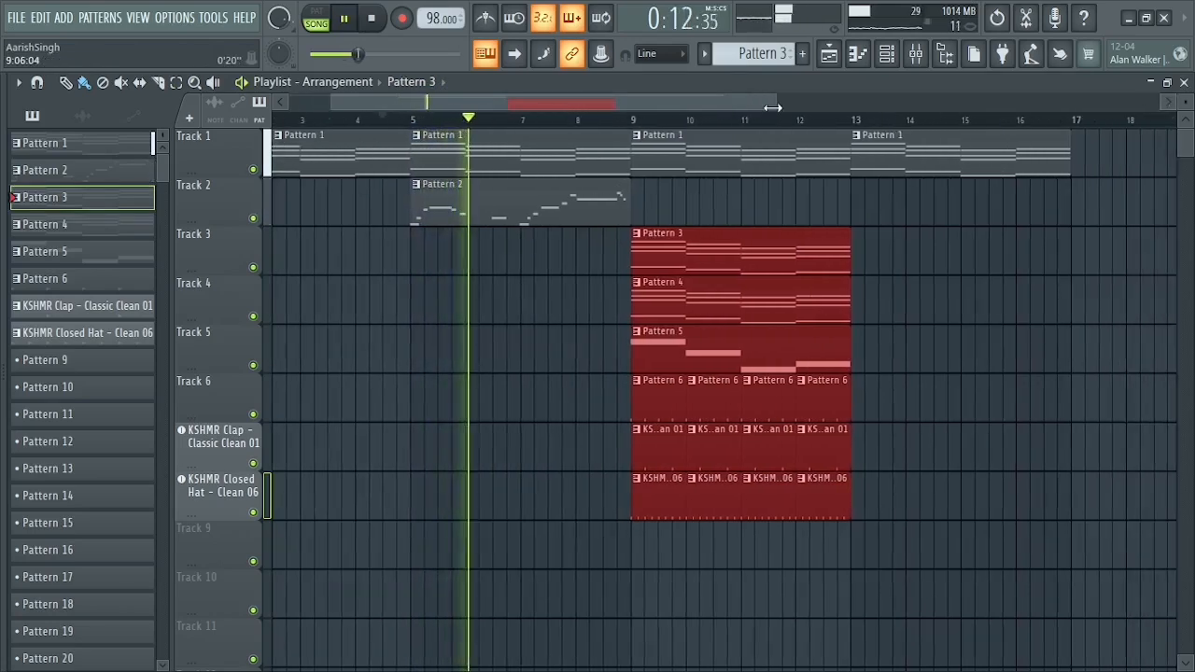
left_click_drag(774, 109, 934, 106)
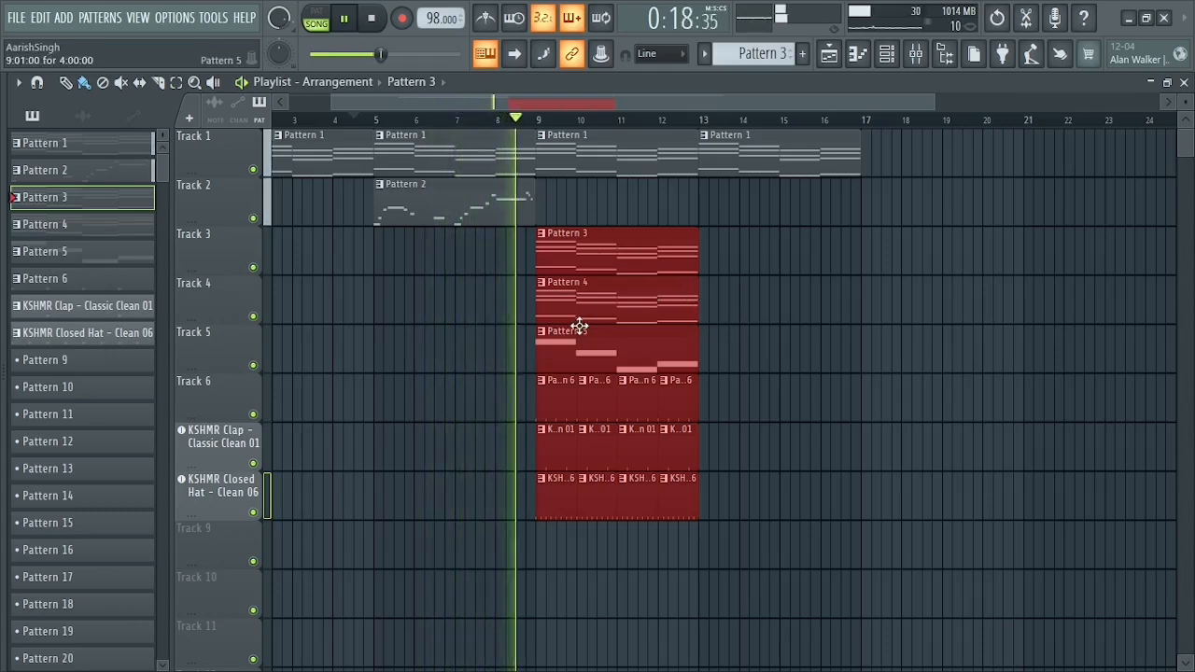
key("space")
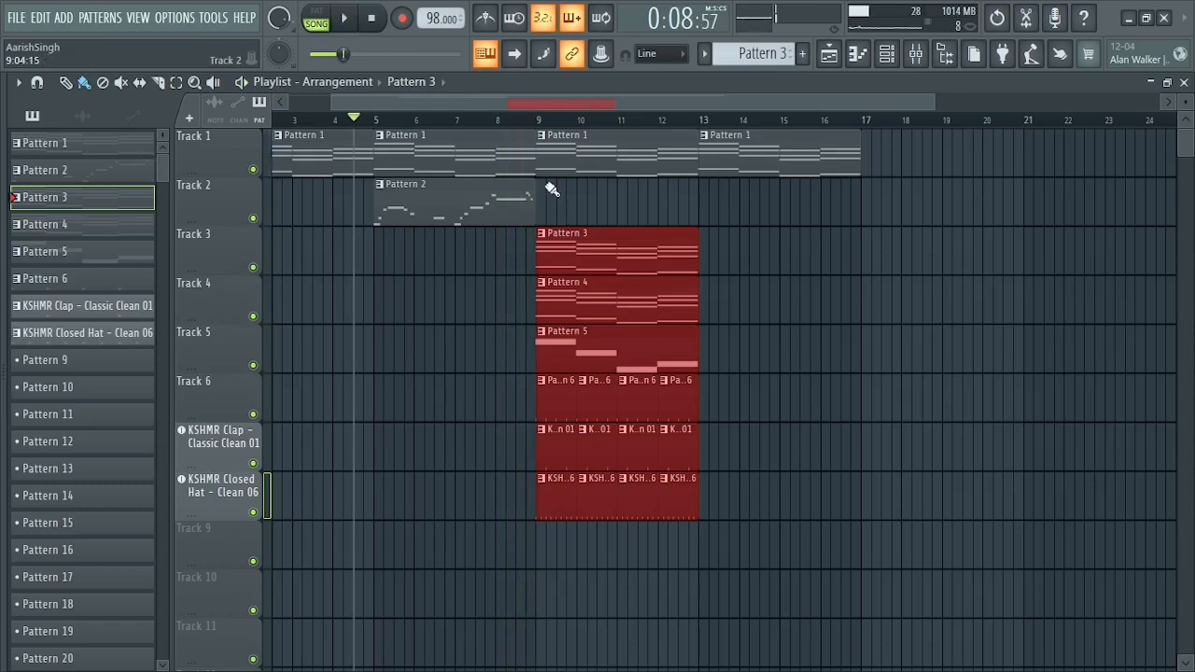
Step: Set the playback position to bar 9 and move the Pattern 6, clap and closed hat clips to start at bar 13
left_click(538, 119)
scroll(538, 121, "up", 1)
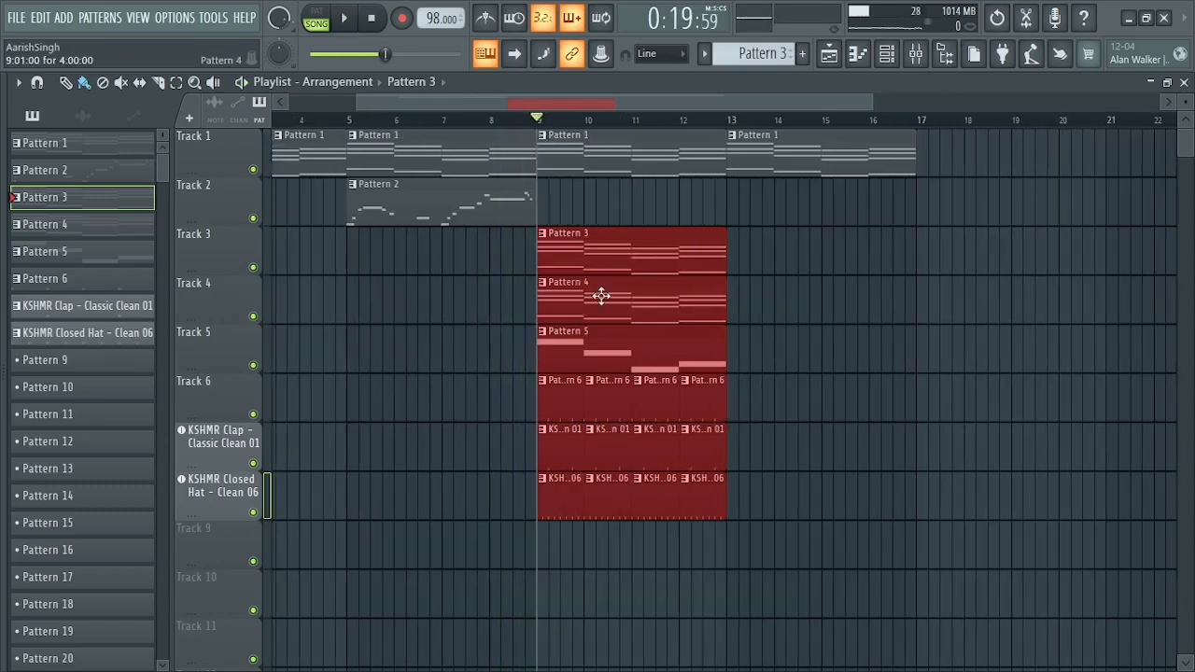
left_click_drag(579, 108, 469, 105)
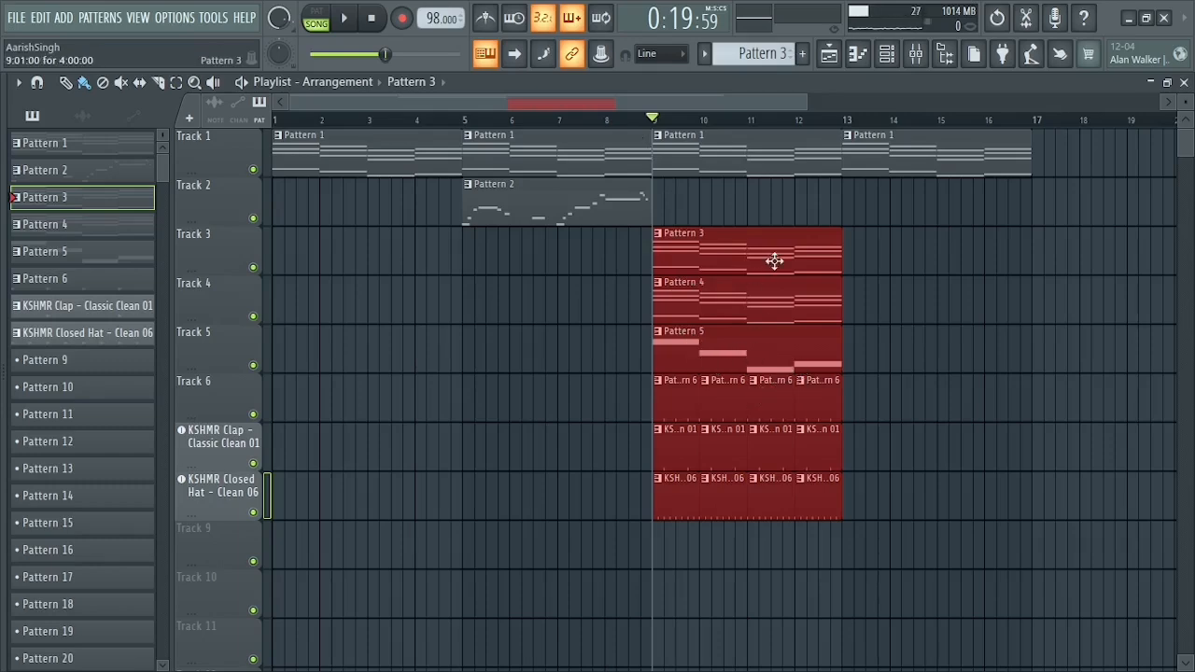
scroll(889, 233, "down", 2, "ctrl")
left_click_drag(748, 402, 675, 459)
left_click_drag(618, 405, 755, 408)
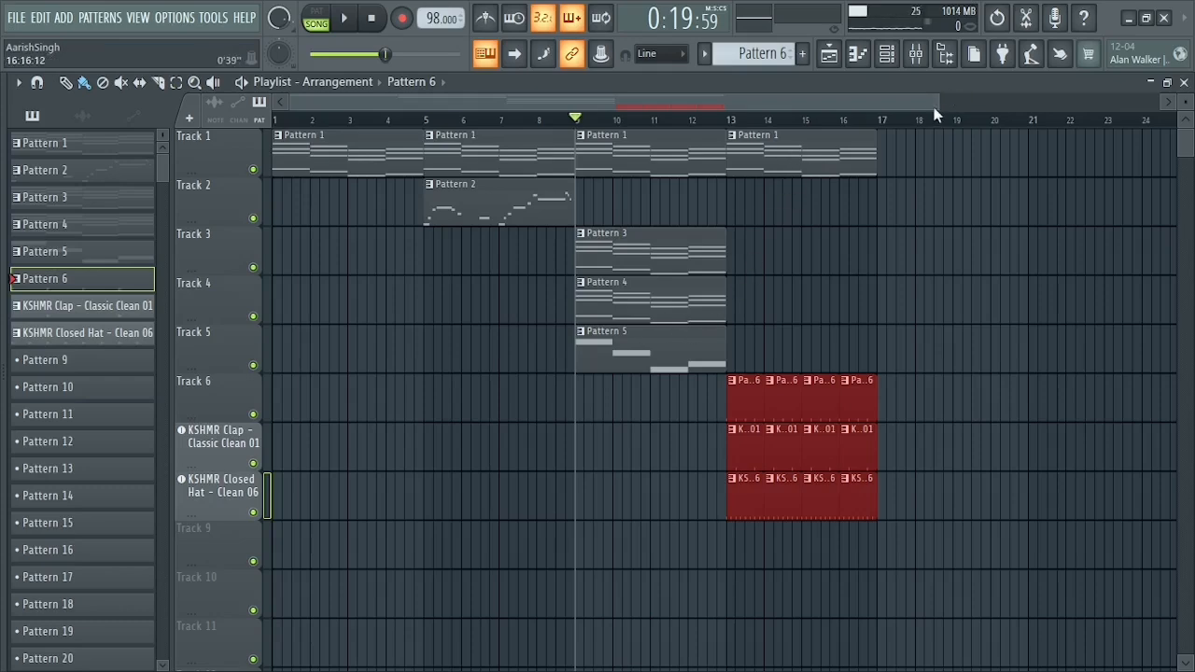
Step: Play the arrangement from bar 9, stop it and set the playback position to bar 13
key("space")
left_click_drag(936, 105, 1034, 106)
scroll(768, 306, "down", 1)
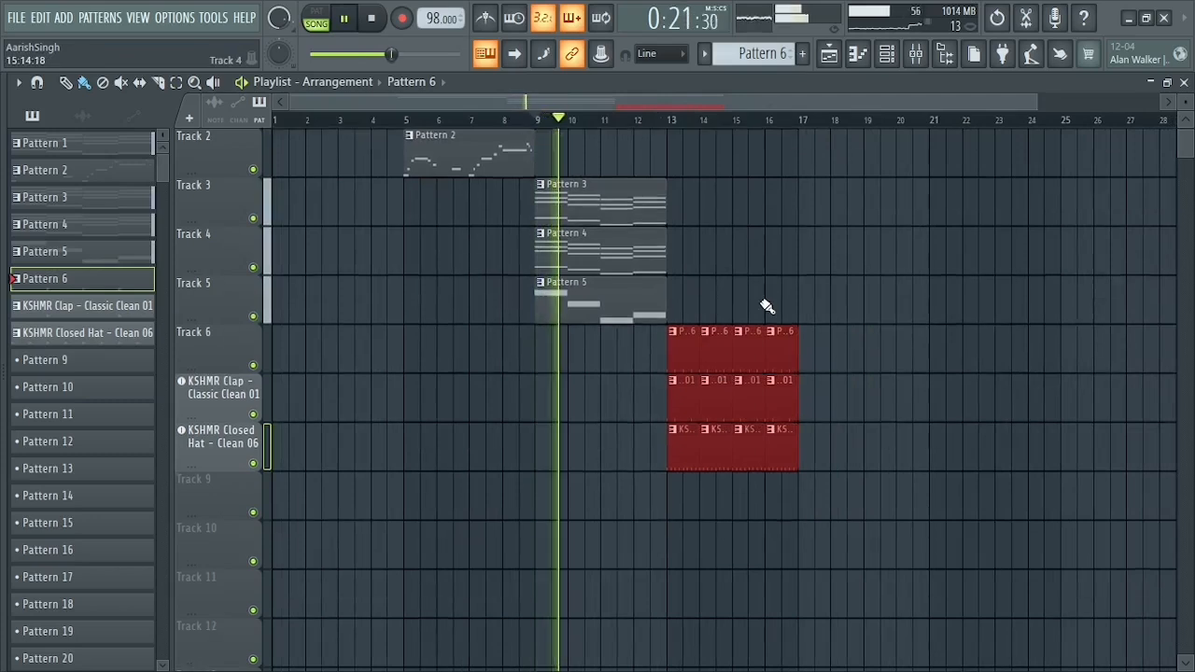
scroll(753, 246, "up", 1)
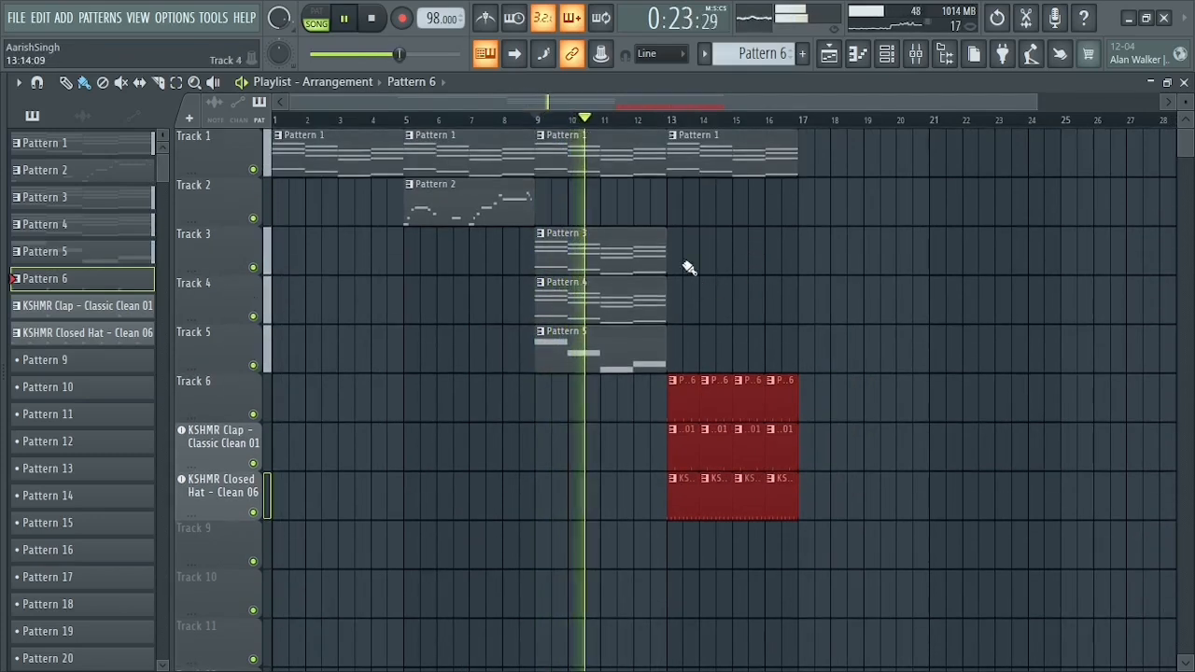
key("space")
left_click(667, 121)
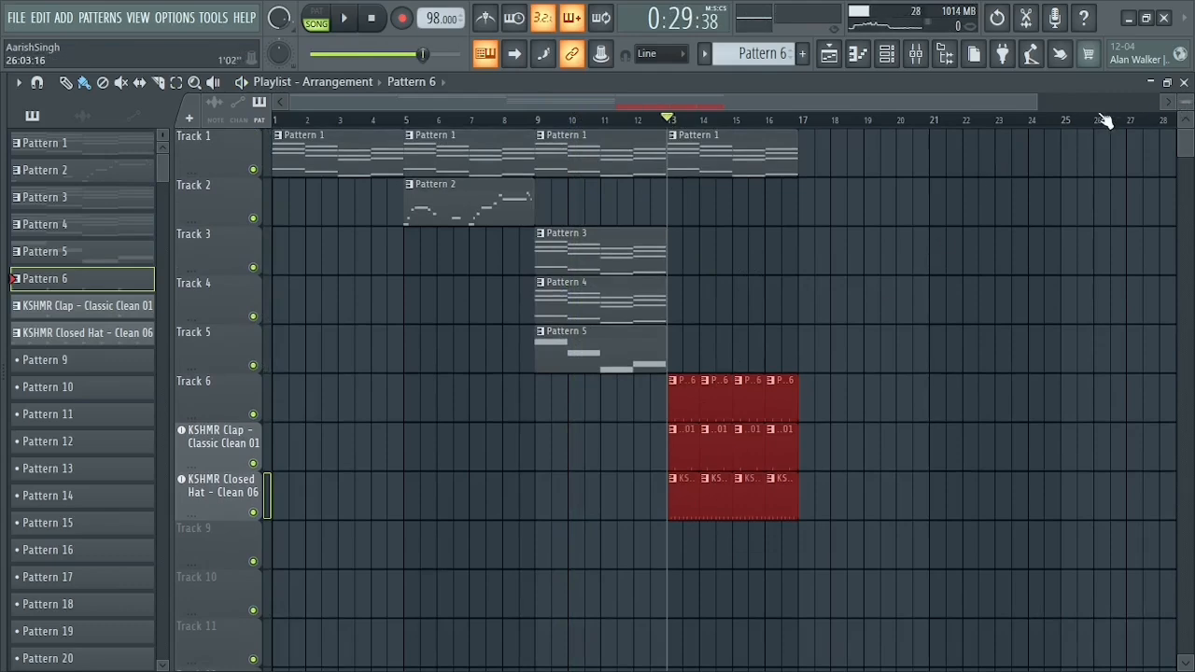
Step: Move the clap clip at bar 13 to bar 9, duplicate it three times through bar 12 and play from just before bar 9
left_click_drag(1040, 104, 941, 102)
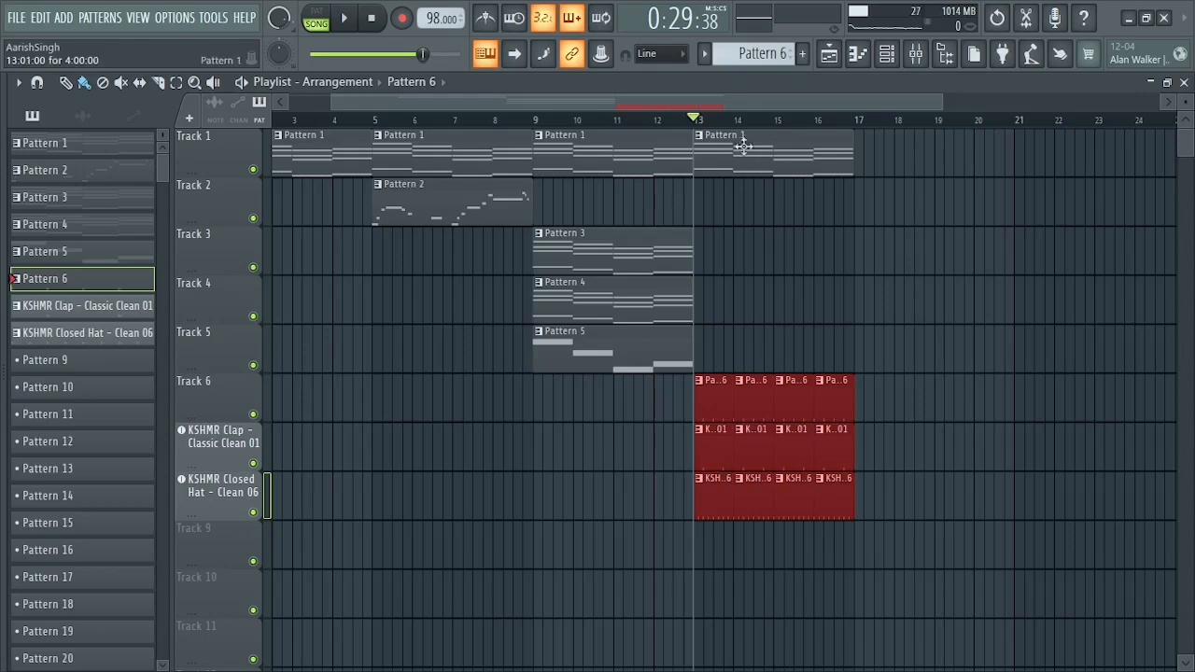
scroll(717, 135, "up", 2)
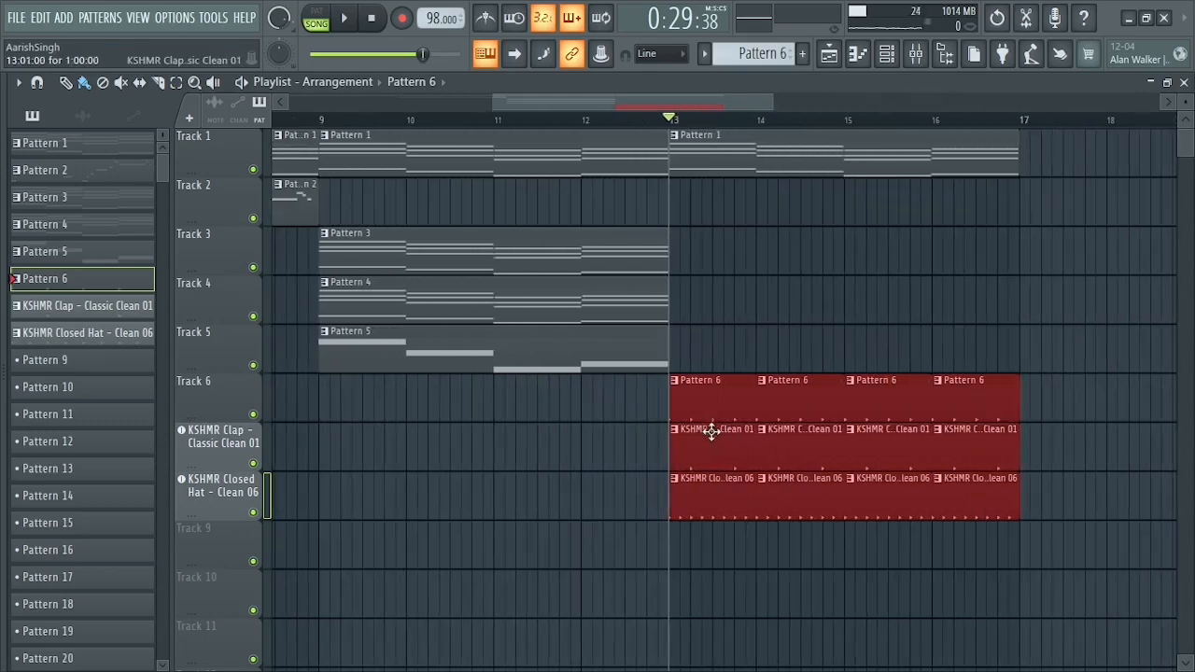
mouse_move(684, 455)
left_mouse_down()
mouse_move(421, 445)
mouse_move(736, 473)
mouse_move(685, 457)
mouse_move(348, 439)
mouse_move(641, 454)
left_mouse_up()
left_click(645, 442)
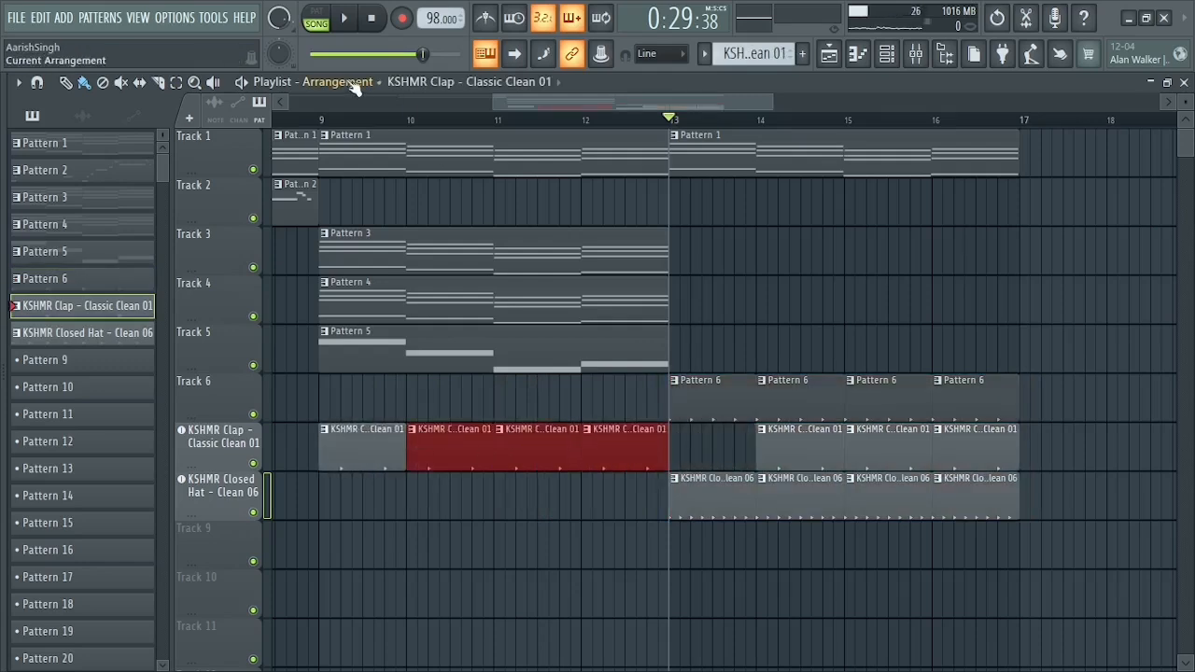
left_click(289, 124)
key("space")
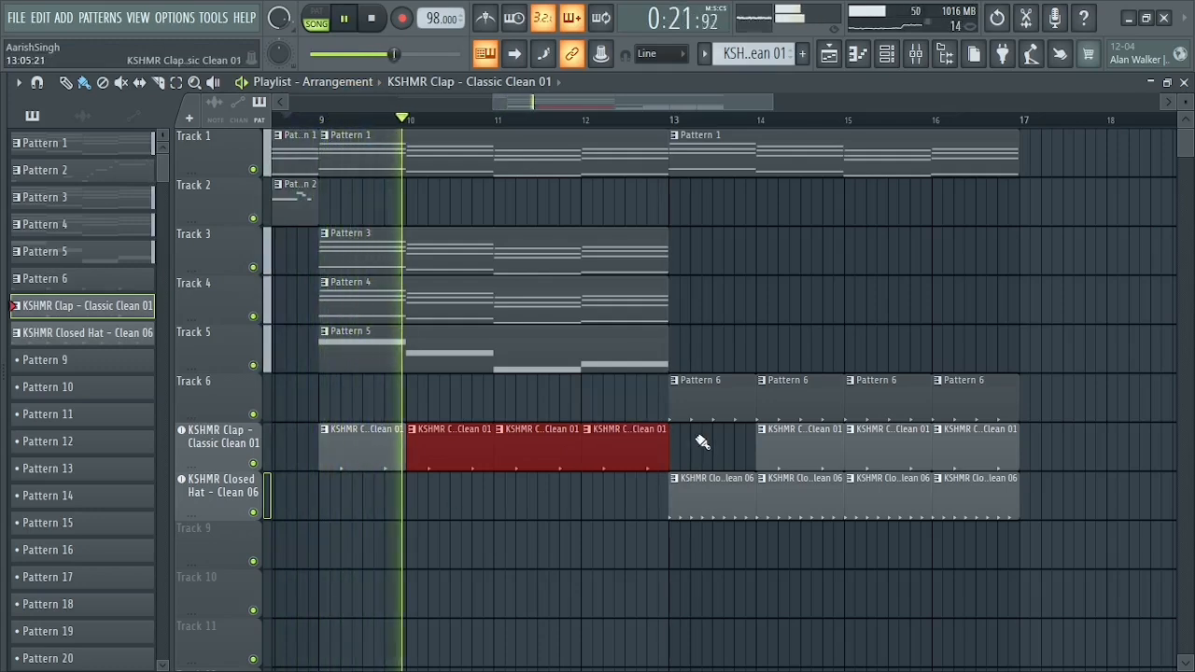
Step: Delete the closed hat clips at bars 13 to 16 and duplicate the Pattern 1 clip at bar 13 twice, filling Track 1 through bar 24
right_click(725, 507)
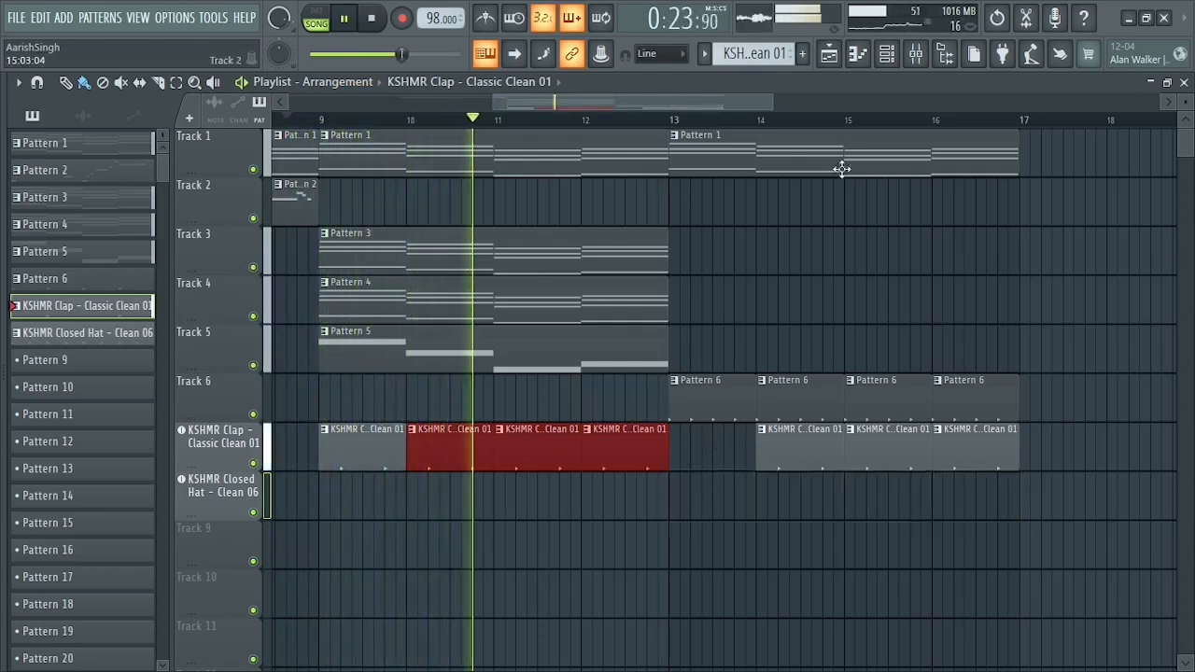
left_click_drag(776, 104, 921, 109)
left_click(744, 156, "ctrl")
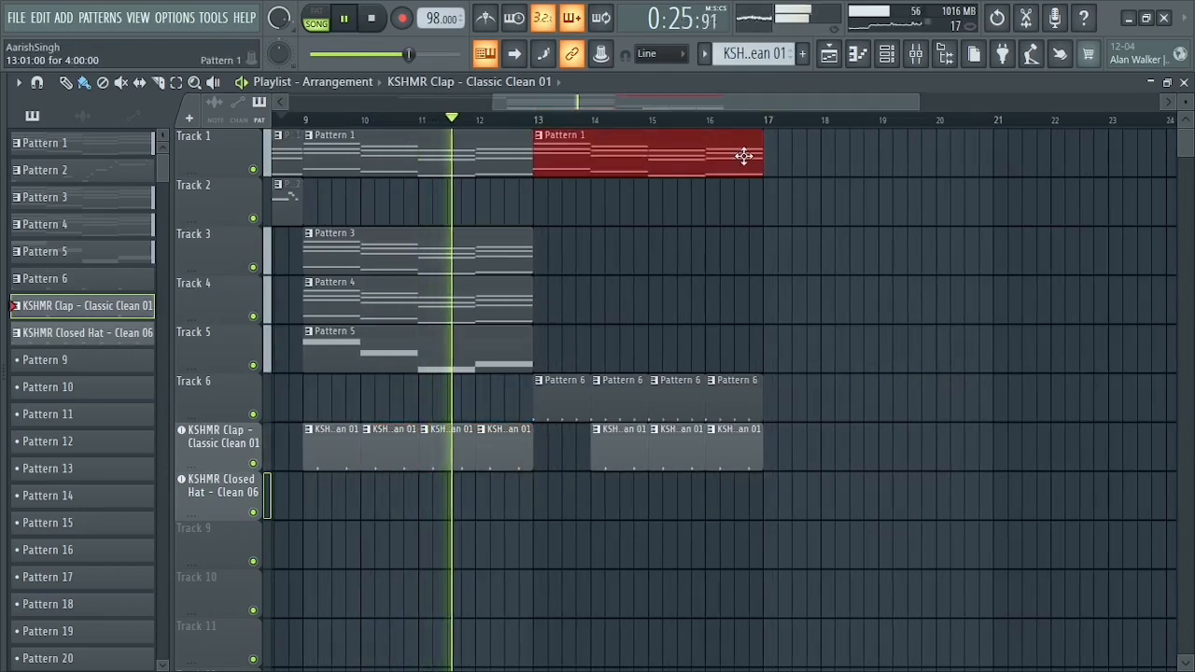
key("ctrl+b")
key("ctrl+b")
Step: Stop playback, add the missing clap clip at bar 13, and duplicate the Pattern 6 and clap clips of bars 13 to 16 into bars 17 to 20
left_click_drag(732, 101, 930, 103)
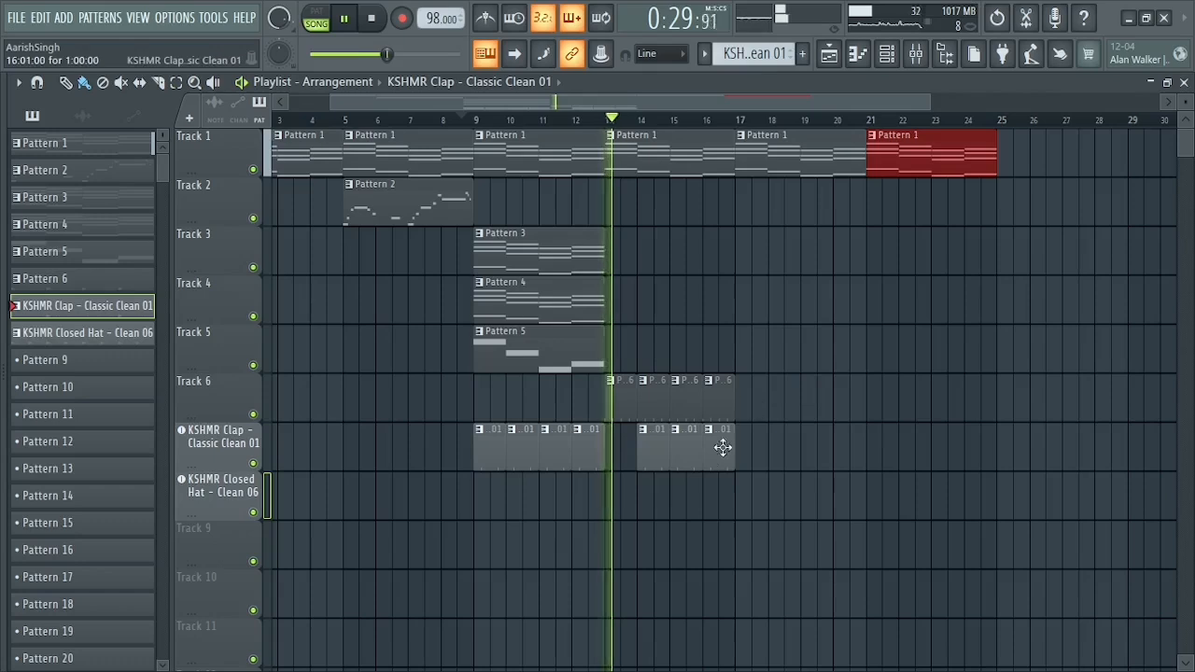
key("space")
left_click(607, 461)
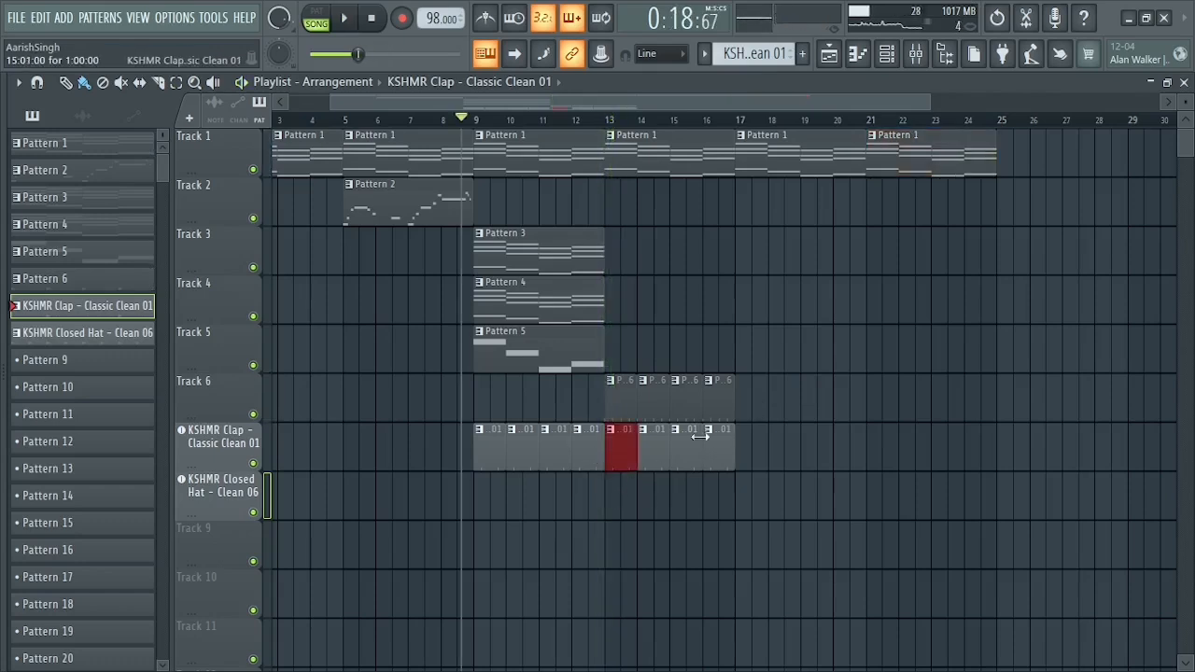
left_click_drag(754, 377, 622, 448)
key("ctrl+b")
Step: Place closed hat clips in bars 13 to 16 and play the arrangement from bar 12
left_click_drag(112, 347, 735, 504)
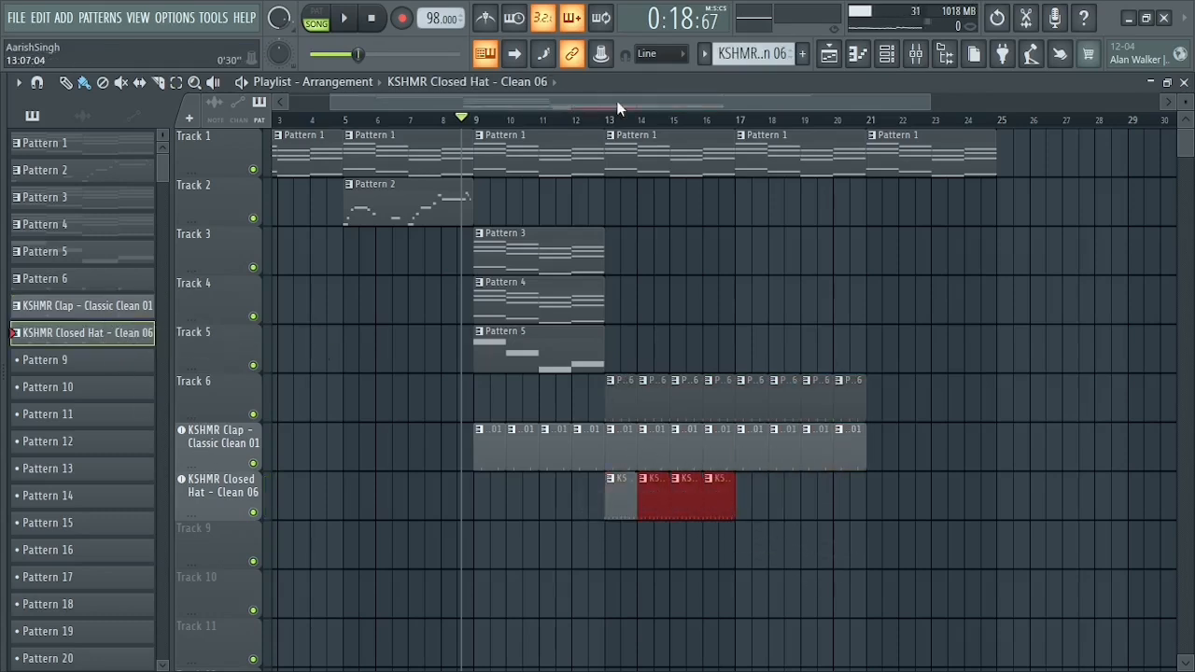
left_click(573, 122)
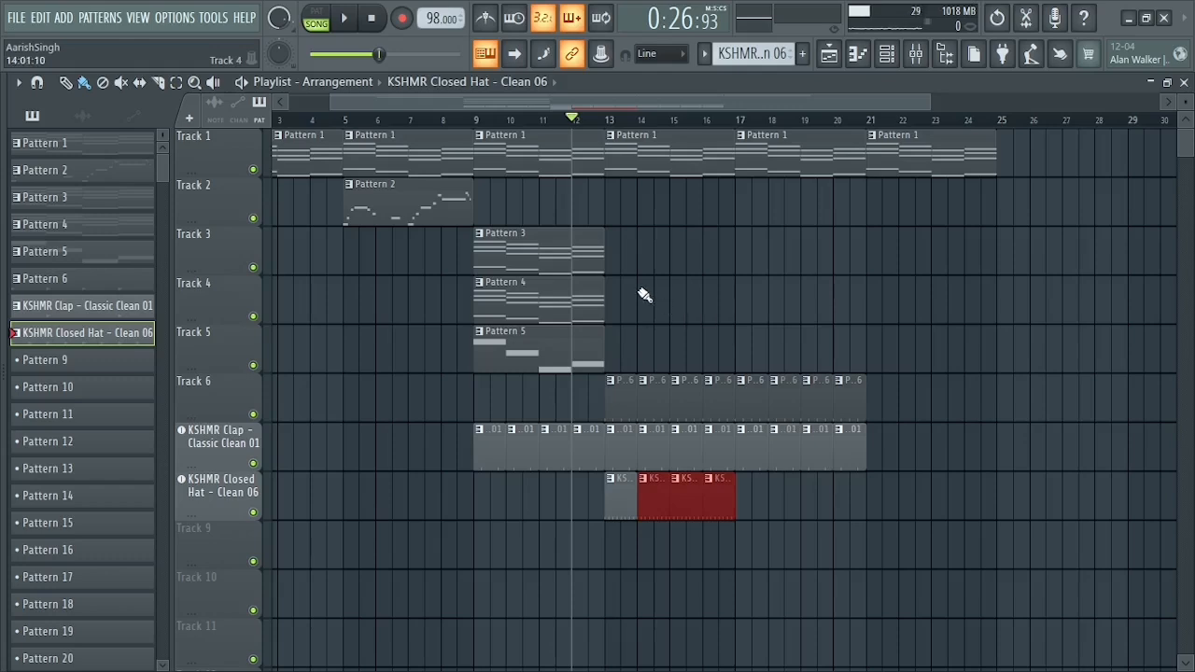
key("space")
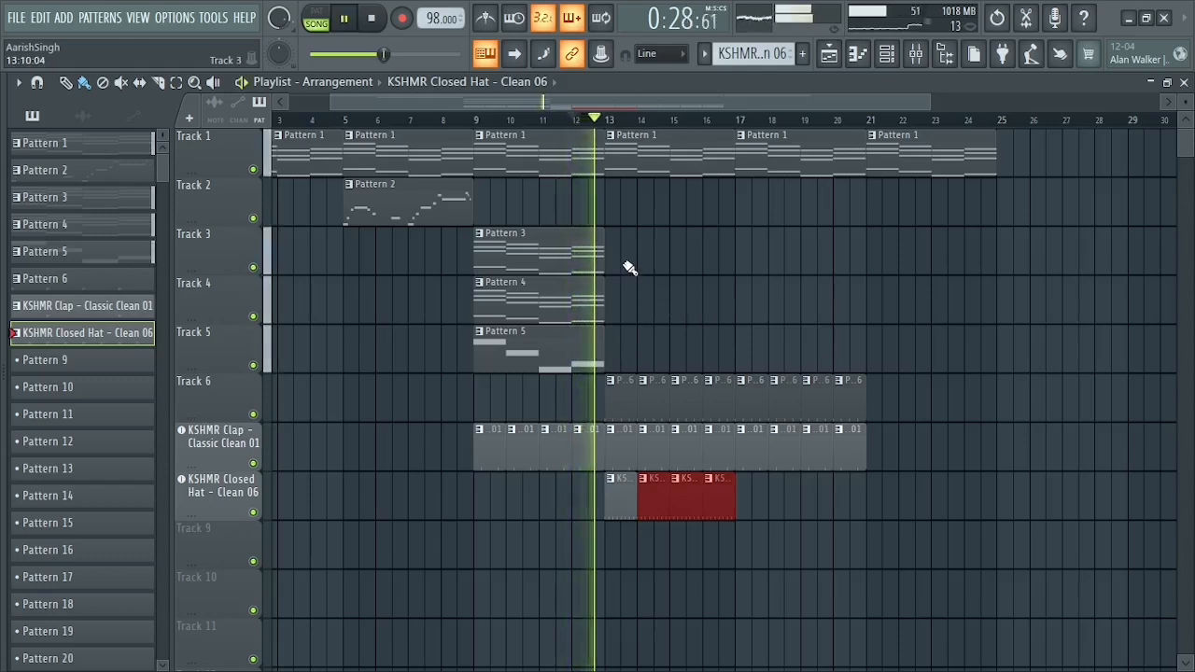
Step: Stop playback and duplicate the Pattern 3, 4 and 5 clips at bar 9 three times, filling Tracks 3 to 5 through bar 24
key("space")
left_click_drag(612, 238, 542, 339)
key("ctrl+b")
key("ctrl+b")
key("ctrl+b")
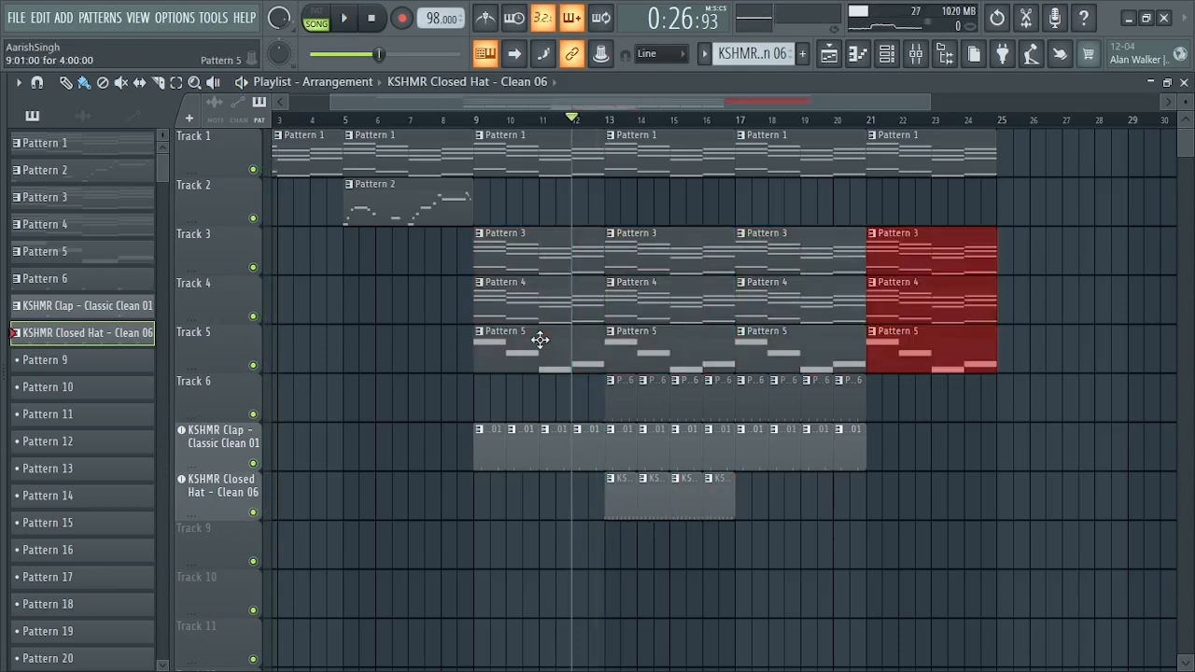
Step: Play the arrangement from bar 12 into the bar 13 section and stop it
key("space")
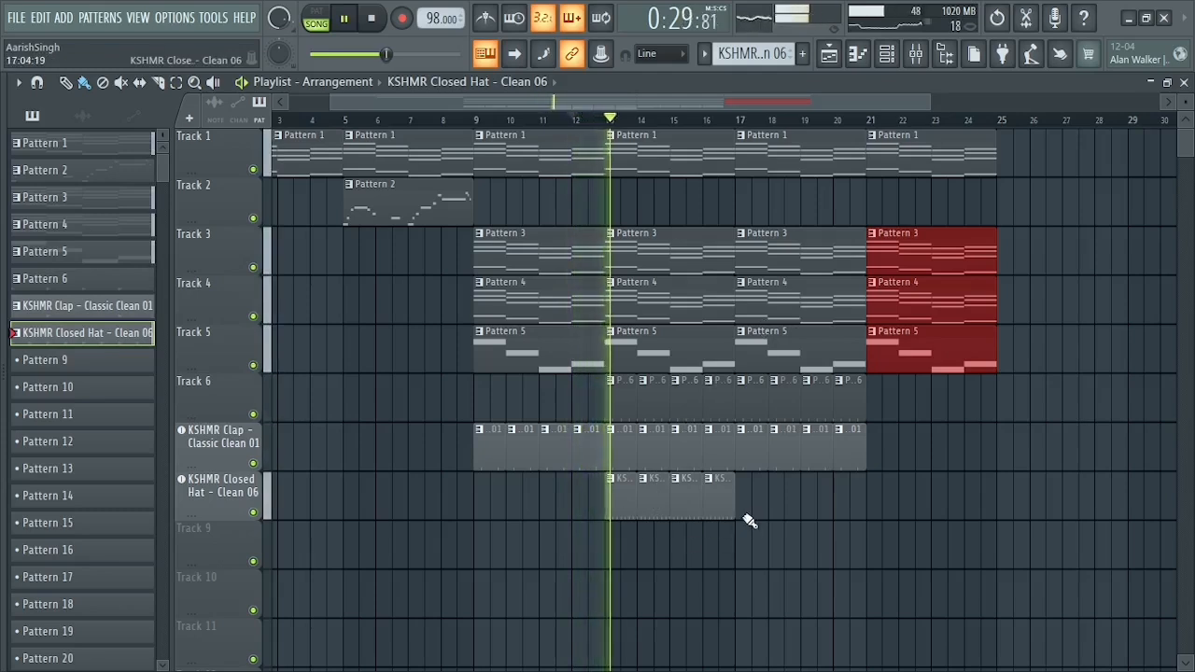
left_click_drag(1191, 107, 1191, 121)
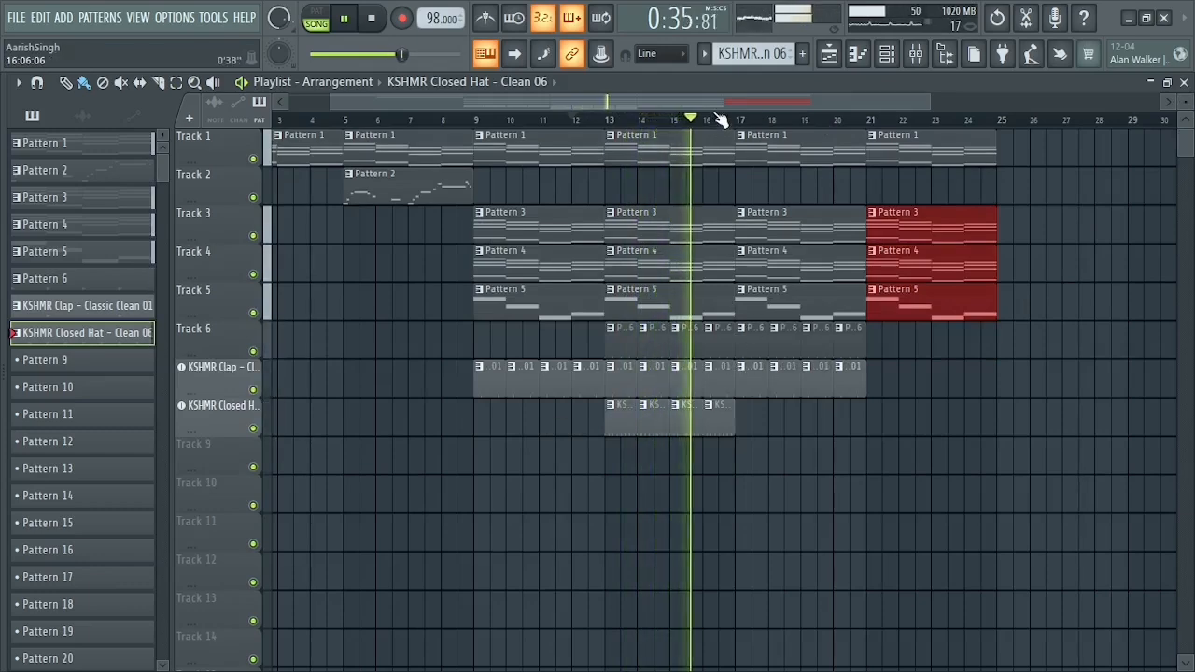
scroll(719, 121, "up", 2)
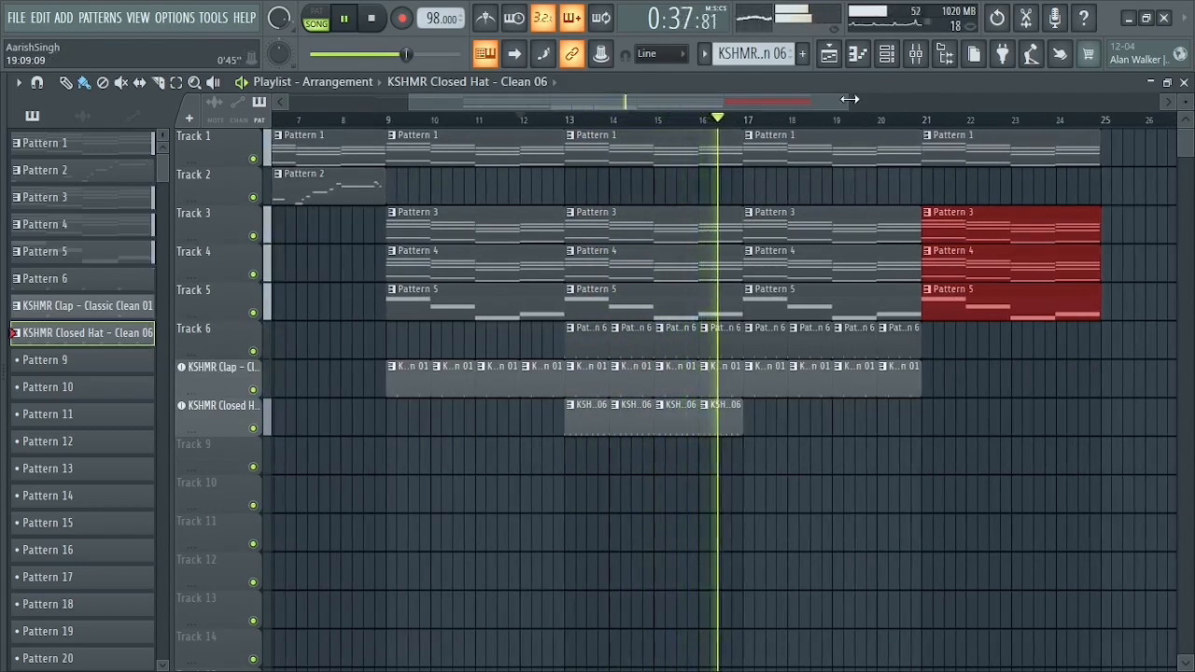
key("space")
Step: Duplicate the Pattern 6 and clap clips of bars 17 to 20 into bars 21 to 24
left_click_drag(850, 99, 968, 99)
left_click_drag(799, 349, 662, 380)
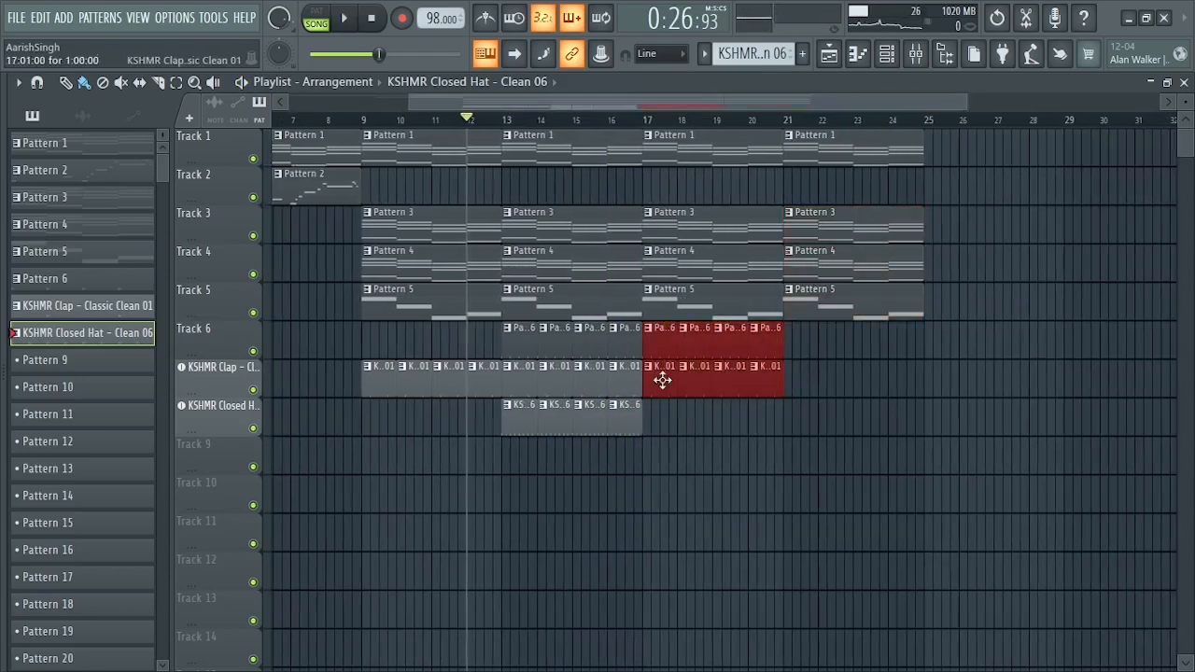
key("ctrl+b")
Step: Play the whole arrangement from the beginning up to bar 9 and stop it
left_click_drag(809, 105, 550, 114)
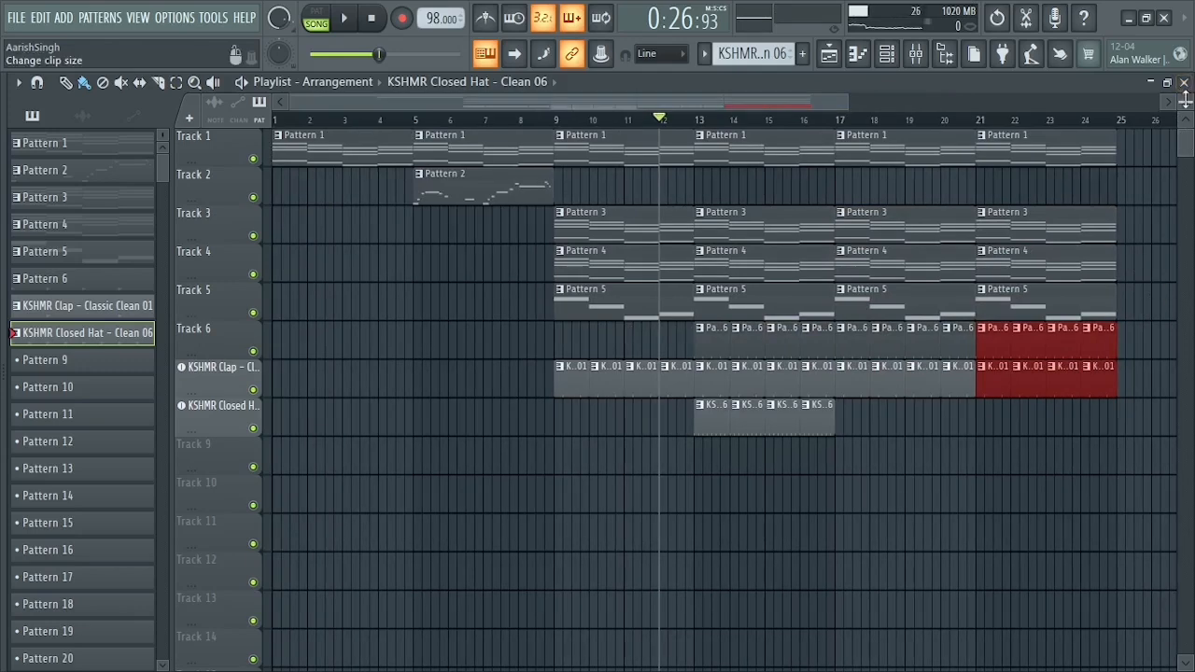
left_click(371, 18)
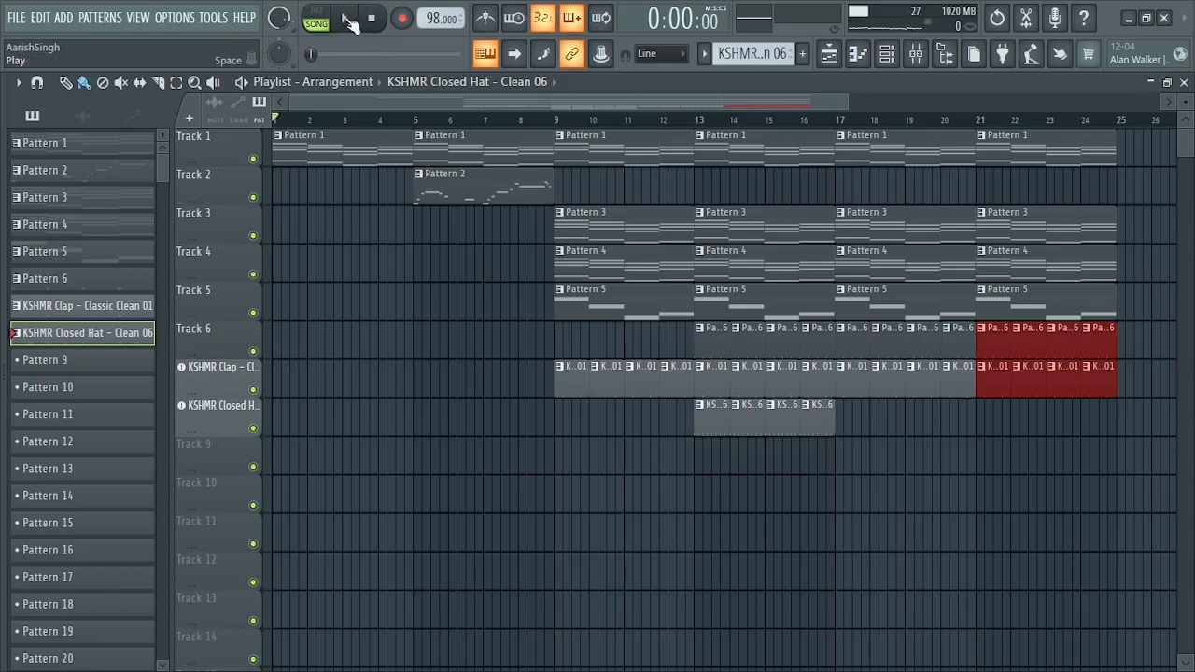
left_click(348, 21)
left_click_drag(849, 104, 1038, 108)
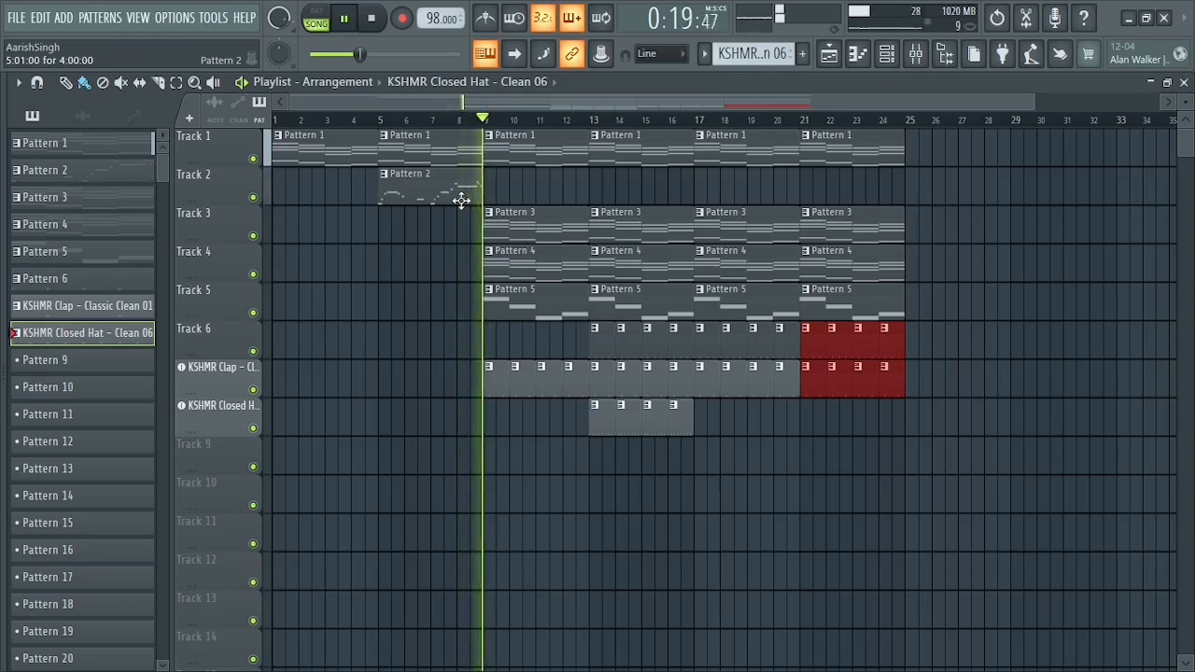
key("space")
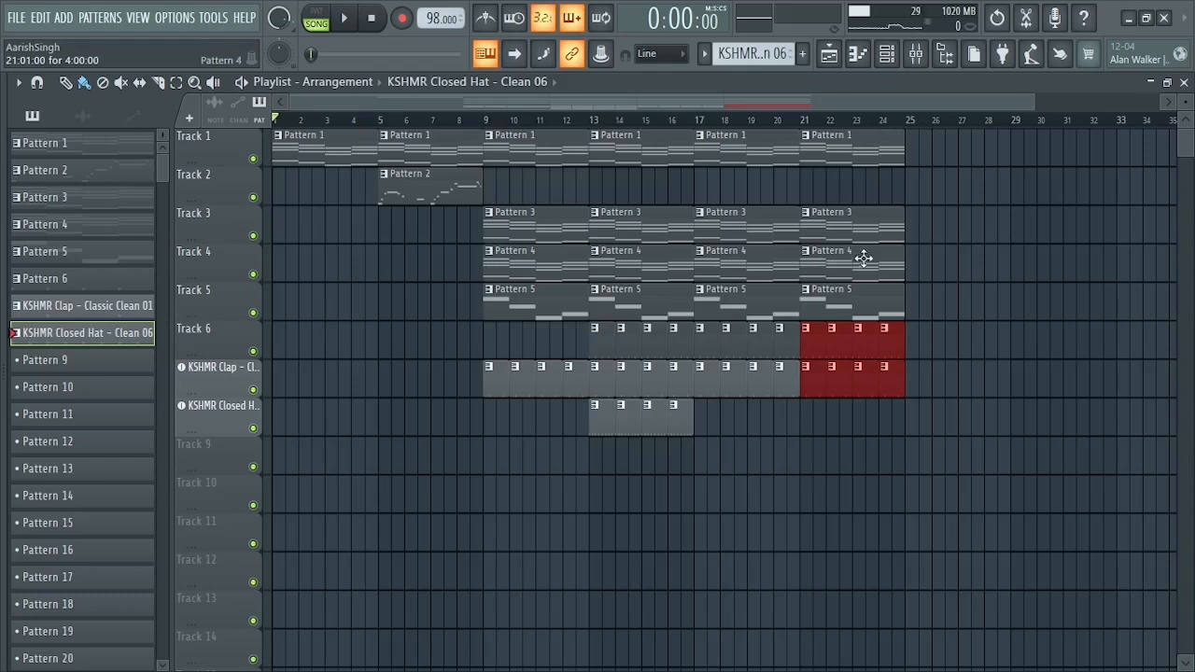
Step: Delete the Pattern 3, 4 and 5 clips at bar 21, and place a Pattern 5 clip back at bar 21 on Track 5
right_click(839, 222)
right_click(838, 262)
right_click(835, 295)
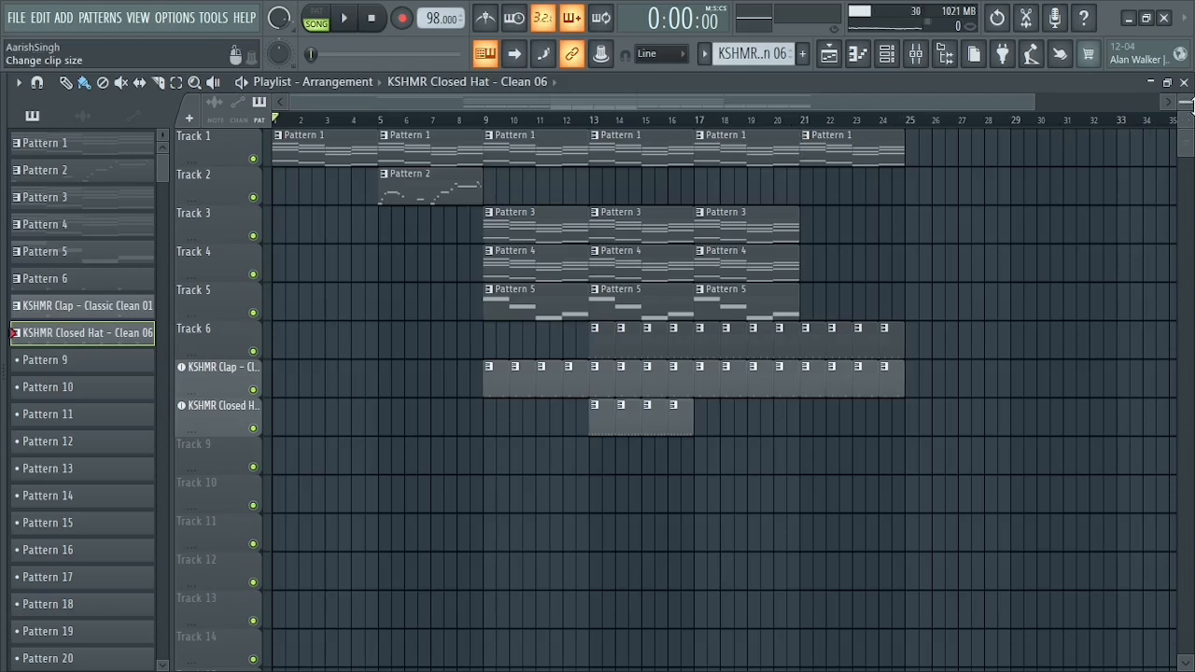
left_click_drag(1188, 102, 873, 233)
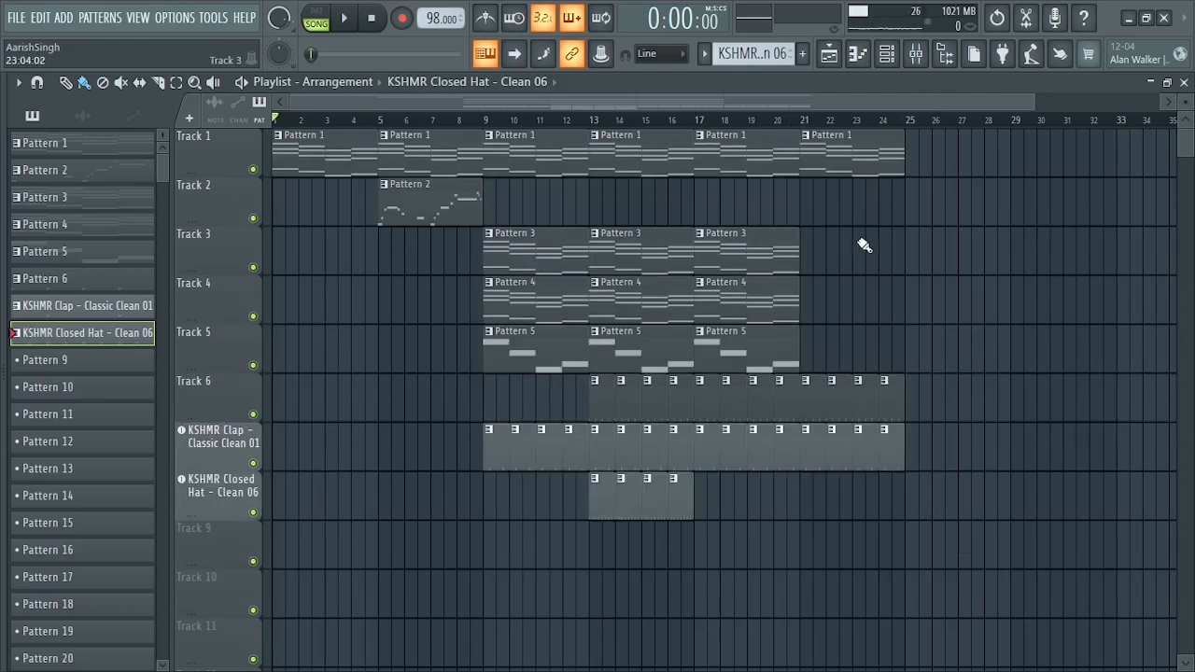
left_click(775, 347)
left_click(809, 359)
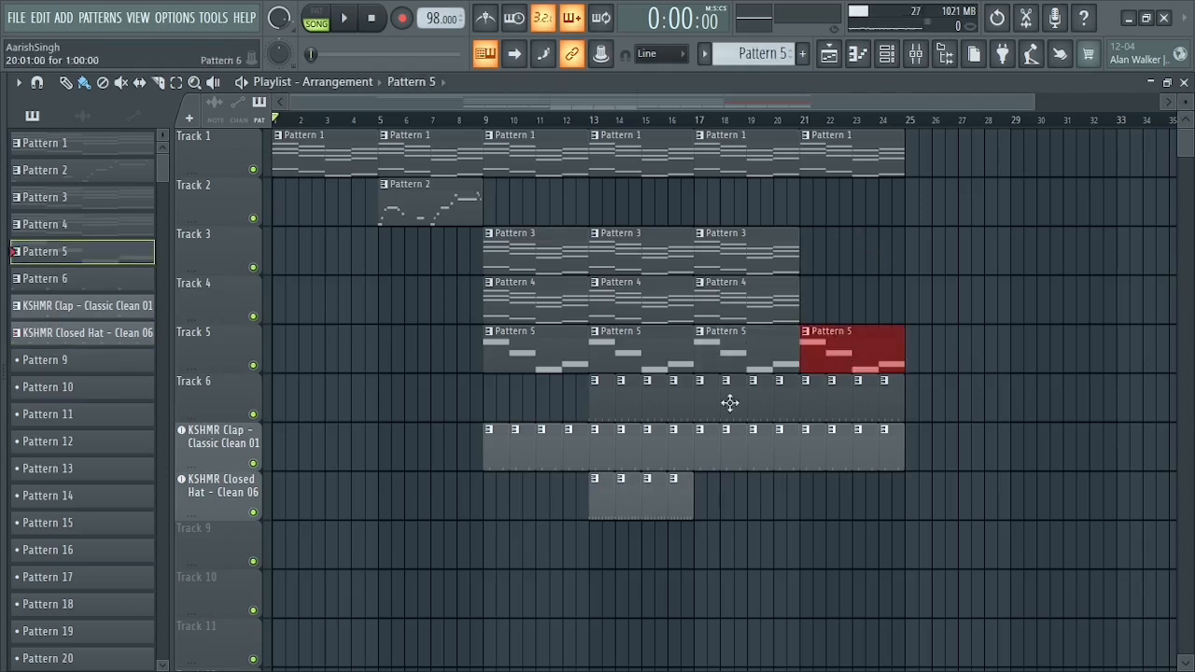
Step: Copy the four closed hat clips into bars 21 to 24, set the playback position to bar 21 and check the channel rack
left_click_drag(621, 490, 813, 534)
left_click(801, 120)
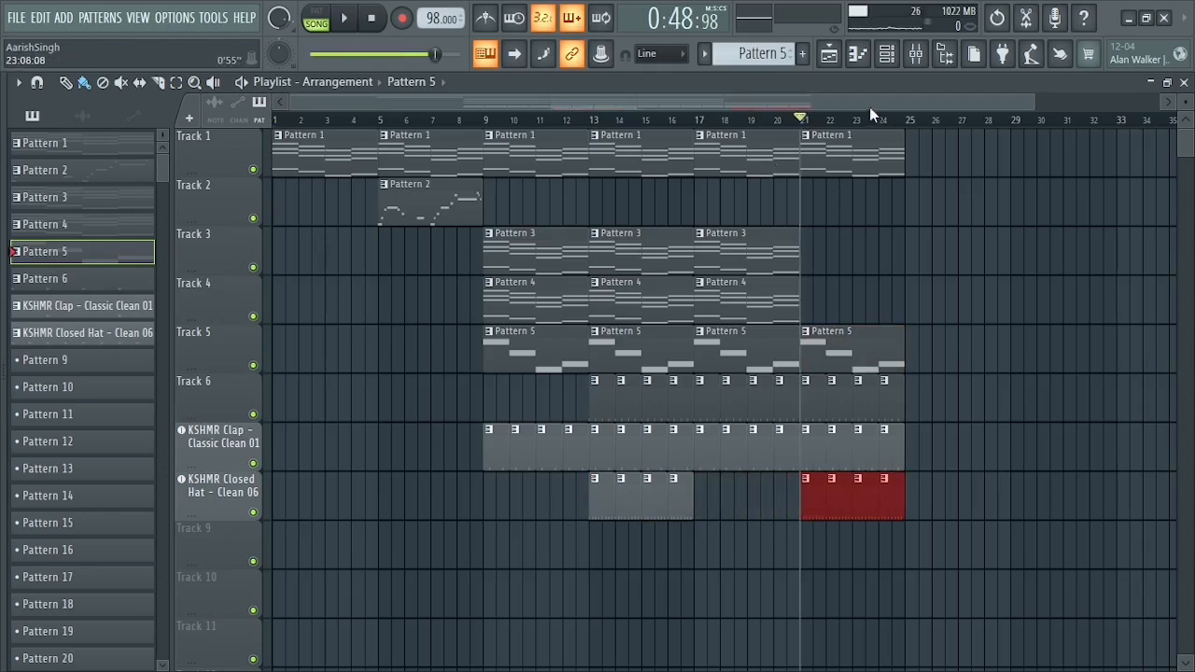
left_click(887, 54)
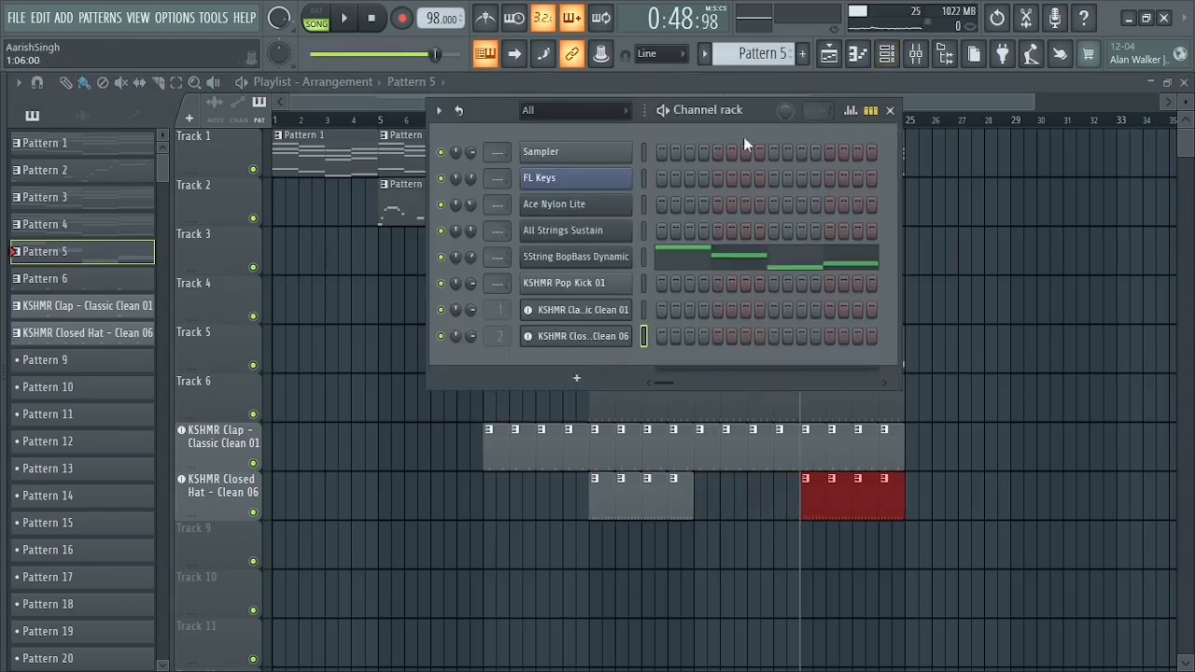
left_click(891, 109)
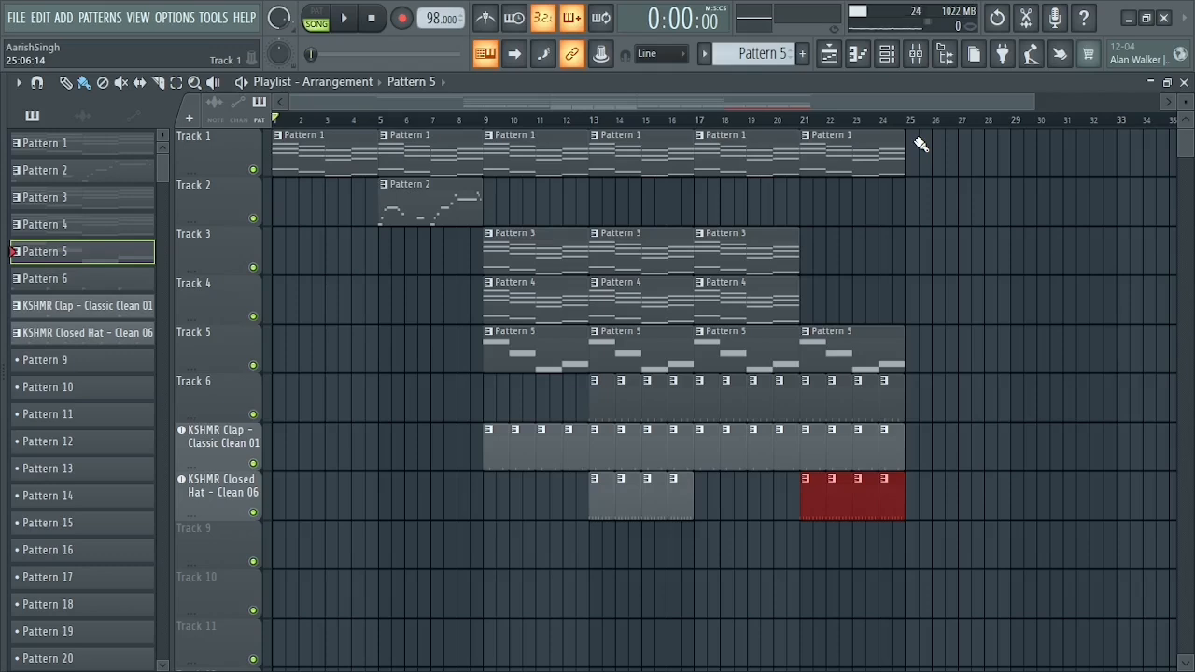
Step: Look through the packs in the GUITARS sample folder and return to the full playlist
key("alt+F8")
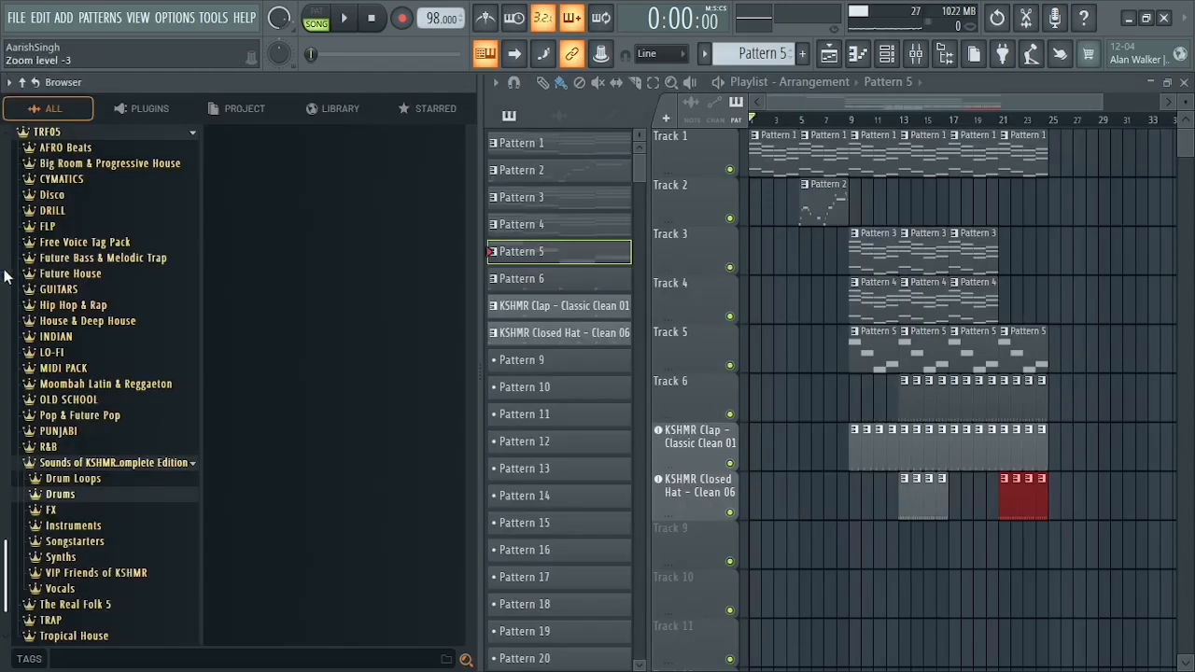
left_click(62, 294)
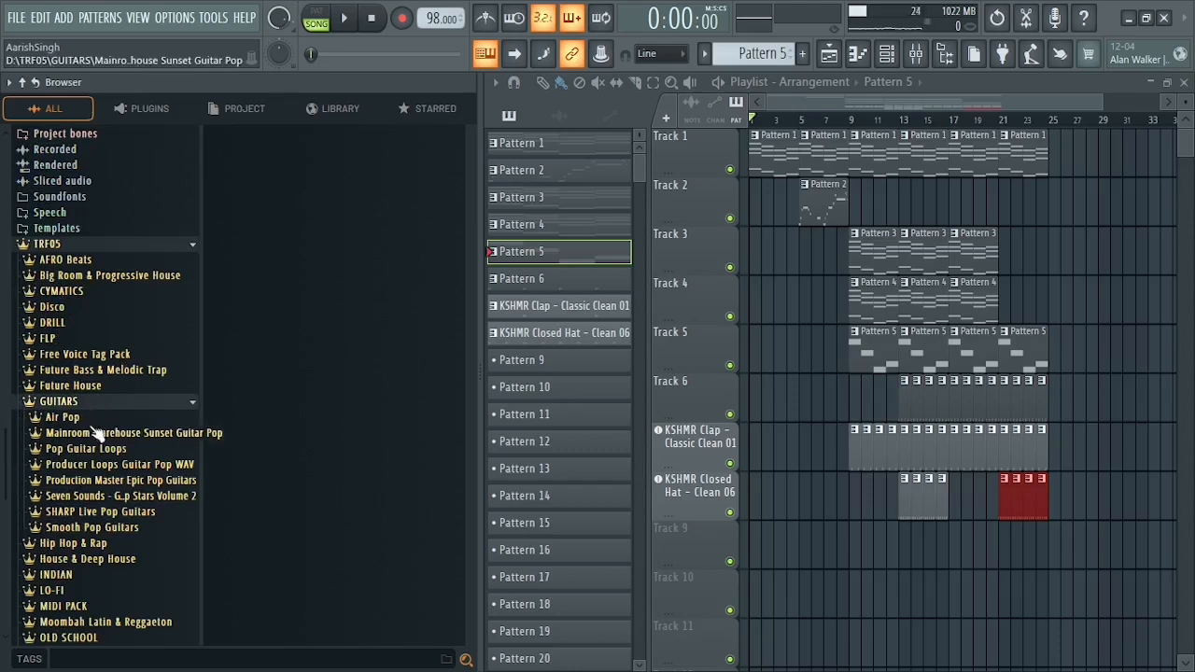
key("alt+F8")
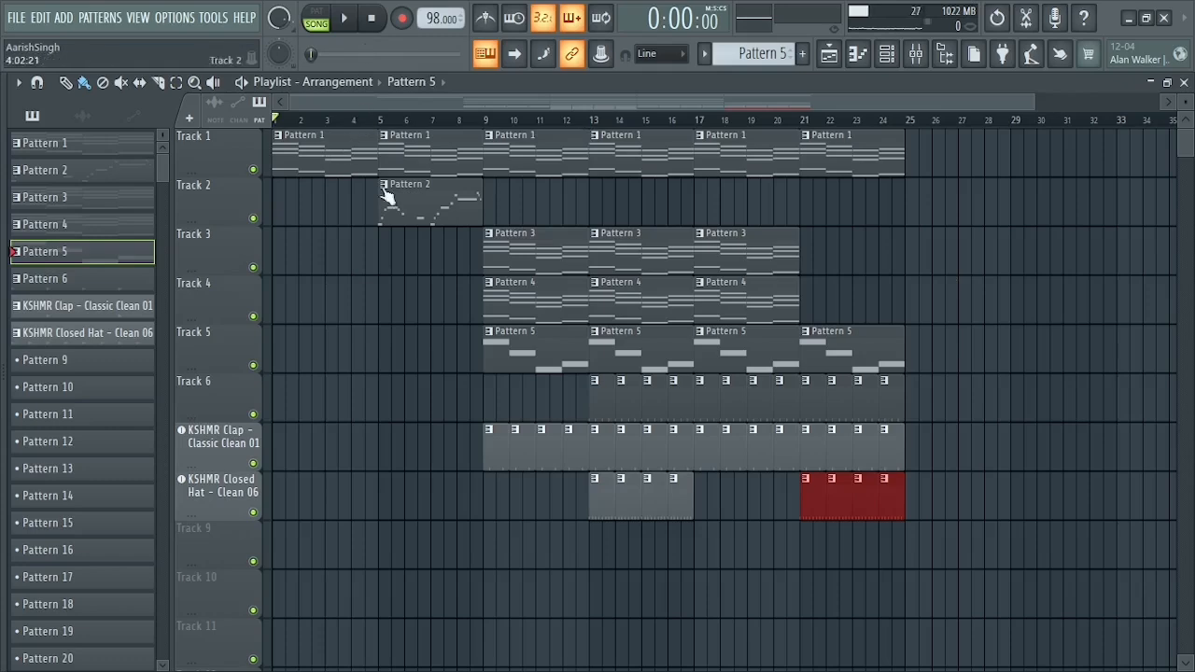
scroll(1033, 239, "down", 5)
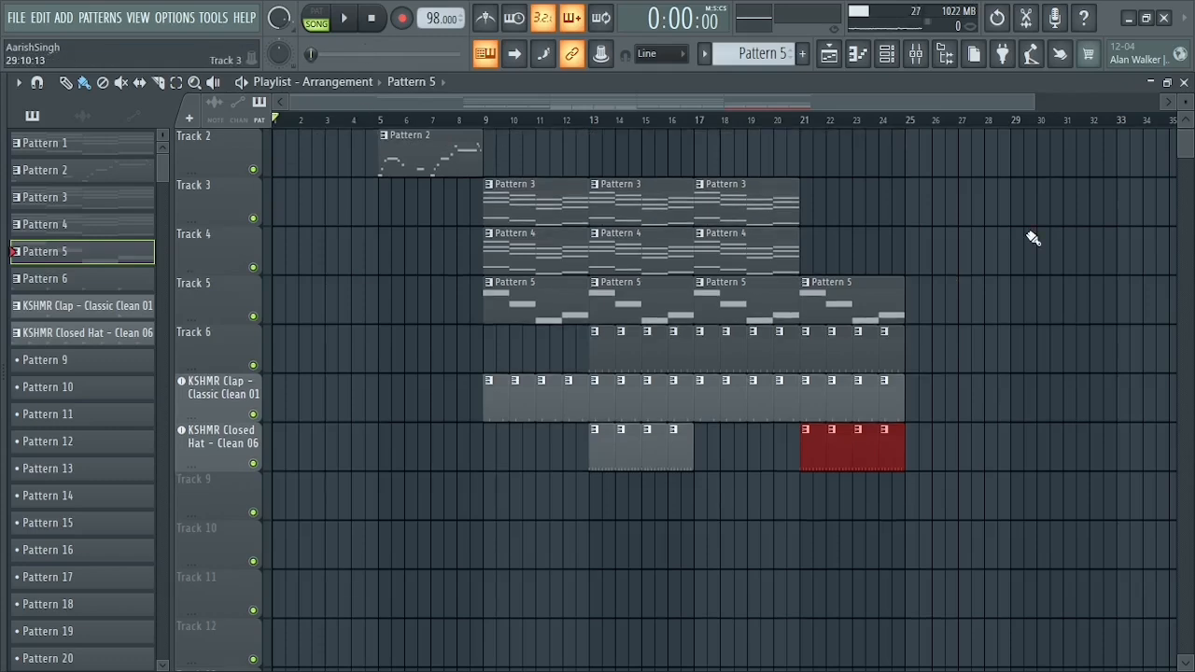
Step: Browse the Sounds of KSHMR vocal samples, opening Hooks and Chants and its Hooks with Lyrics folder
left_click(4, 370)
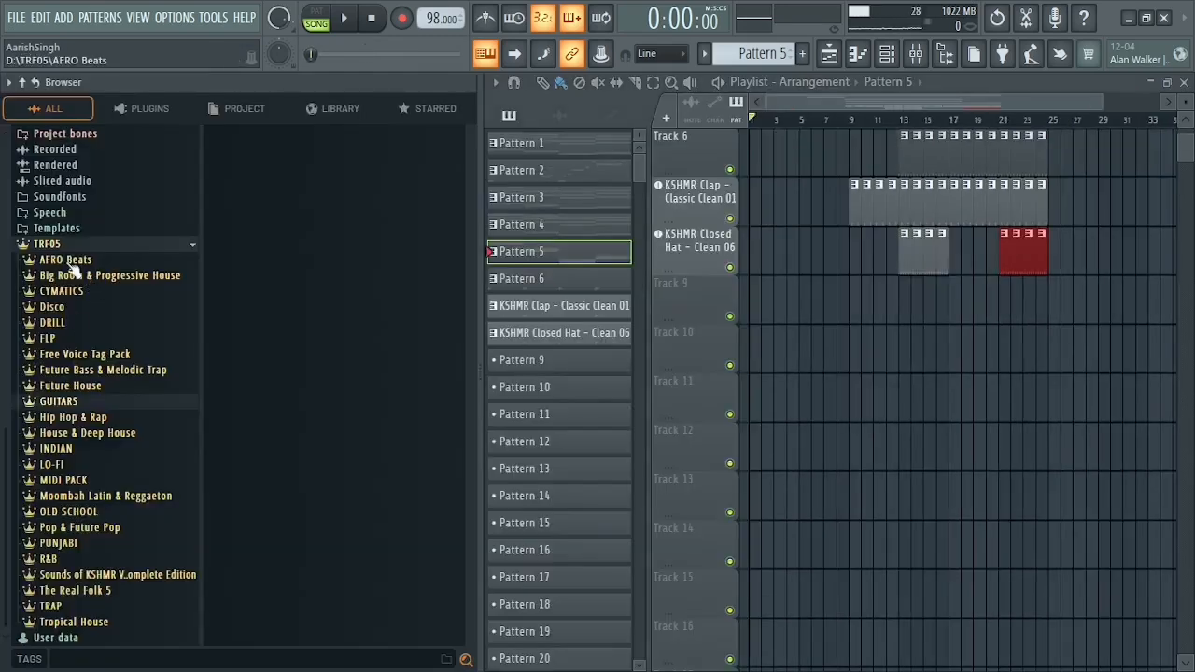
left_click(22, 244)
left_click(49, 528)
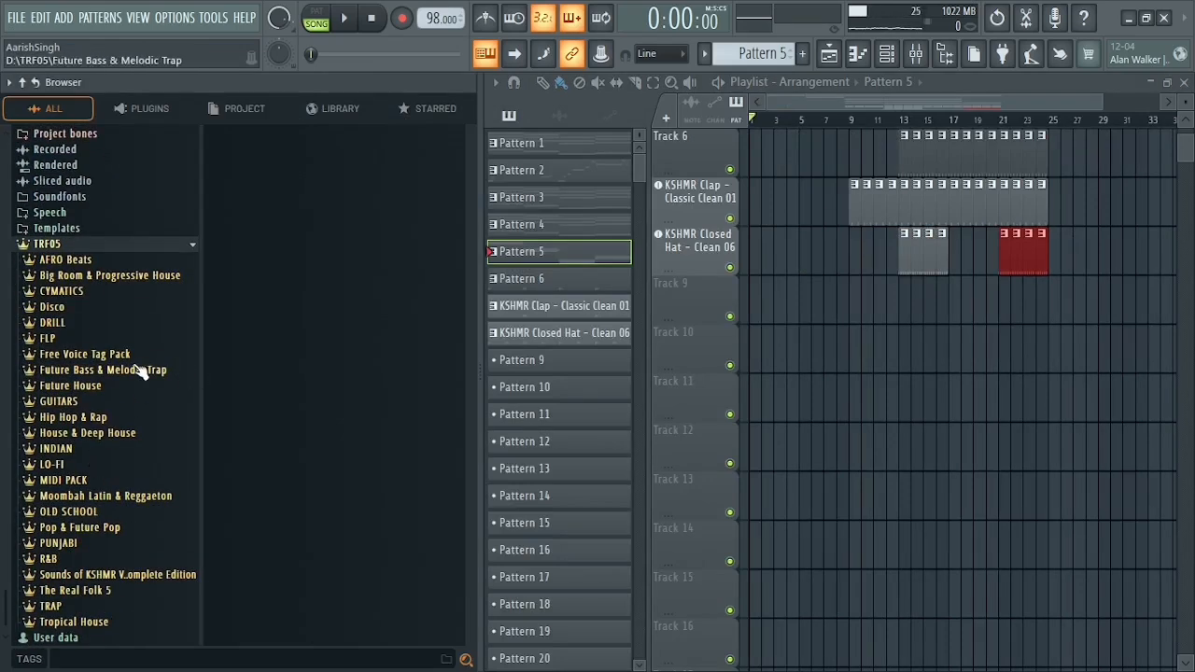
left_click(90, 574)
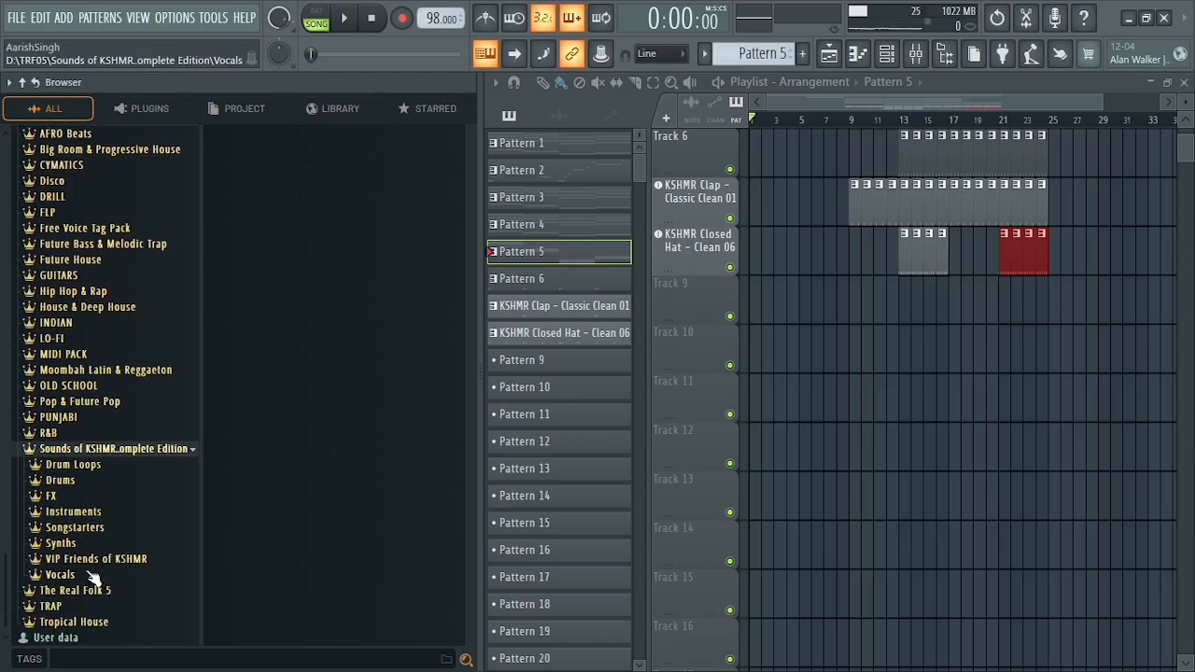
left_click(80, 574)
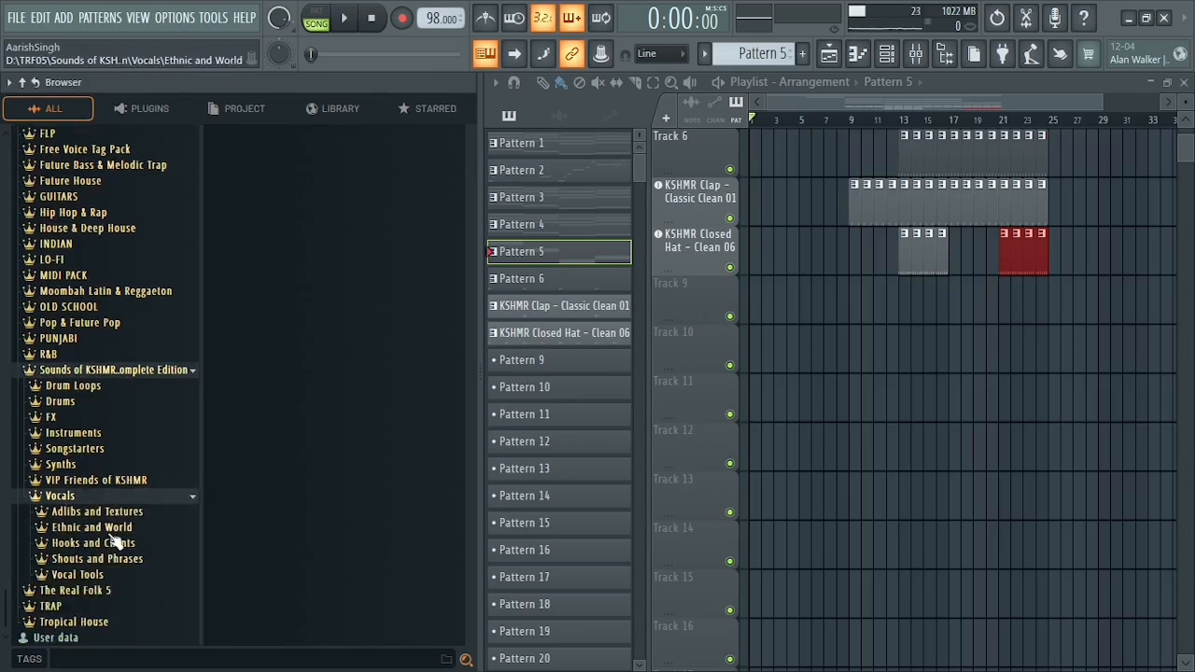
left_click(112, 541)
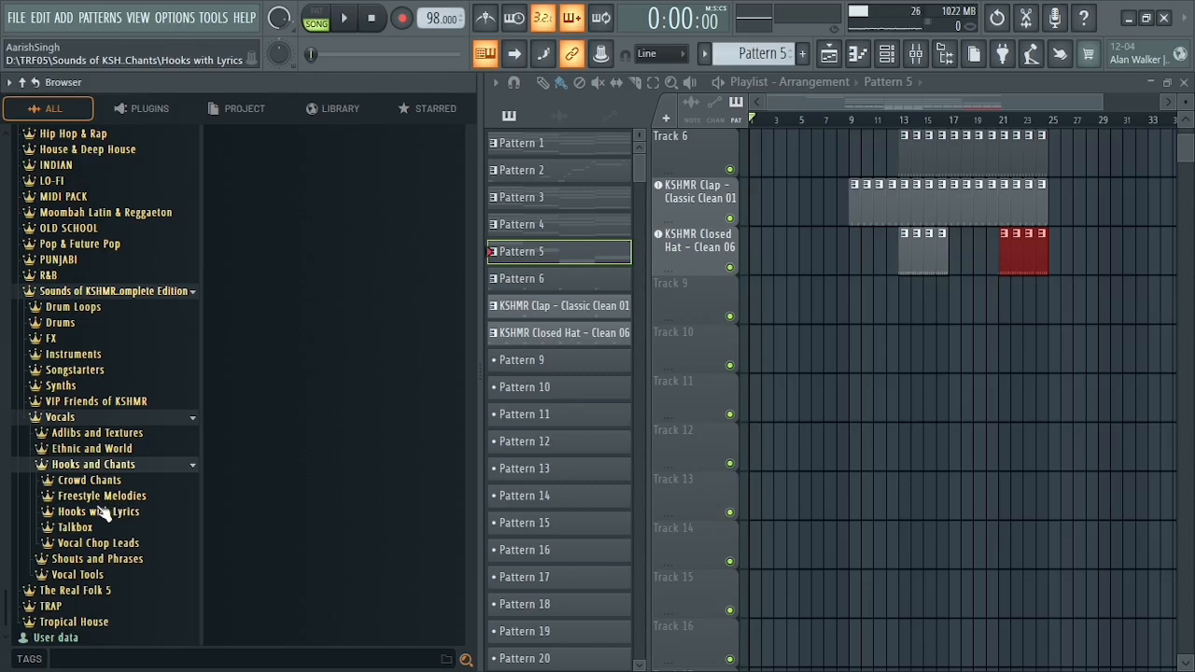
left_click(104, 514)
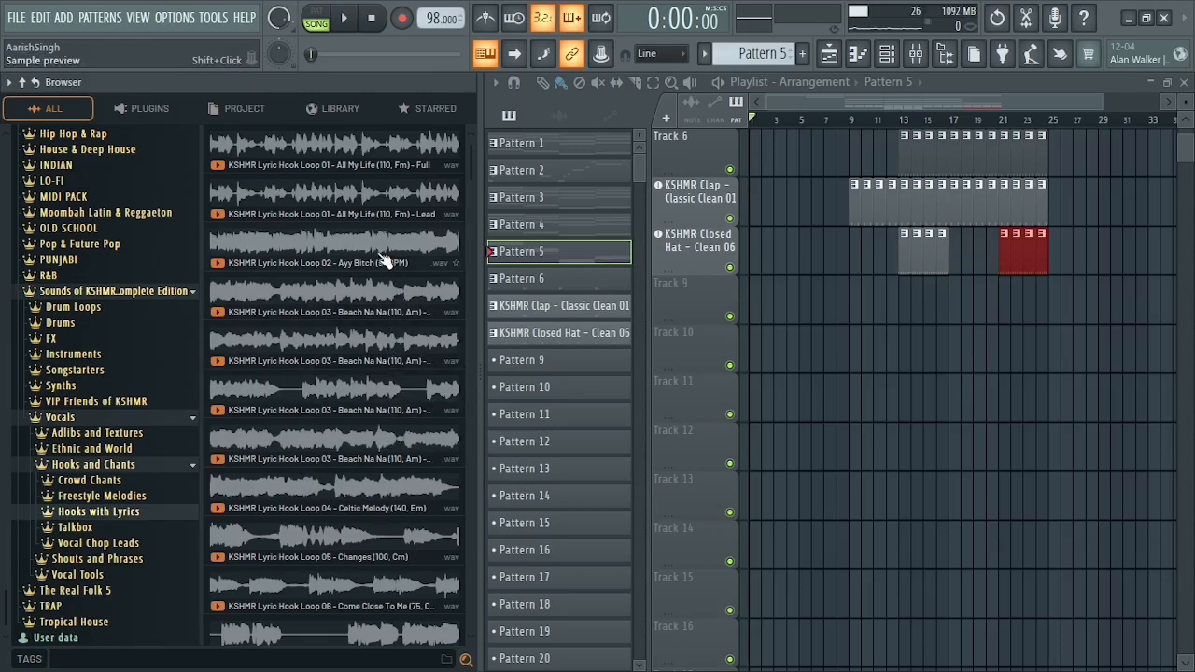
Step: Open the Female folder of Melody Loops under Ethnic and World, Indian Vocals, and look through its vocal loops
left_click(94, 465)
left_click(98, 530)
left_click(112, 450)
left_click(105, 417)
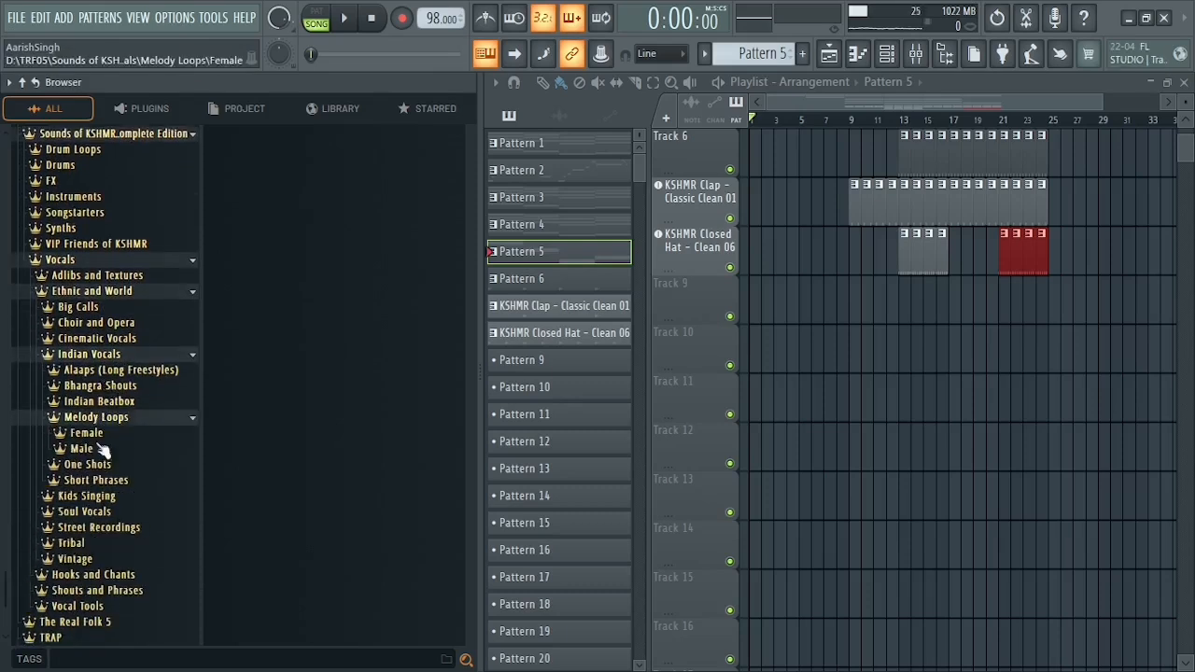
left_click(82, 418)
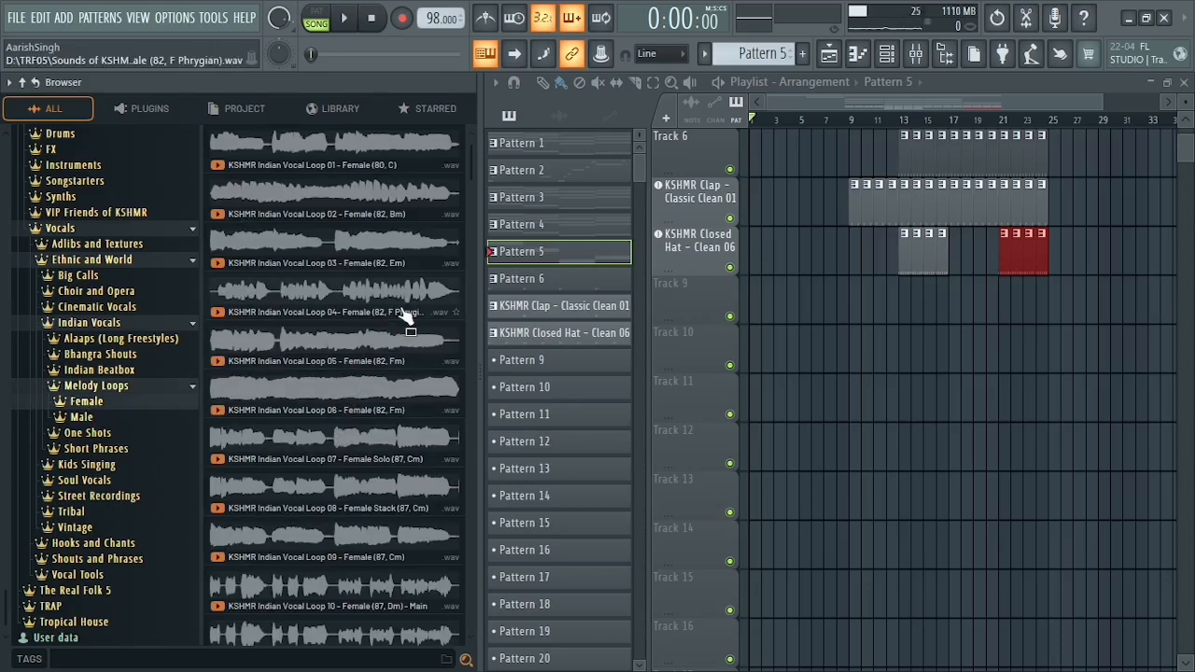
scroll(354, 392, "down", 9)
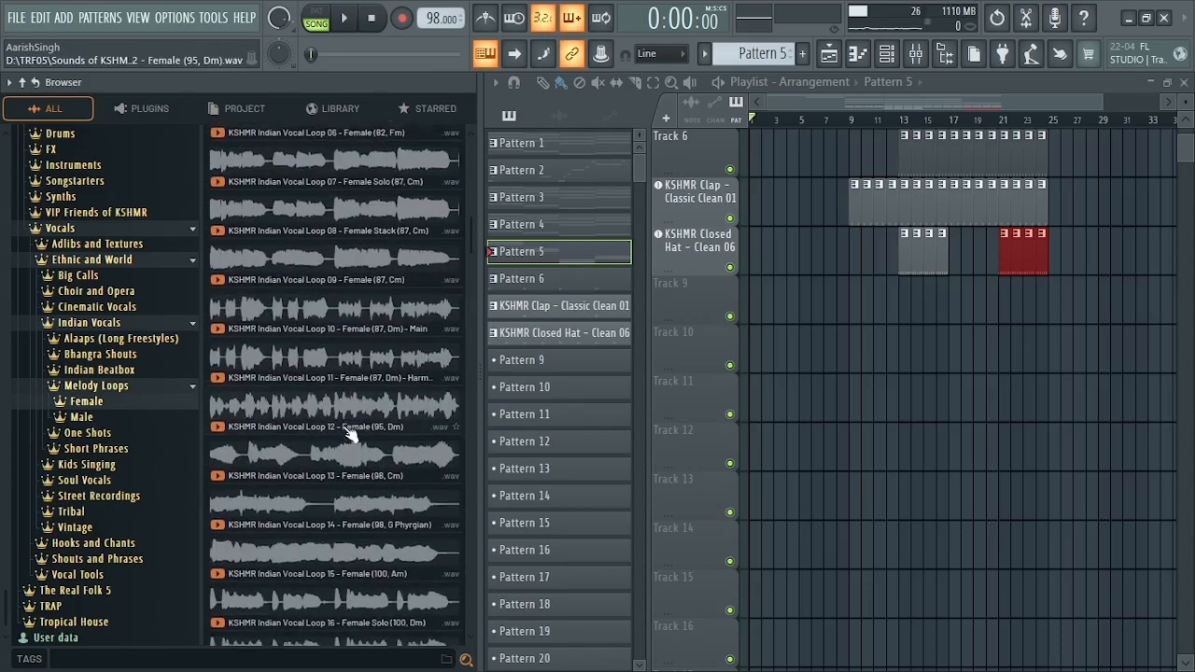
Step: Audition the female Indian vocal loops and place KSHMR Indian Vocal Loop 21 - Female (100, Gm) on an audio track at bar 9
scroll(350, 434, "down", 9)
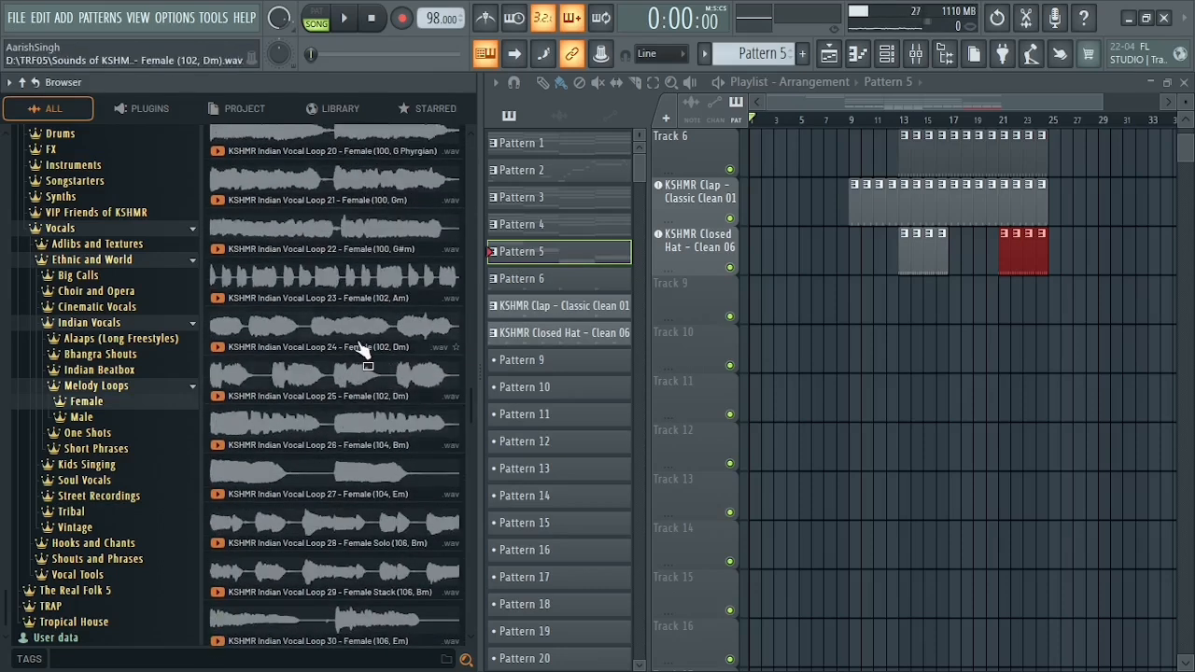
scroll(364, 350, "up", 2)
left_click(345, 287)
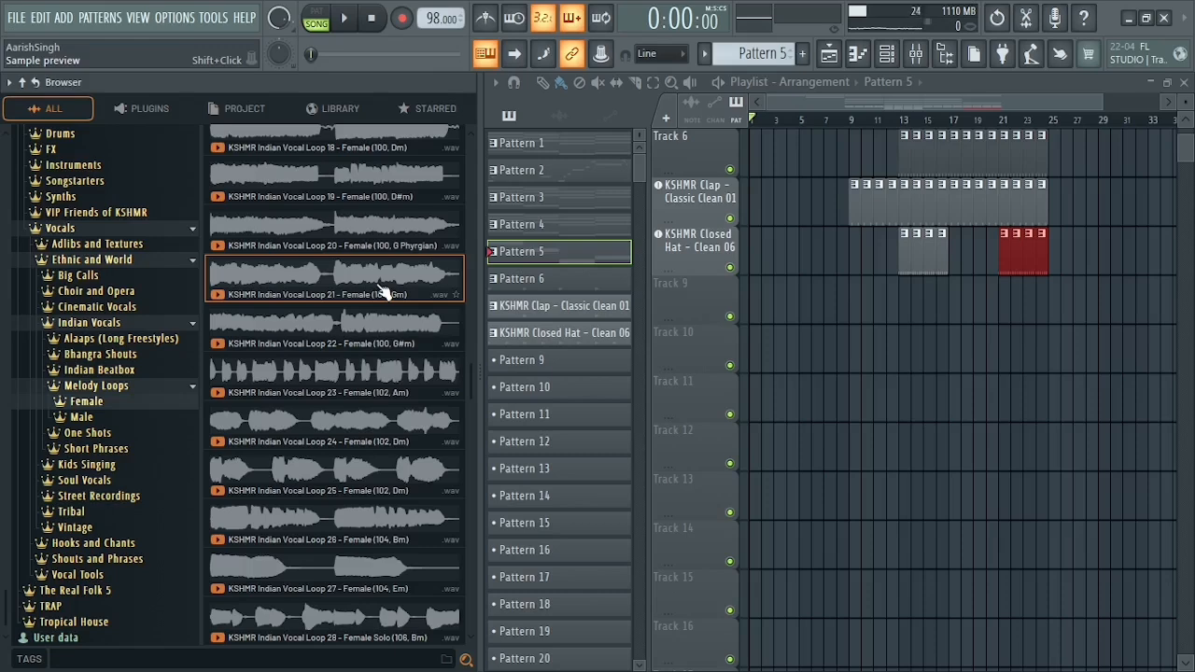
left_click_drag(382, 292, 222, 297)
left_click(602, 392)
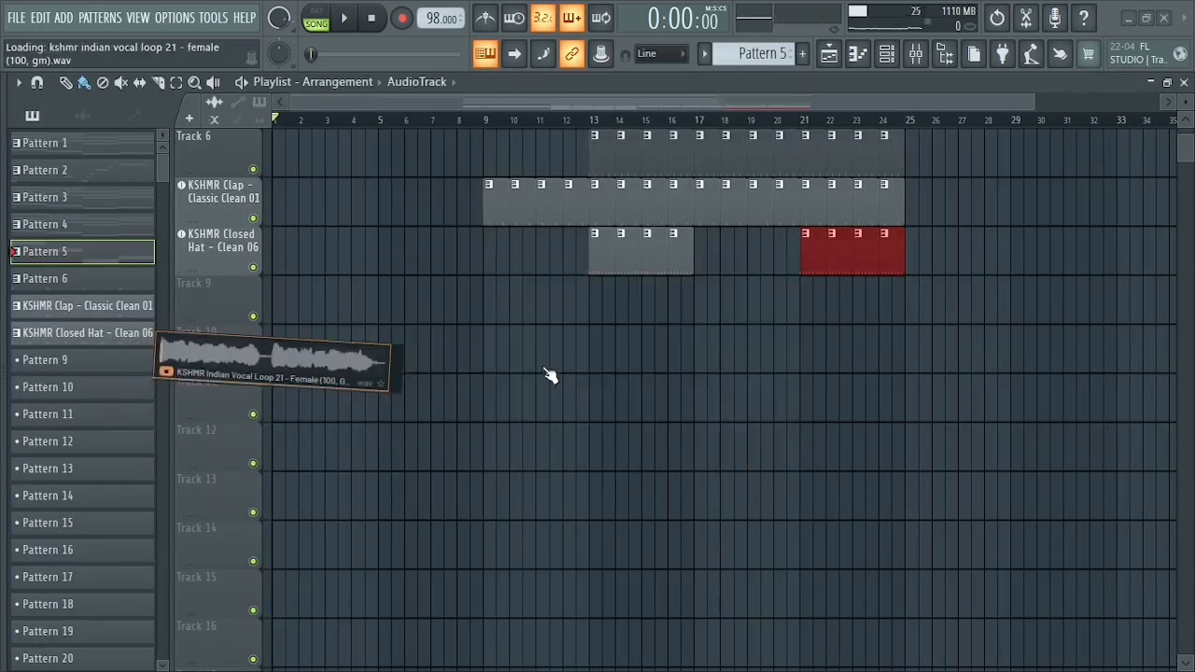
left_click_drag(830, 299, 515, 297)
scroll(481, 127, "up", 4)
scroll(482, 127, "up", 1)
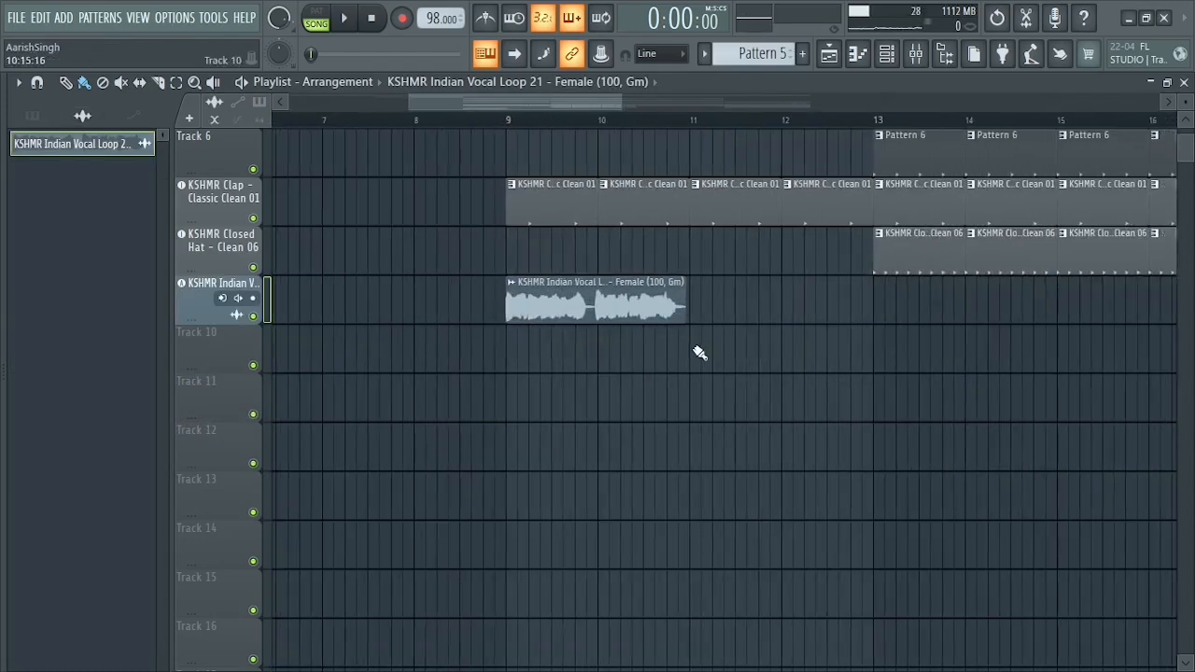
Step: Time-stretch the vocal loop to 2 bars in Auto mode and lower its channel volume
double_click(677, 316)
right_click(434, 329)
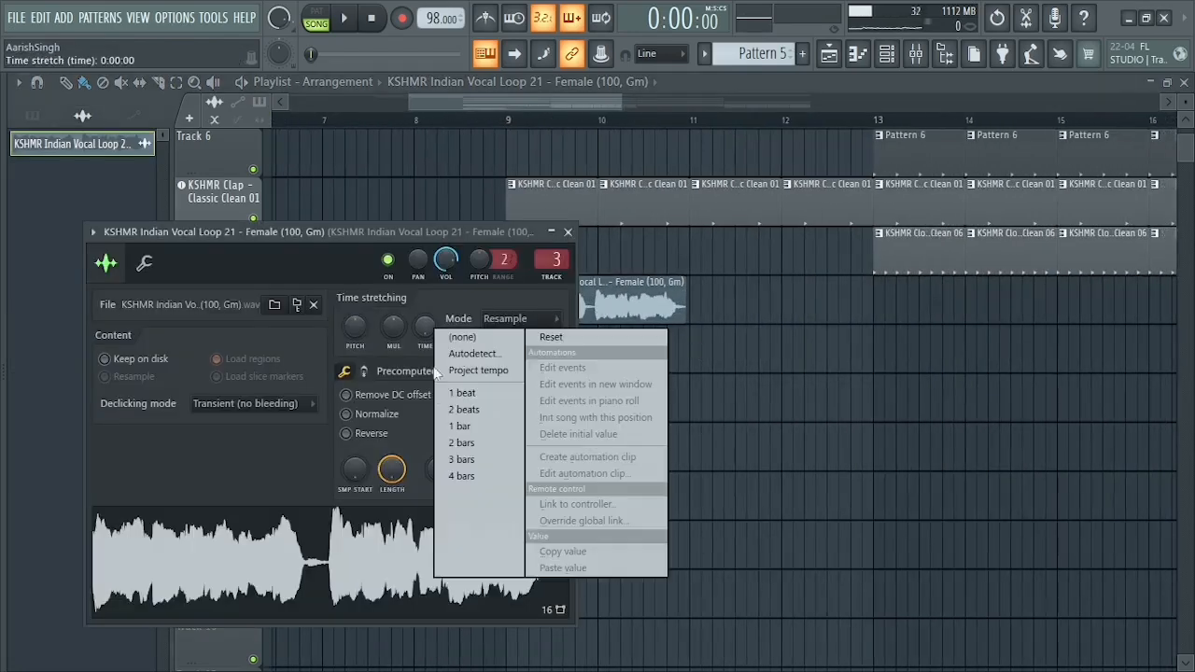
left_click(468, 427)
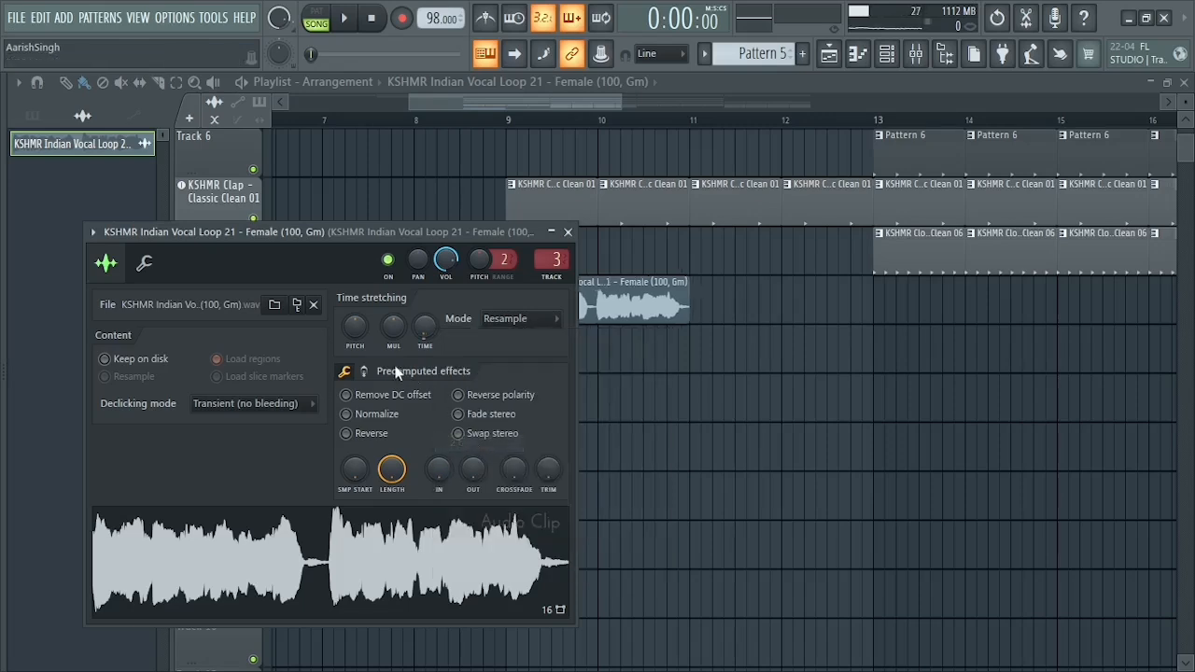
right_click(353, 318)
left_click(363, 324)
left_click_drag(446, 261, 447, 282)
left_click(552, 232)
left_click(553, 233)
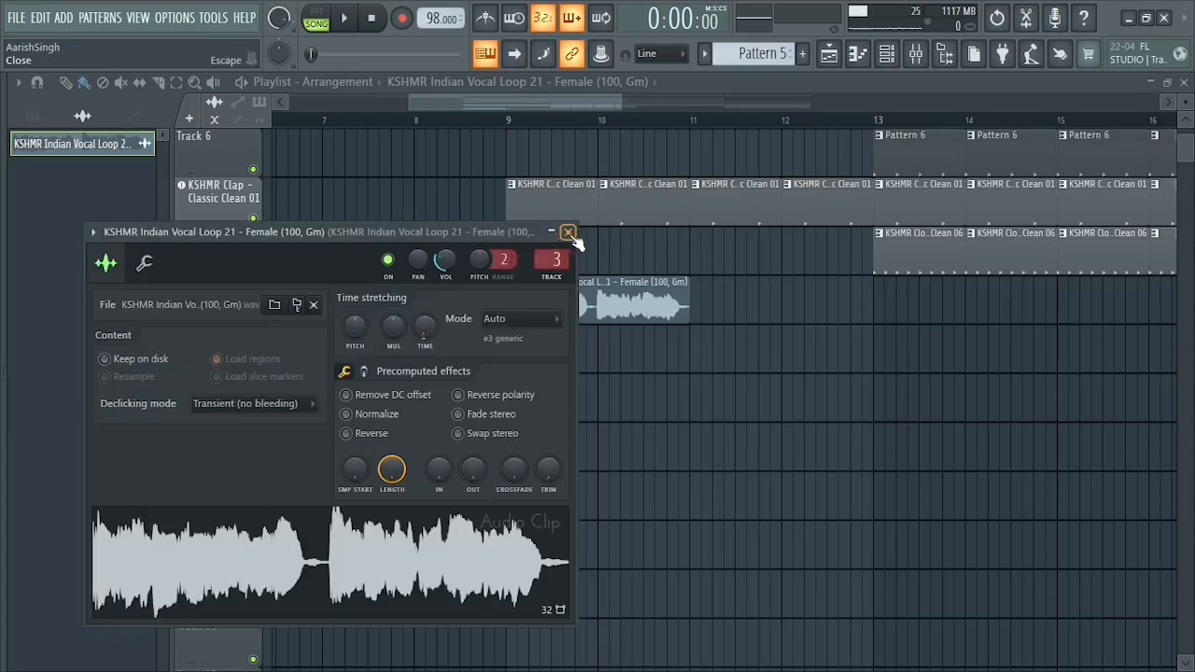
left_click(568, 232)
Step: Duplicate the vocal clip into bars 11 and 12 during playback and reduce the gain of both clips to -4.8 dB
left_click(468, 129)
key("space")
scroll(654, 120, "down", 2)
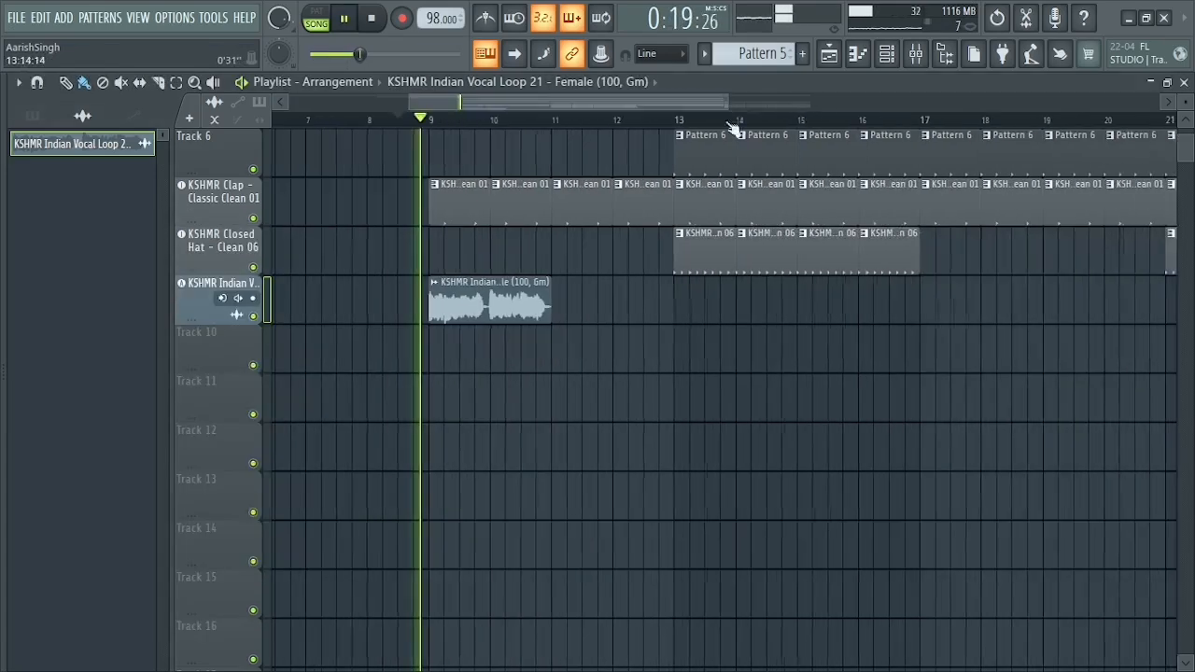
left_click(545, 311)
key("ctrl+b")
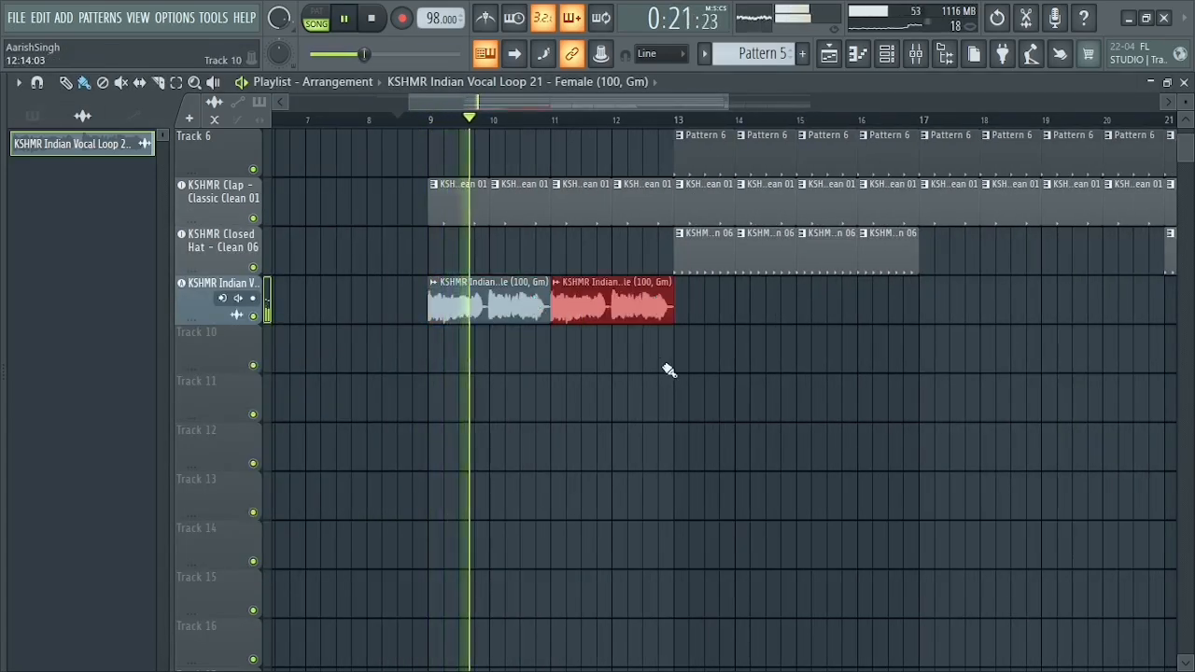
left_click_drag(687, 322, 490, 347)
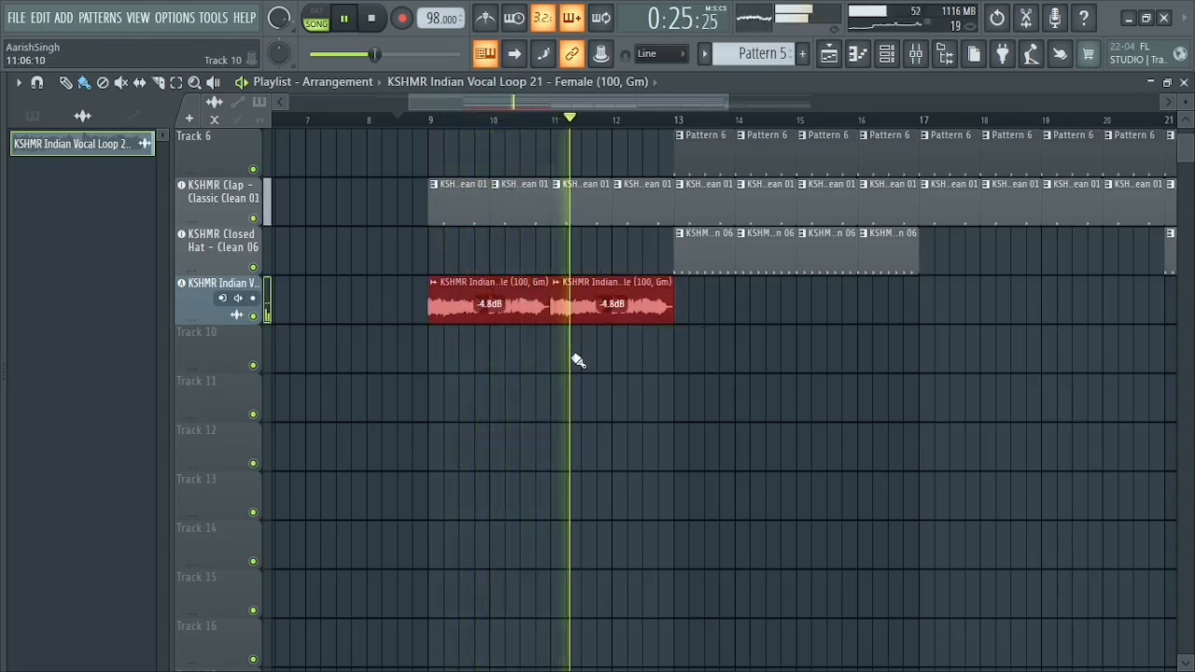
Step: Slice the pattern and clap clips midway through bar 12 and remove their second halves, leaving a half-bar gap before bar 13
scroll(701, 132, "up", 1)
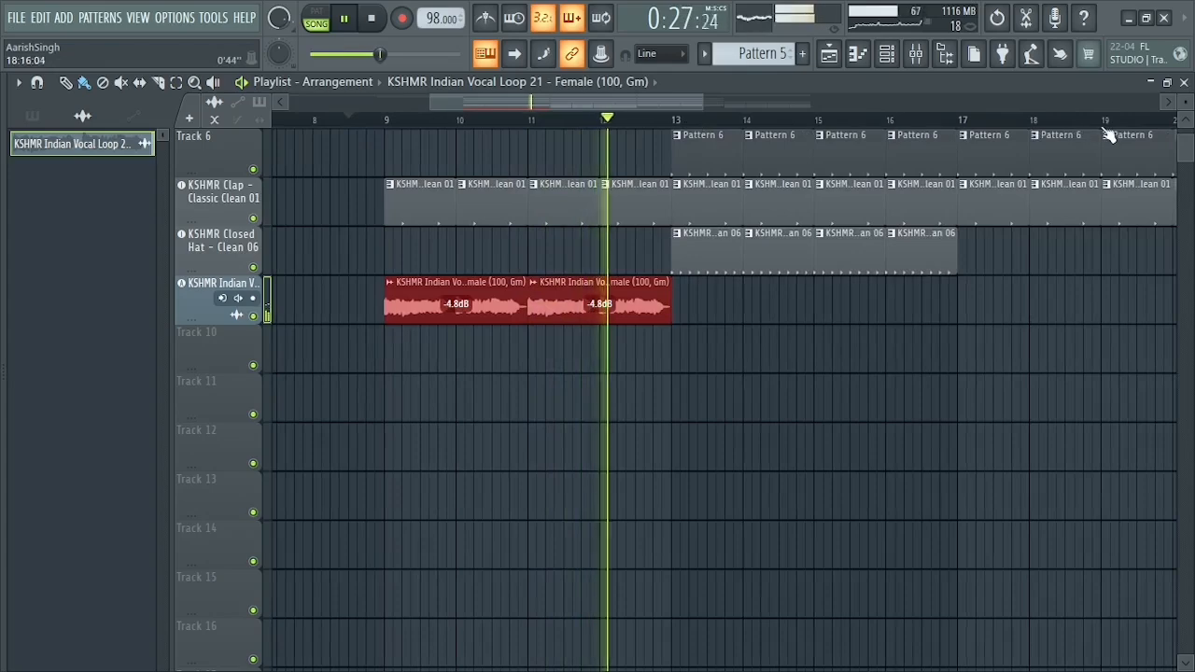
scroll(885, 140, "up", 5)
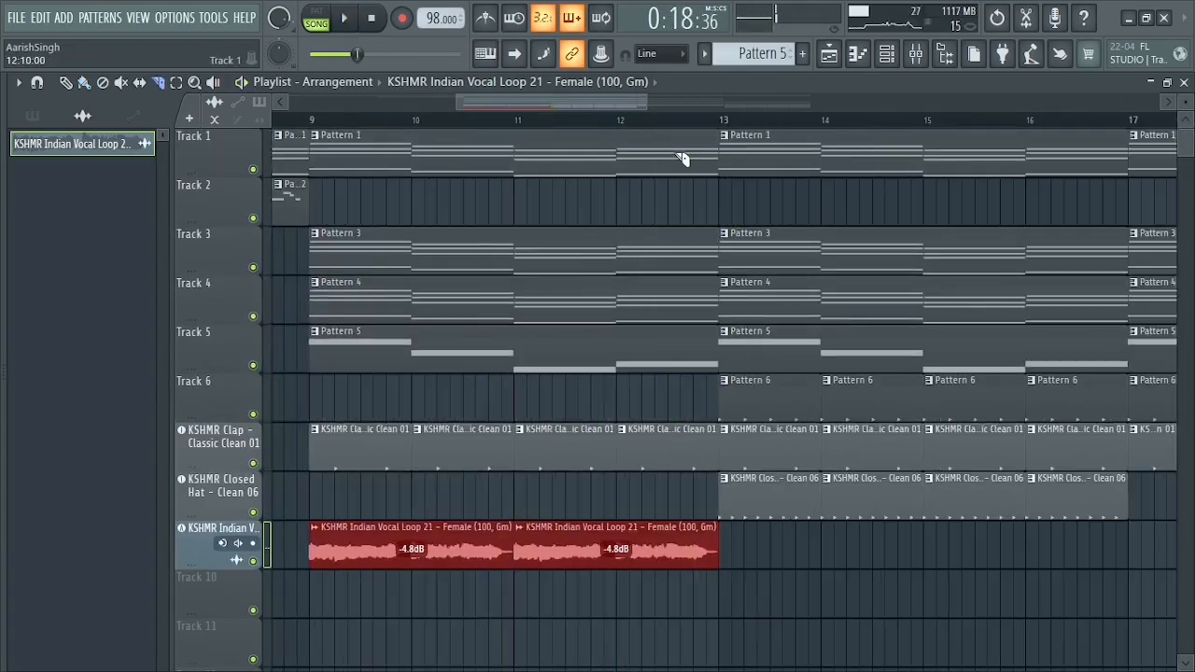
left_click_drag(675, 154, 676, 486)
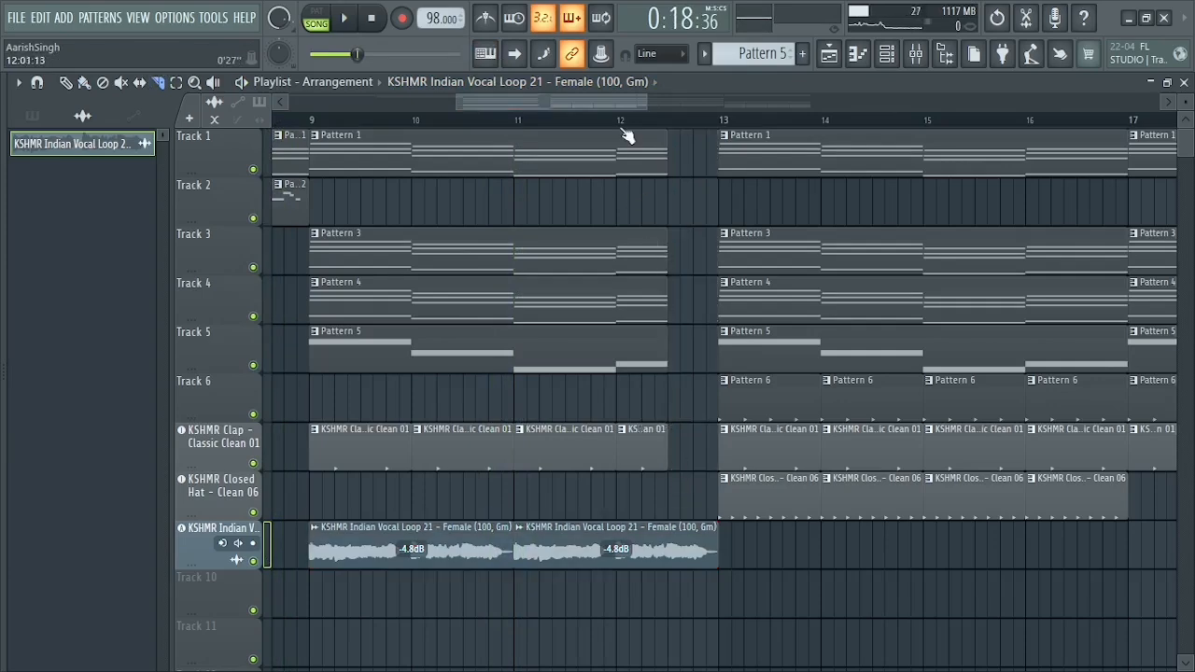
left_click_drag(641, 104, 688, 100)
left_click_drag(647, 97, 616, 98)
Step: Open the Acoustic Fills folder under Drums, Fills in the Sounds of KSHMR library
key("alt+F8")
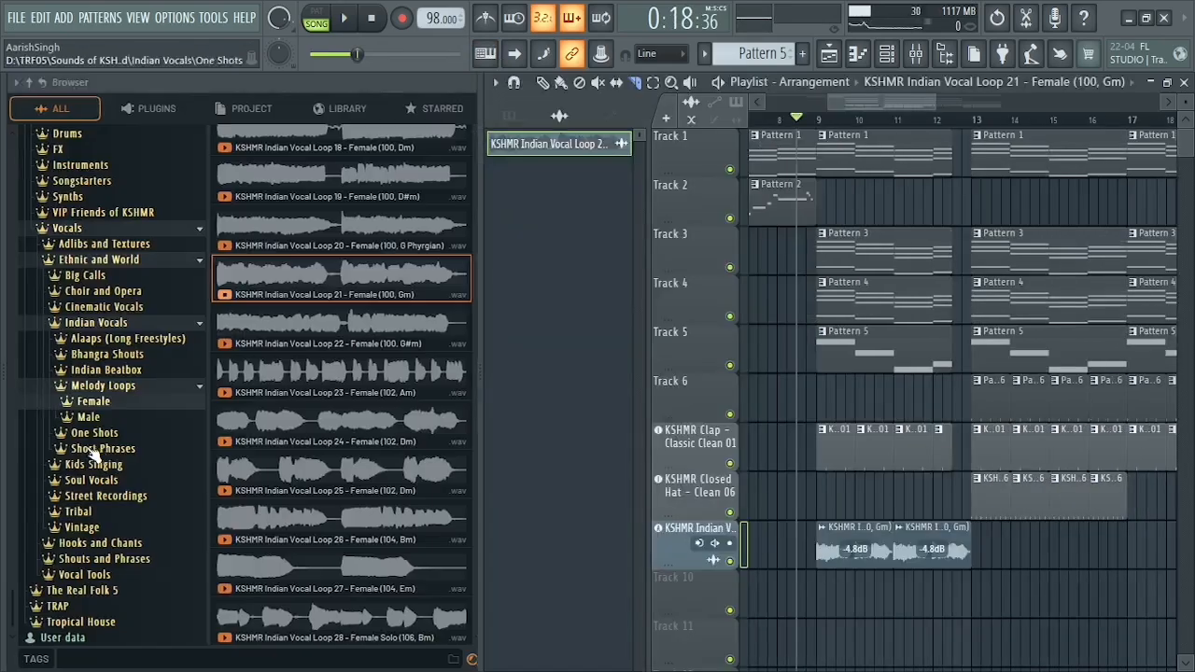
left_click(75, 324)
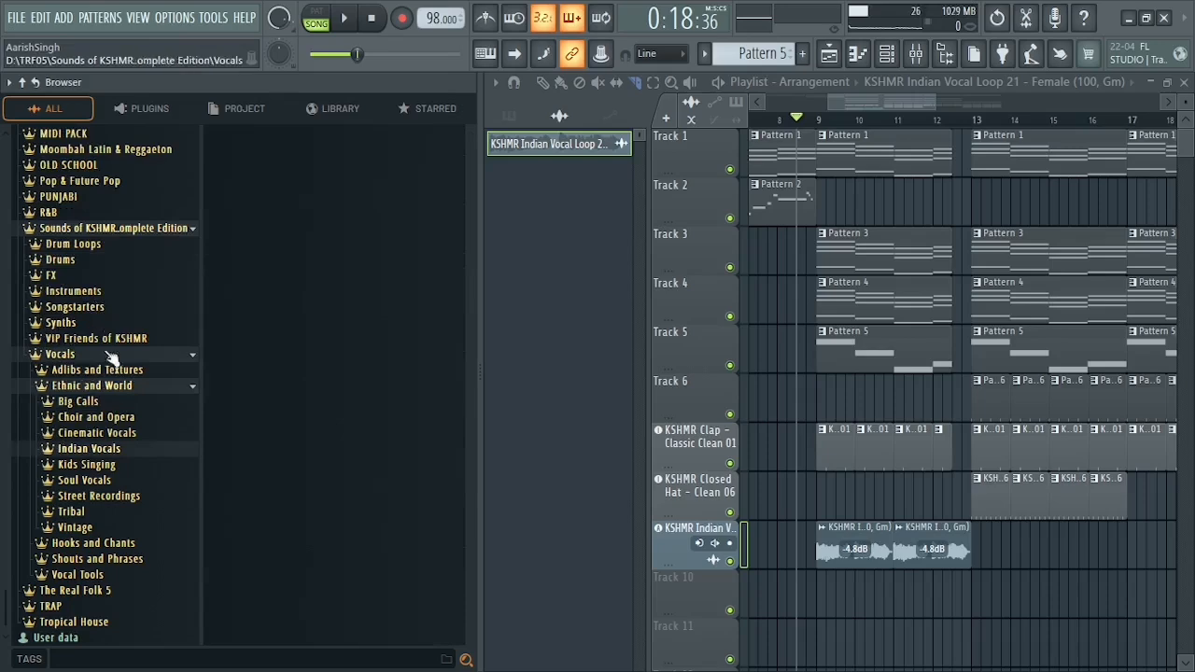
left_click(59, 355)
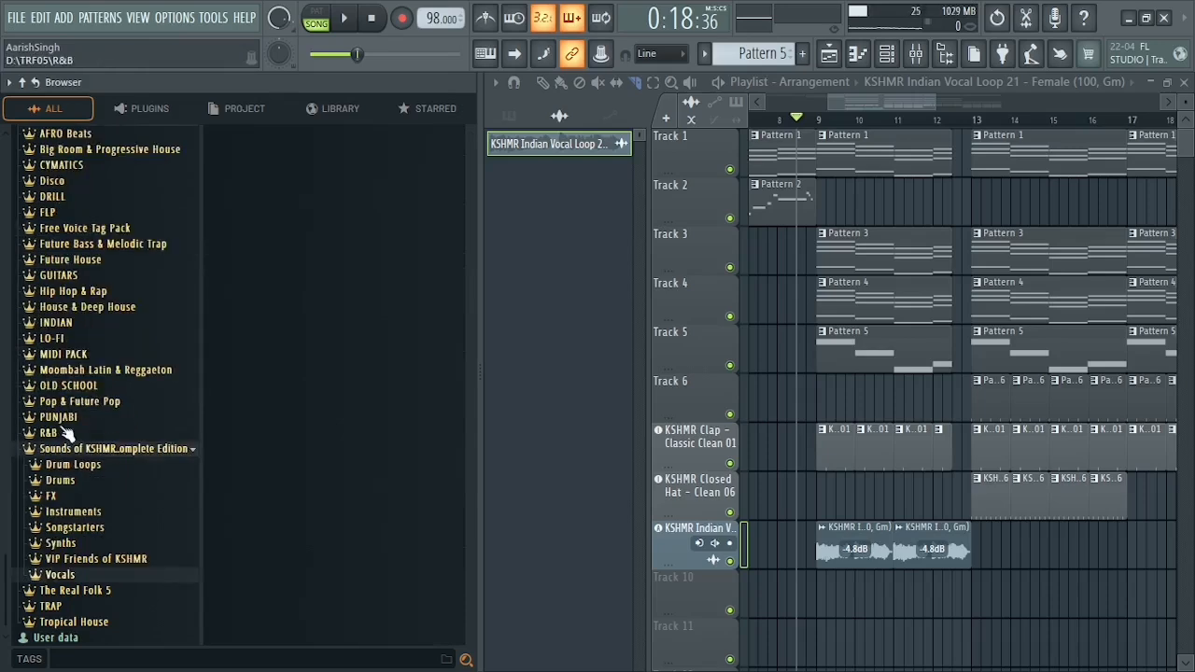
left_click(60, 480)
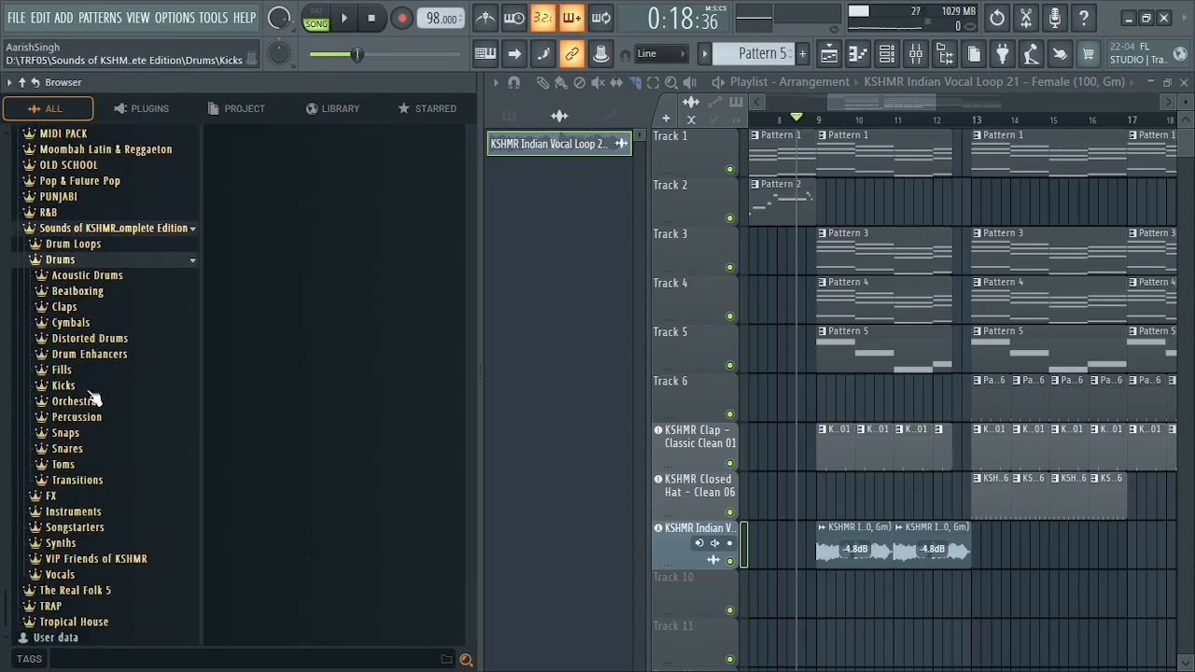
left_click(63, 371)
left_click(103, 387)
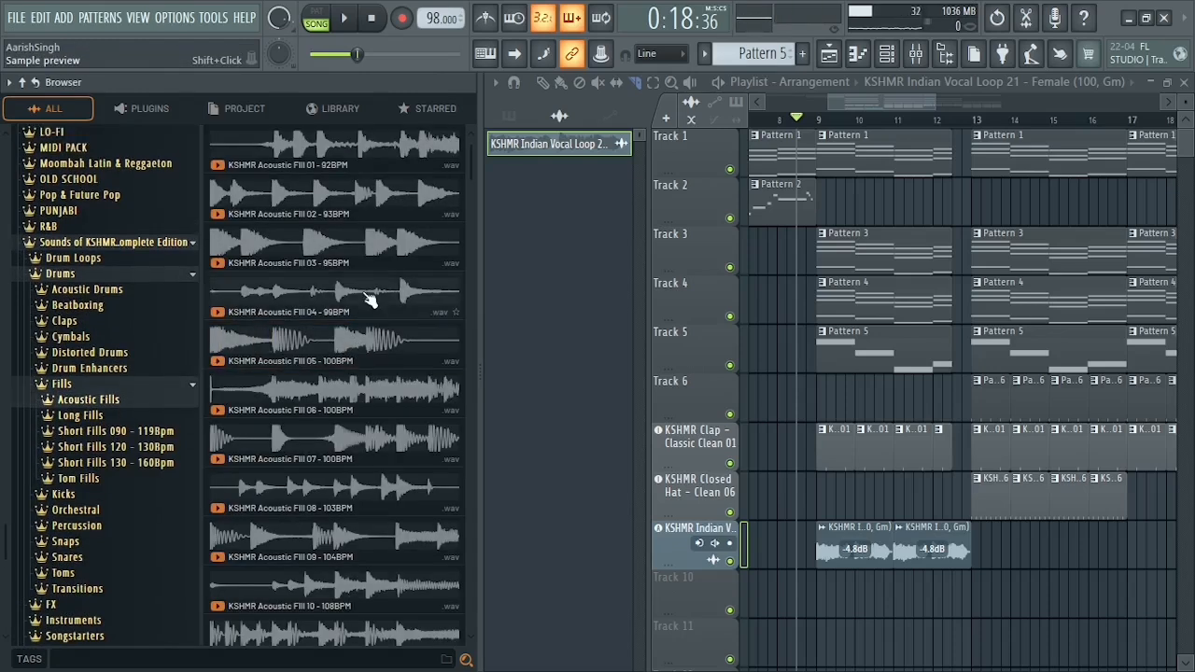
Step: Audition the acoustic fills and place KSHMR Acoustic Fill 07 - 100BPM as an audio track in the second half of bar 12
left_click(360, 201)
left_click(335, 409)
left_click(295, 449)
left_click_drag(321, 447, 245, 506)
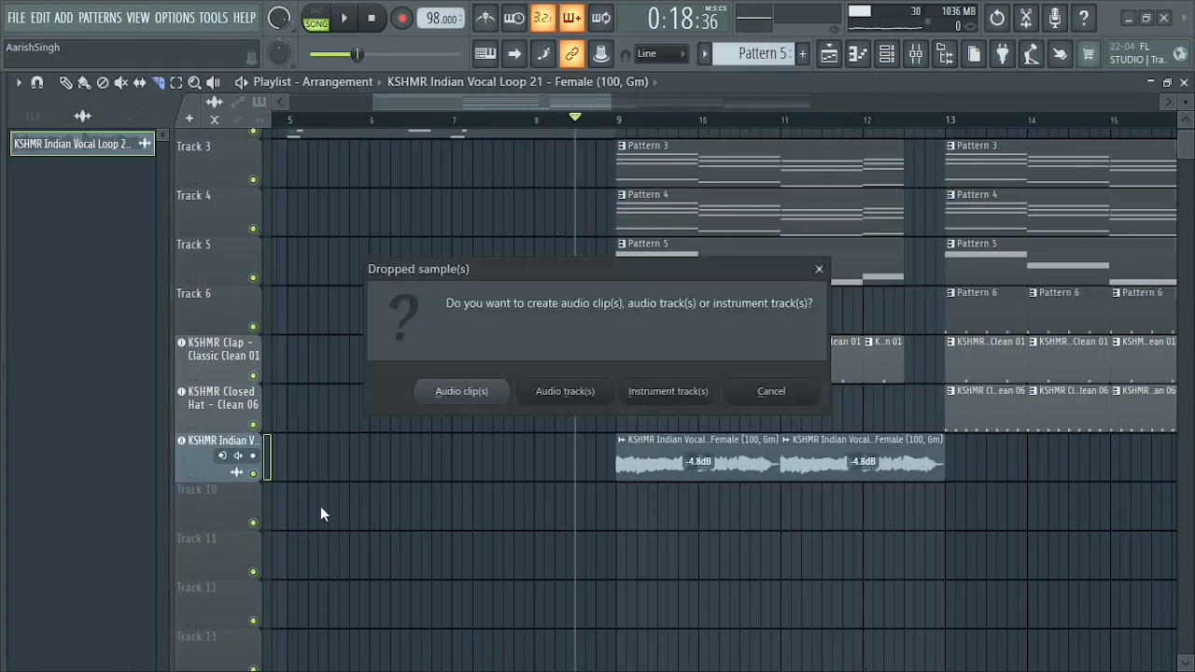
left_click(561, 395)
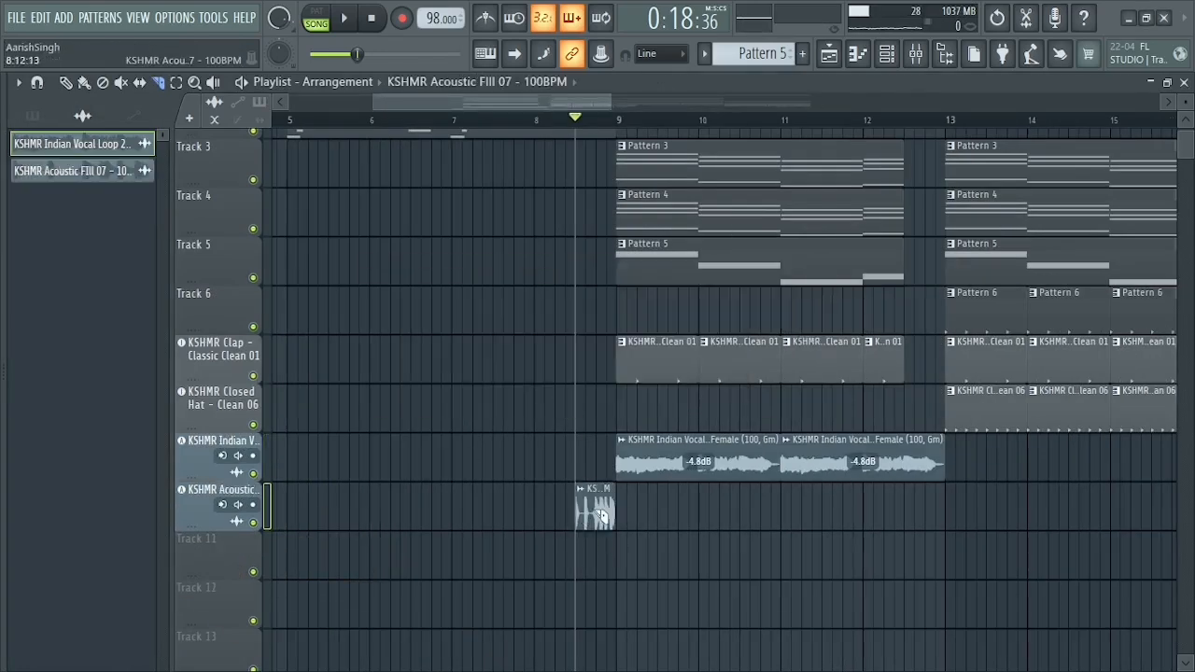
left_click_drag(599, 513, 927, 518)
Step: Time-stretch the acoustic fill to 2 beats so it fills the gap up to bar 13
scroll(934, 122, "up", 5)
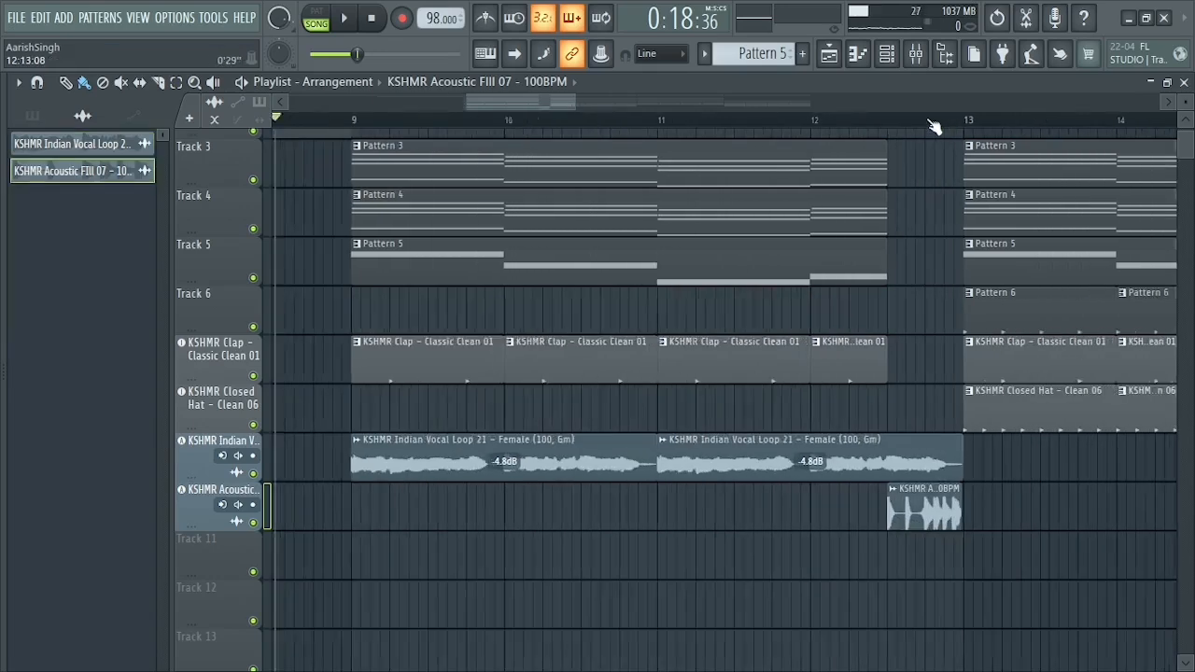
double_click(903, 509)
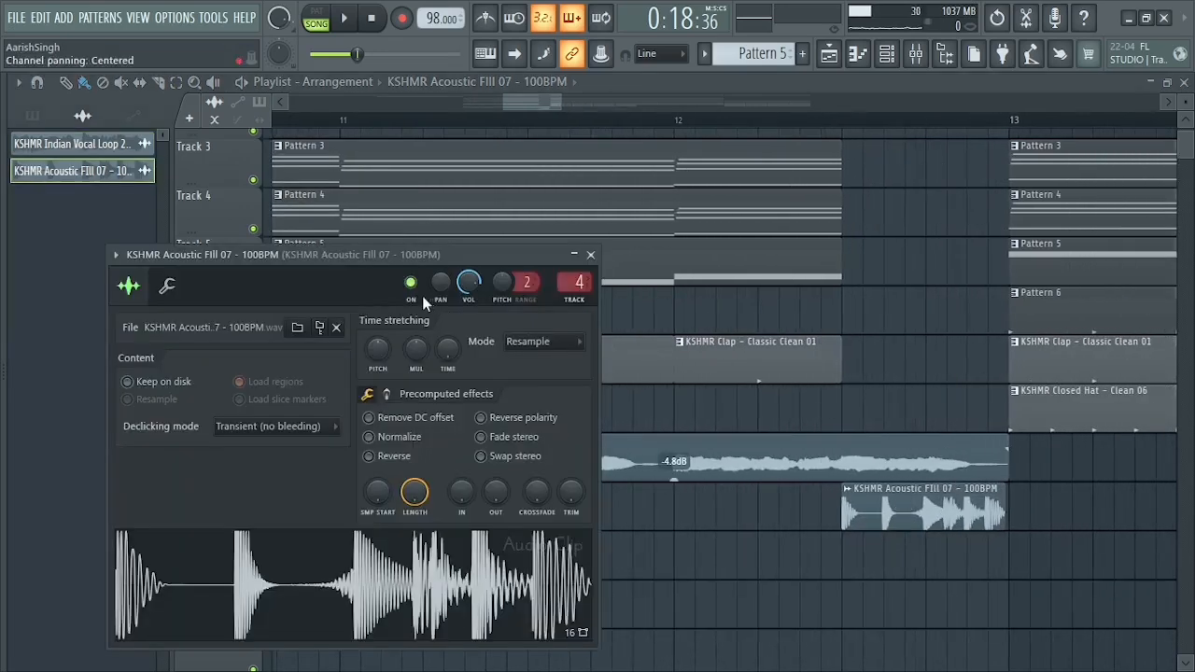
right_click(448, 346)
left_click(485, 445)
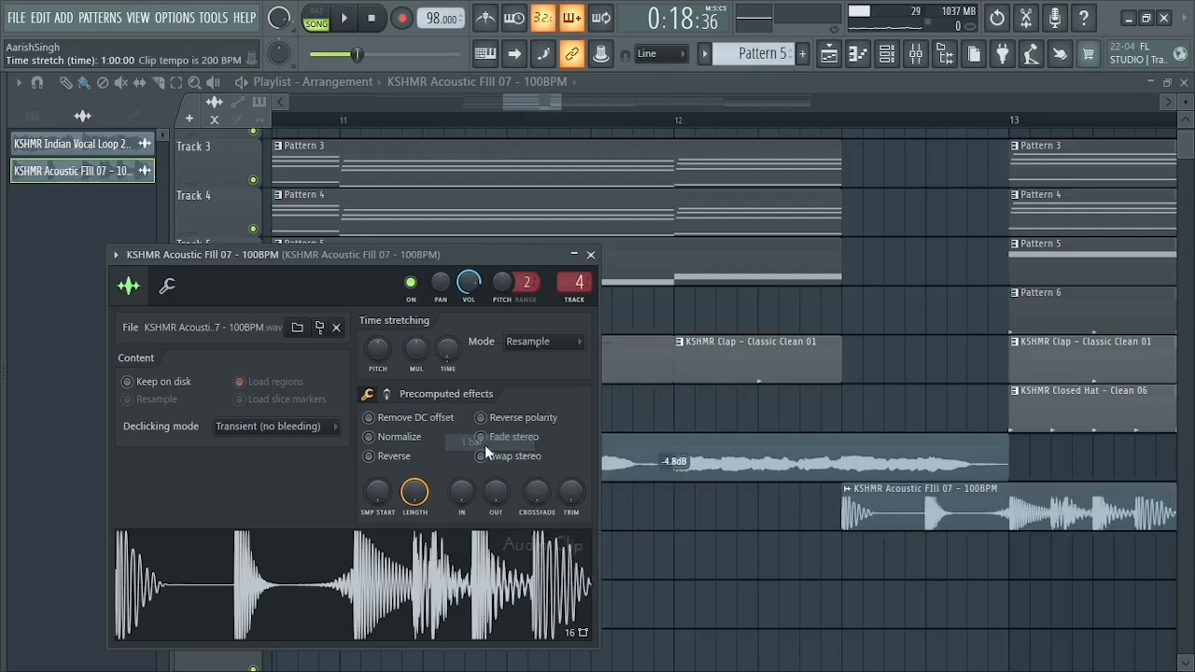
right_click(447, 359)
left_click(472, 438)
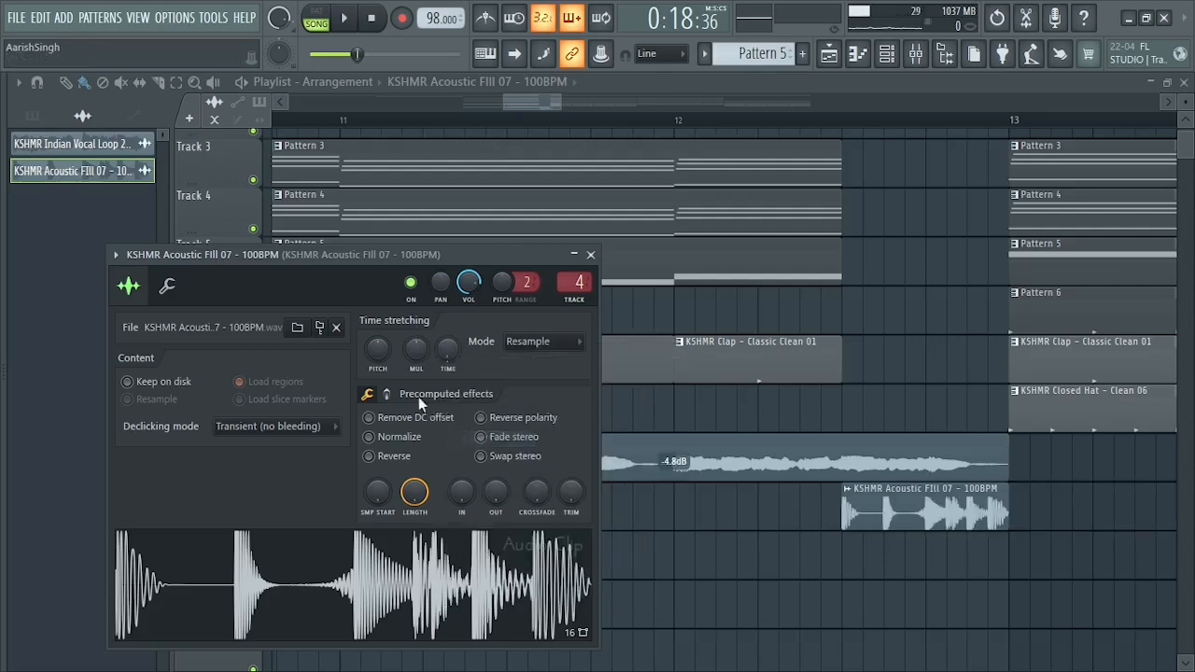
left_click(590, 254)
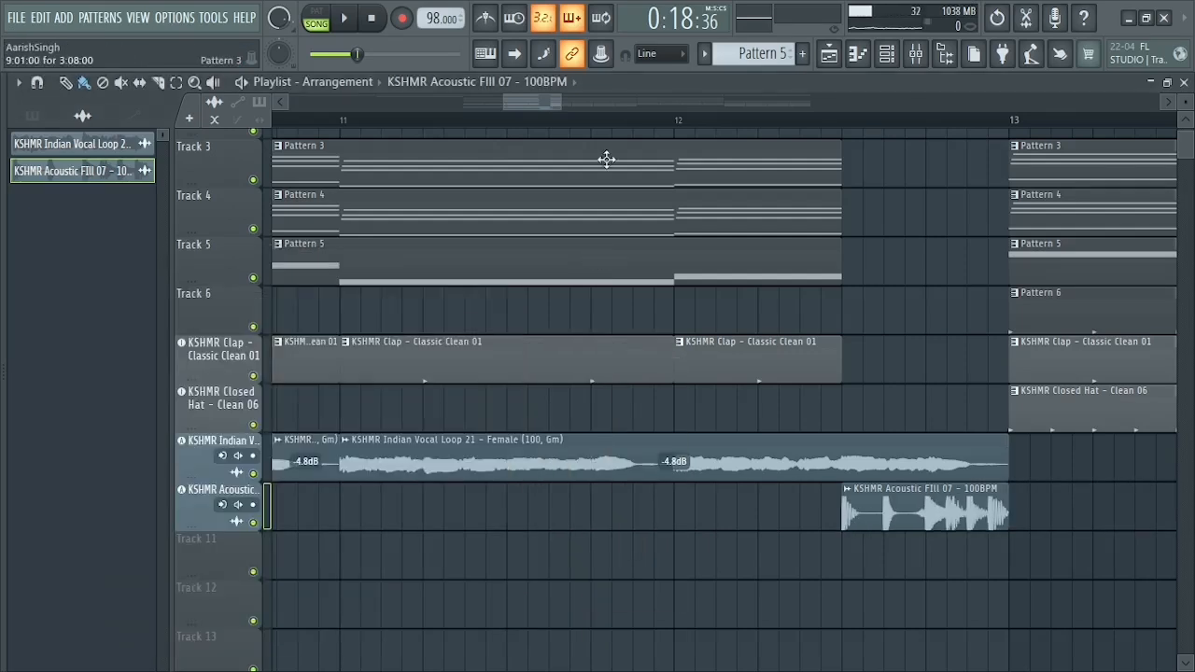
Step: Play the full arrangement from the start to review the added vocal loop and drum fill
left_click(594, 121)
scroll(560, 114, "down", 5)
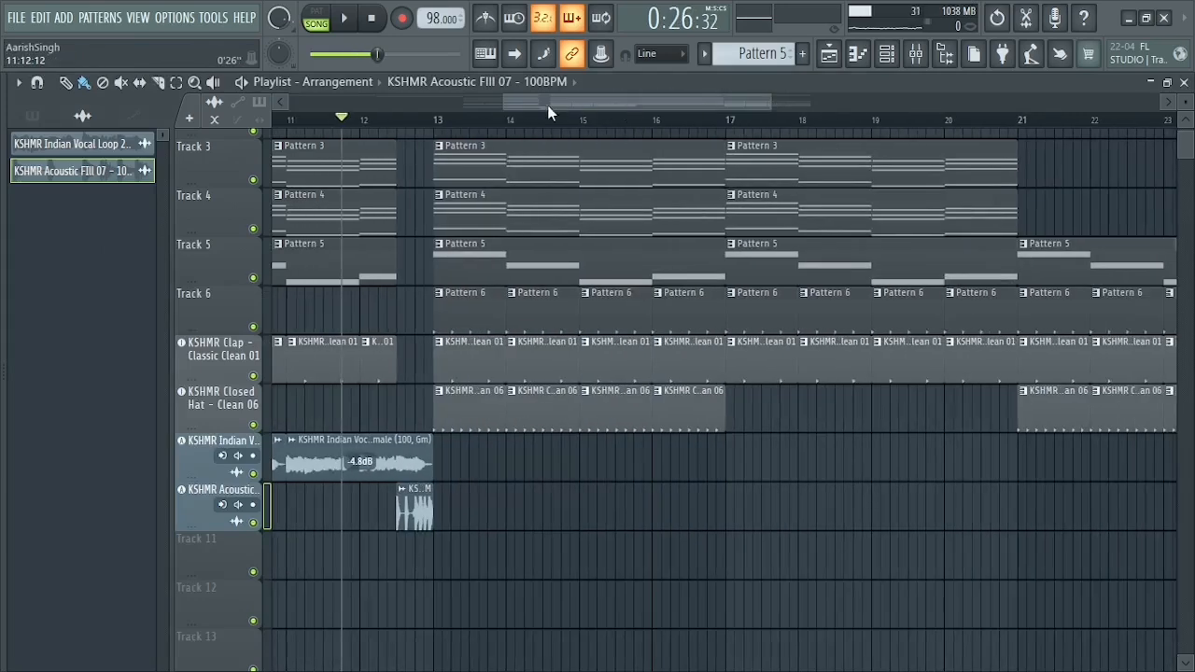
left_click_drag(503, 101, 402, 101)
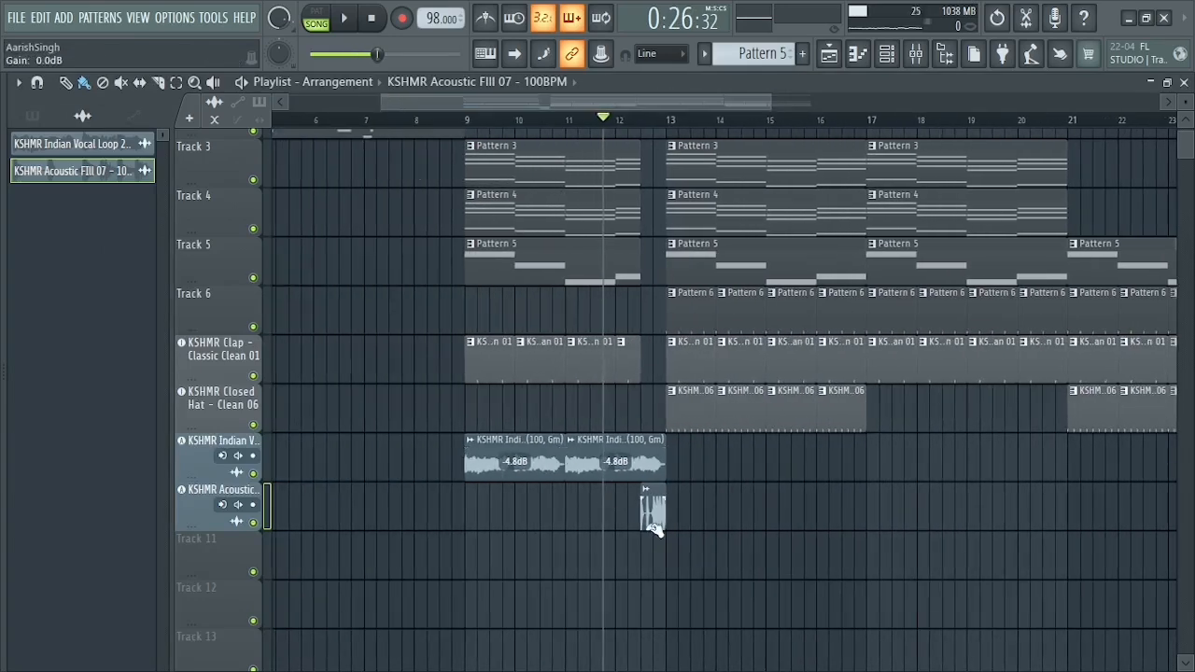
left_click_drag(788, 103, 485, 115)
left_click_drag(681, 101, 1121, 105)
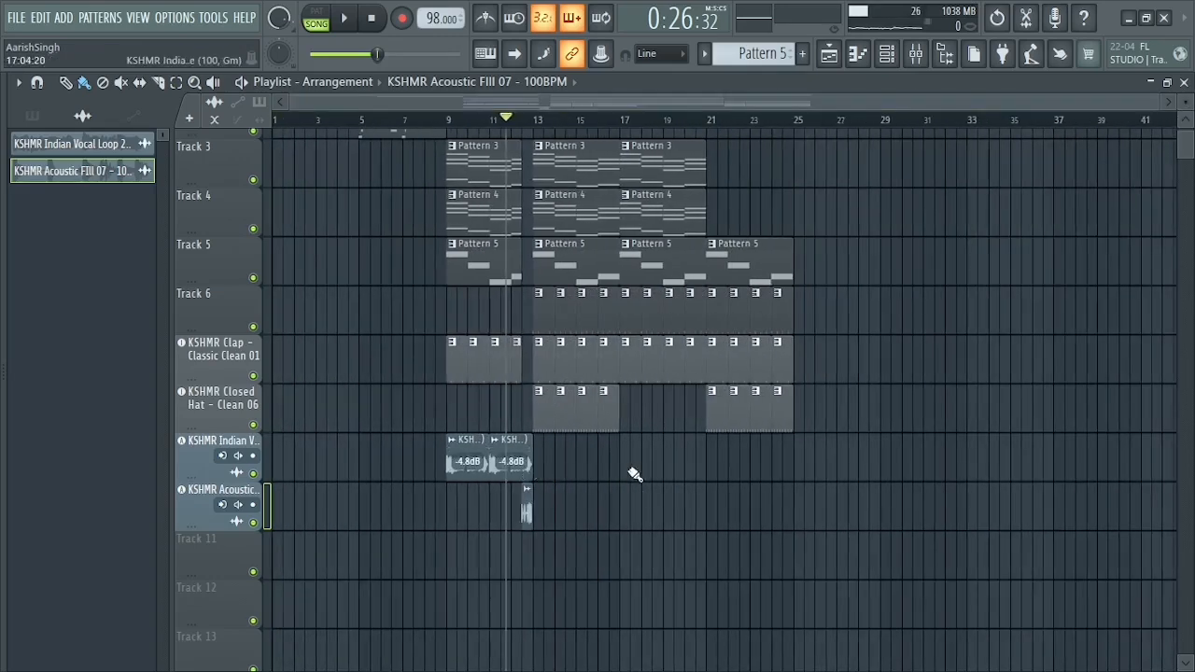
scroll(912, 246, "up", 2)
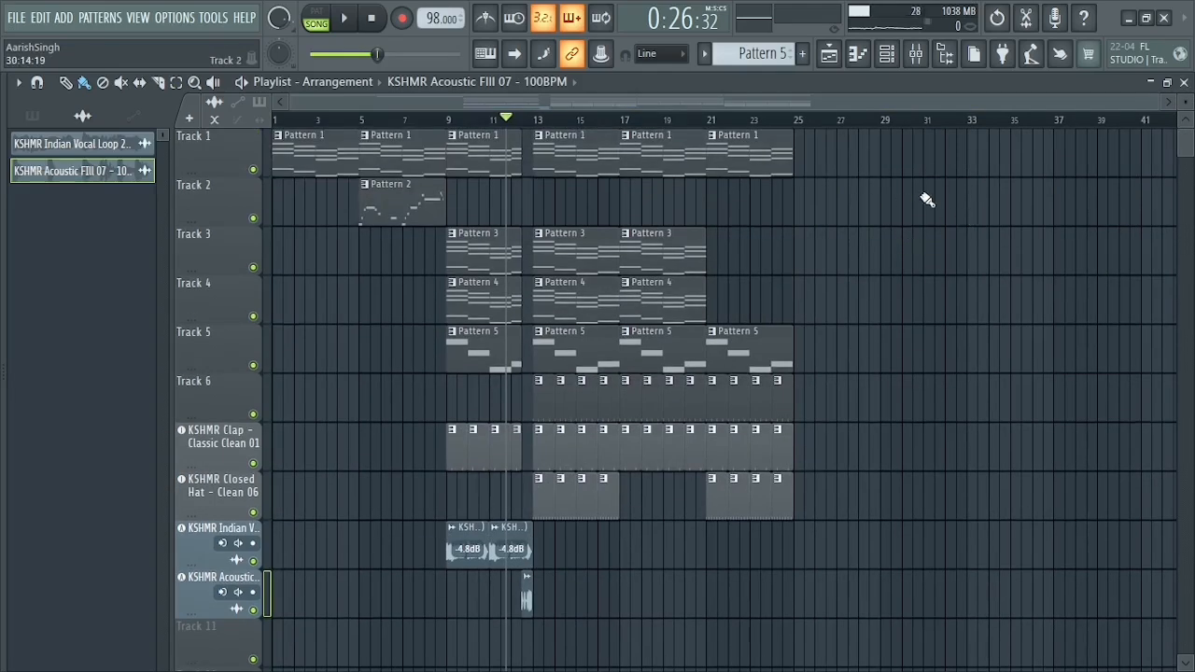
left_click(371, 18)
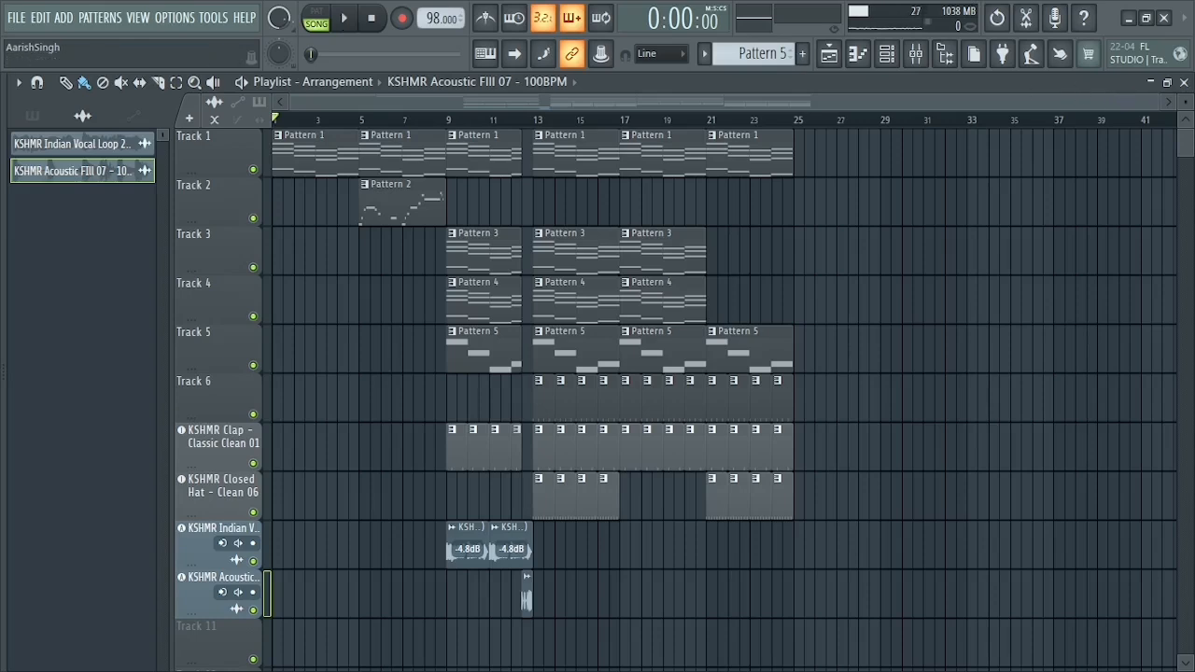
left_click_drag(1189, 97, 1189, 86)
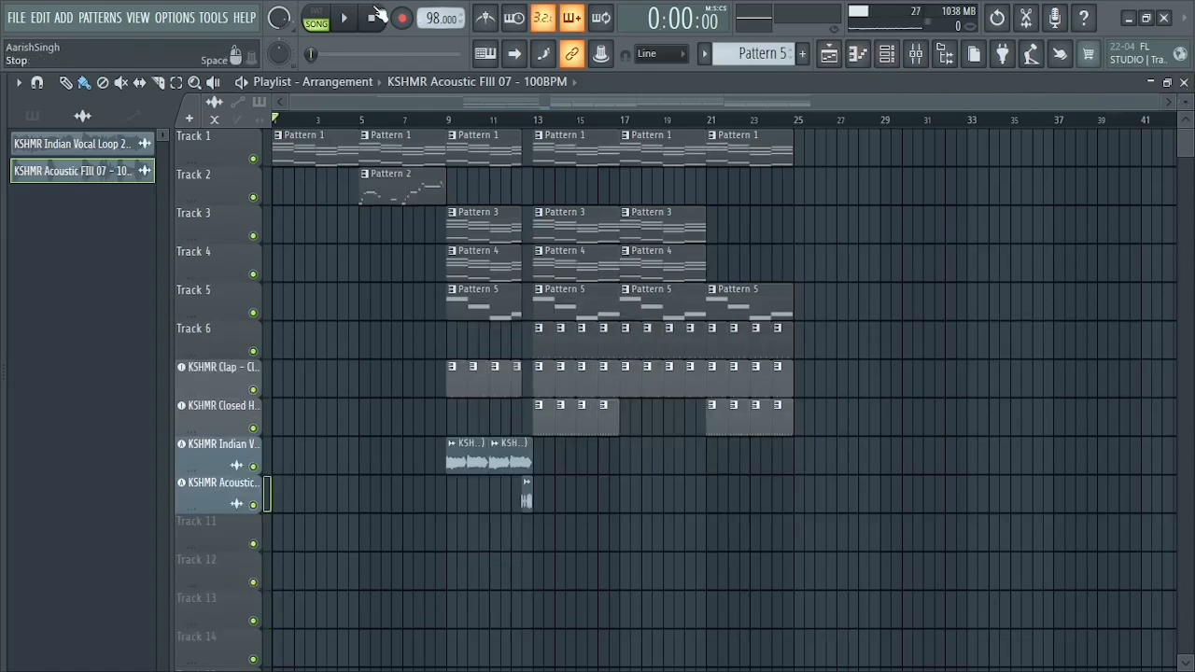
left_click(343, 19)
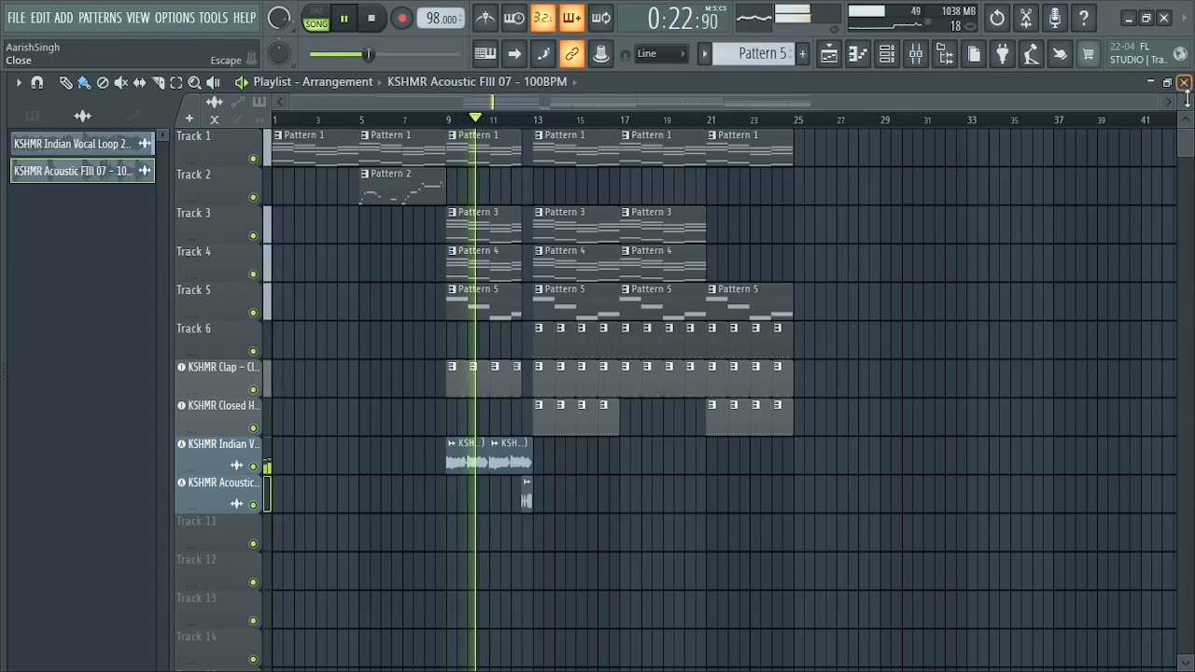
left_click_drag(1187, 103, 1186, 113)
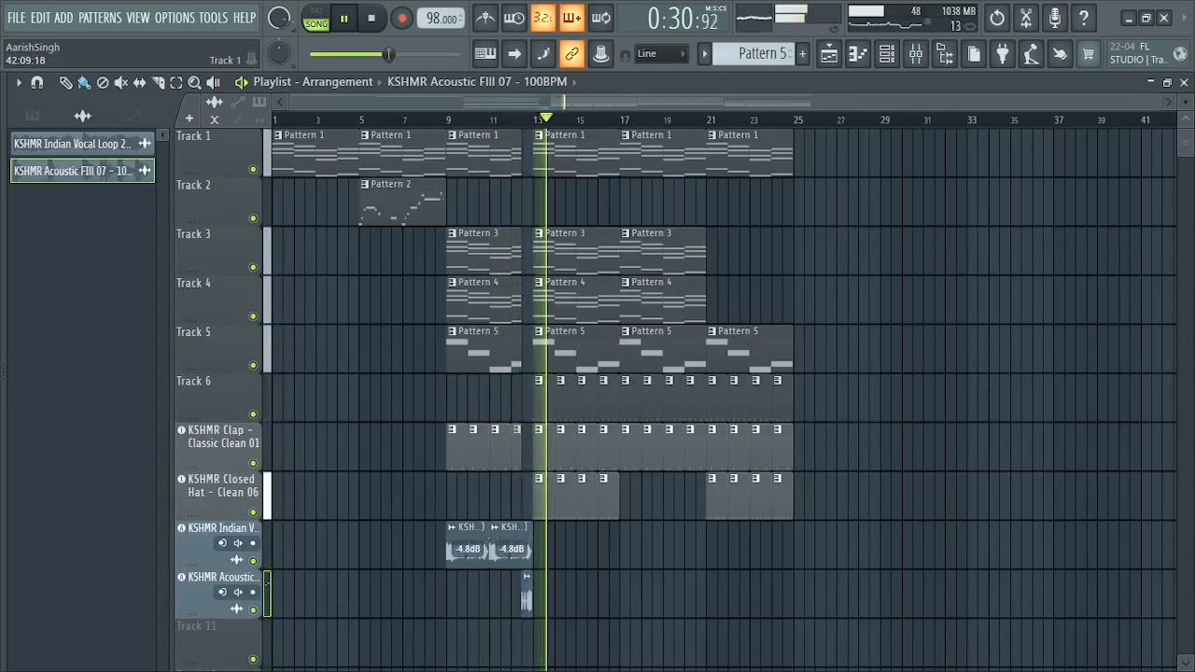
Step: Stop playback and copy the pair of vocal clips repeatedly across bars 13 to 24
left_click_drag(1186, 103, 1186, 93)
key("space")
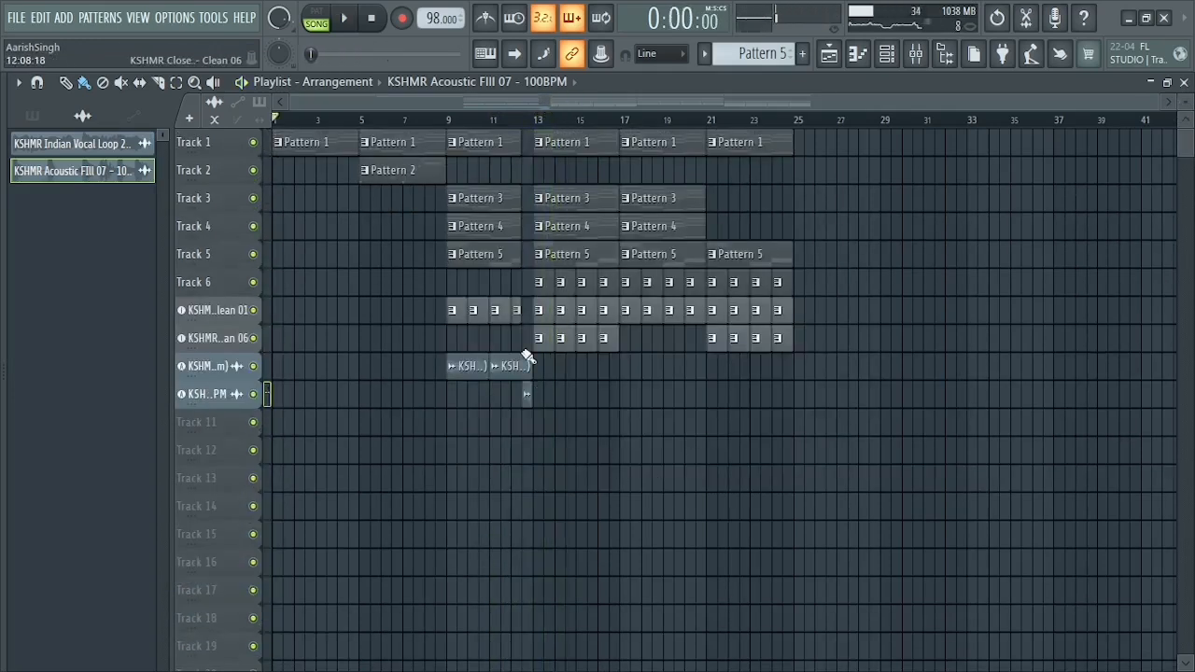
mouse_move(550, 365)
left_mouse_down()
mouse_move(475, 366)
mouse_move(724, 380)
left_mouse_up()
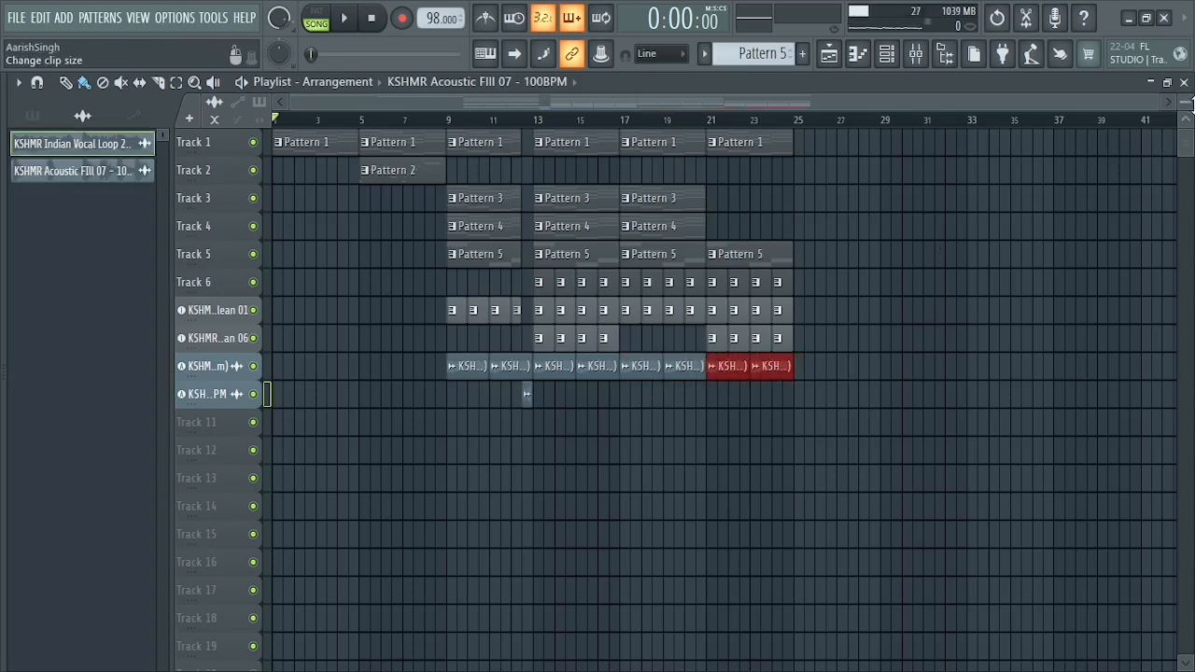
left_click_drag(1187, 99, 1192, 104)
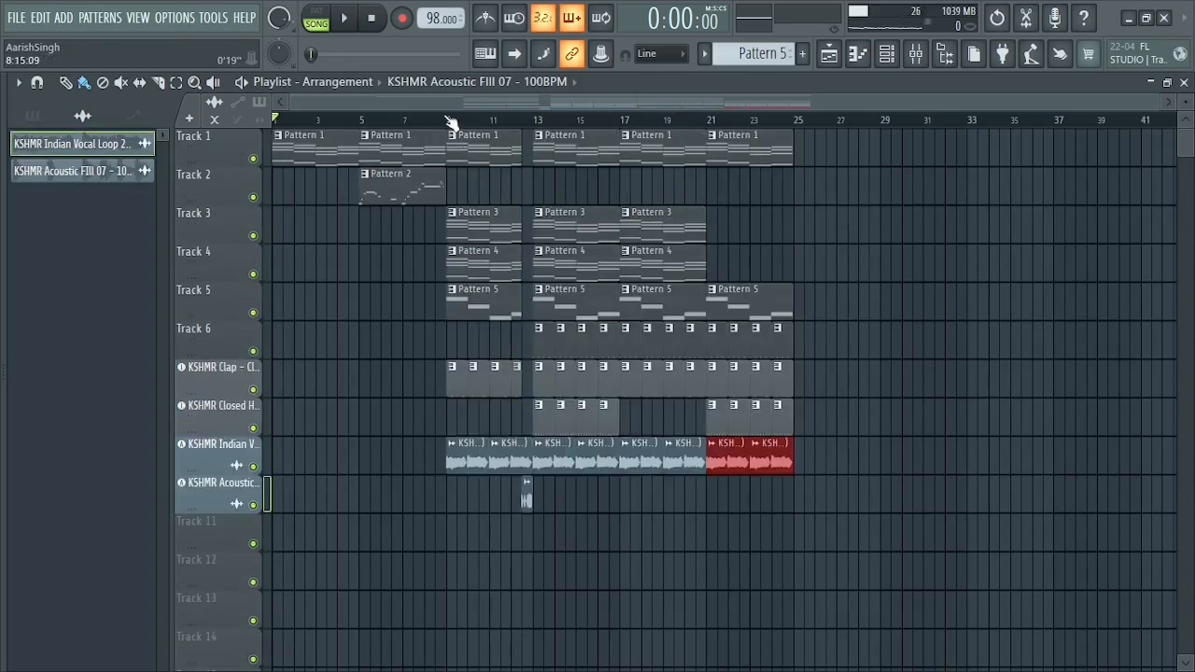